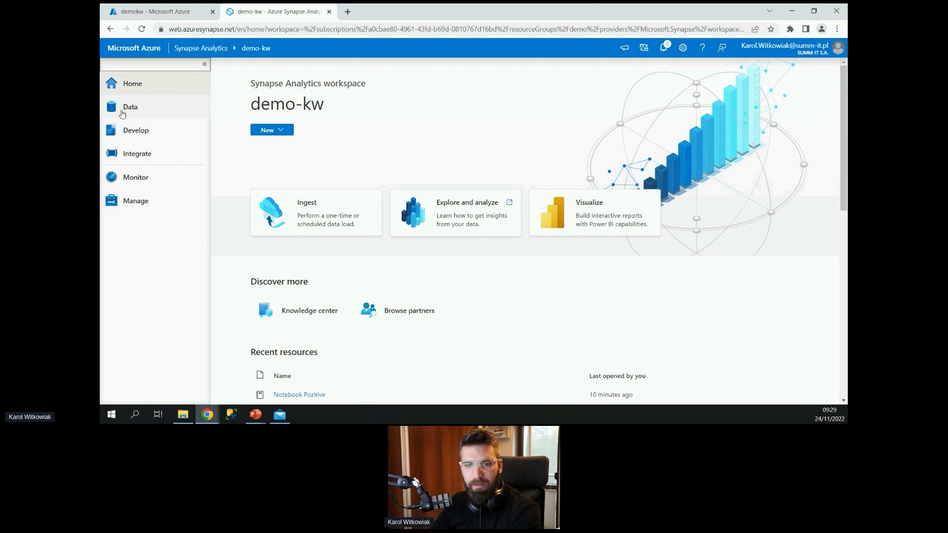
# Step: Open the Data hub of the demo-kw workspace
pyautogui.click(127, 110)
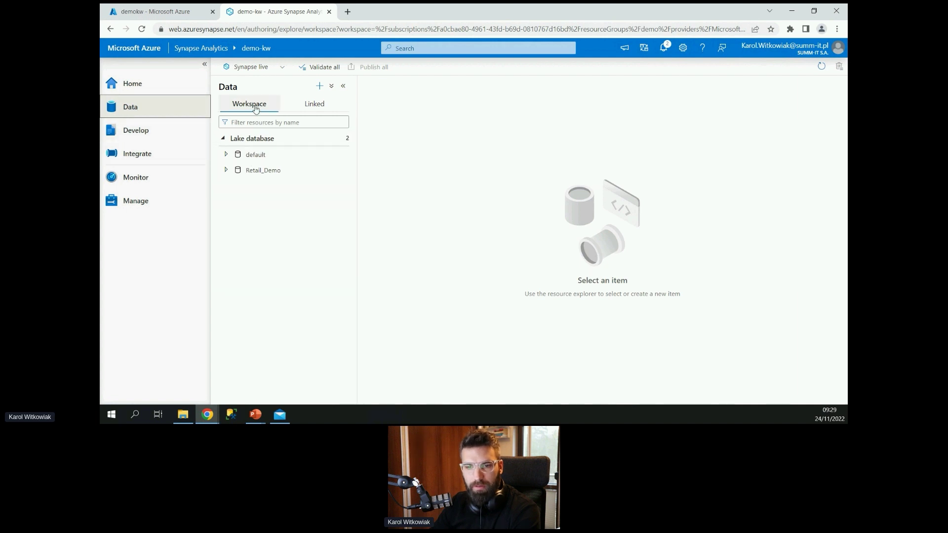
pyautogui.click(319, 89)
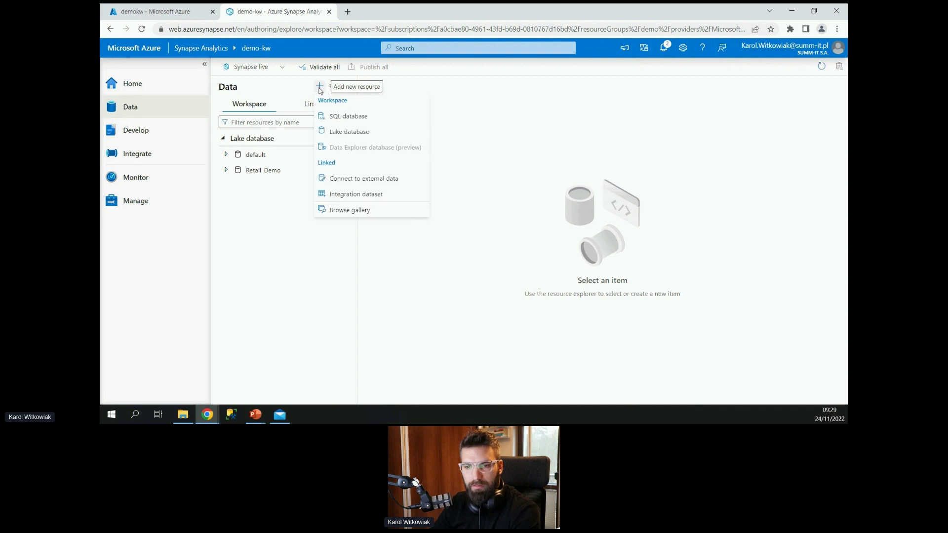
pyautogui.click(351, 131)
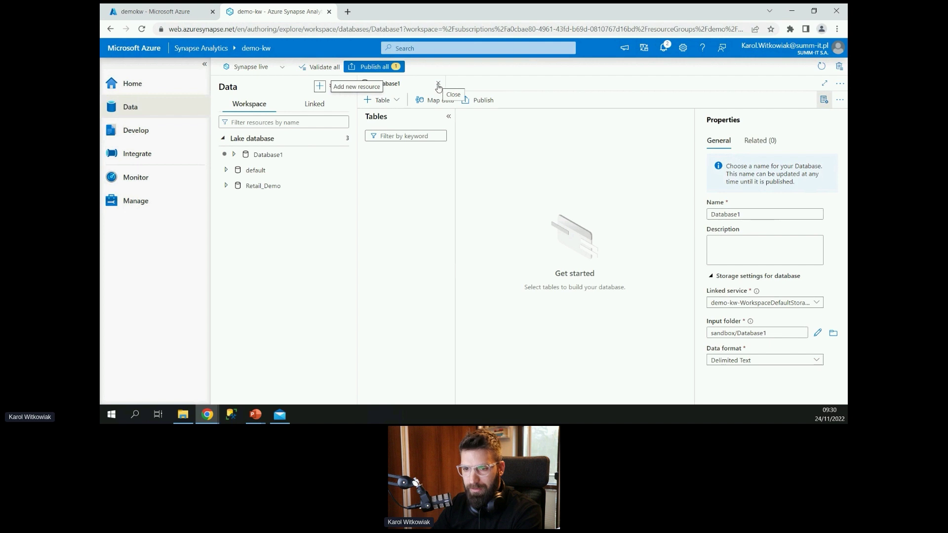
pyautogui.click(438, 88)
pyautogui.click(451, 249)
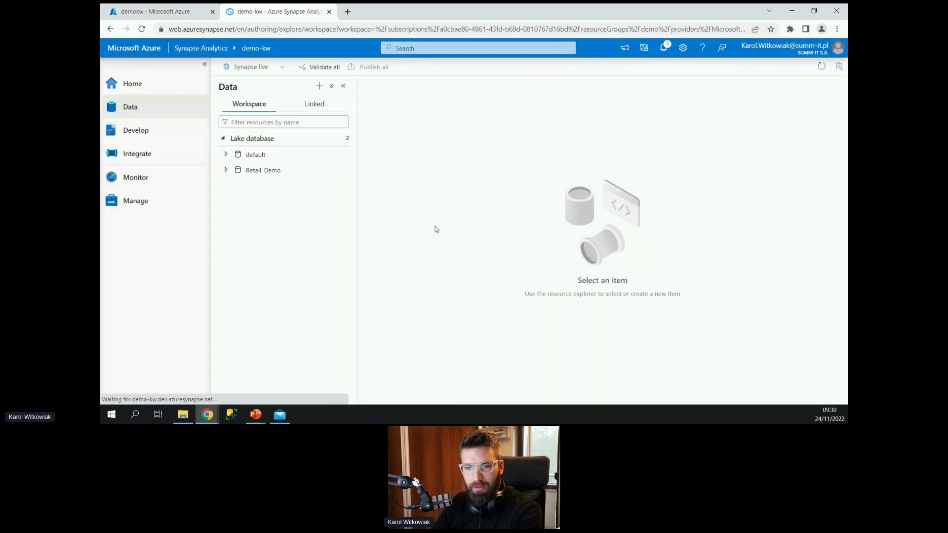
# Step: Browse the gallery for new data resources and show its database templates
pyautogui.click(320, 85)
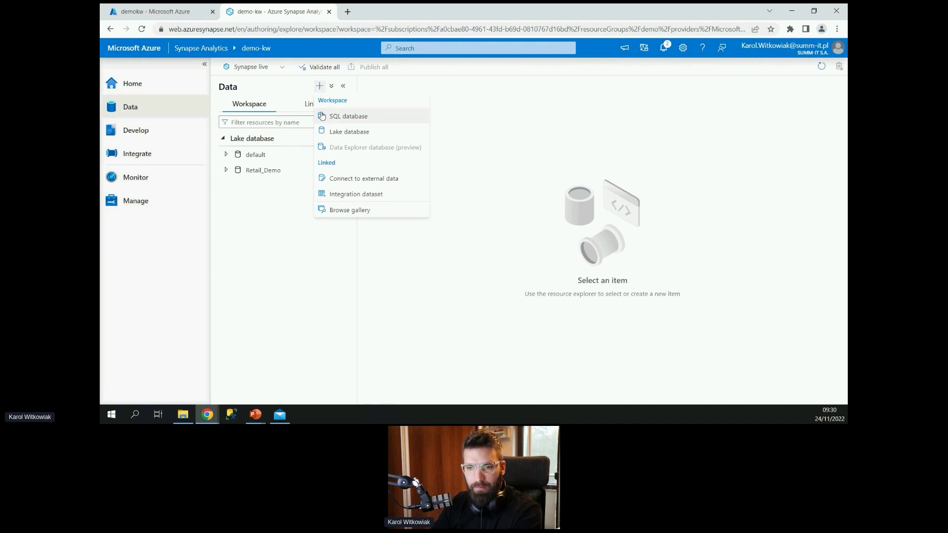
pyautogui.click(351, 212)
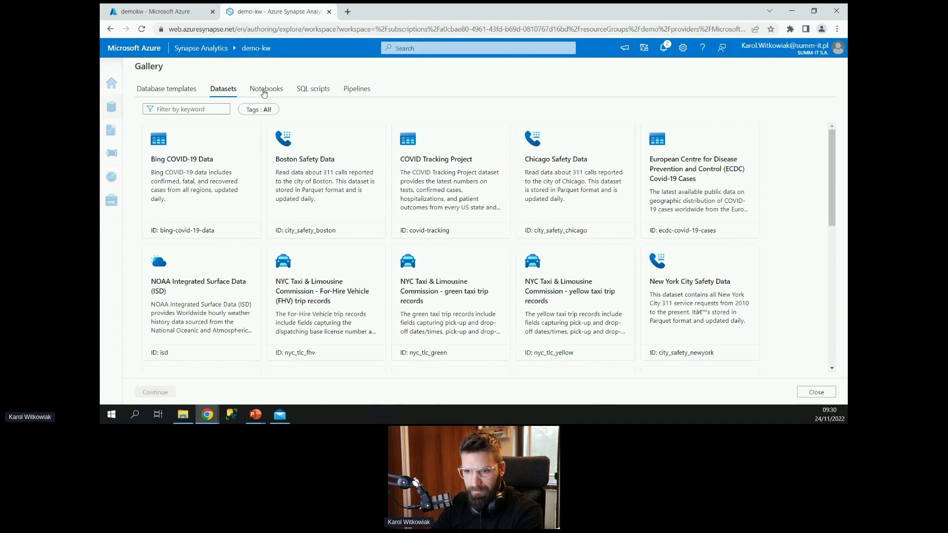
pyautogui.click(174, 90)
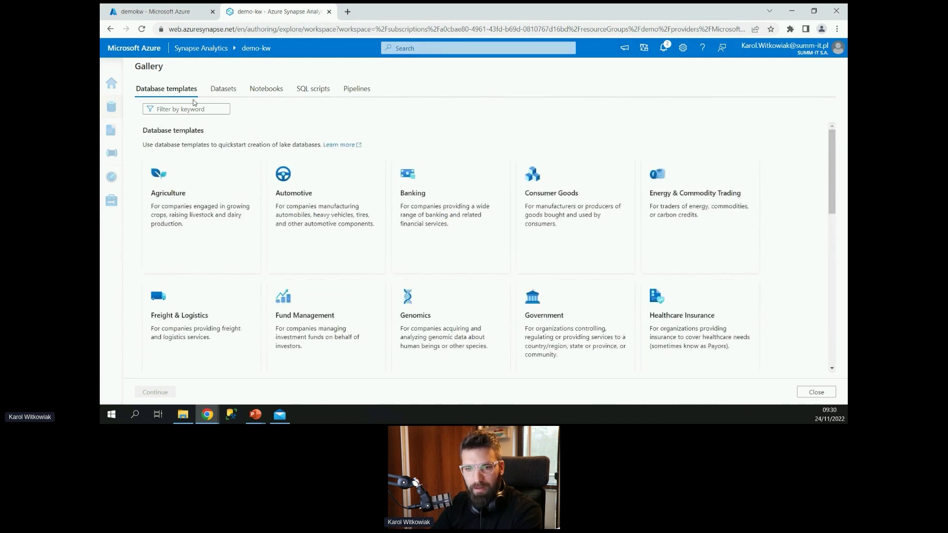
# Step: Look through the industry database templates and open the Retail template for preview
pyautogui.scroll(-8, 425, 260)
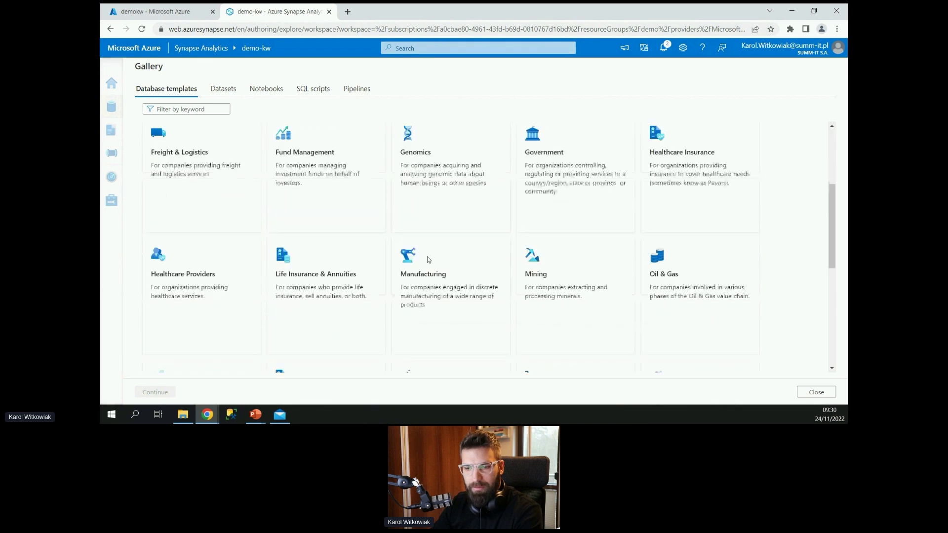
pyautogui.scroll(4, 425, 260)
pyautogui.scroll(4, 428, 260)
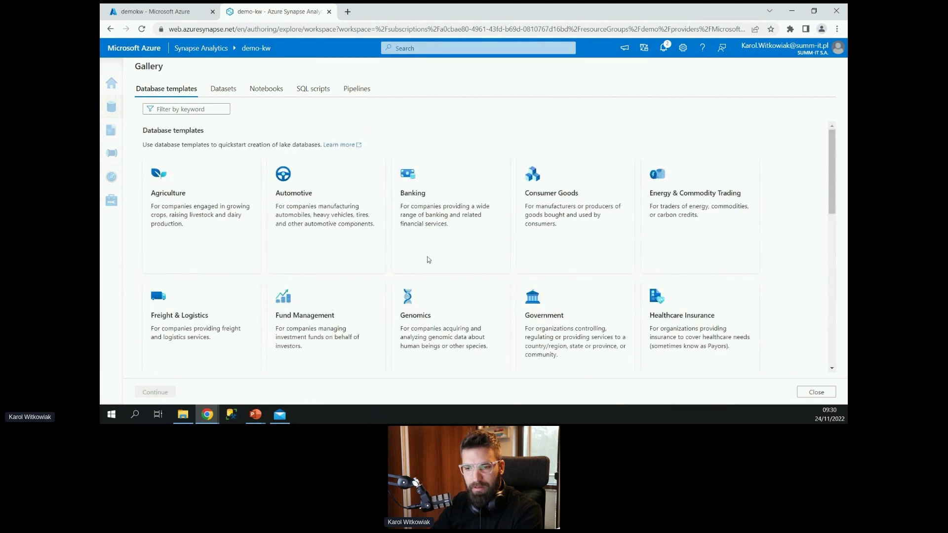
pyautogui.scroll(-4, 428, 260)
pyautogui.scroll(-4, 428, 260)
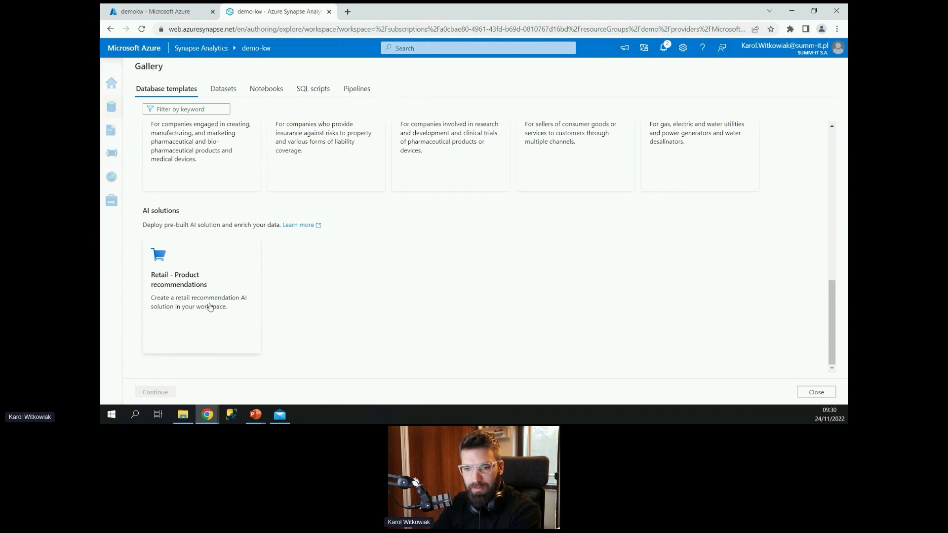
pyautogui.scroll(4, 210, 307)
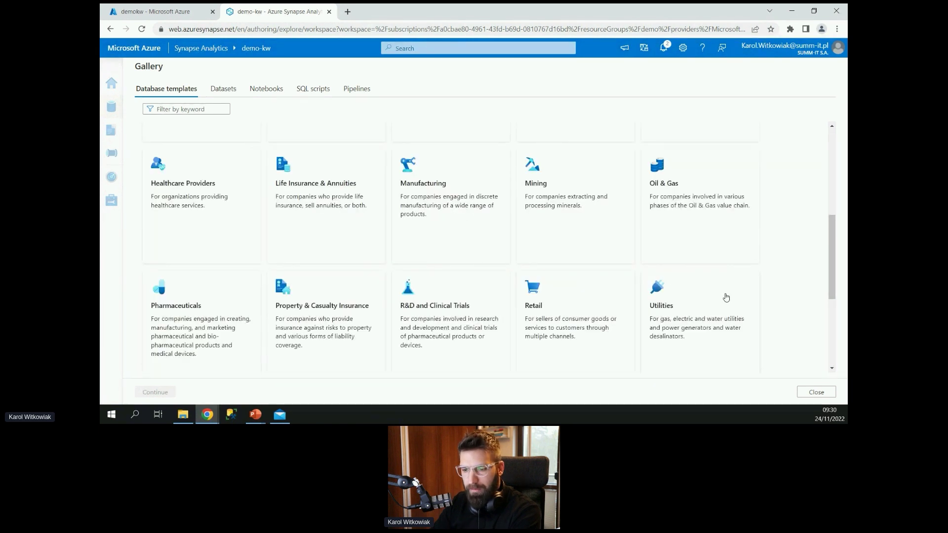
pyautogui.scroll(-1, 543, 281)
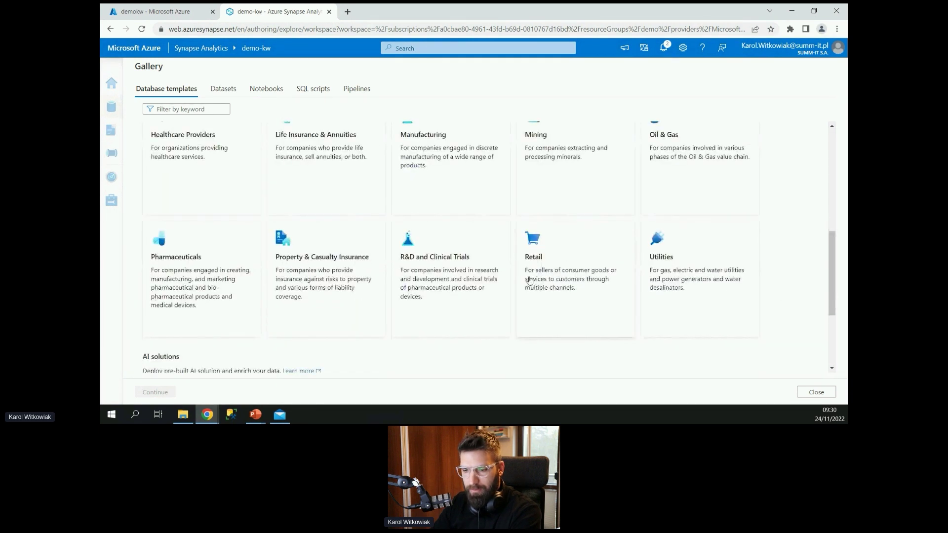
pyautogui.click(575, 272)
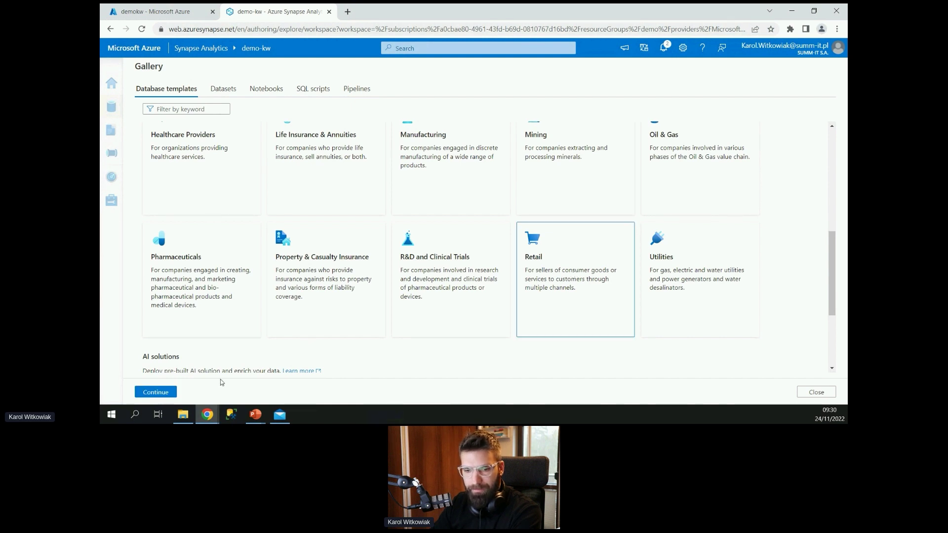
pyautogui.click(150, 393)
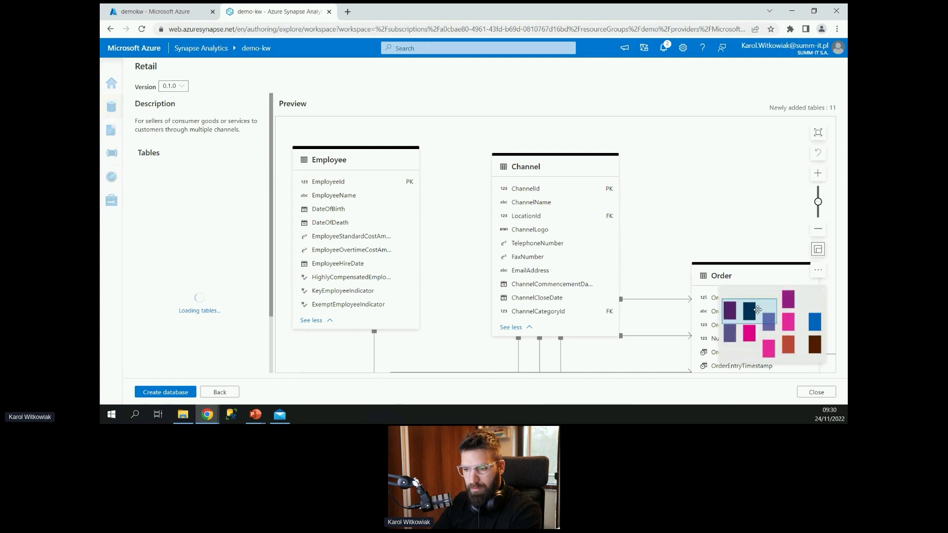
# Step: Examine the Retail template's table diagram and the links between its tables at a smaller scale
pyautogui.click(818, 228)
pyautogui.click(818, 229)
pyautogui.click(818, 230)
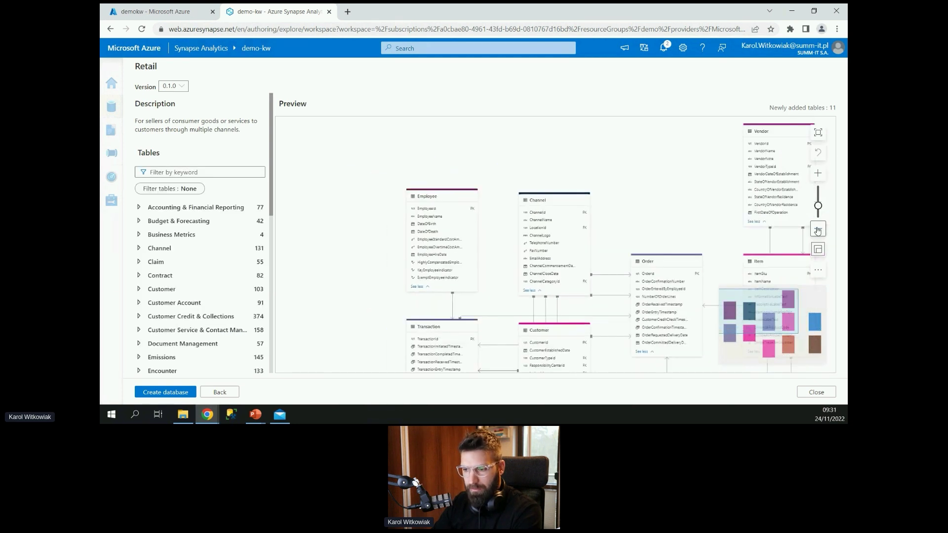
pyautogui.moveTo(649, 218); pyautogui.dragTo(451, 148)
pyautogui.moveTo(583, 182); pyautogui.dragTo(508, 135)
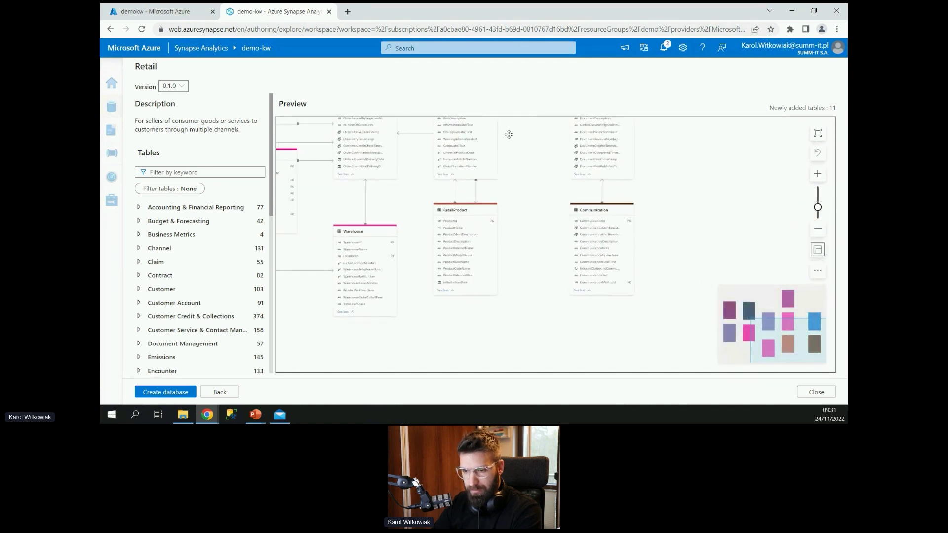
pyautogui.moveTo(537, 213); pyautogui.dragTo(677, 275)
pyautogui.moveTo(514, 189)
pyautogui.mouseDown()
pyautogui.moveTo(612, 188)
pyautogui.moveTo(550, 230)
pyautogui.moveTo(514, 237)
pyautogui.moveTo(621, 249)
pyautogui.moveTo(658, 237)
pyautogui.mouseUp()
# Step: Select the RetailProduct table in the diagram and read its general description
pyautogui.click(594, 217)
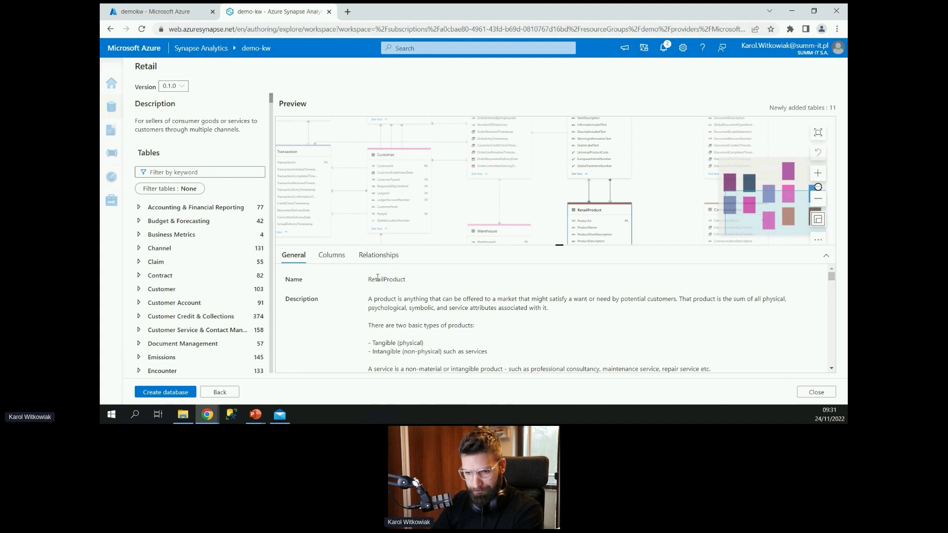
pyautogui.moveTo(380, 281); pyautogui.dragTo(461, 308)
pyautogui.click(481, 314)
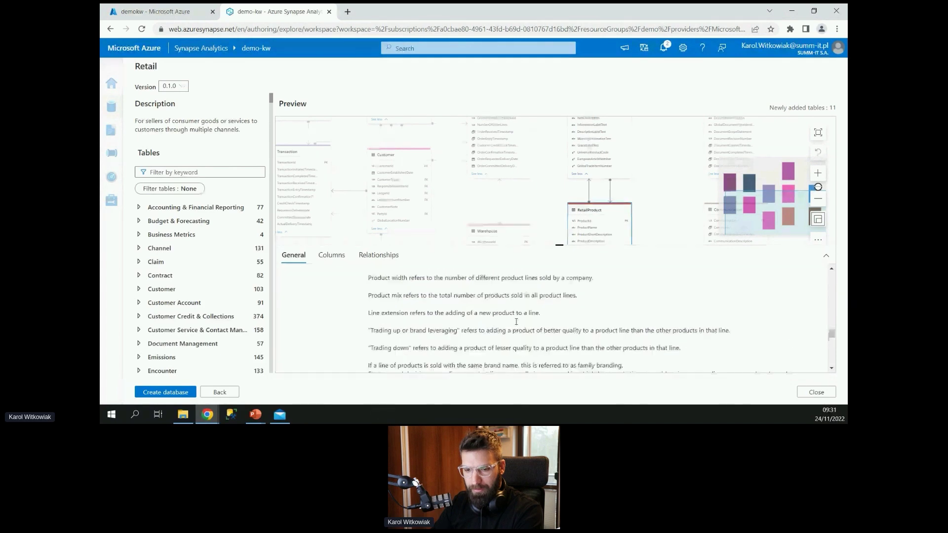
pyautogui.scroll(-10, 517, 326)
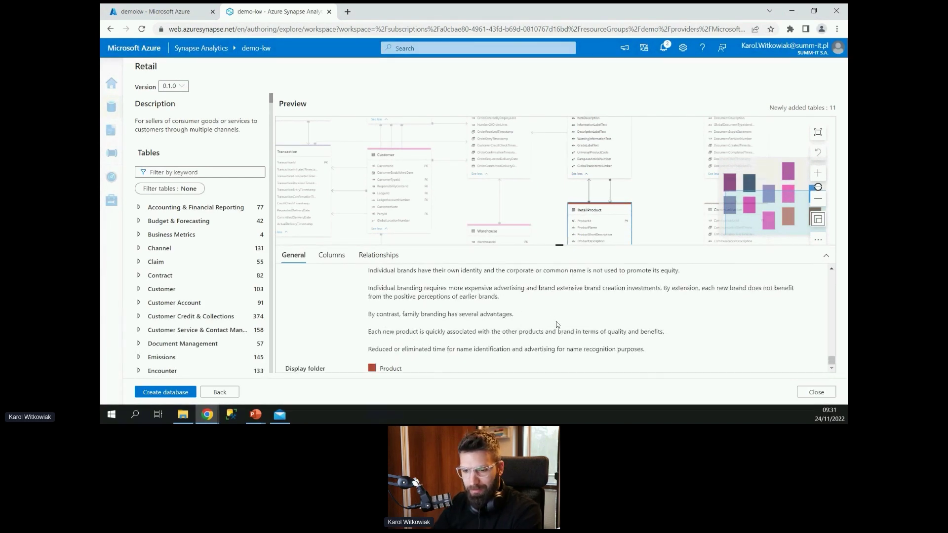
pyautogui.scroll(5, 519, 343)
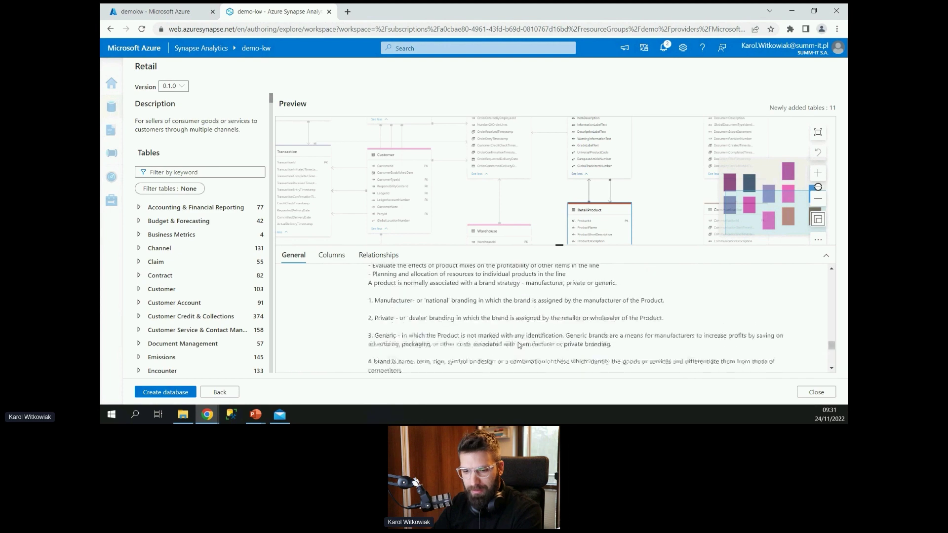
pyautogui.scroll(8, 518, 345)
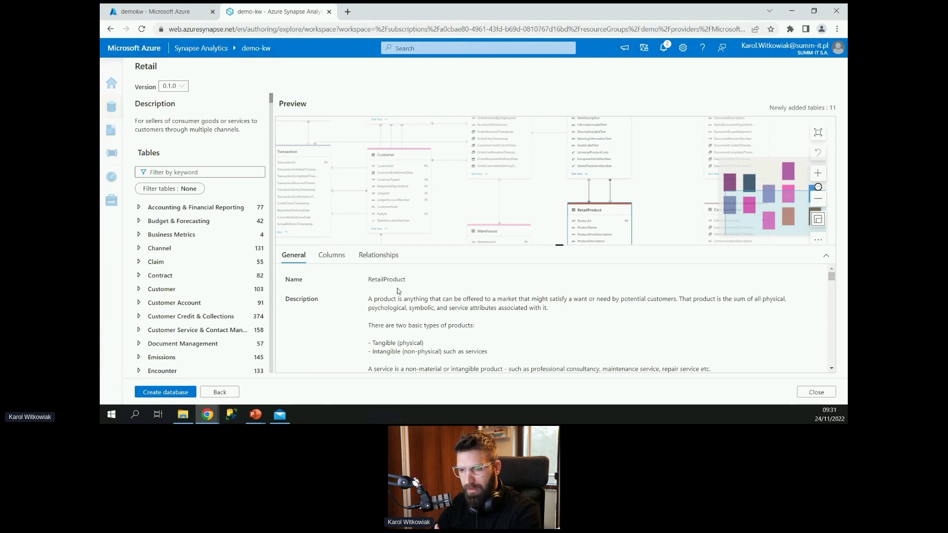
# Step: Review the RetailProduct table's columns, including their keys, descriptions, nullability, data types and lengths
pyautogui.click(332, 255)
pyautogui.scroll(-2, 321, 313)
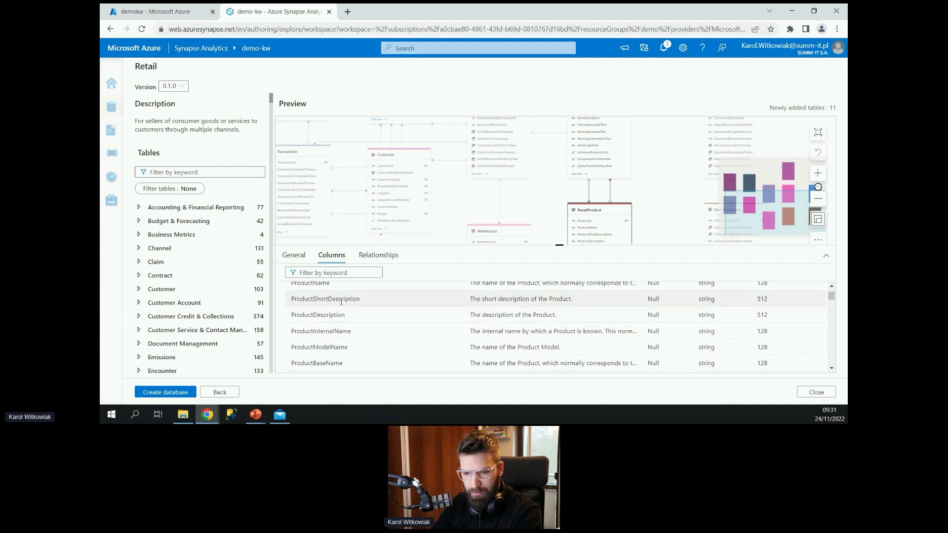
pyautogui.scroll(1, 334, 317)
pyautogui.scroll(1, 334, 318)
pyautogui.scroll(-2, 325, 333)
pyautogui.scroll(2, 511, 320)
pyautogui.scroll(-3, 516, 317)
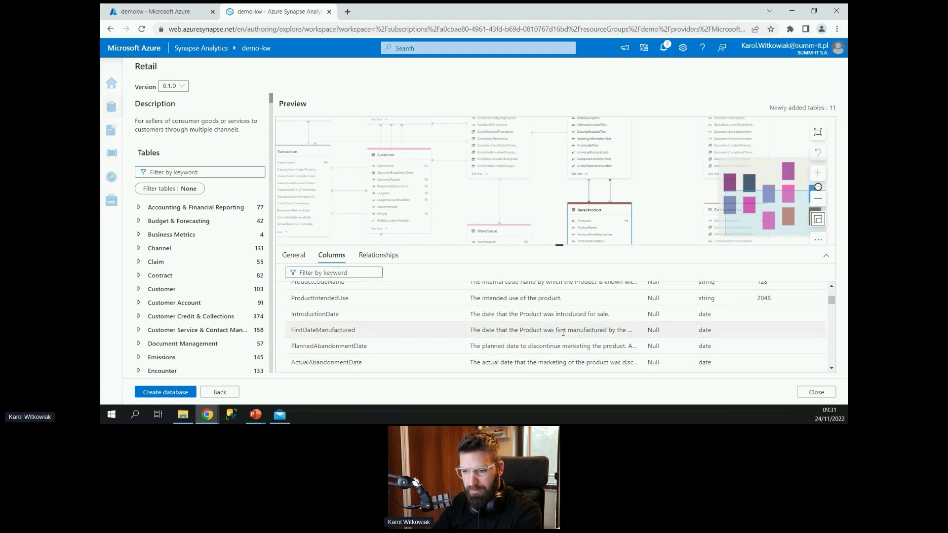
pyautogui.scroll(3, 598, 336)
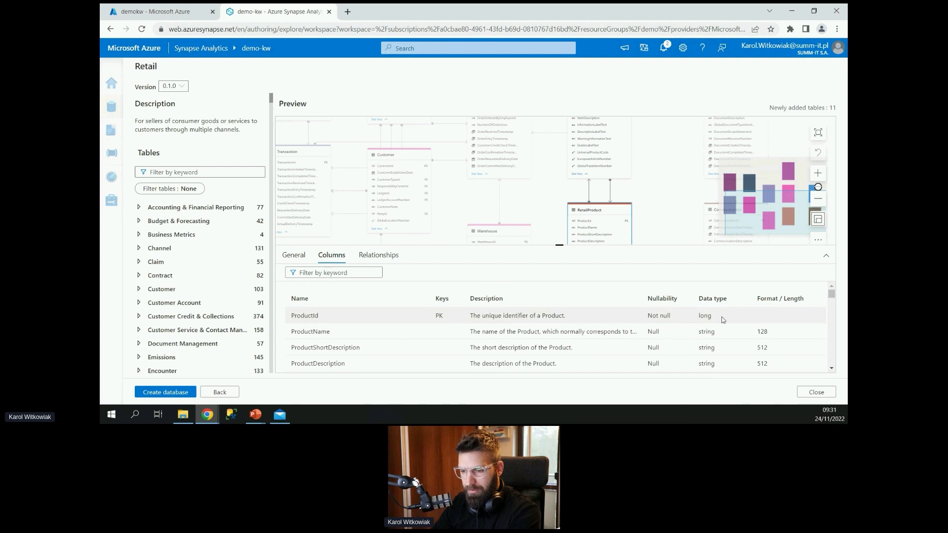
pyautogui.scroll(-2, 733, 323)
pyautogui.scroll(2, 734, 324)
pyautogui.scroll(-1, 734, 324)
pyautogui.scroll(1, 734, 323)
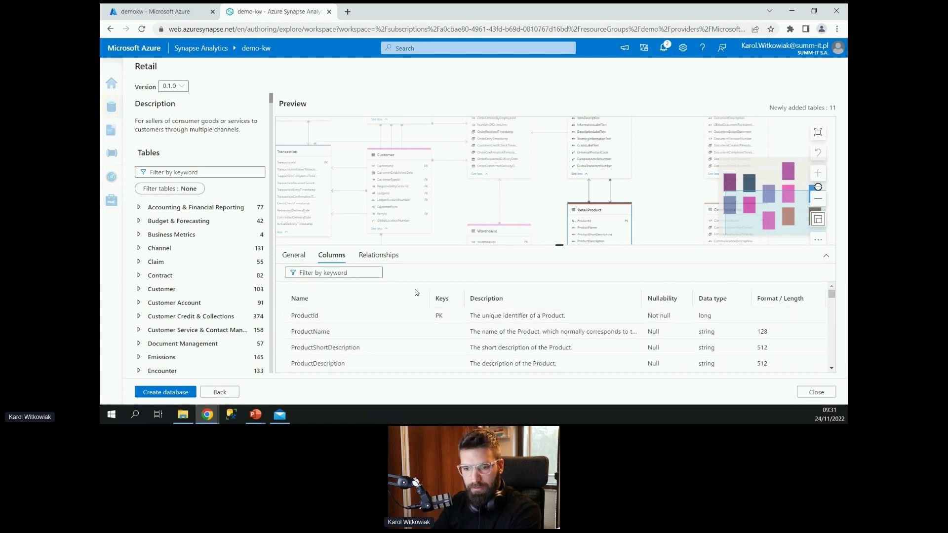
# Step: Check the relationships from and to the RetailProduct table
pyautogui.click(387, 257)
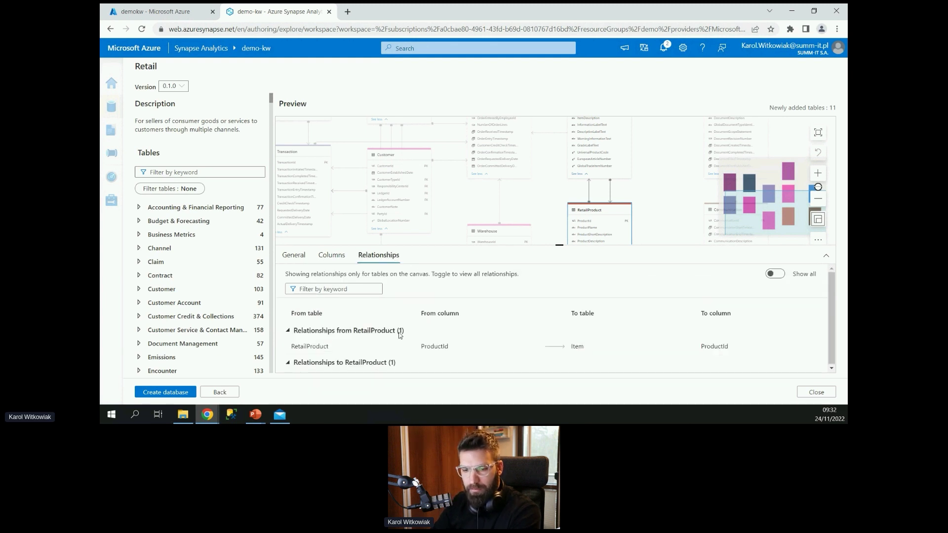
pyautogui.scroll(-1, 494, 338)
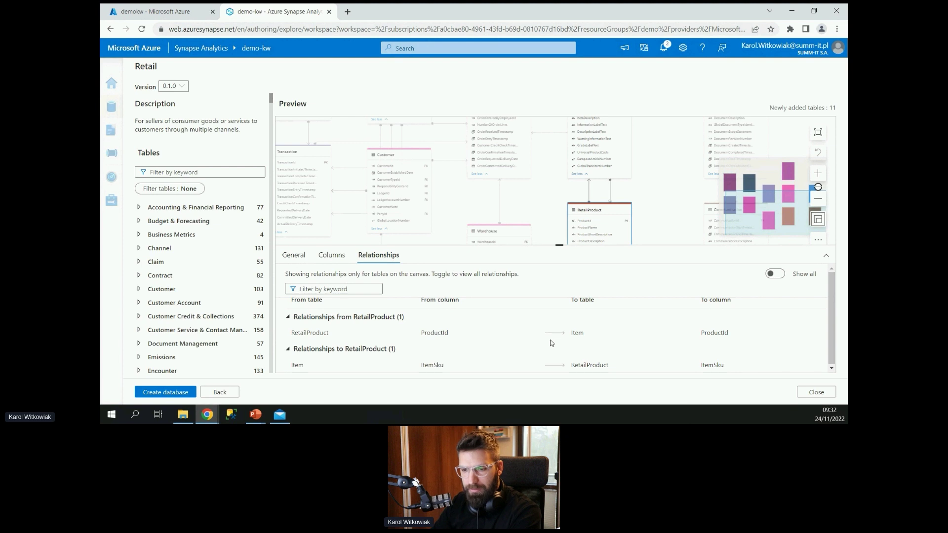
pyautogui.scroll(1, 565, 341)
pyautogui.scroll(-1, 603, 365)
pyautogui.scroll(1, 603, 366)
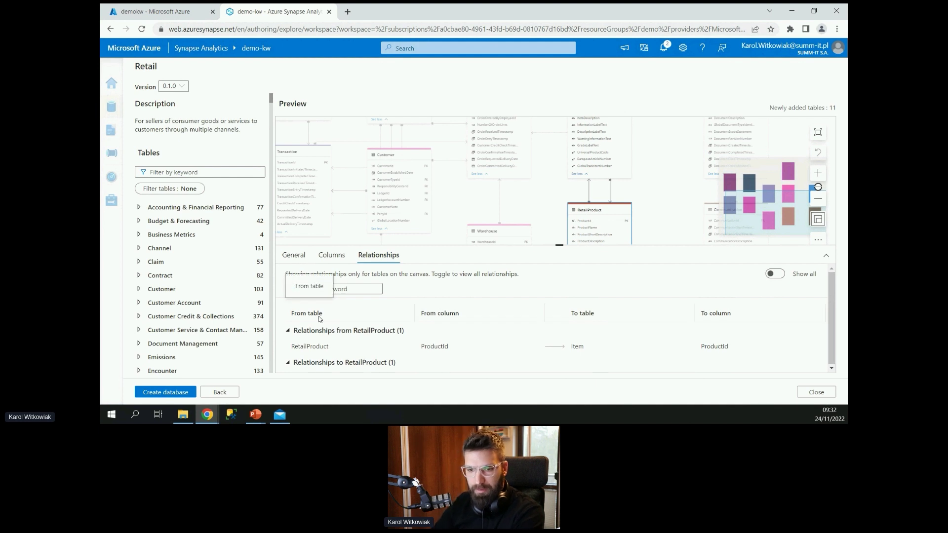
# Step: Look through the Product category's tables in the template's table list and locate RetailProduct
pyautogui.scroll(-5, 208, 279)
pyautogui.scroll(-10, 191, 286)
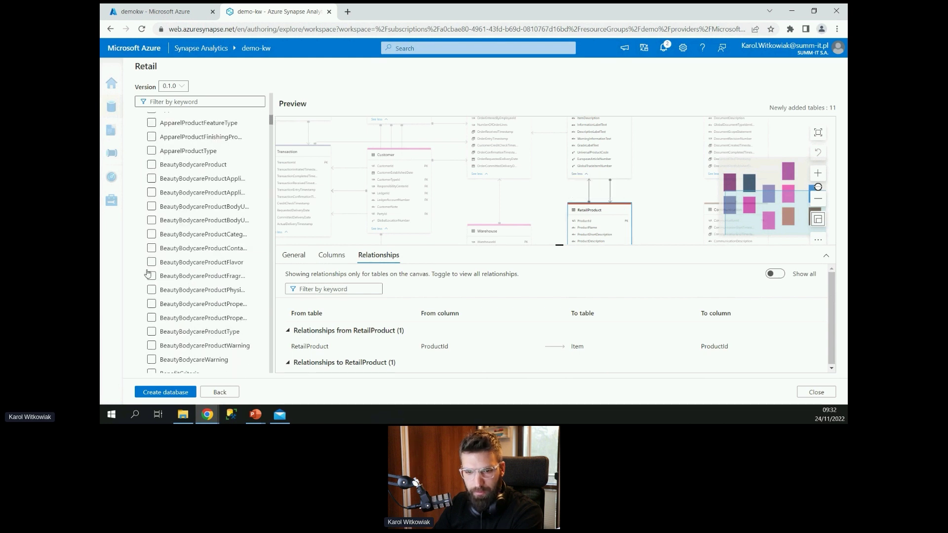
pyautogui.scroll(4, 210, 262)
pyautogui.scroll(2, 210, 261)
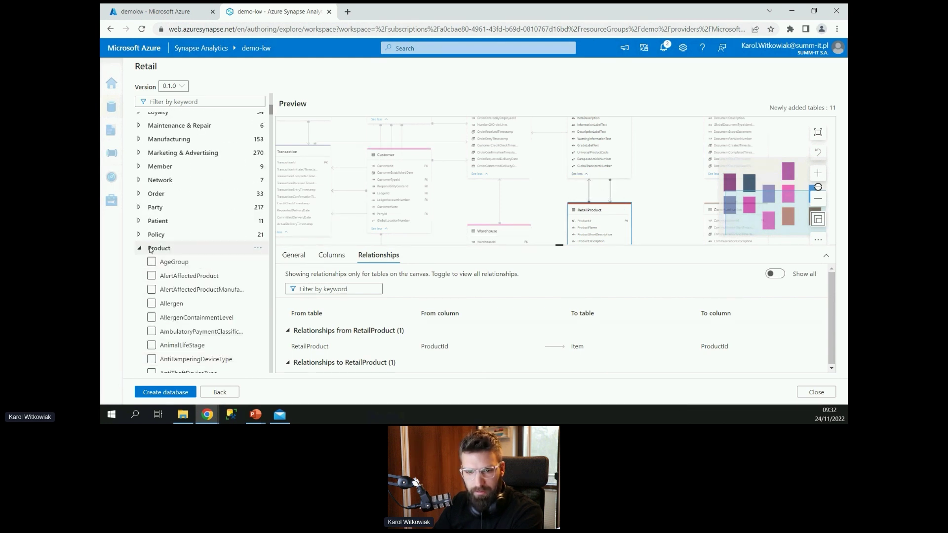
pyautogui.scroll(-7, 176, 257)
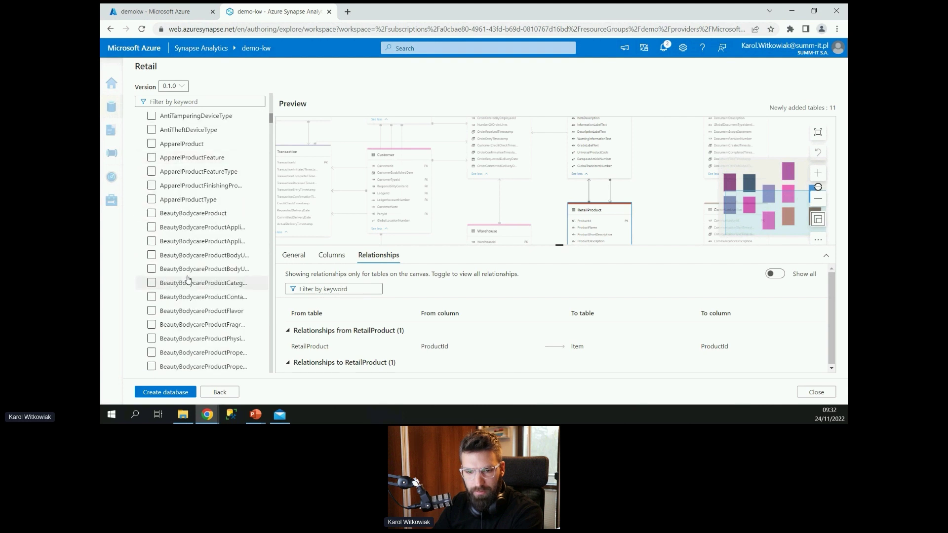
pyautogui.scroll(-15, 186, 282)
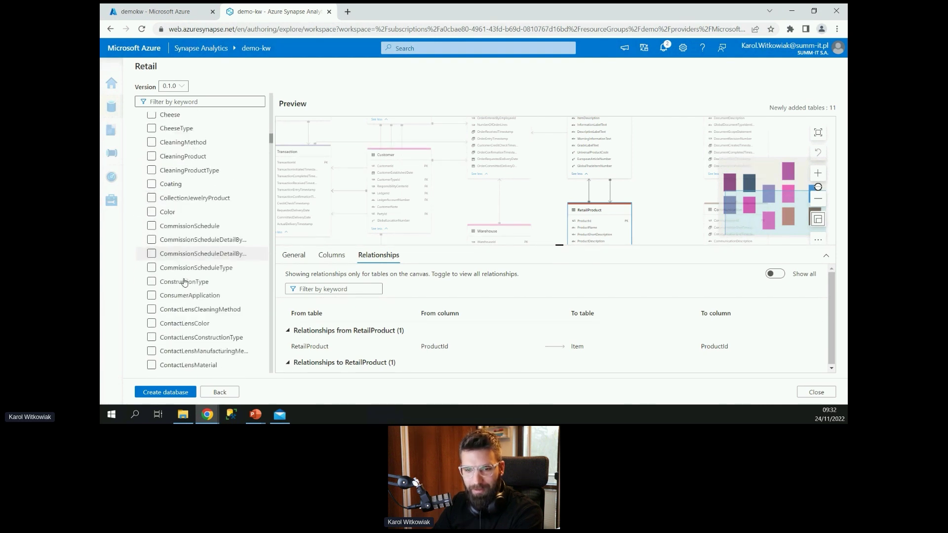
pyautogui.scroll(-15, 184, 282)
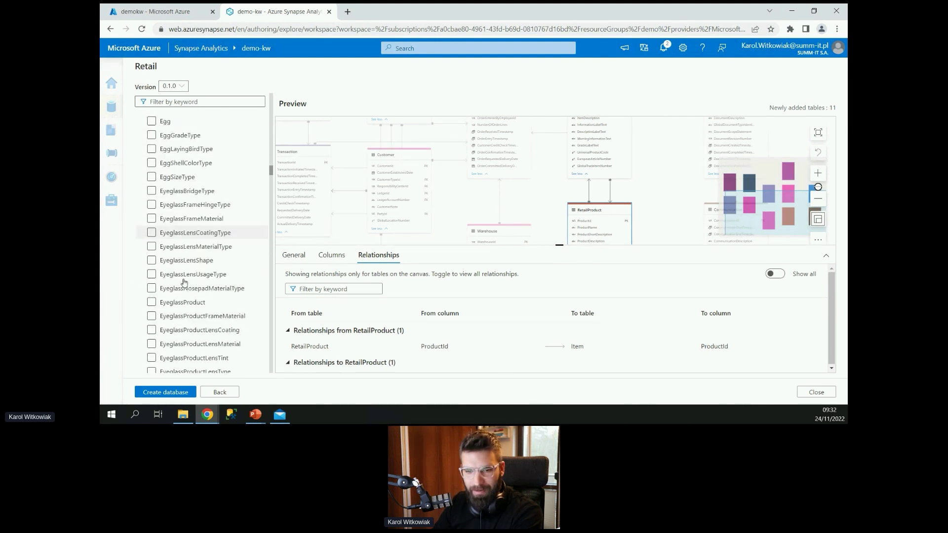
pyautogui.scroll(-15, 188, 286)
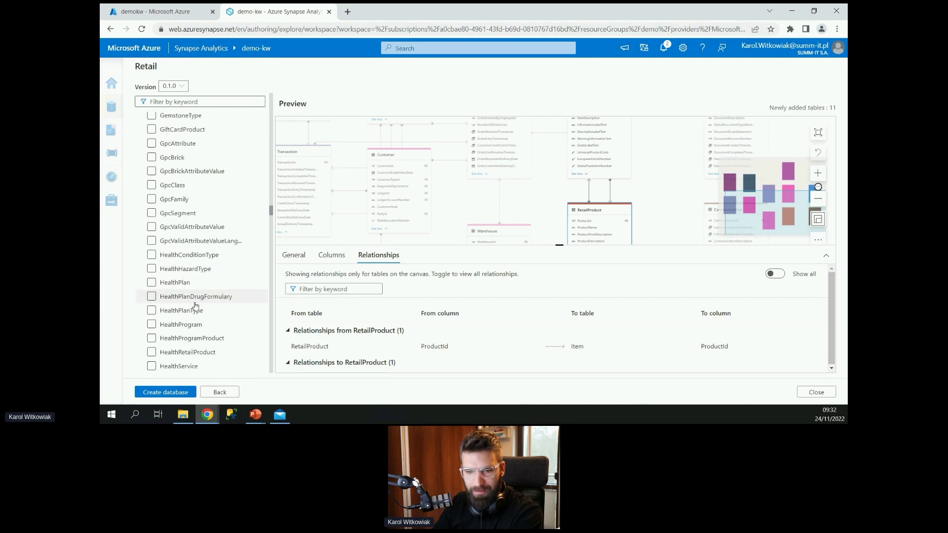
pyautogui.moveTo(269, 235); pyautogui.dragTo(271, 340)
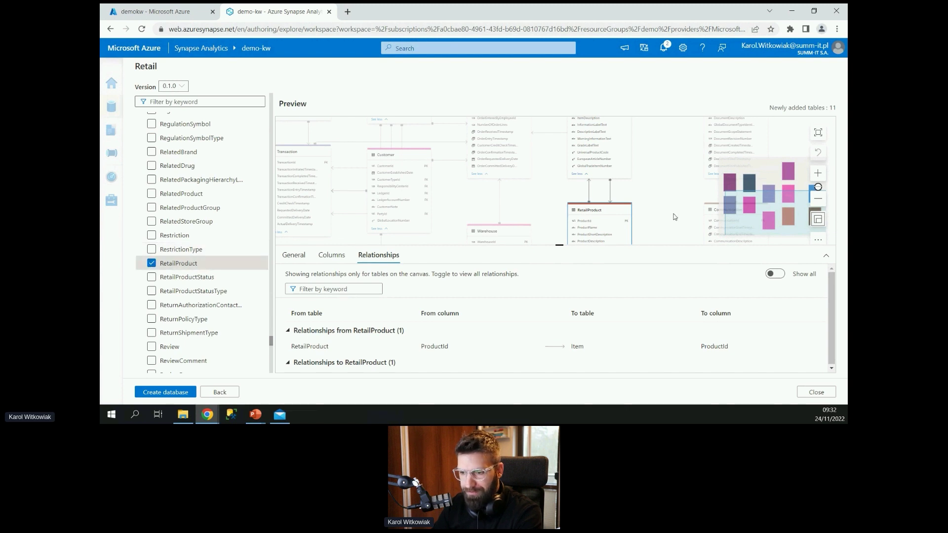
# Step: Clear all changes in the canvas to remove every table from the Retail template diagram
pyautogui.moveTo(763, 210); pyautogui.dragTo(763, 180)
pyautogui.click(535, 165)
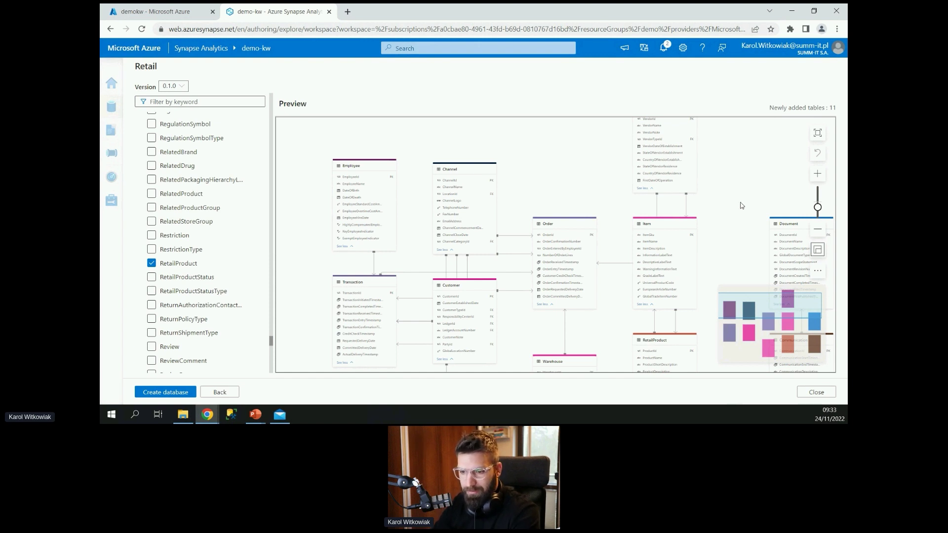
pyautogui.scroll(-2, 718, 234)
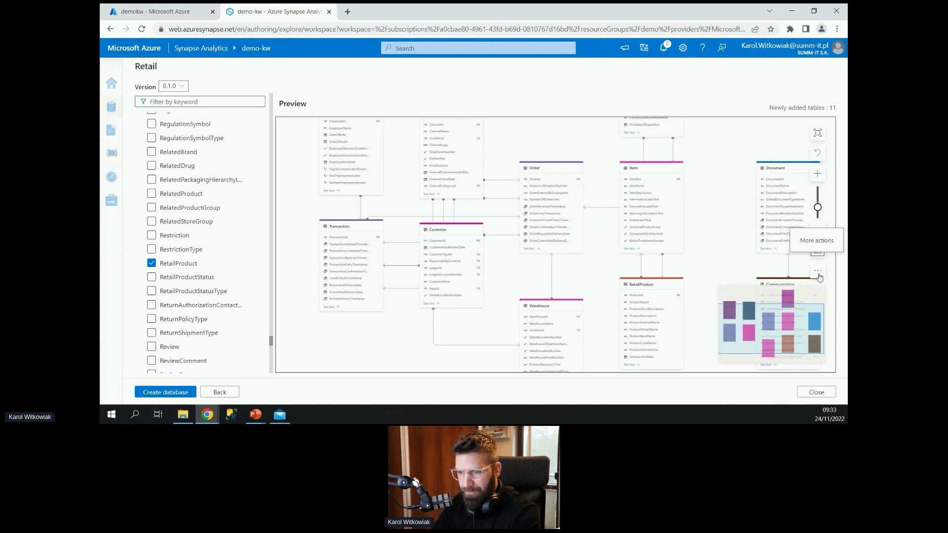
pyautogui.click(818, 271)
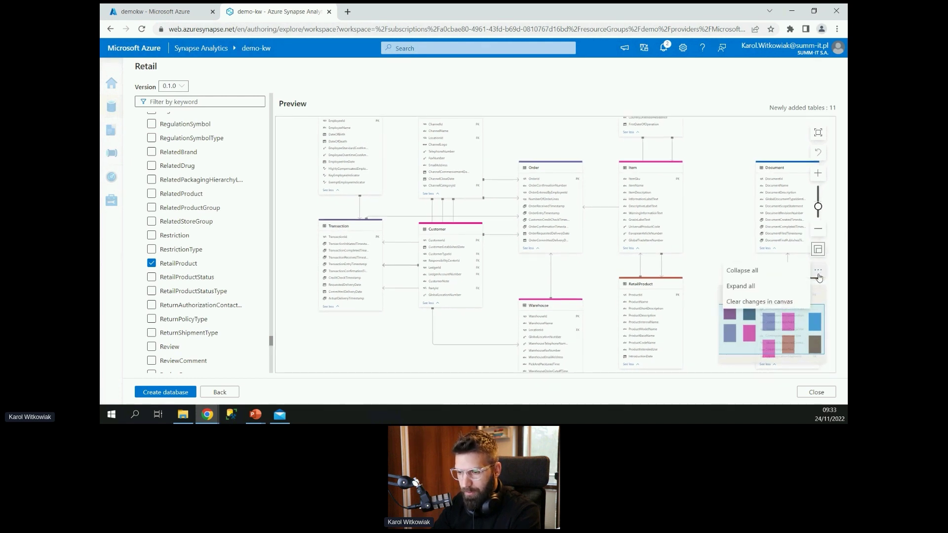
pyautogui.click(773, 302)
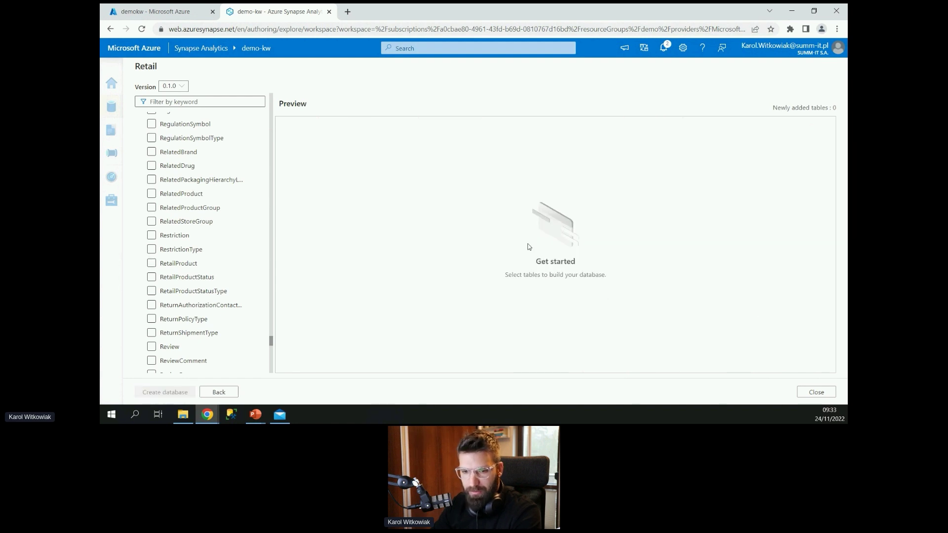
# Step: Search the Retail template's tables for "retailproduct"
pyautogui.moveTo(271, 338); pyautogui.dragTo(184, 160)
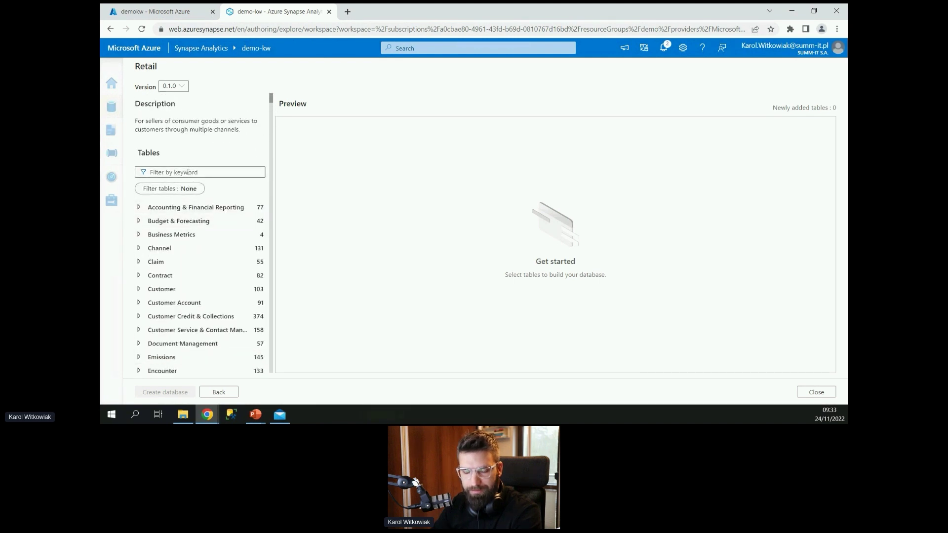
pyautogui.click(188, 172)
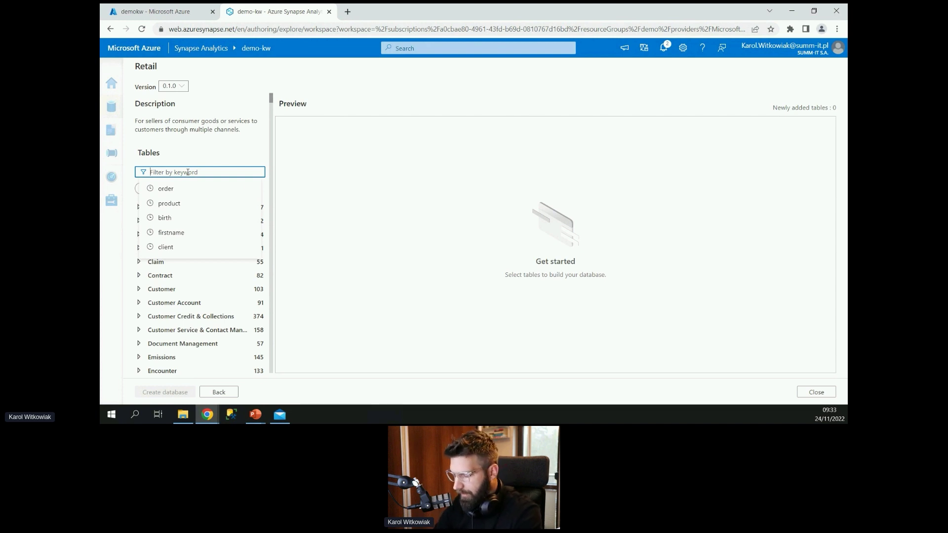
pyautogui.write('reta')
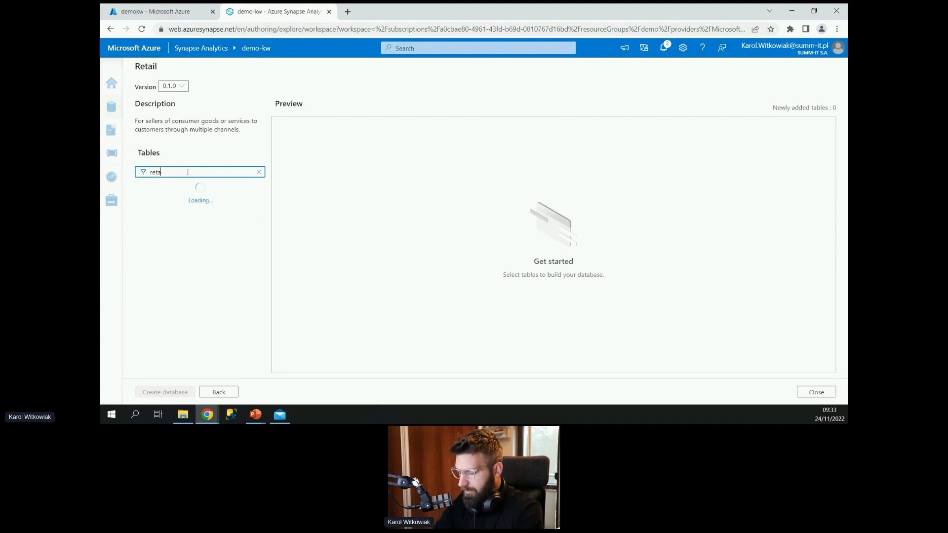
pyautogui.write('ilpr')
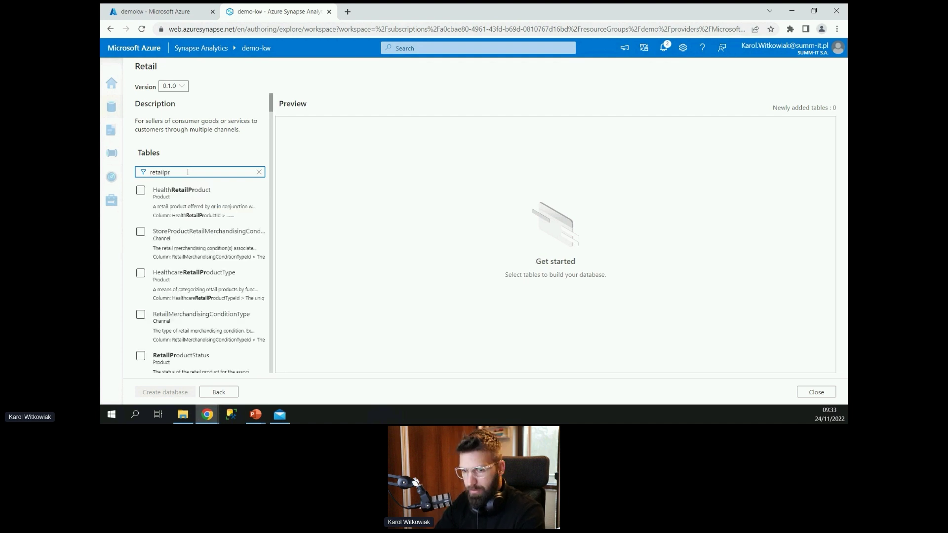
pyautogui.write('o')
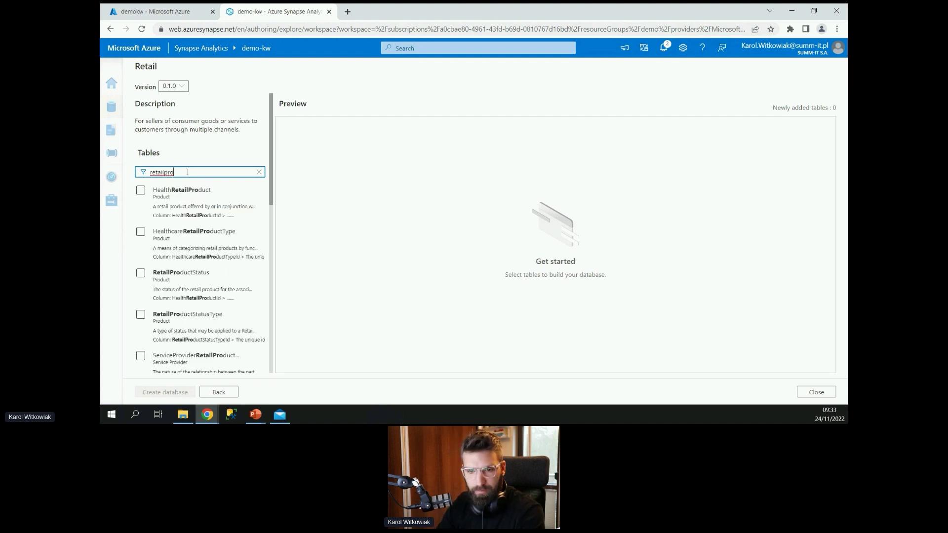
pyautogui.write('duct')
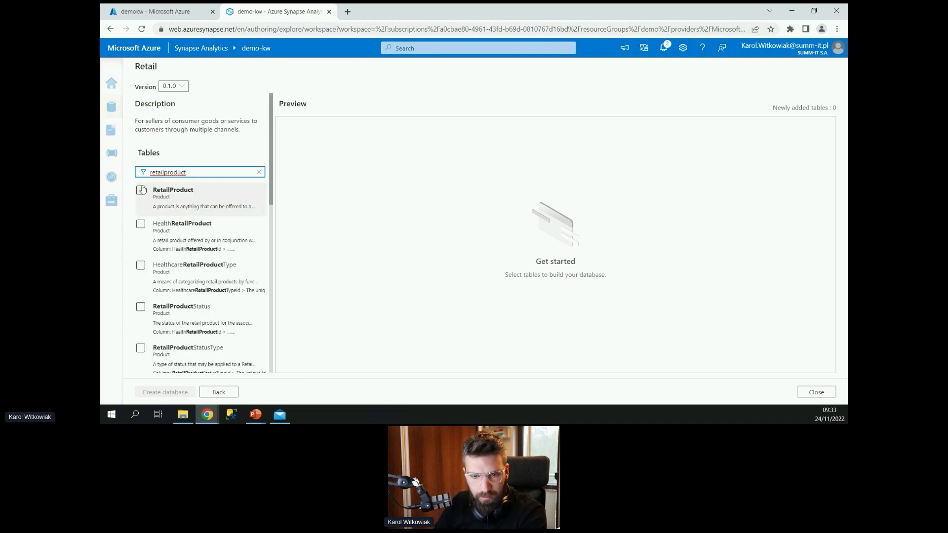
# Step: Filter the template's tables by "order" and add the Order table to the canvas
pyautogui.doubleClick(196, 172)
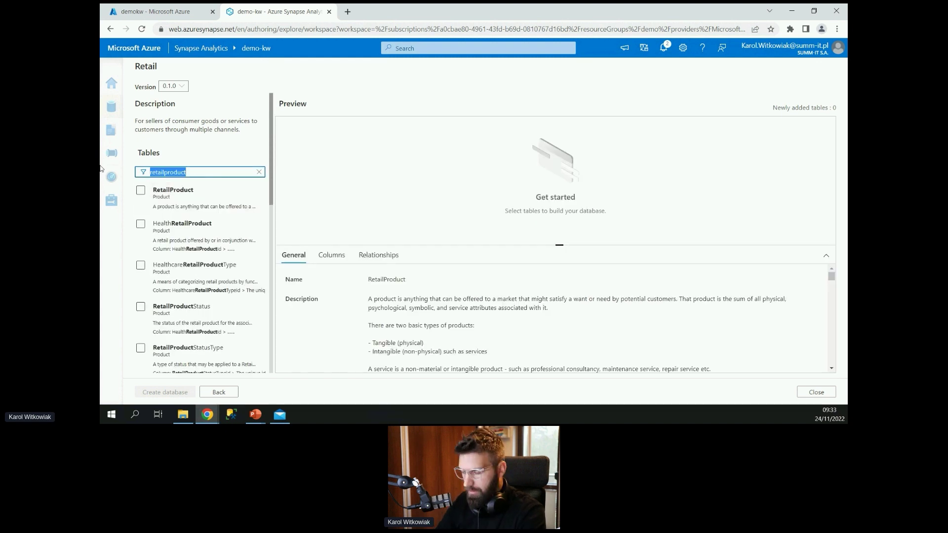
pyautogui.write('order')
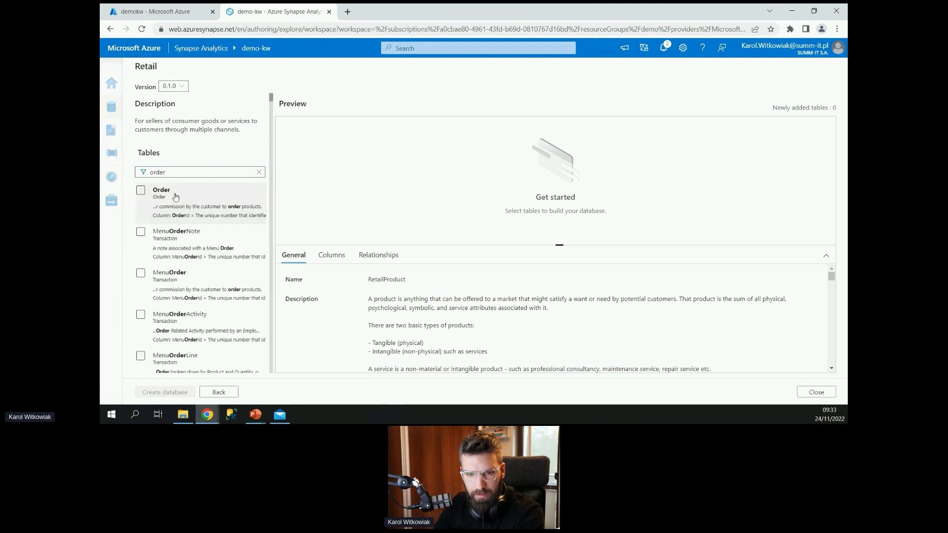
pyautogui.click(176, 197)
pyautogui.click(140, 191)
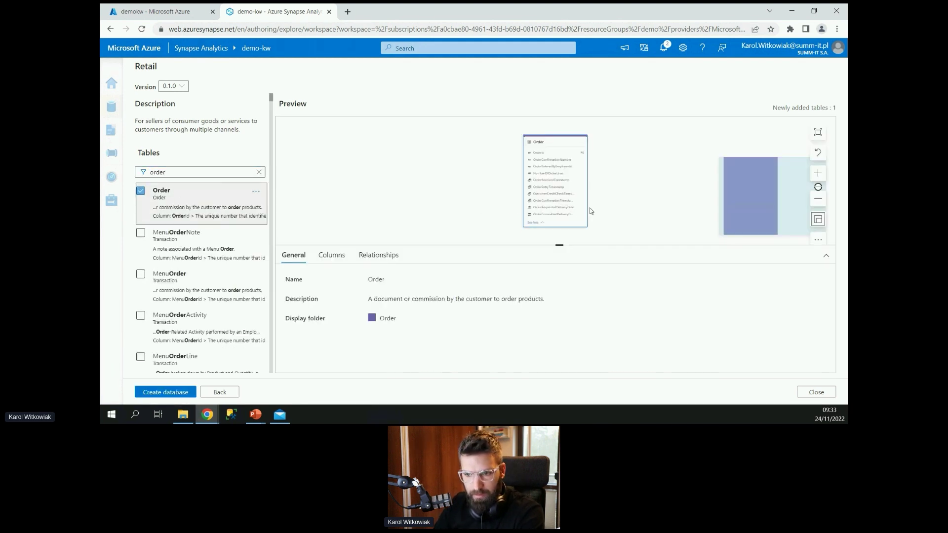
# Step: Filter the template's tables by "retailproduct" and add the RetailProduct table to the canvas
pyautogui.moveTo(173, 171); pyautogui.dragTo(121, 173)
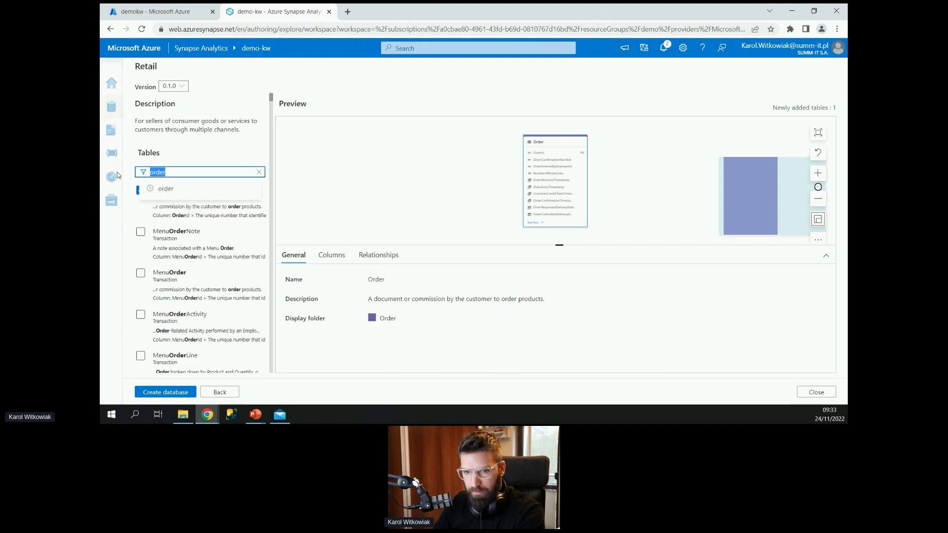
pyautogui.write('re')
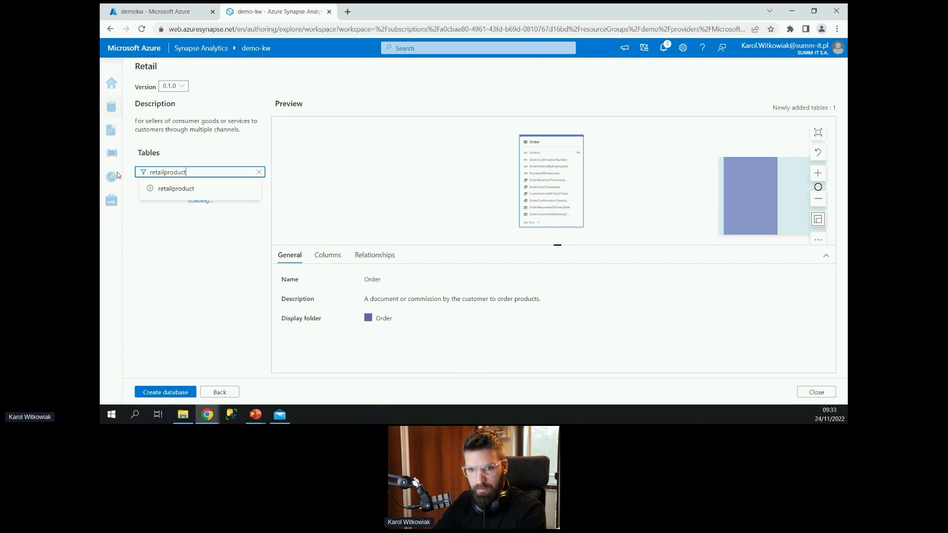
pyautogui.write('tailproduct')
pyautogui.click(141, 190)
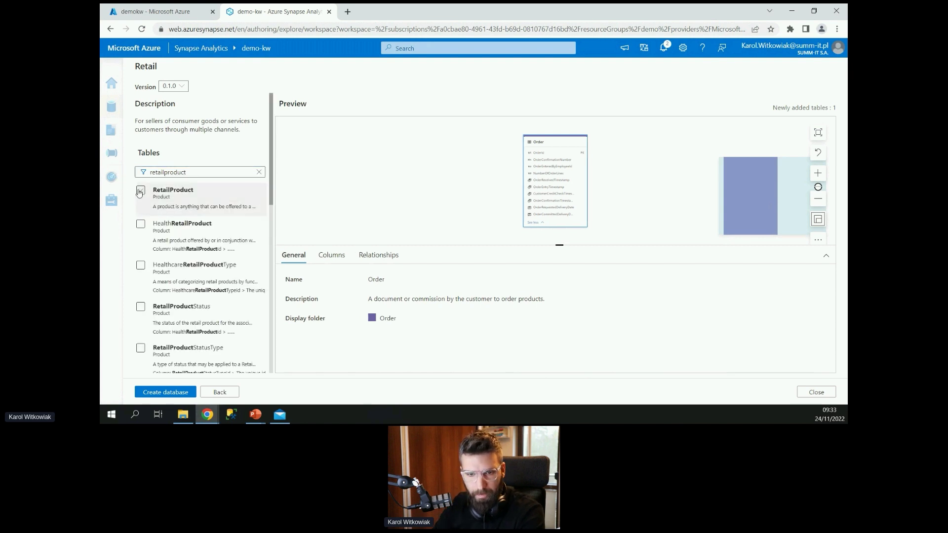
# Step: Filter the template's tables by "customer" and add the Customer table to the canvas
pyautogui.click(224, 176)
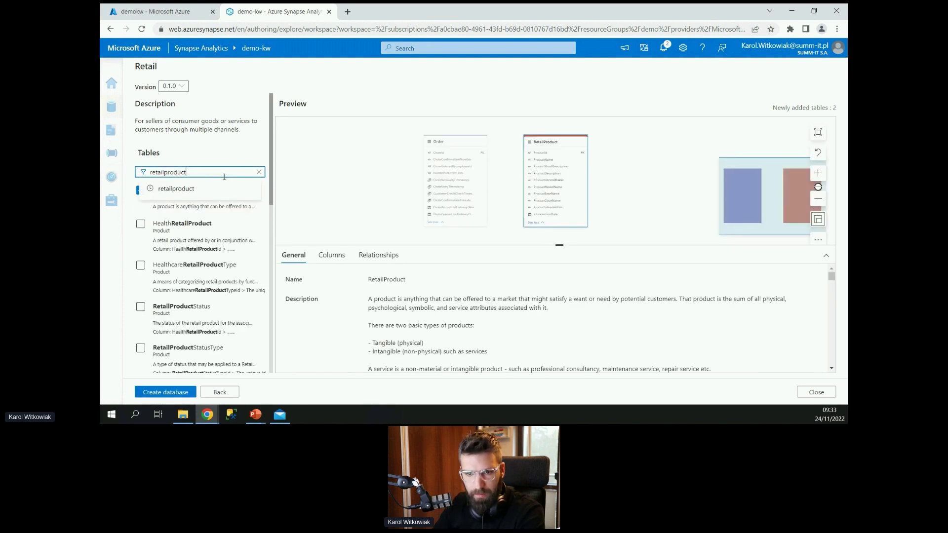
pyautogui.press('BackSpace')
pyautogui.press('BackSpace')
pyautogui.press('BackSpace')
pyautogui.press('BackSpace')
pyautogui.press('BackSpace')
pyautogui.press('BackSpace')
pyautogui.press('BackSpace')
pyautogui.press('BackSpace')
pyautogui.press('BackSpace')
pyautogui.press('BackSpace')
pyautogui.press('BackSpace')
pyautogui.press('BackSpace')
pyautogui.press('BackSpace')
pyautogui.write('c')
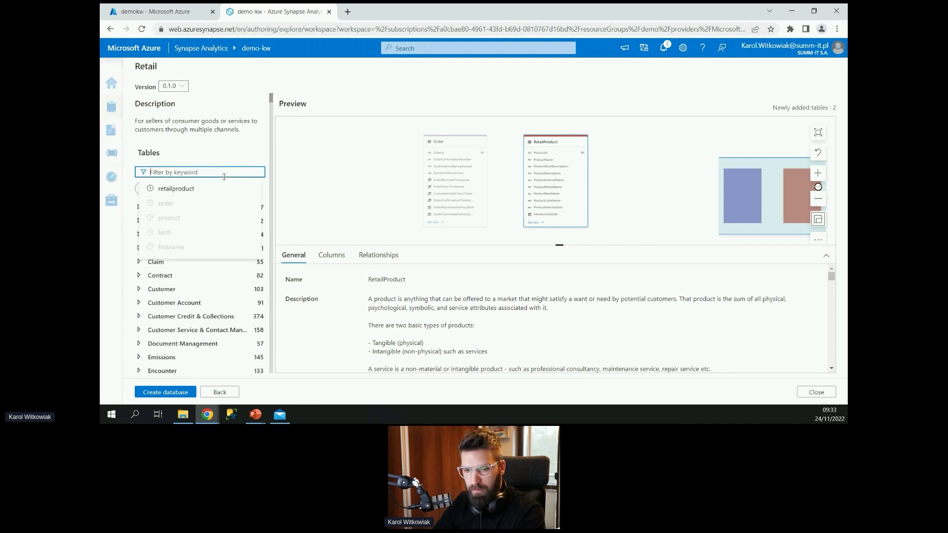
pyautogui.write('ustomer')
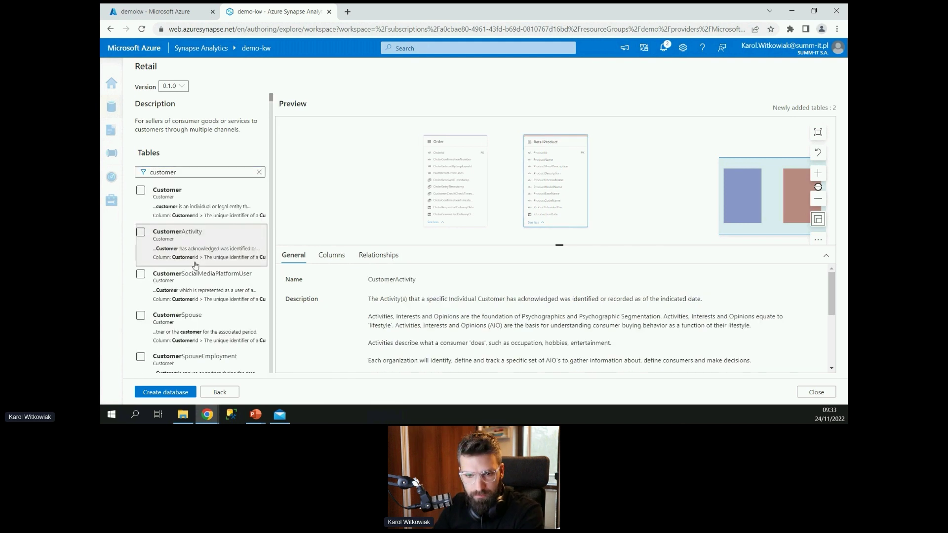
pyautogui.click(140, 191)
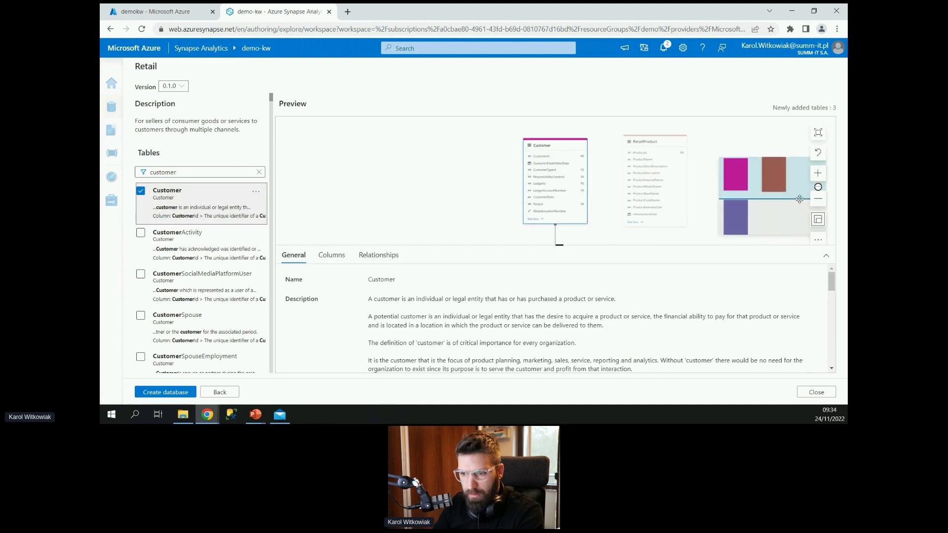
# Step: Enlarge the diagram area and arrange the tables with Order lower down between Customer and RetailProduct
pyautogui.moveTo(559, 245); pyautogui.dragTo(559, 354)
pyautogui.moveTo(565, 149); pyautogui.dragTo(407, 164)
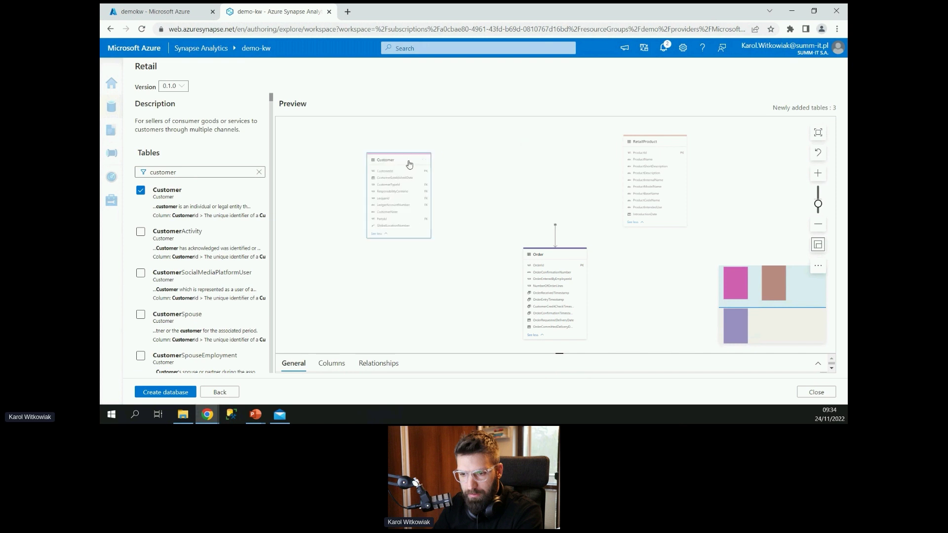
pyautogui.moveTo(535, 258); pyautogui.dragTo(508, 278)
pyautogui.moveTo(585, 205); pyautogui.dragTo(598, 232)
pyautogui.moveTo(529, 277); pyautogui.dragTo(520, 228)
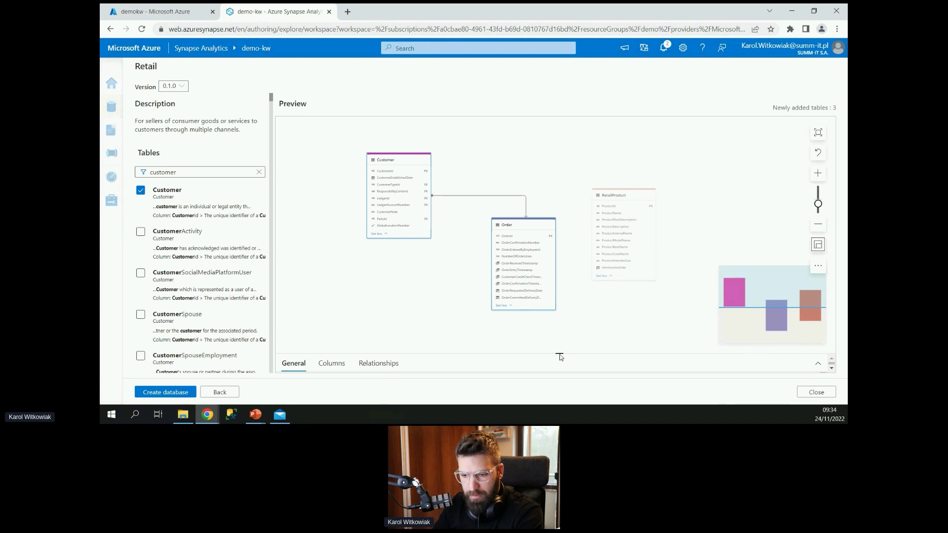
# Step: Review the Order table's general details, columns and relationships
pyautogui.moveTo(561, 354); pyautogui.dragTo(562, 244)
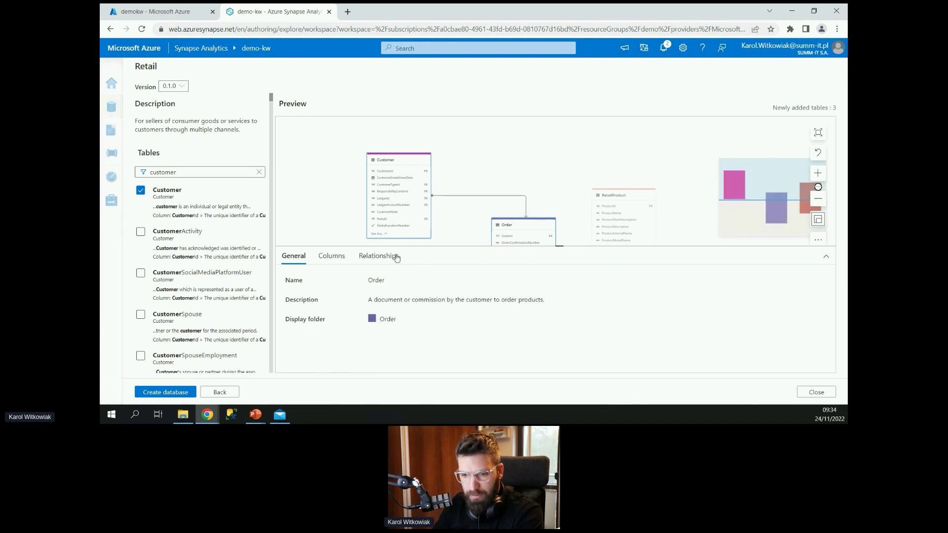
pyautogui.click(337, 256)
pyautogui.click(381, 256)
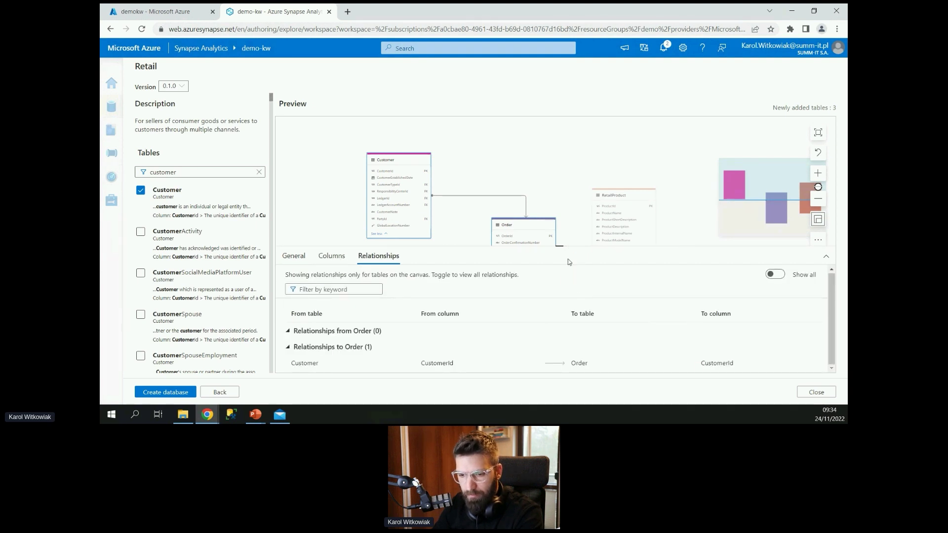
# Step: Hide the table details and reposition RetailProduct and Customer at roughly the same height above Order
pyautogui.moveTo(561, 245); pyautogui.dragTo(561, 299)
pyautogui.click(550, 213)
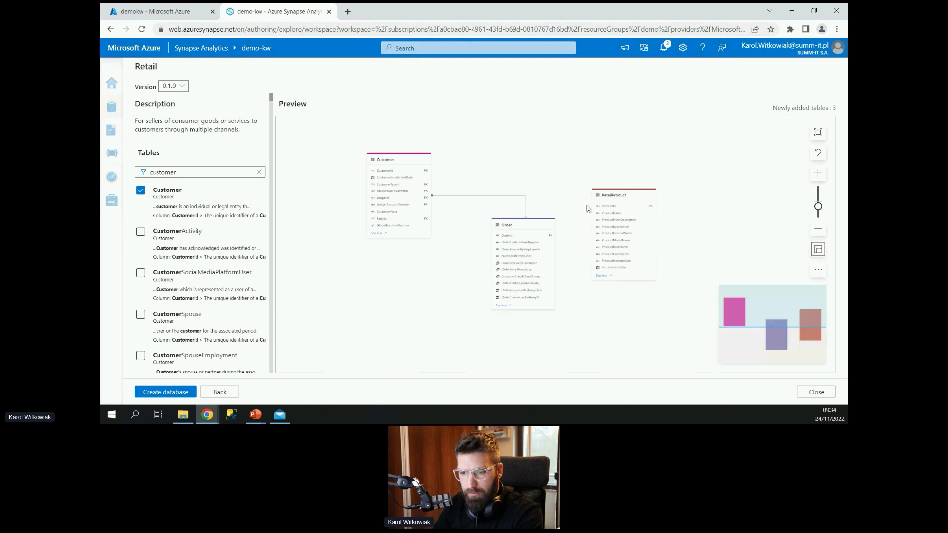
pyautogui.moveTo(606, 195); pyautogui.dragTo(612, 157)
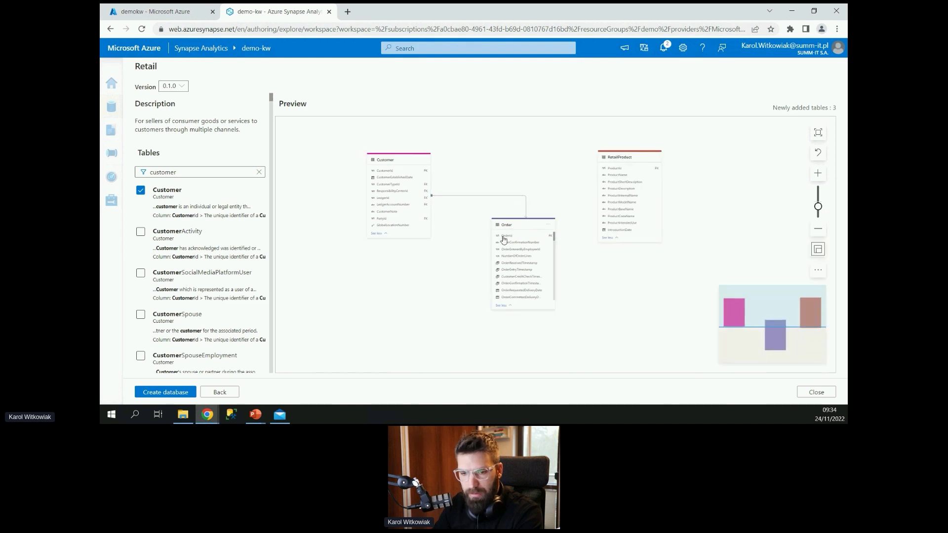
pyautogui.moveTo(388, 159); pyautogui.dragTo(388, 174)
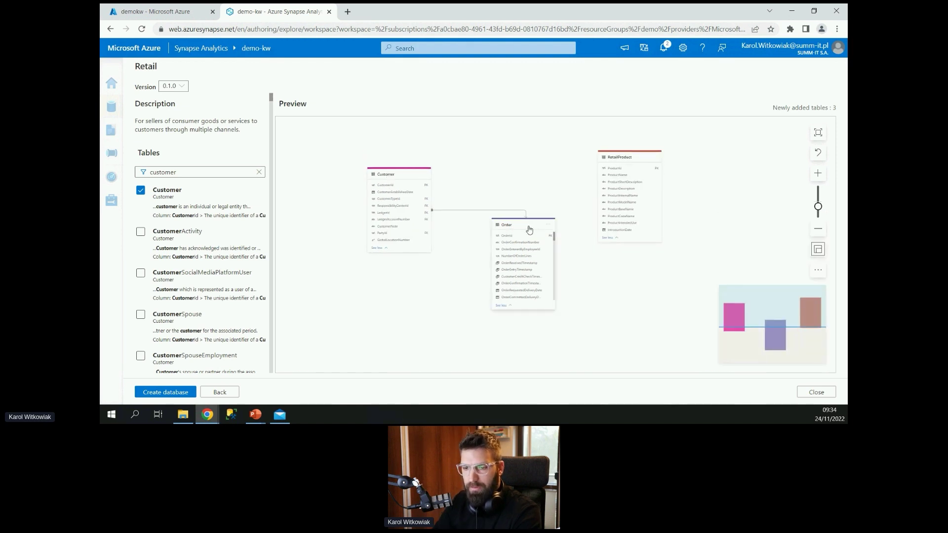
# Step: Create the lake database from the three selected tables and collapse the resource list and main navigation
pyautogui.click(170, 393)
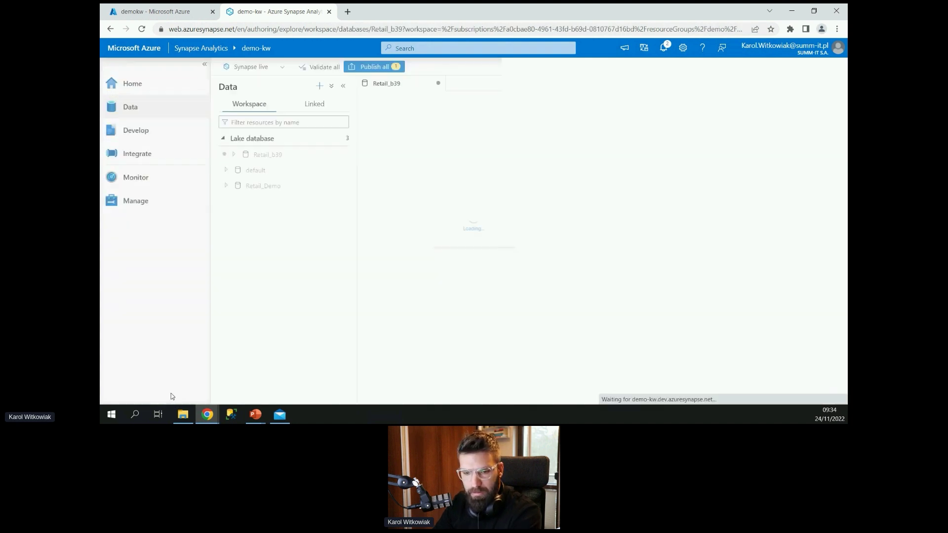
pyautogui.click(343, 86)
pyautogui.click(206, 69)
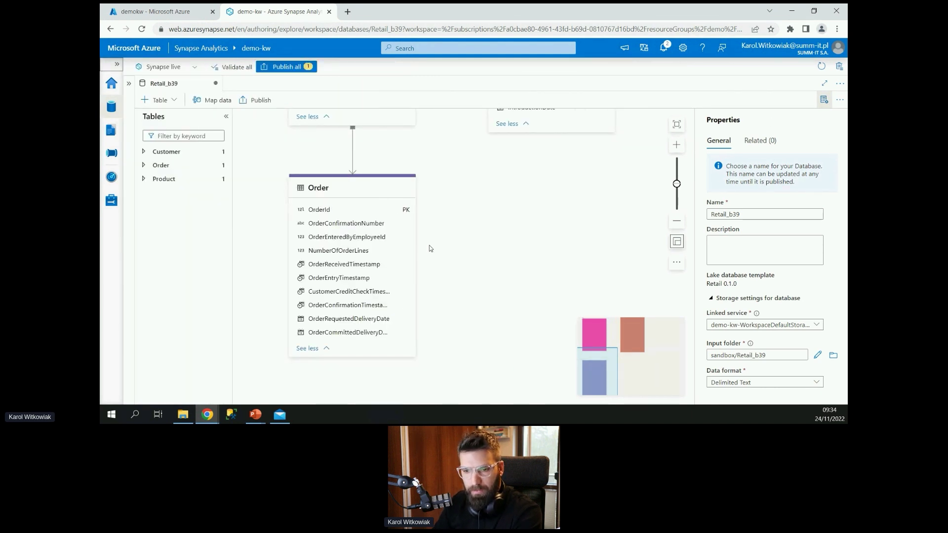
# Step: Move the RetailProduct table farther right of Customer in the new database's diagram
pyautogui.click(676, 221)
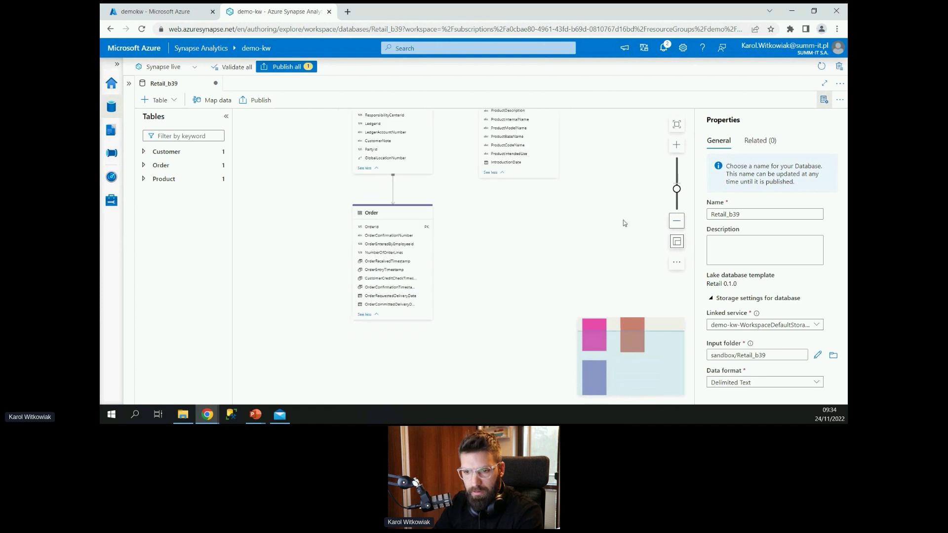
pyautogui.moveTo(462, 201); pyautogui.dragTo(470, 258)
pyautogui.moveTo(475, 152); pyautogui.dragTo(528, 171)
# Step: Shift the Order table right, below and between the other tables, and rename it SalesOrder
pyautogui.moveTo(390, 275); pyautogui.dragTo(459, 278)
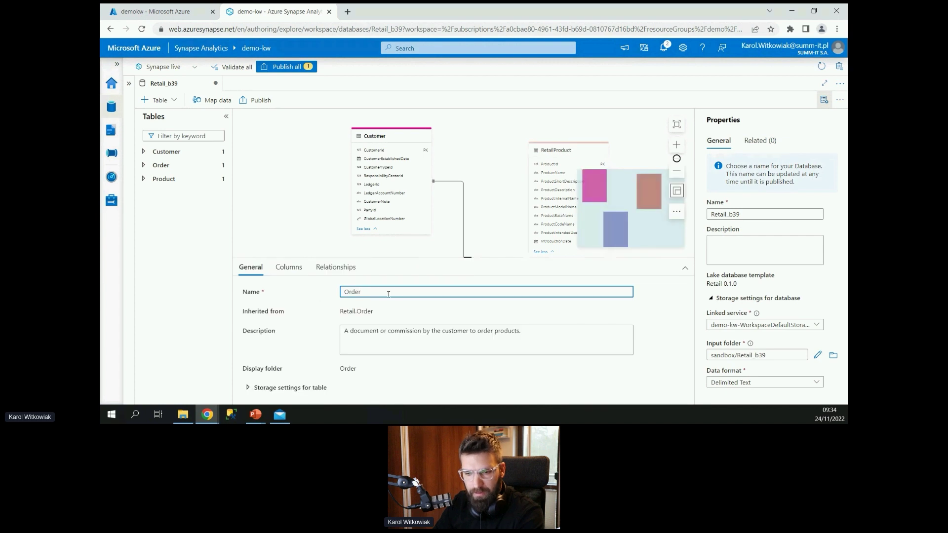
pyautogui.click(346, 291)
pyautogui.write('Sales')
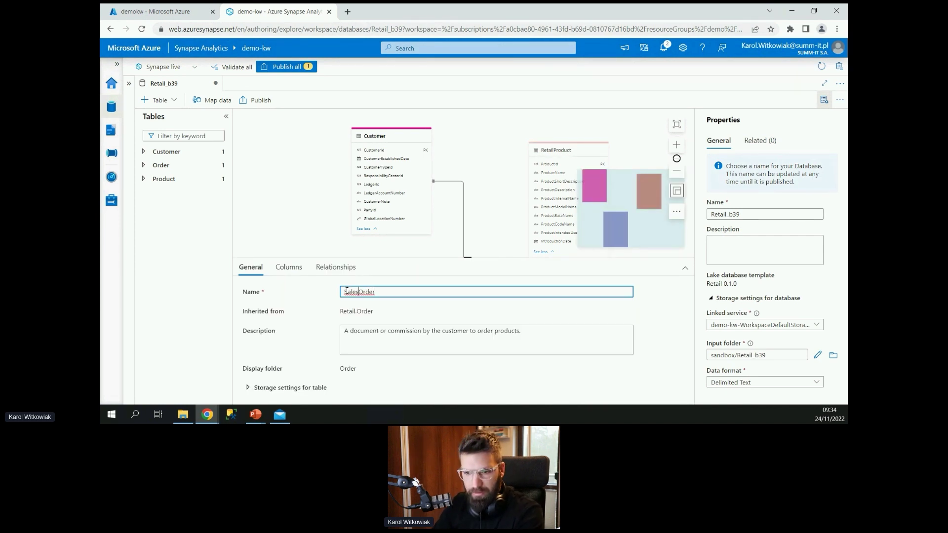
# Step: Close the table details and fine-tune the positions of RetailProduct and SalesOrder, centring SalesOrder below the other two tables
pyautogui.moveTo(554, 148); pyautogui.dragTo(560, 151)
pyautogui.click(502, 214)
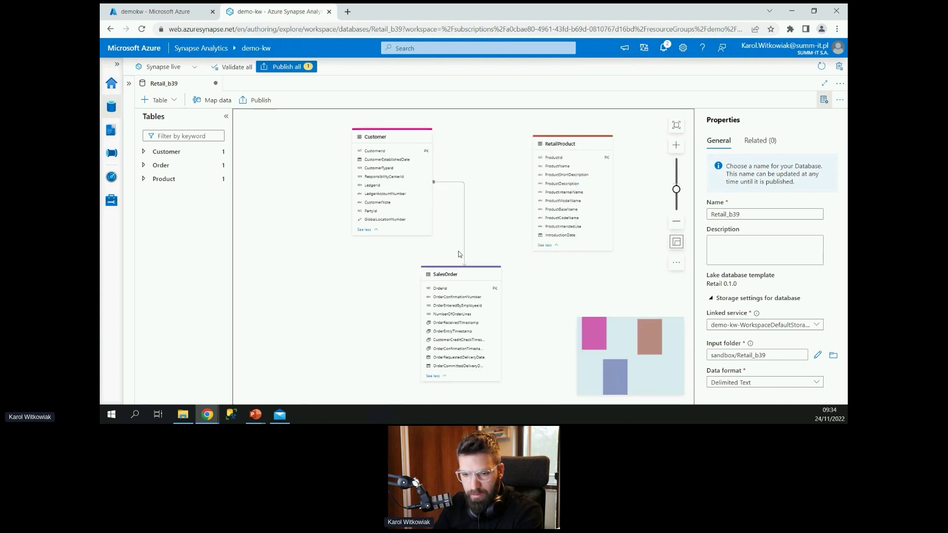
pyautogui.moveTo(452, 276); pyautogui.dragTo(465, 270)
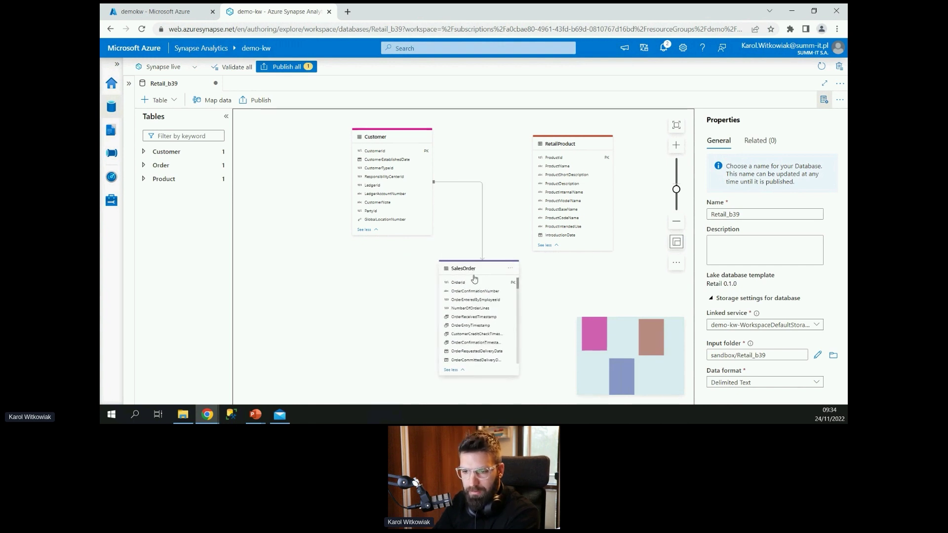
pyautogui.moveTo(474, 270); pyautogui.dragTo(478, 271)
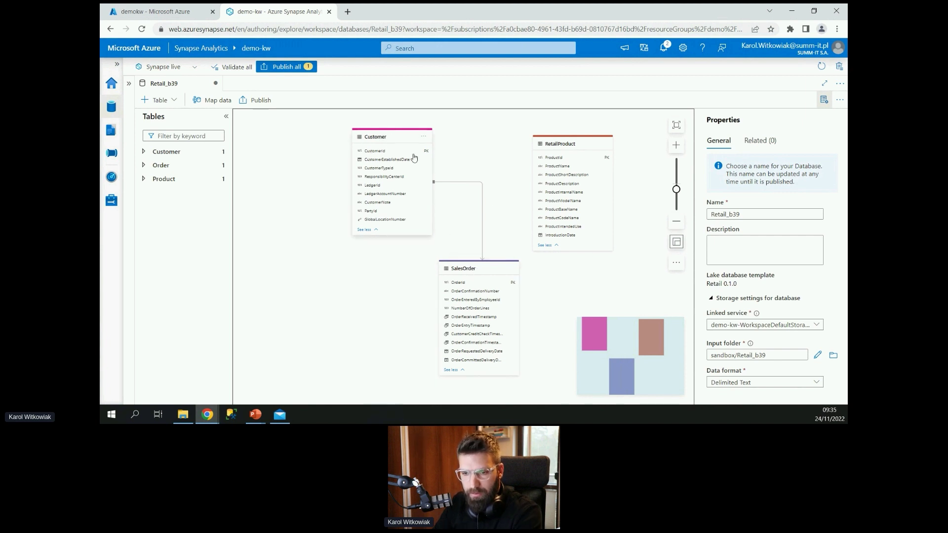
# Step: Open the Customer table's column list and enlarge the details pane so all its columns fit
pyautogui.moveTo(390, 140); pyautogui.dragTo(378, 141)
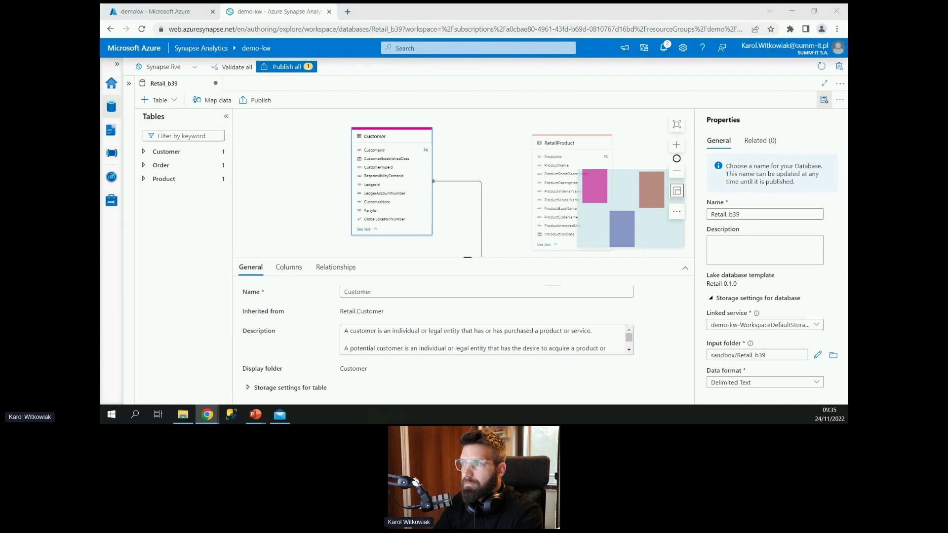
pyautogui.click(378, 138)
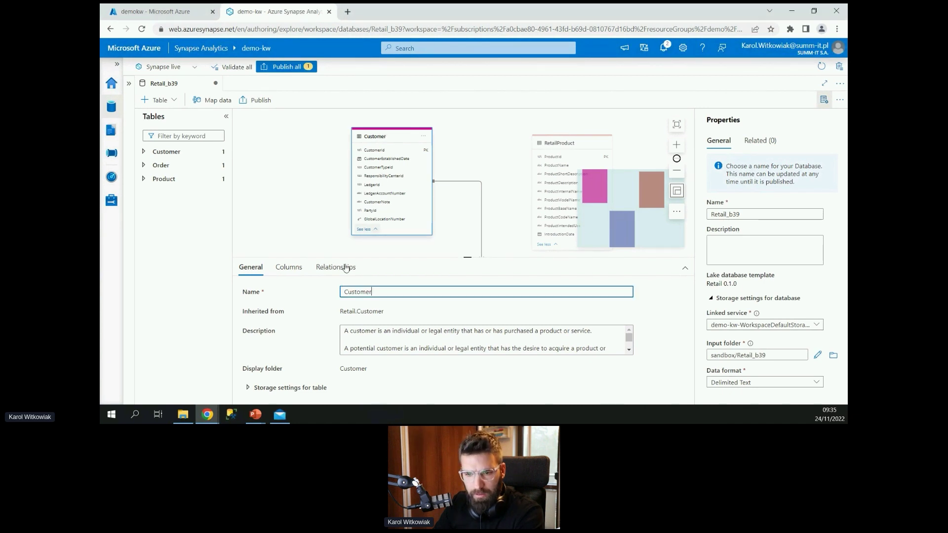
pyautogui.click(289, 268)
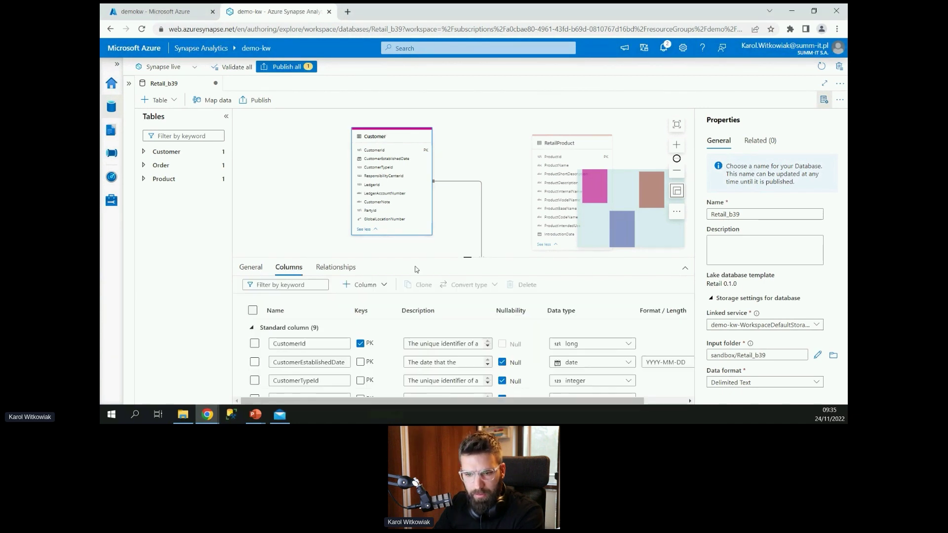
pyautogui.click(468, 257)
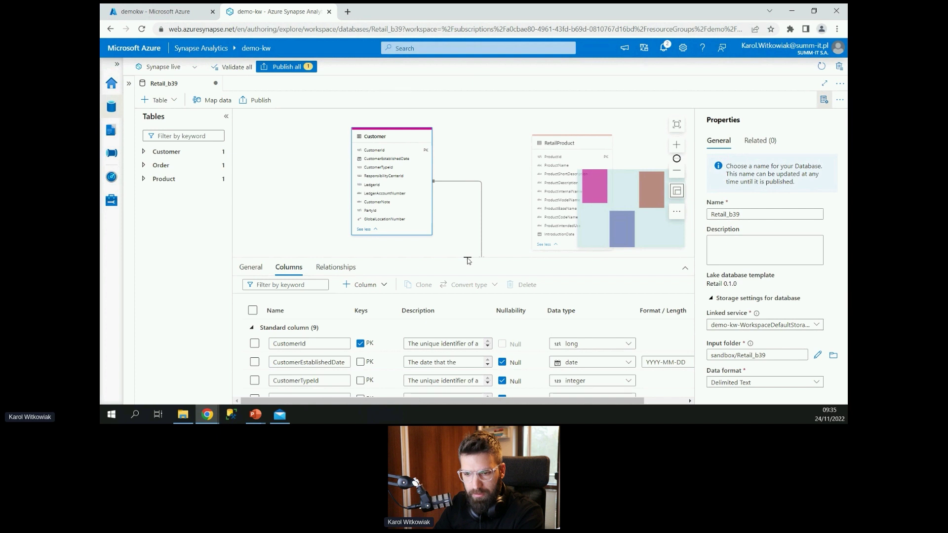
pyautogui.moveTo(467, 260); pyautogui.dragTo(454, 111)
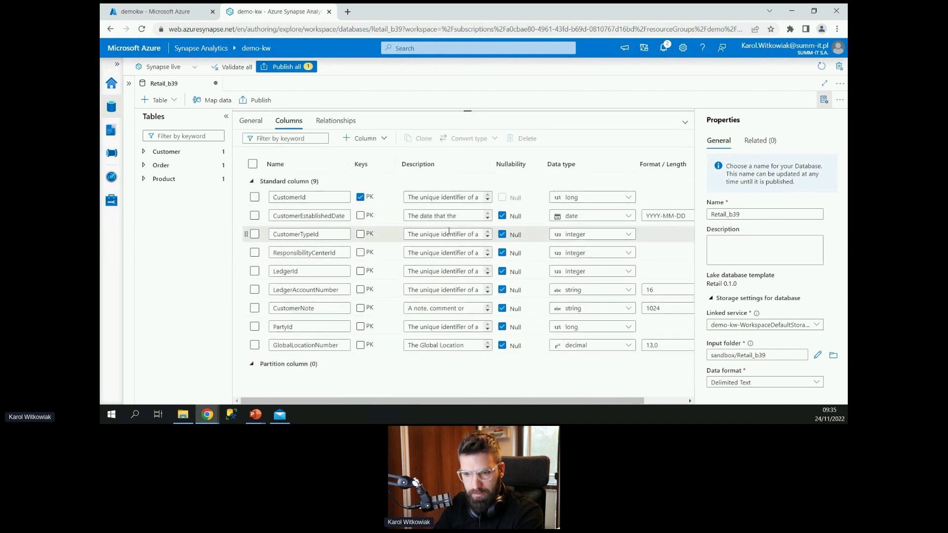
pyautogui.scroll(-2, 445, 271)
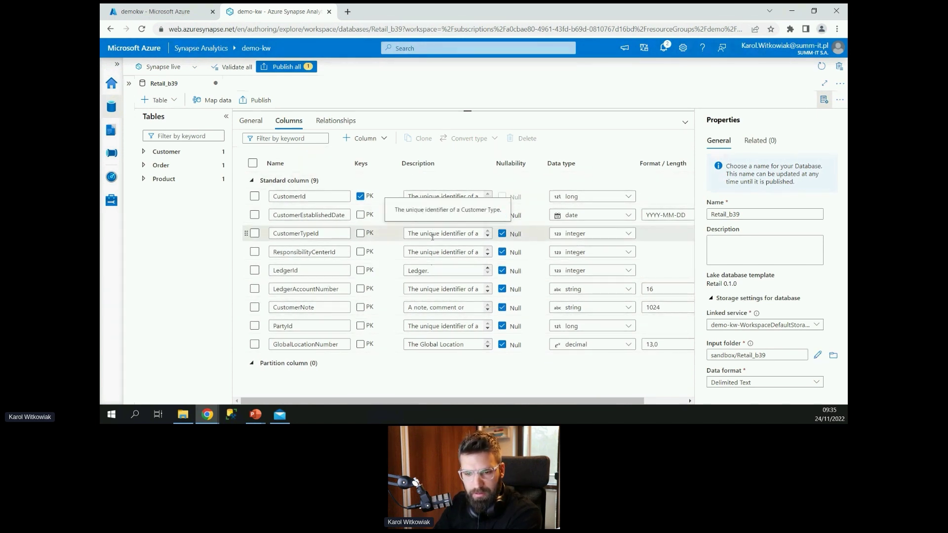
# Step: Delete every column of the Customer table except the CustomerId primary key
pyautogui.click(254, 163)
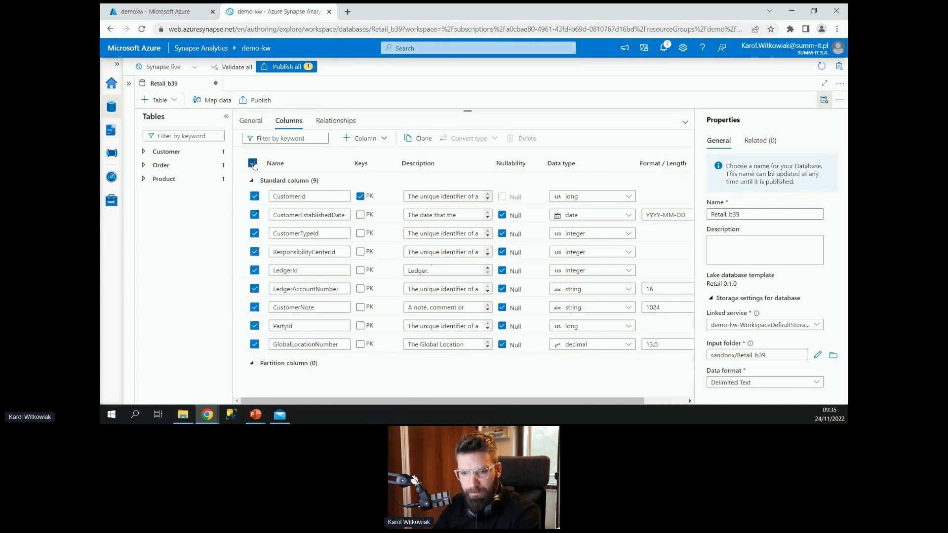
pyautogui.click(255, 197)
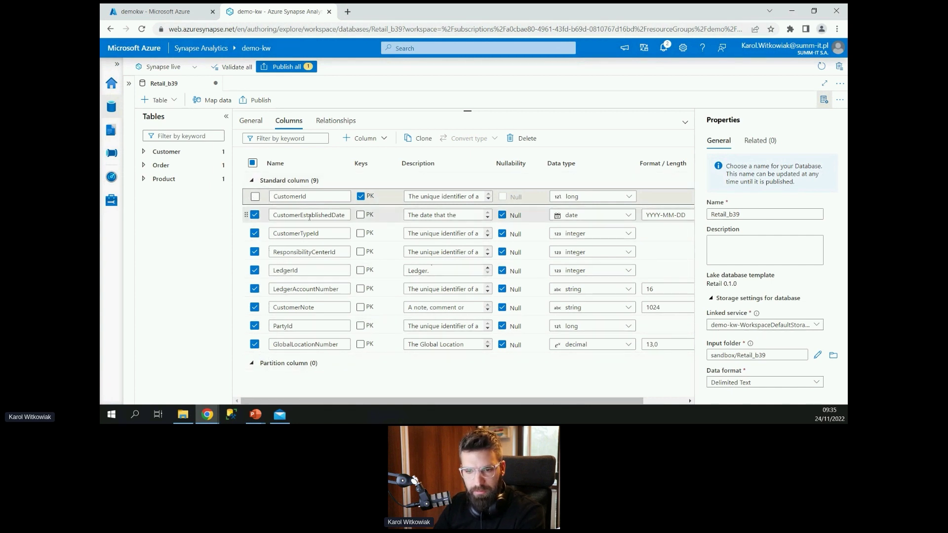
pyautogui.click(525, 140)
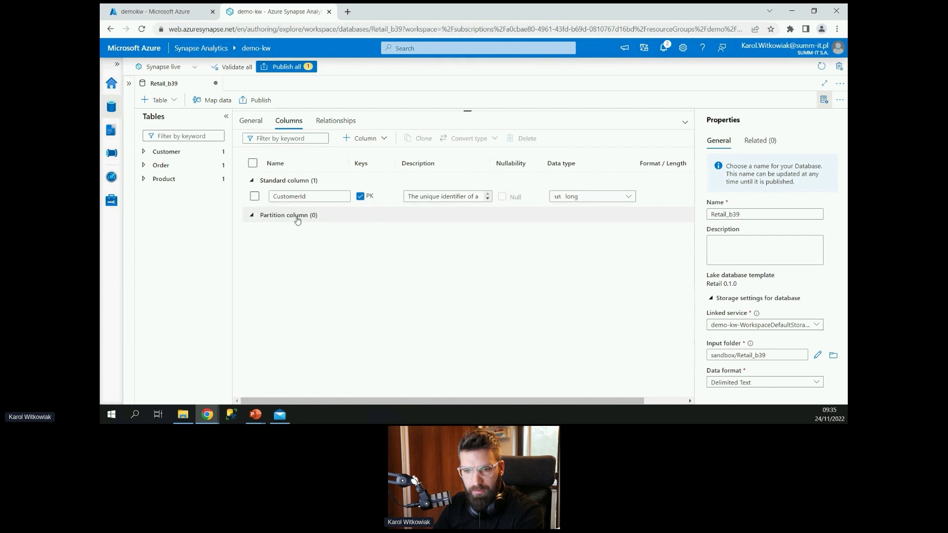
# Step: Add a new standard column named FirstName to the Customer table with the description "Customer first name"
pyautogui.click(364, 139)
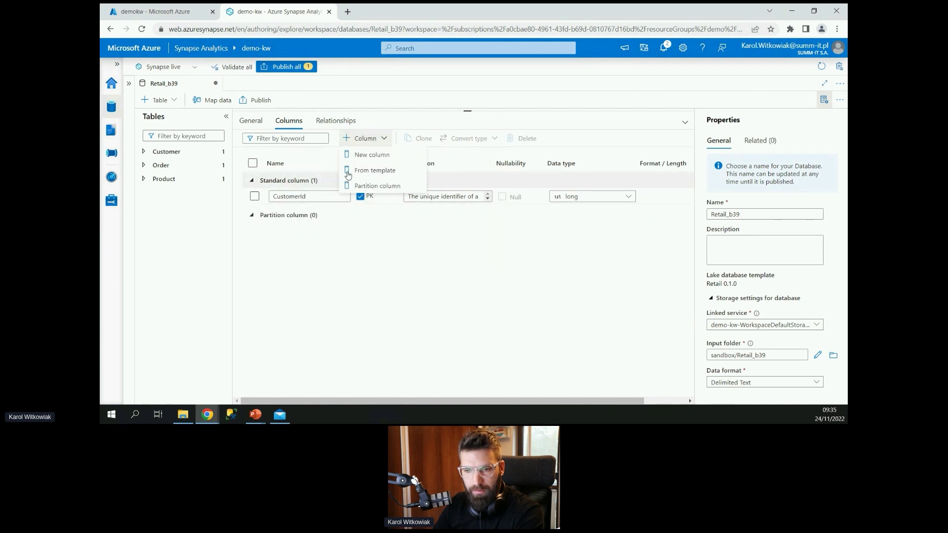
pyautogui.click(366, 154)
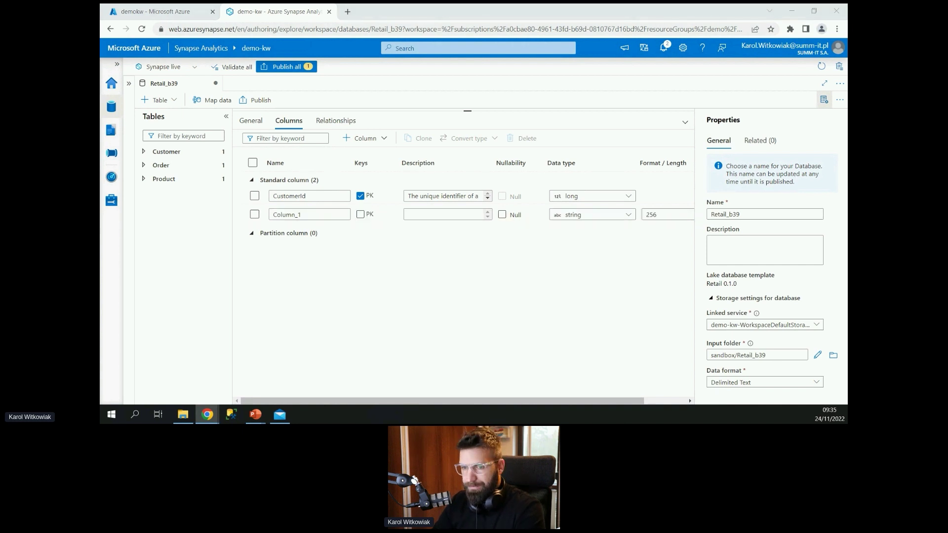
pyautogui.doubleClick(328, 214)
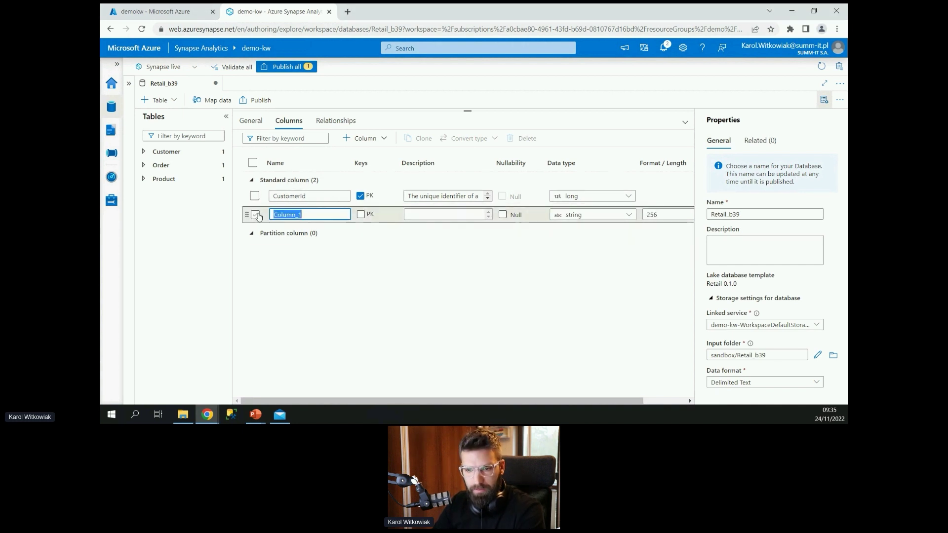
pyautogui.write('FirstName')
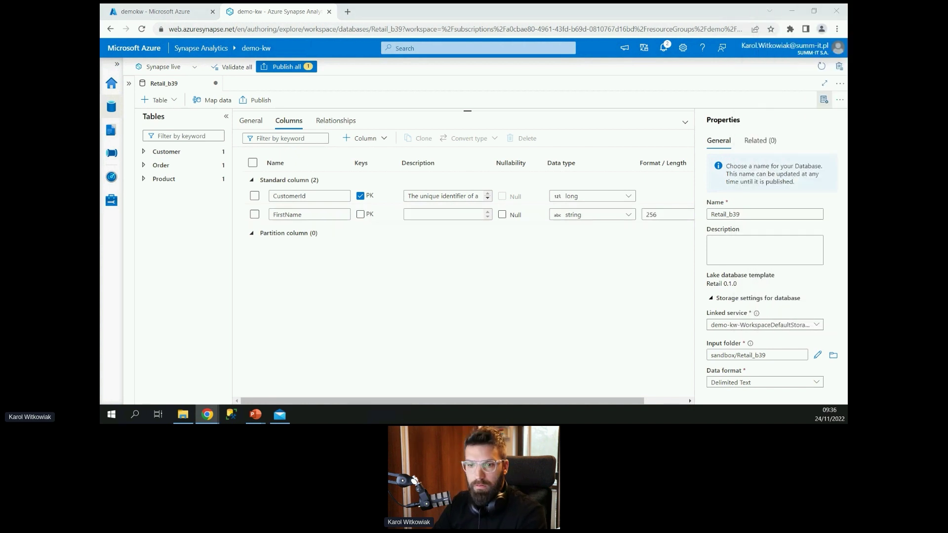
pyautogui.click(448, 217)
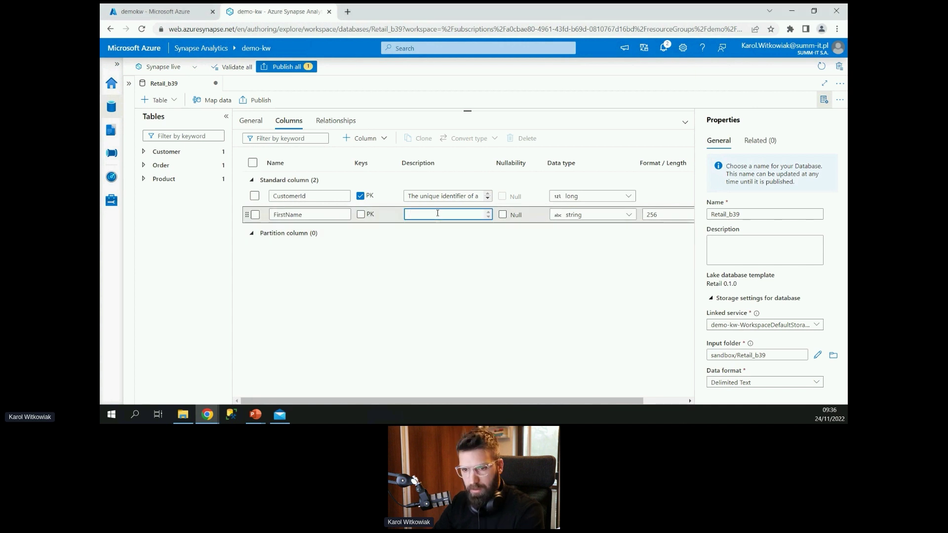
pyautogui.write('Customer first name')
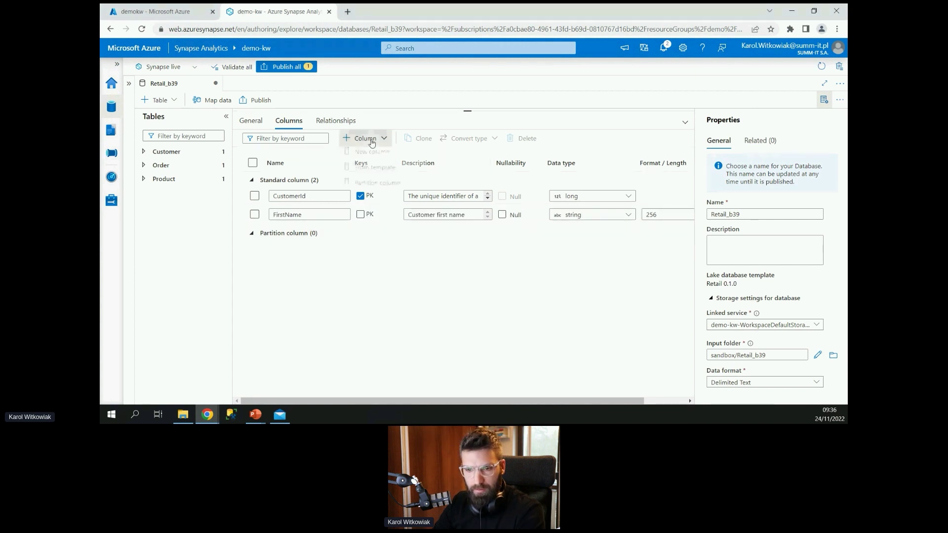
# Step: Add three more new standard columns to the Customer table below FirstName
pyautogui.click(365, 139)
pyautogui.click(373, 155)
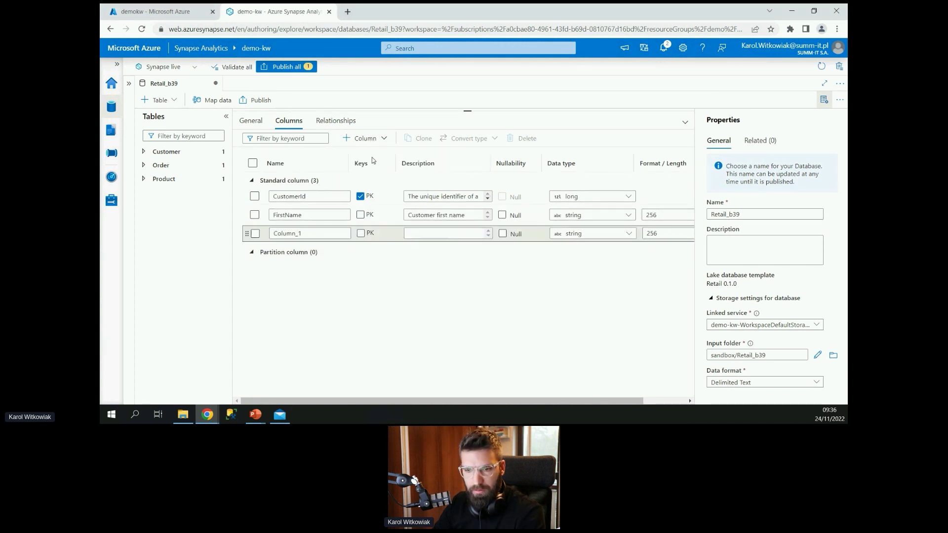
pyautogui.click(366, 139)
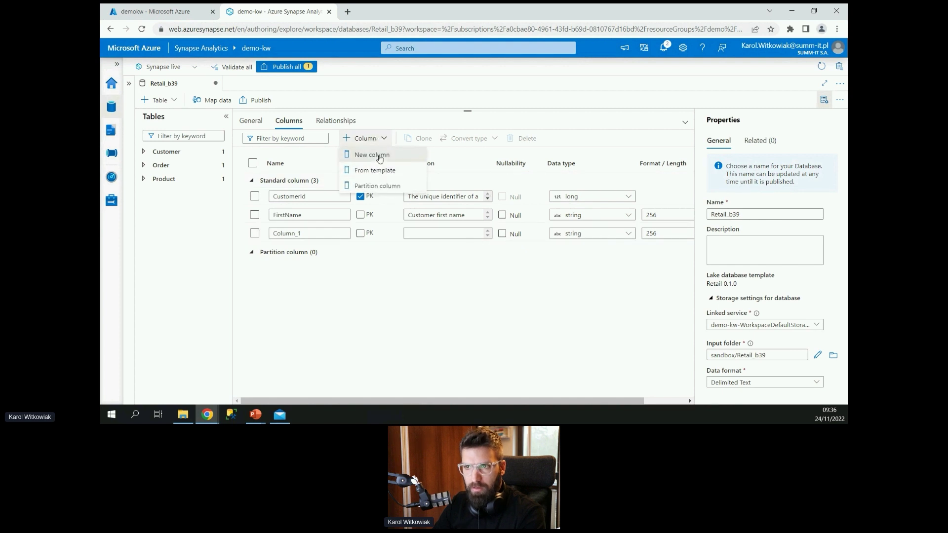
pyautogui.click(379, 157)
pyautogui.click(365, 138)
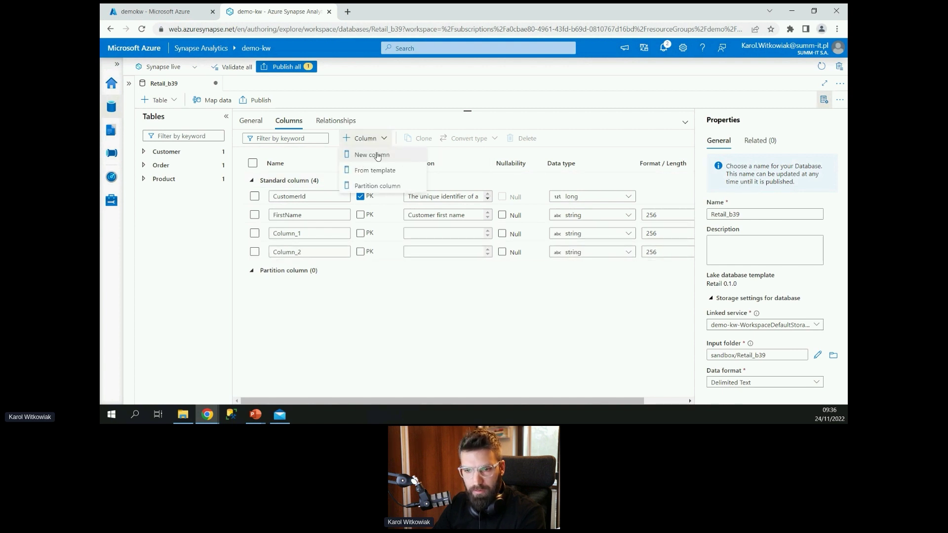
pyautogui.click(378, 157)
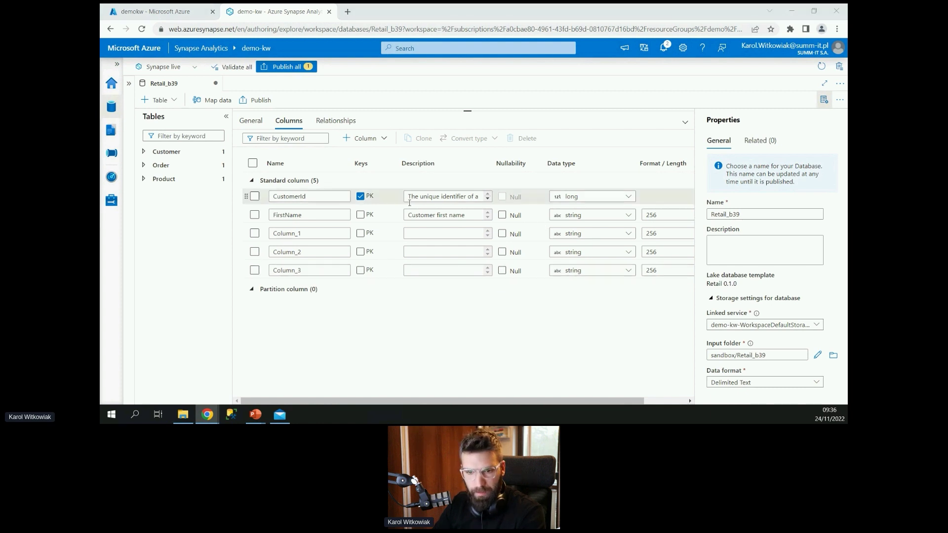
# Step: Rename the three new Customer columns LastName, EmailAddress and Phone, in that order
pyautogui.doubleClick(289, 233)
pyautogui.write('LastName')
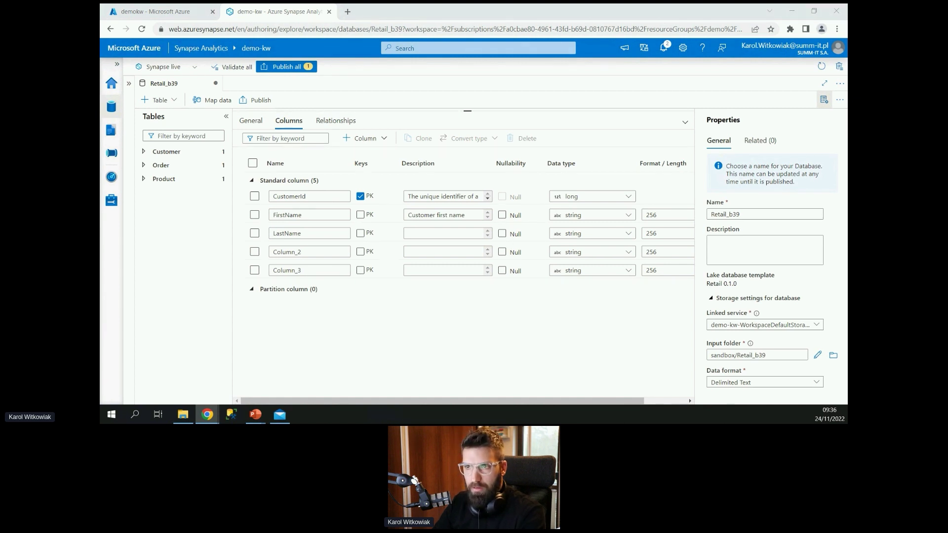
pyautogui.doubleClick(289, 251)
pyautogui.write('EmailAddress')
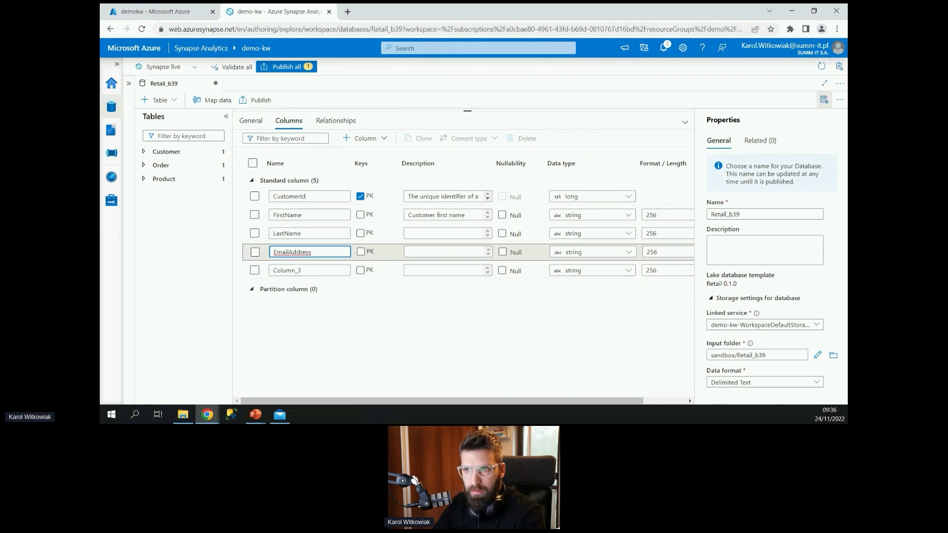
pyautogui.hotkey('alt', 'Tab')
pyautogui.click(302, 271)
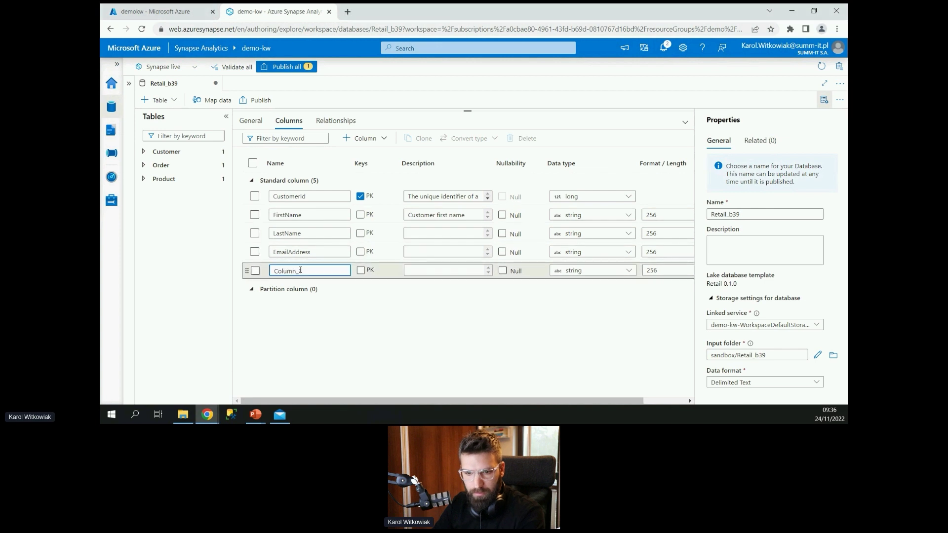
pyautogui.moveTo(302, 271); pyautogui.dragTo(273, 270)
pyautogui.write('Phone')
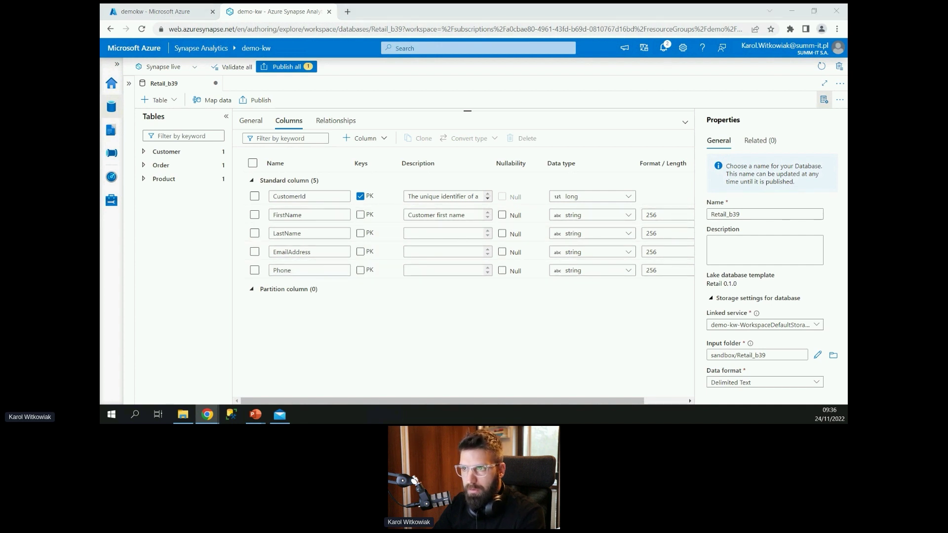
# Step: Describe LastName as "Customer last name", EmailAddress as "Customer email" and Phone as "Customer phone"
pyautogui.click(436, 234)
pyautogui.write('Customer last name')
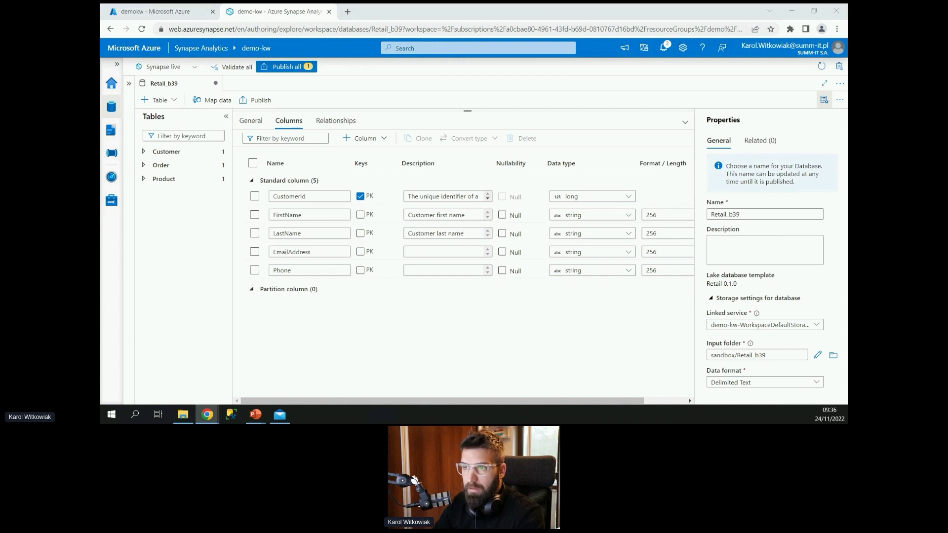
pyautogui.click(472, 254)
pyautogui.write('Customer email')
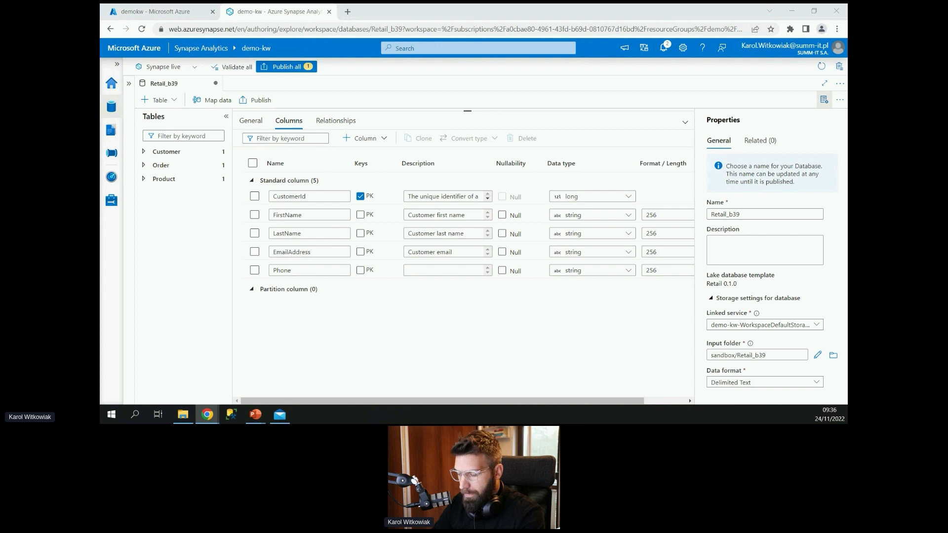
pyautogui.click(469, 270)
pyautogui.write('Customer phone')
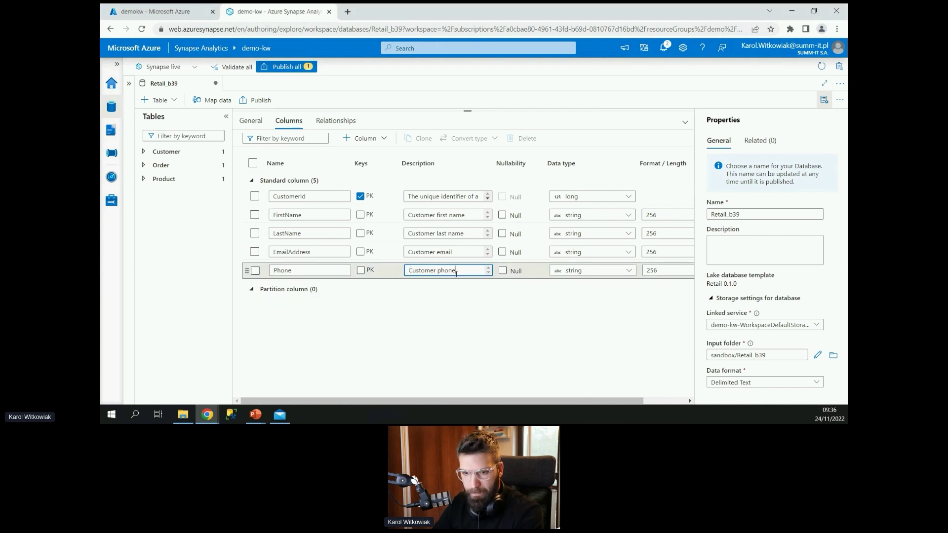
pyautogui.click(524, 319)
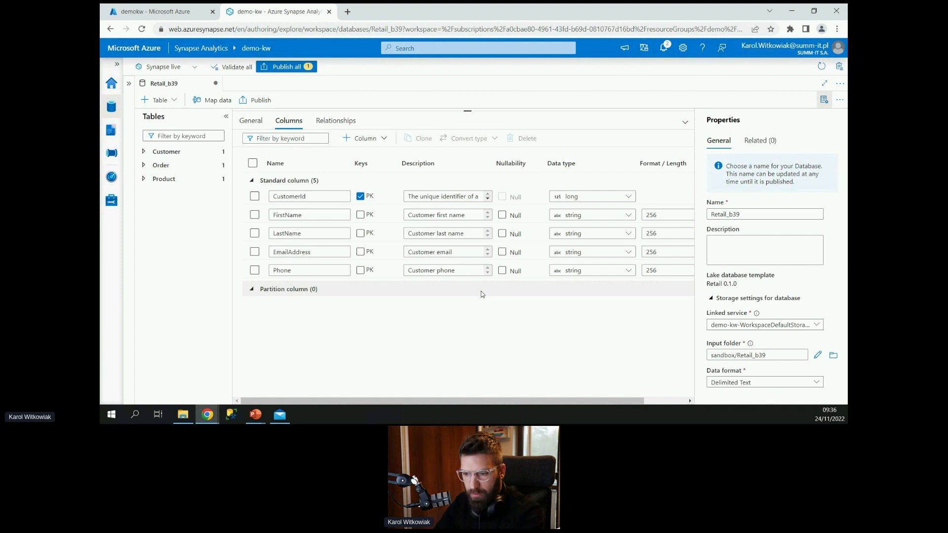
# Step: Rename the lake database to Retail_Pozitive
pyautogui.click(755, 216)
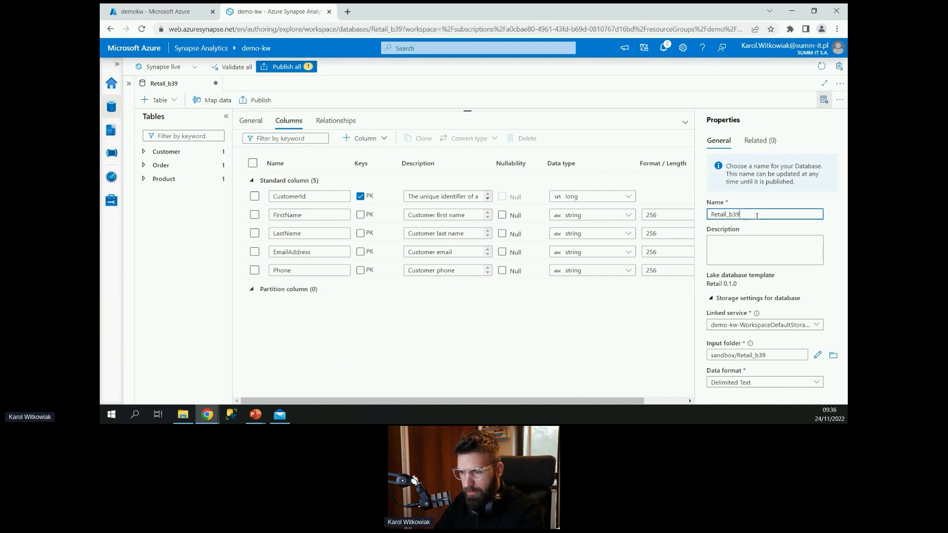
pyautogui.press('BackSpace')
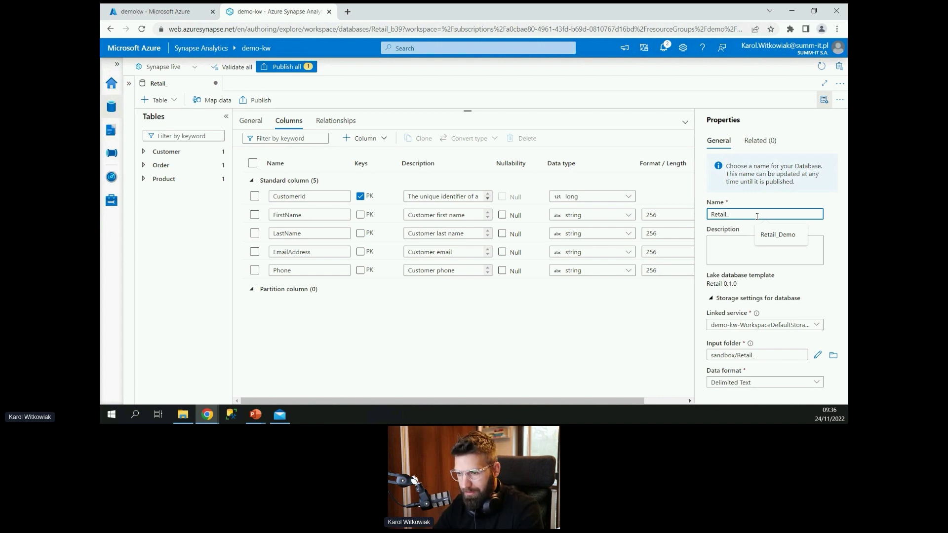
pyautogui.write('Pozt')
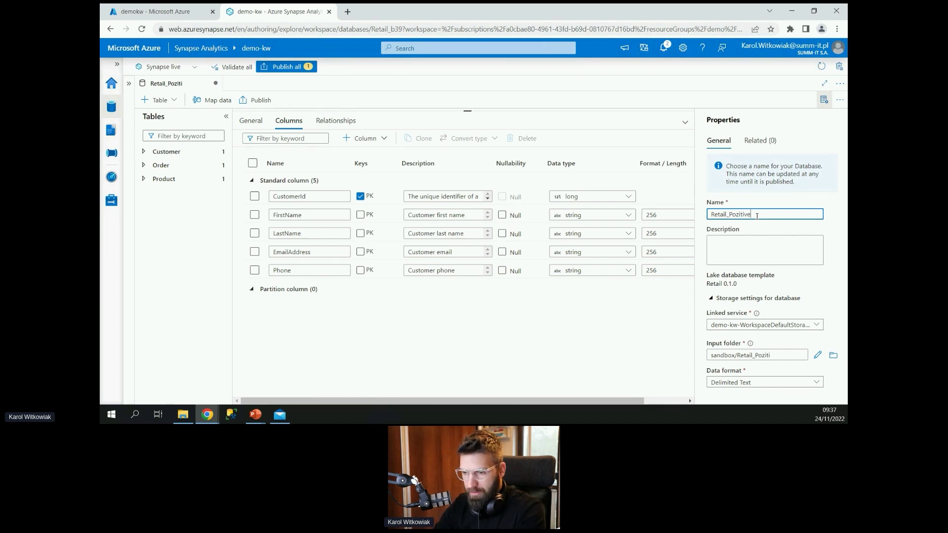
pyautogui.click(499, 313)
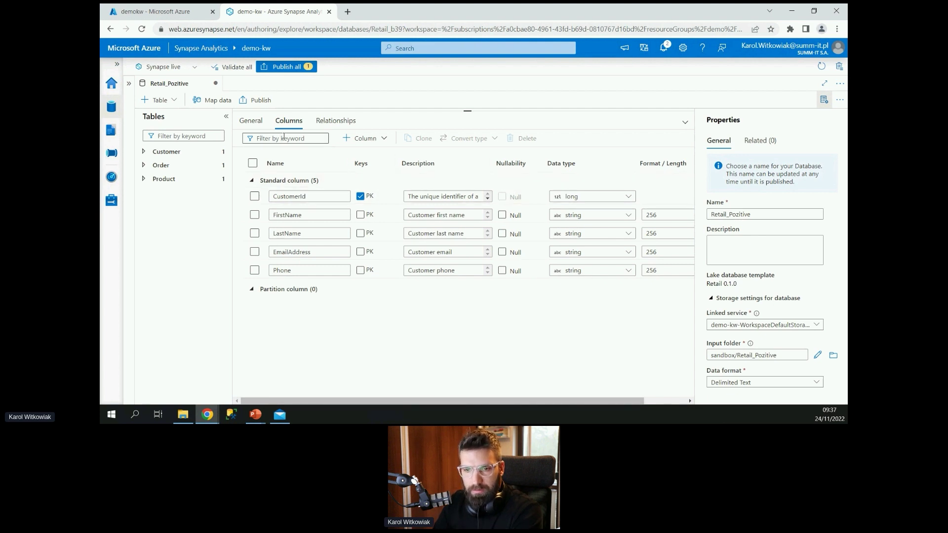
# Step: Return to the diagram, select the RetailProduct table and enlarge the details pane showing its columns
pyautogui.moveTo(468, 111); pyautogui.dragTo(474, 321)
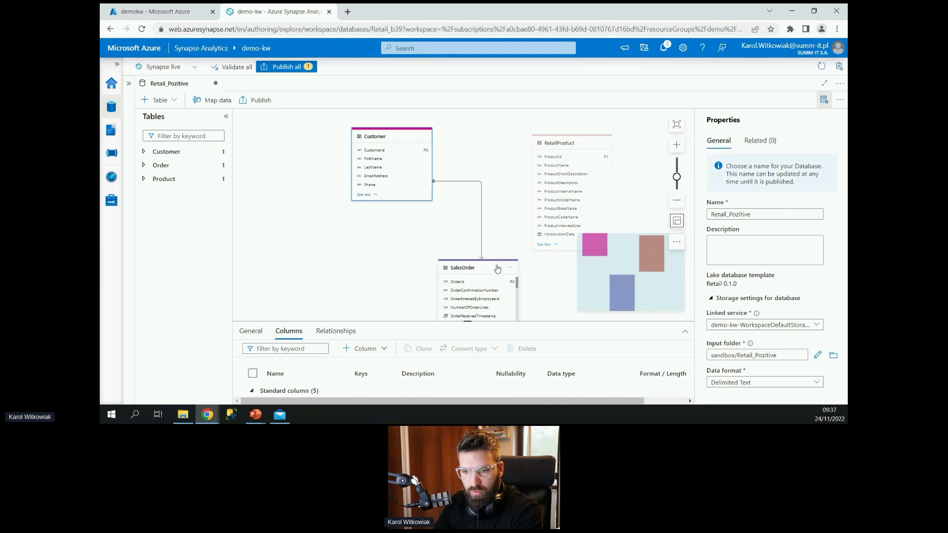
pyautogui.click(559, 143)
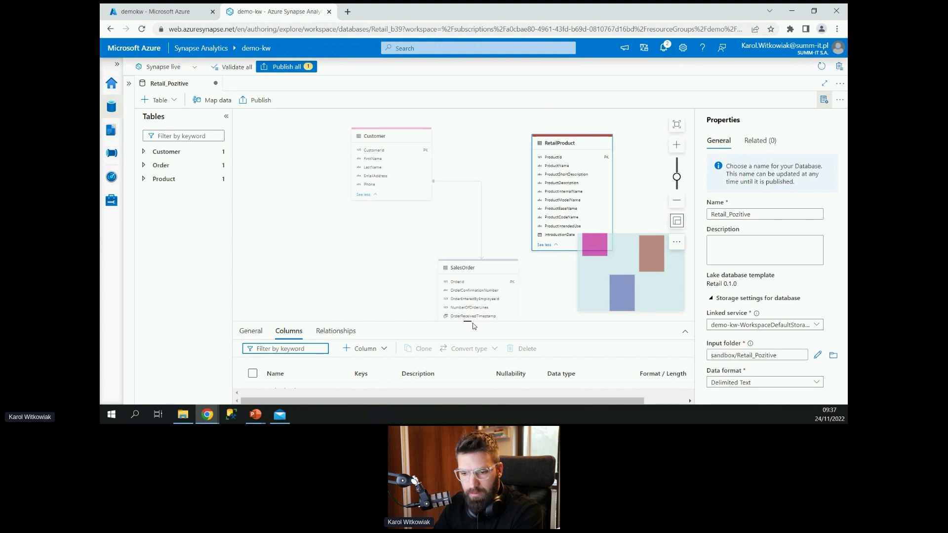
pyautogui.tripleClick(487, 117)
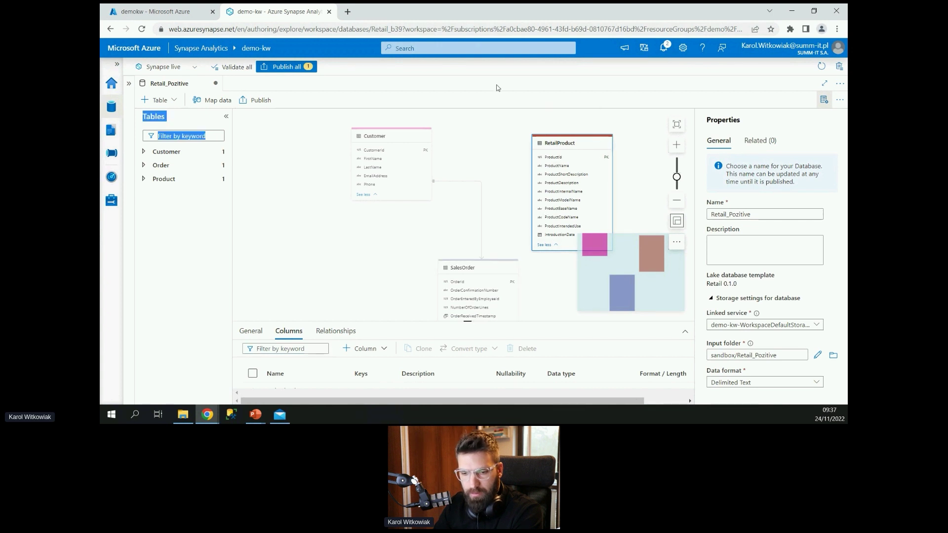
pyautogui.moveTo(455, 223); pyautogui.dragTo(455, 145)
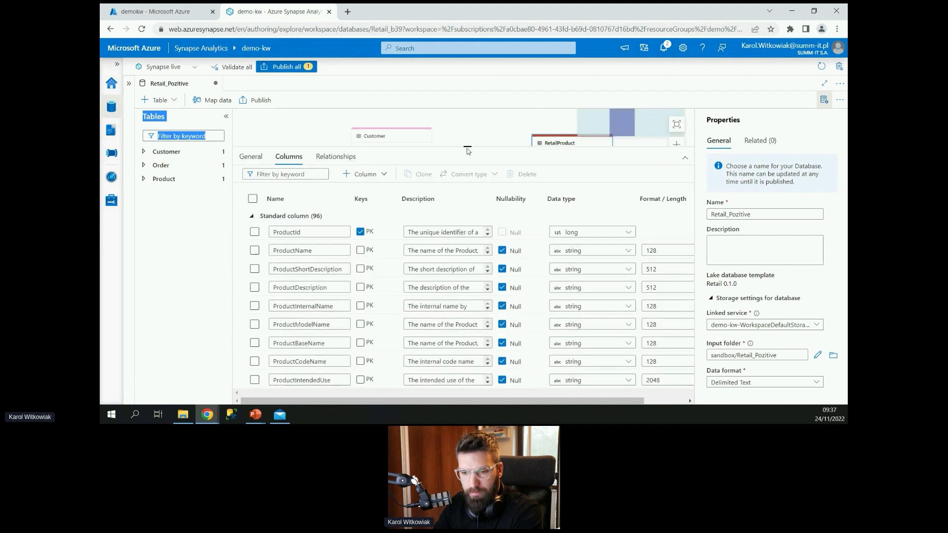
# Step: Mark all RetailProduct columns except ProductId, ProductName and IntroductionDate
pyautogui.scroll(-3, 373, 272)
pyautogui.scroll(3, 372, 271)
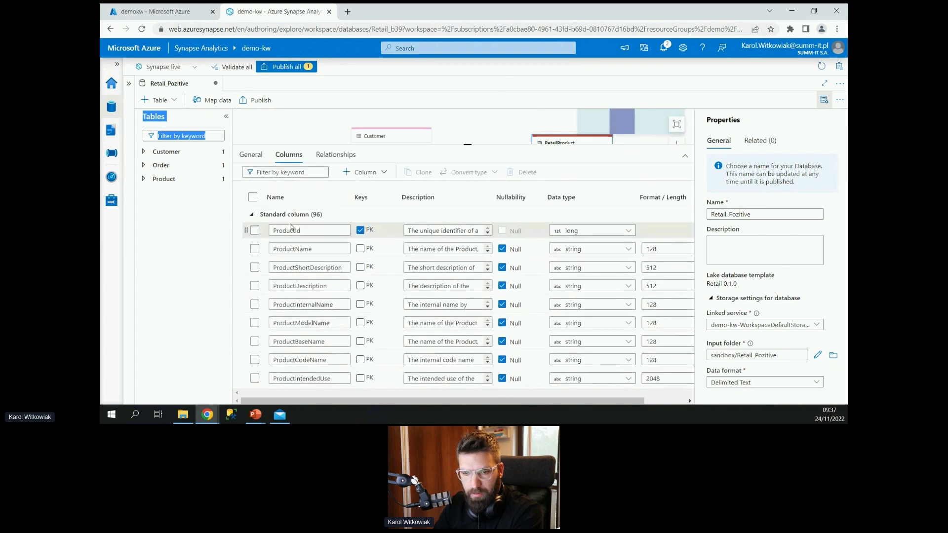
pyautogui.click(255, 231)
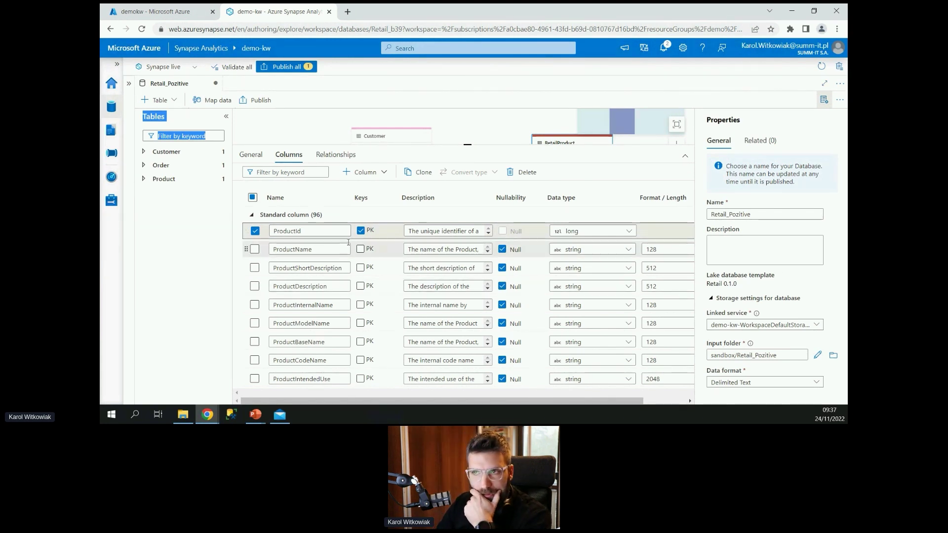
pyautogui.click(252, 197)
pyautogui.click(255, 231)
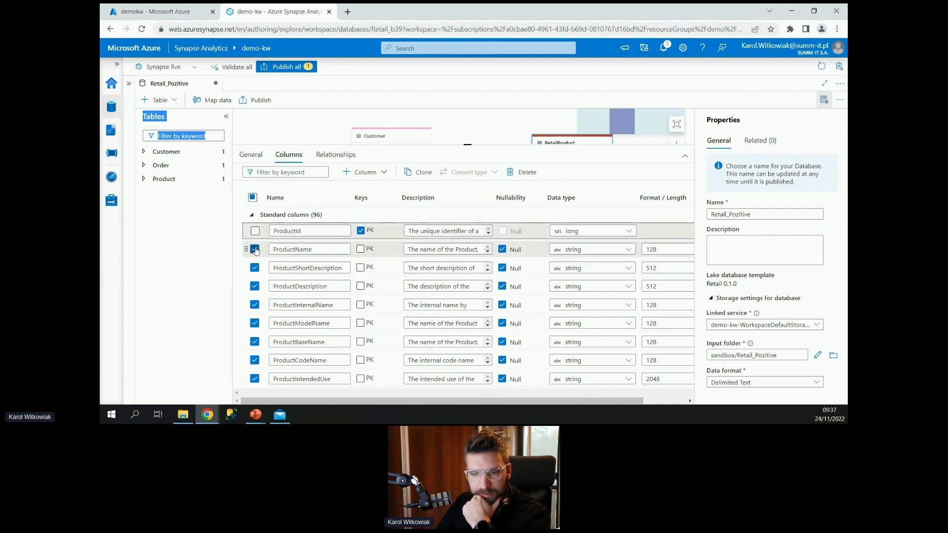
pyautogui.click(255, 249)
pyautogui.scroll(-1, 360, 306)
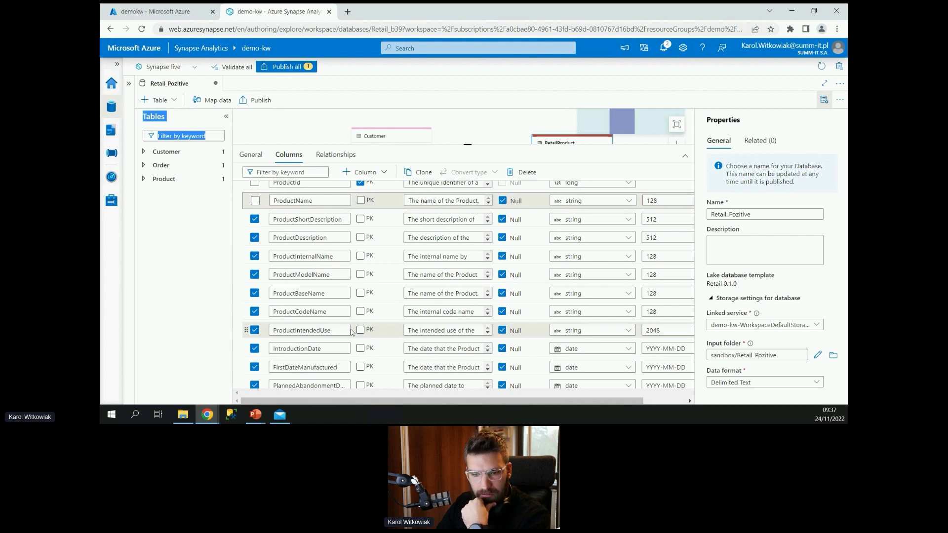
pyautogui.scroll(-1, 352, 331)
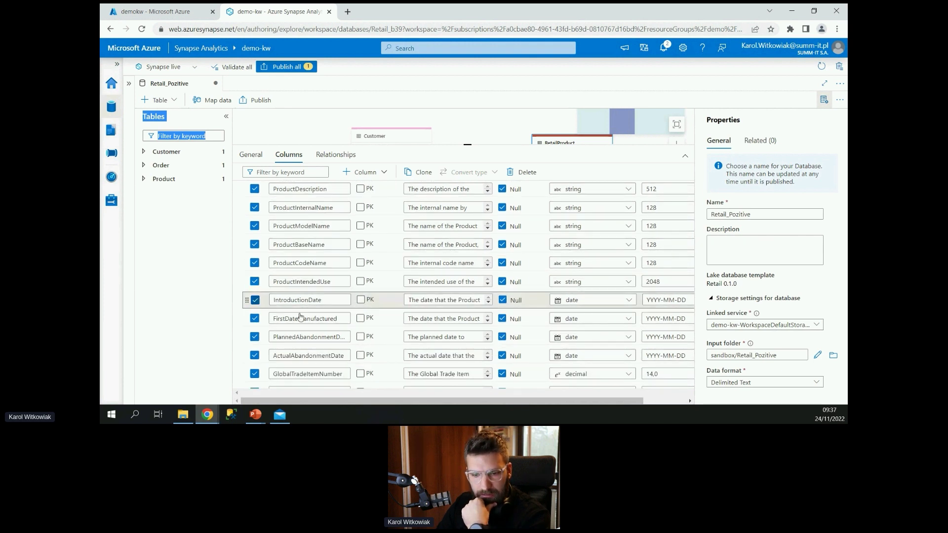
pyautogui.click(255, 300)
pyautogui.scroll(-2, 375, 322)
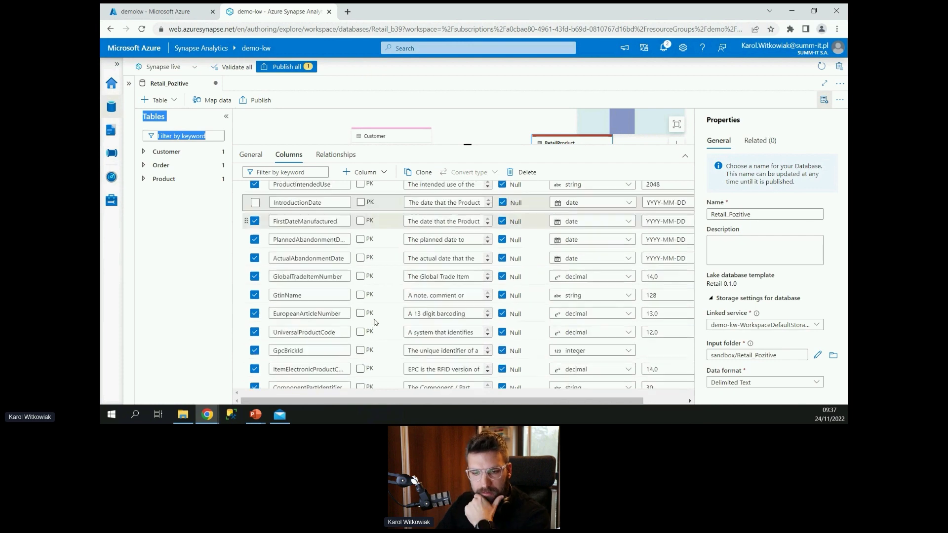
pyautogui.scroll(-3, 346, 325)
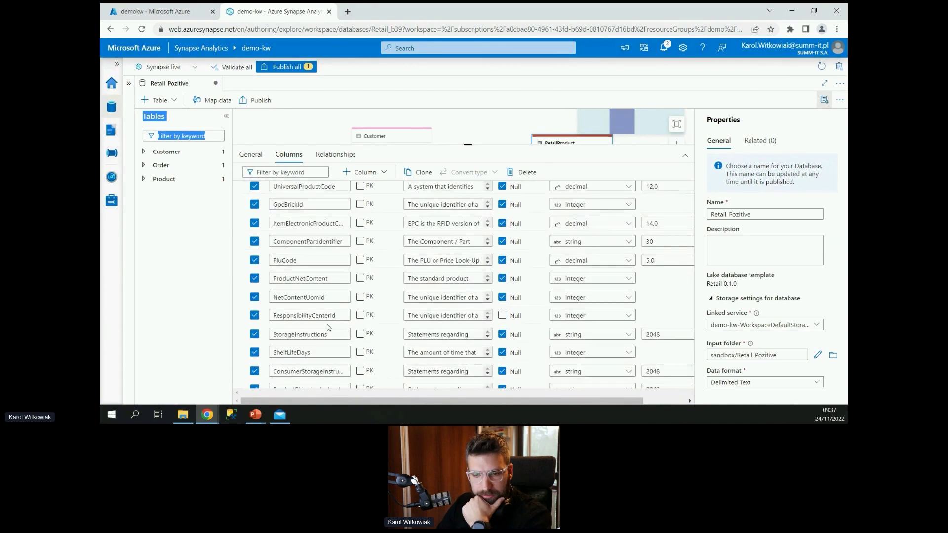
pyautogui.scroll(5, 335, 316)
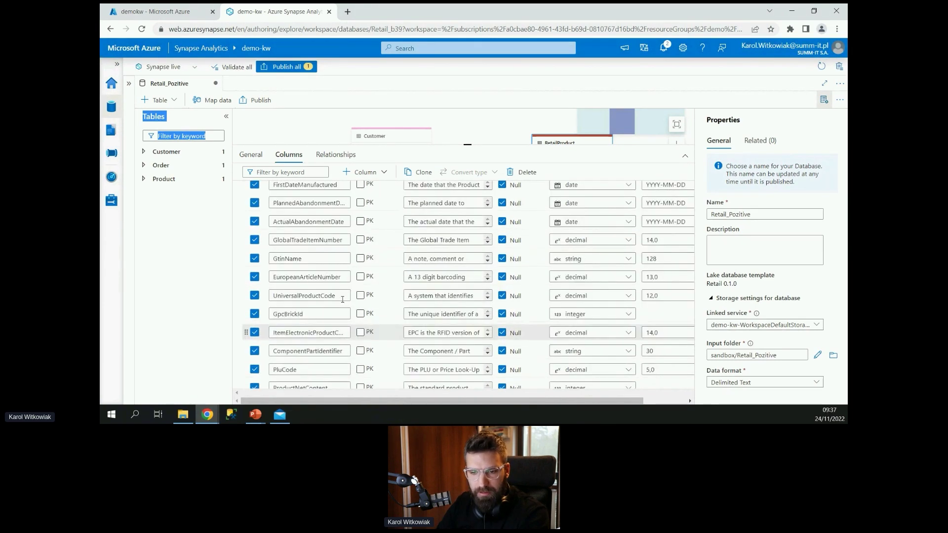
pyautogui.scroll(10, 343, 300)
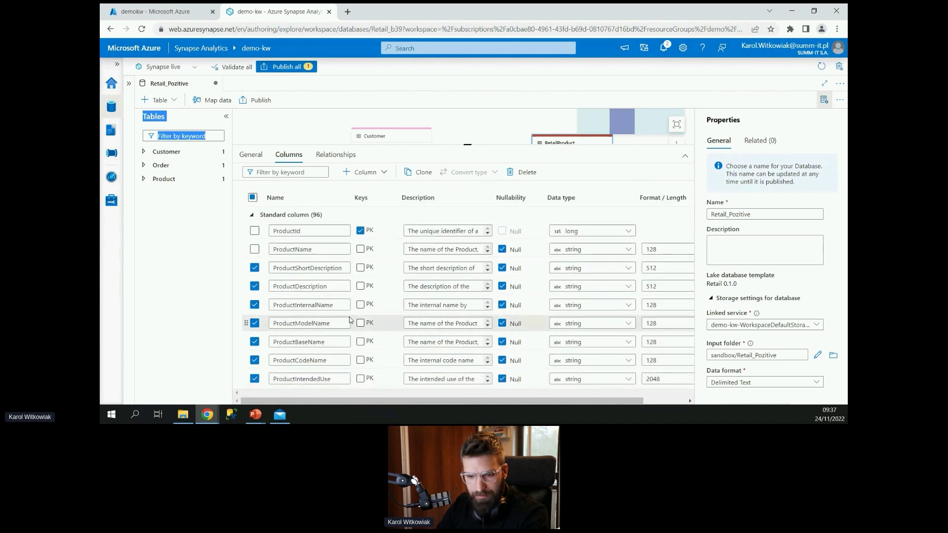
# Step: Filter the RetailProduct columns for "gross", unmark ProductGrossWeight and clear the filter
pyautogui.click(288, 171)
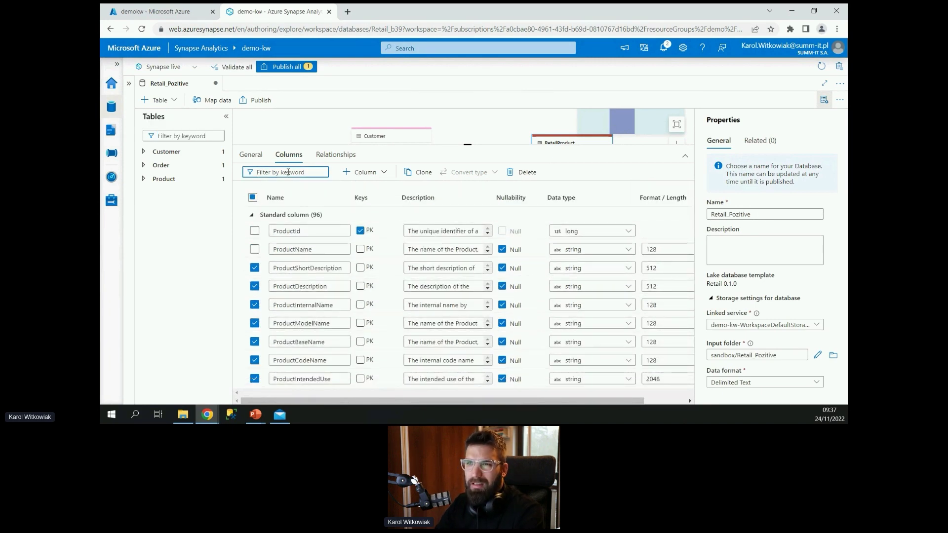
pyautogui.write('gross')
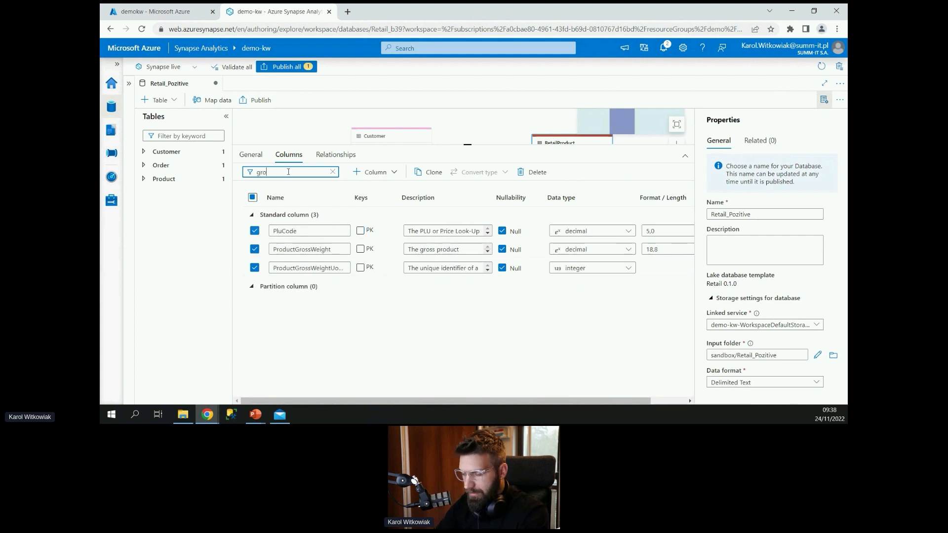
pyautogui.press('BackSpace')
pyautogui.press('BackSpace')
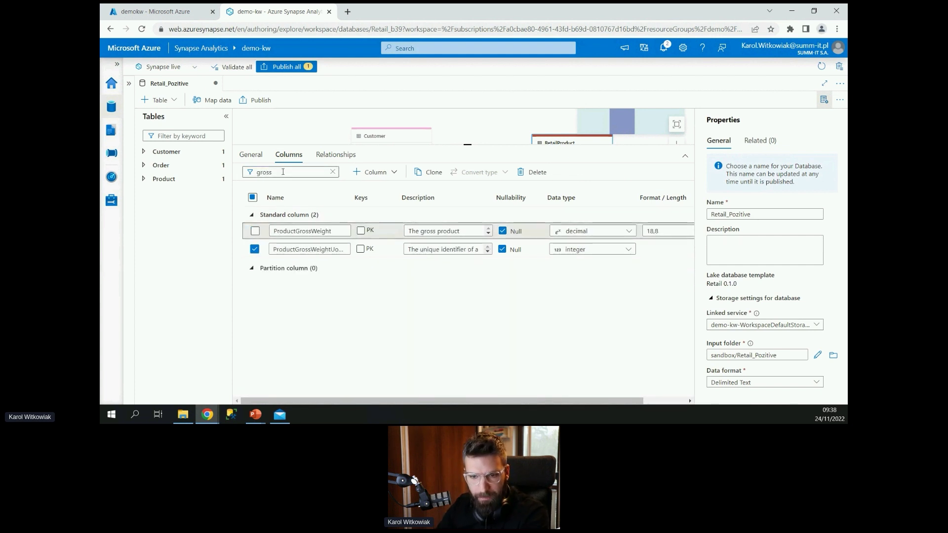
pyautogui.press('BackSpace')
pyautogui.press('BackSpace')
pyautogui.press('BackSpace')
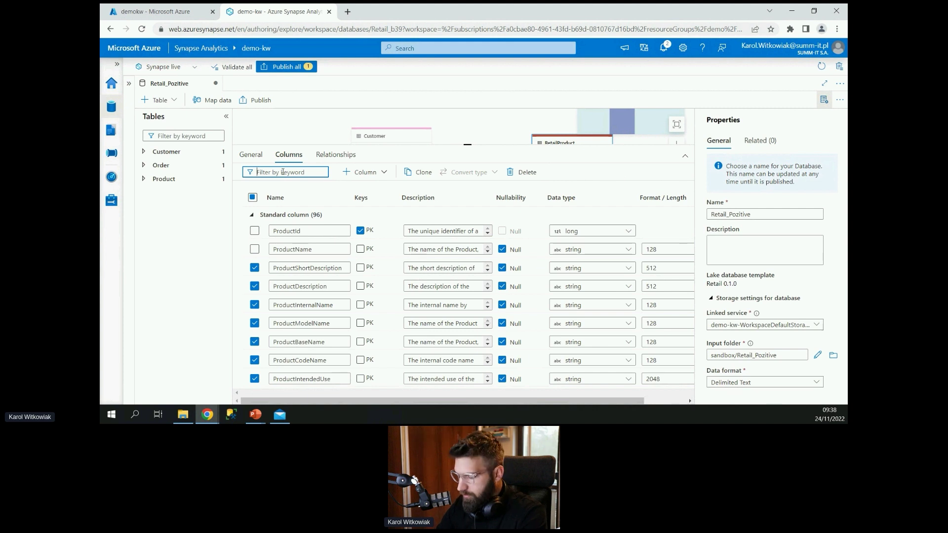
# Step: Look up the RetailProduct columns matching "it", clear the filter and delete all marked columns
pyautogui.write('ithe')
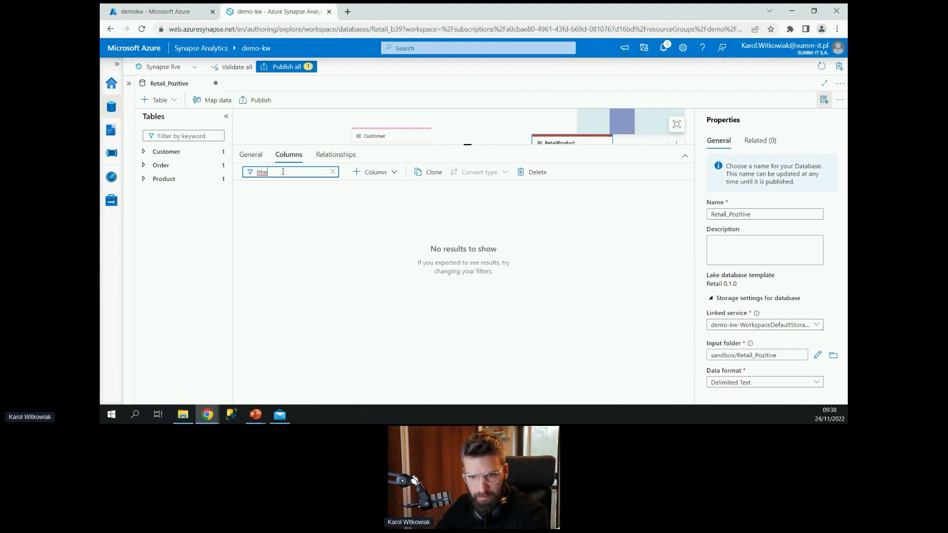
pyautogui.press('BackSpace')
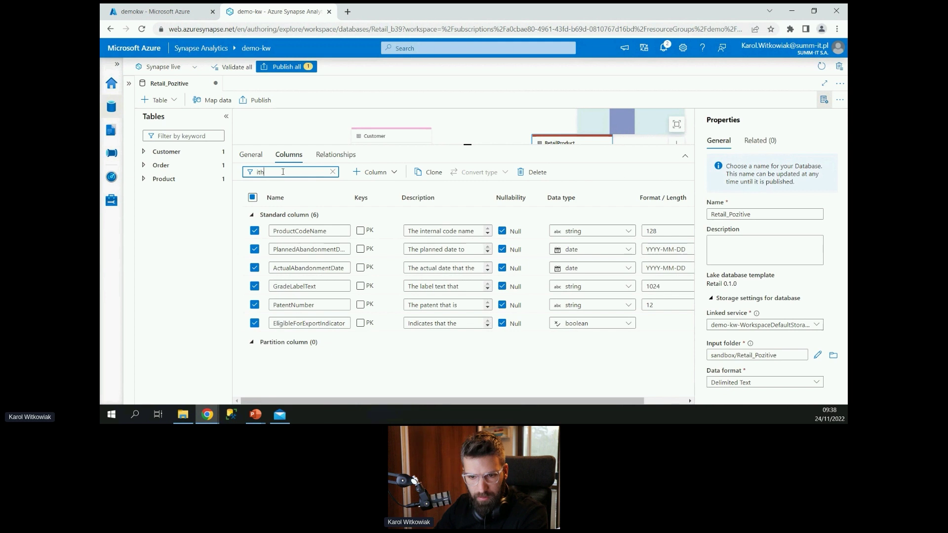
pyautogui.press('BackSpace')
pyautogui.press('BackSpace')
pyautogui.press('BackSpace')
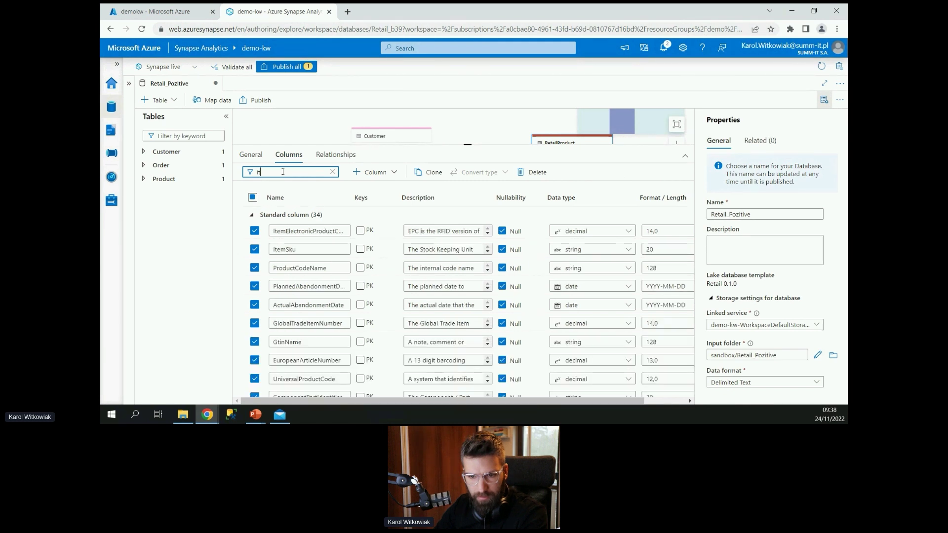
pyautogui.click(519, 172)
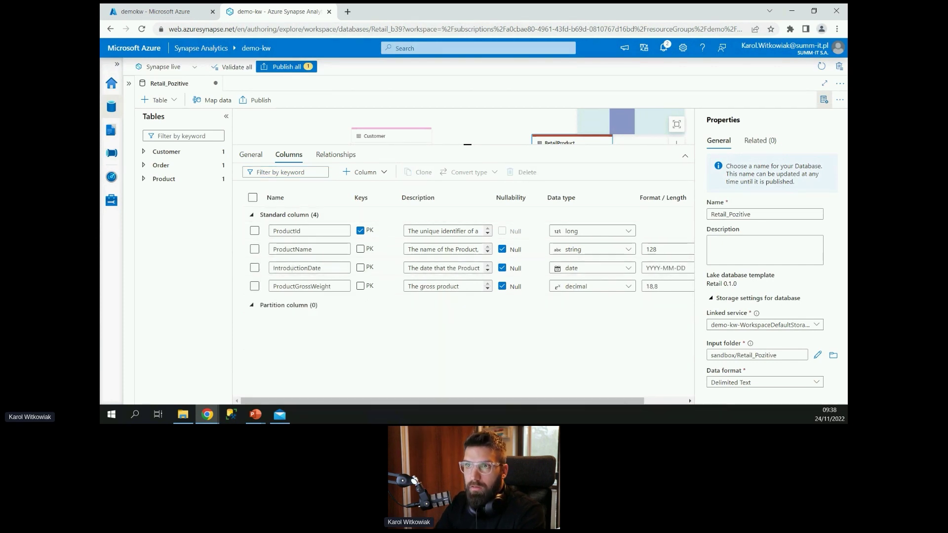
# Step: Add a new column named ItemSku to the RetailProduct table
pyautogui.click(367, 172)
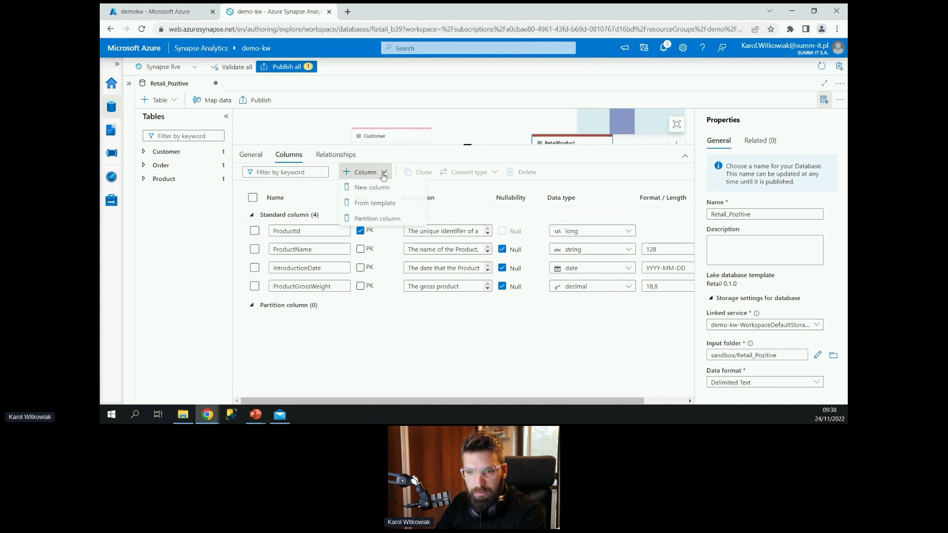
pyautogui.click(383, 189)
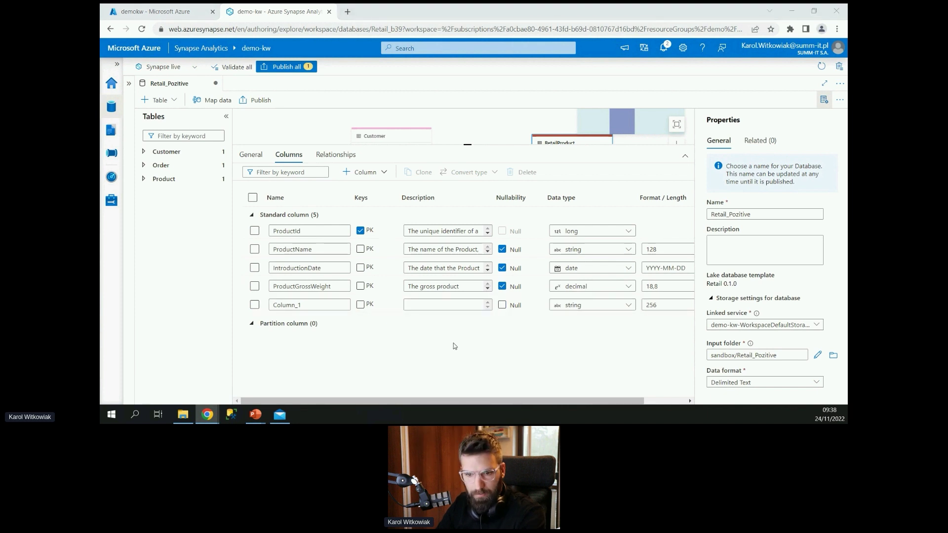
pyautogui.doubleClick(333, 304)
pyautogui.write('Col')
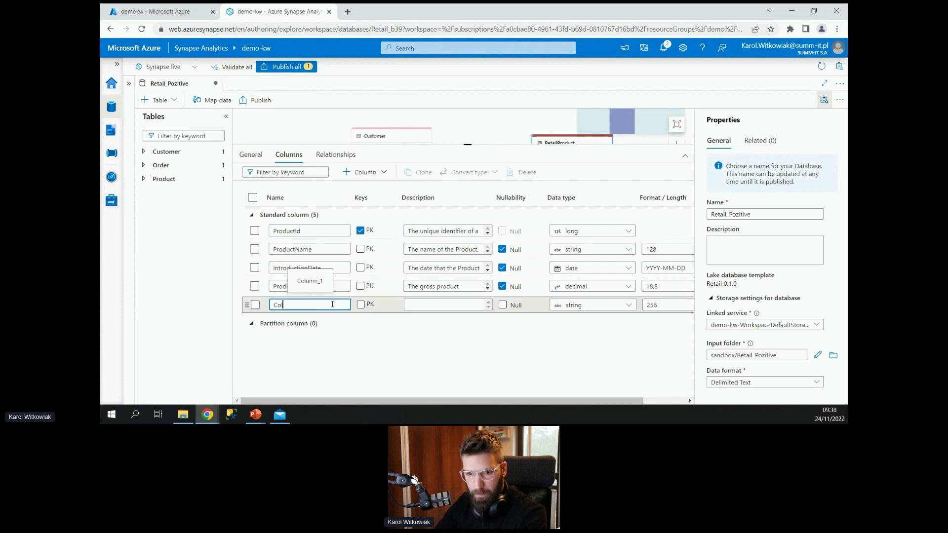
pyautogui.press('BackSpace')
pyautogui.press('BackSpace')
pyautogui.press('BackSpace')
pyautogui.write('ItemSku')
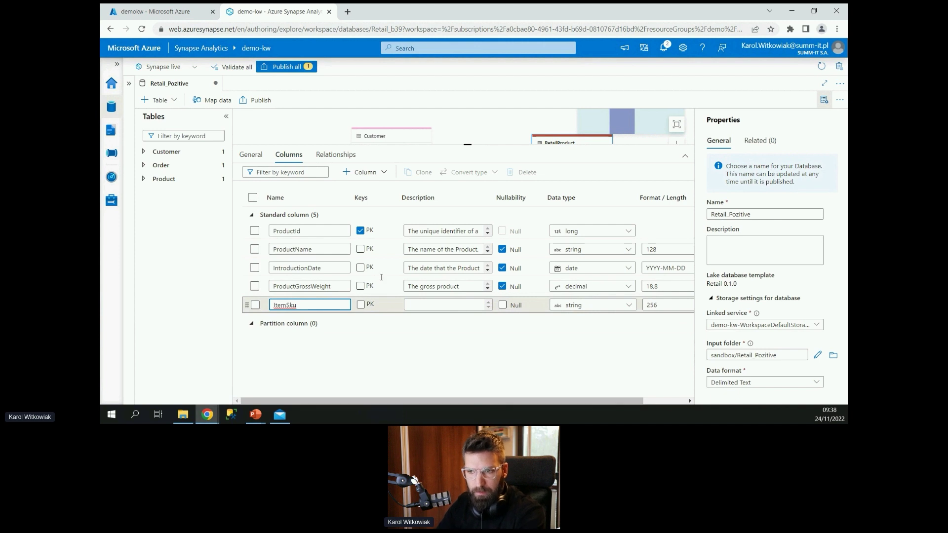
# Step: Describe ItemSku as "The Stock Keeping Unit identifier..." and make the column nullable
pyautogui.hotkey('alt', 'Tab')
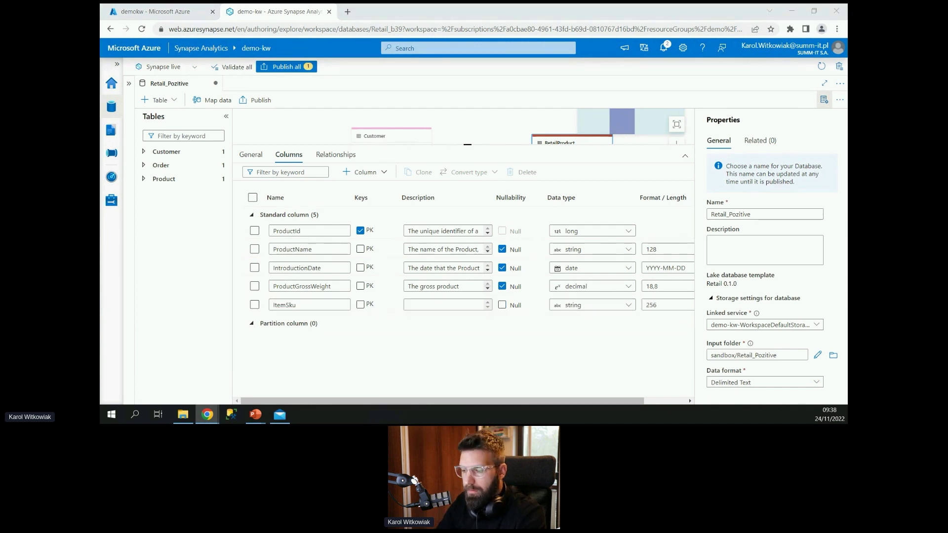
pyautogui.click(445, 305)
pyautogui.write('Unit identifier...')
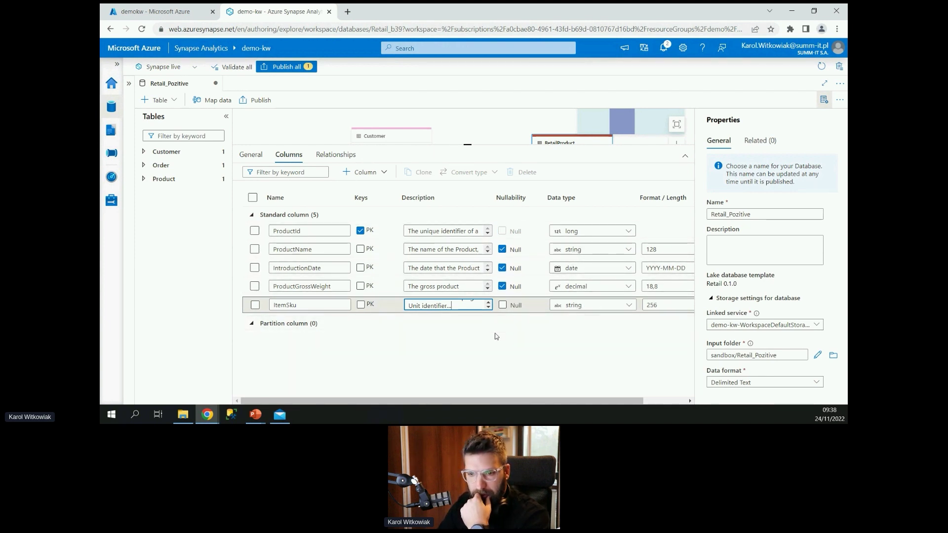
pyautogui.click(498, 354)
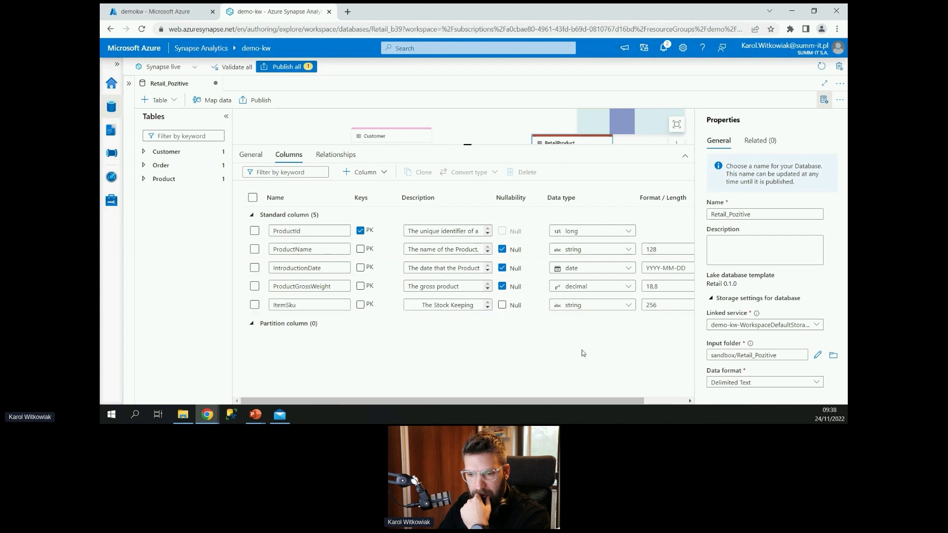
pyautogui.click(503, 306)
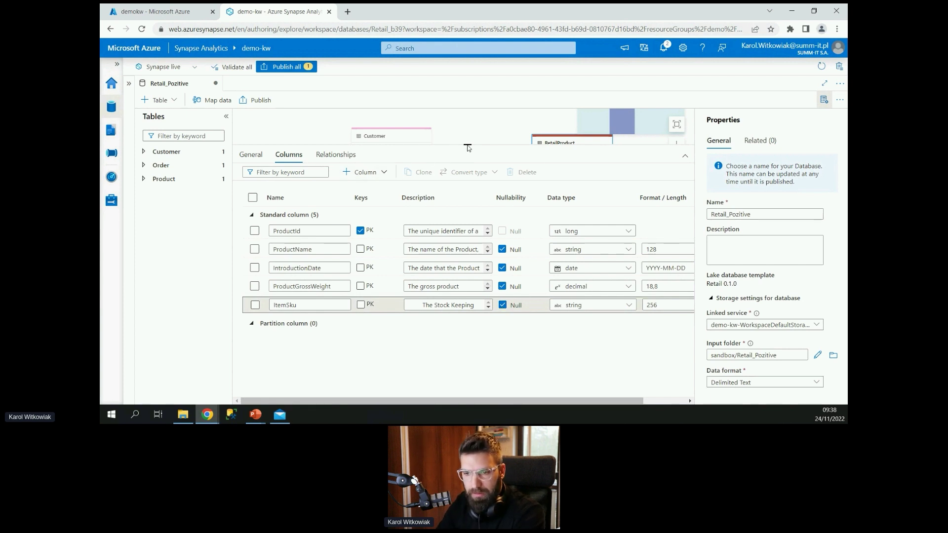
# Step: Return to the diagram, select the SalesOrder table and enlarge the details pane showing its columns
pyautogui.moveTo(467, 144); pyautogui.dragTo(460, 181)
pyautogui.moveTo(447, 265); pyautogui.dragTo(449, 276)
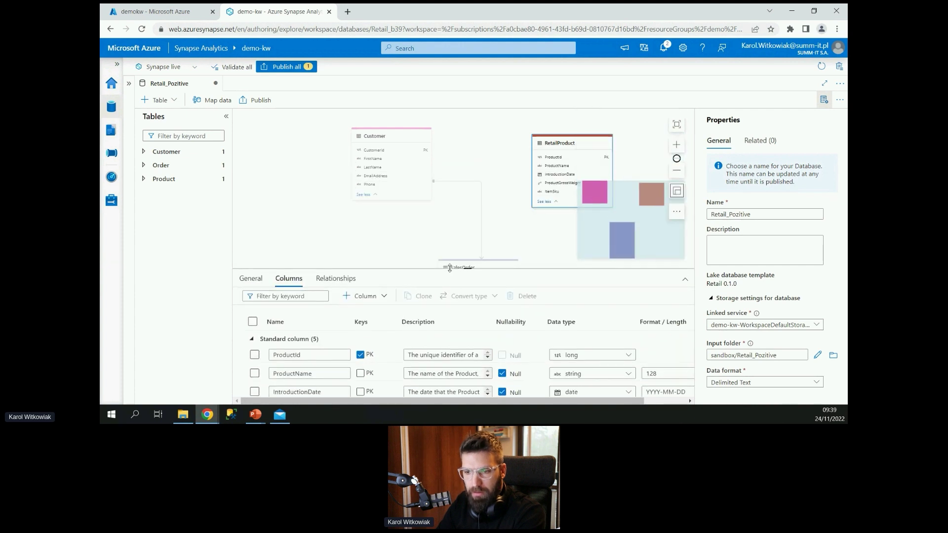
pyautogui.click(471, 265)
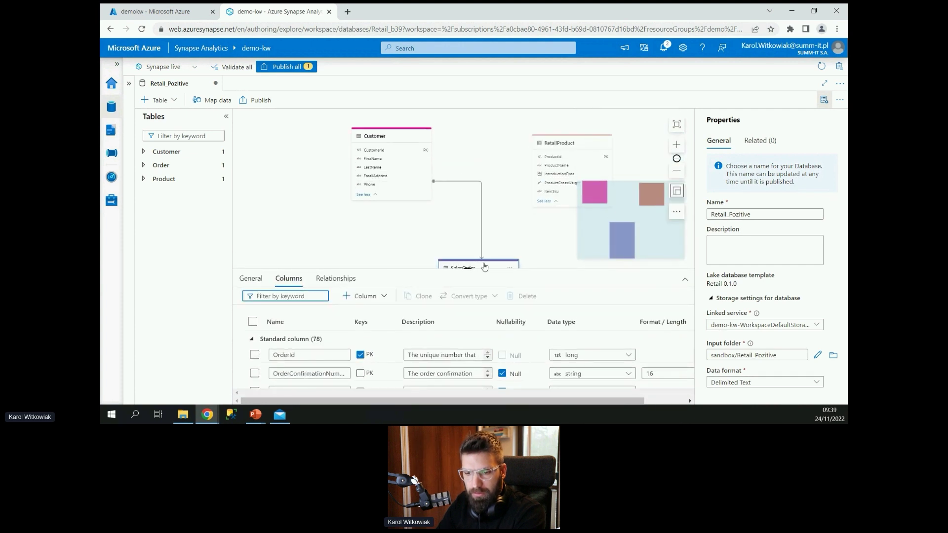
pyautogui.moveTo(466, 268); pyautogui.dragTo(489, 104)
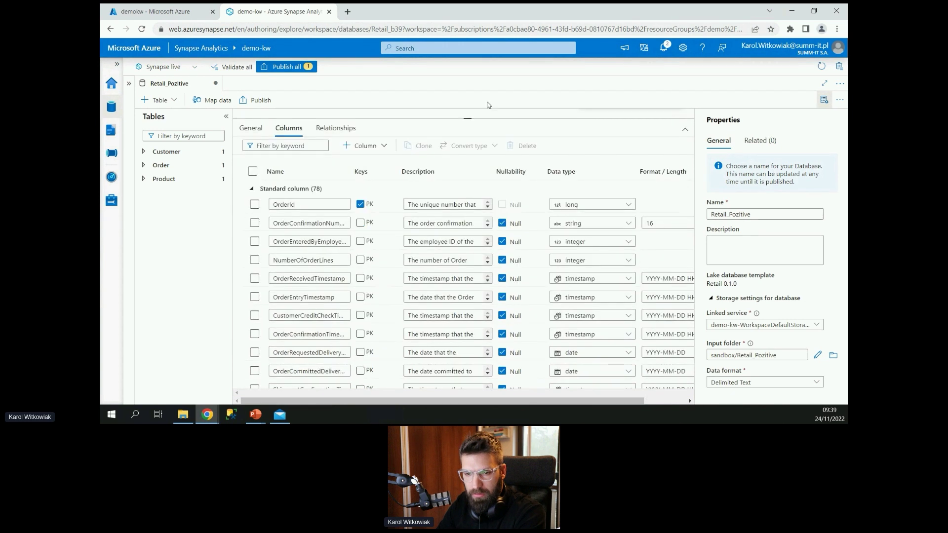
# Step: Mark all SalesOrder columns except OrderId and CustomerId, filtering for "cus" to locate CustomerId
pyautogui.click(253, 171)
pyautogui.click(254, 204)
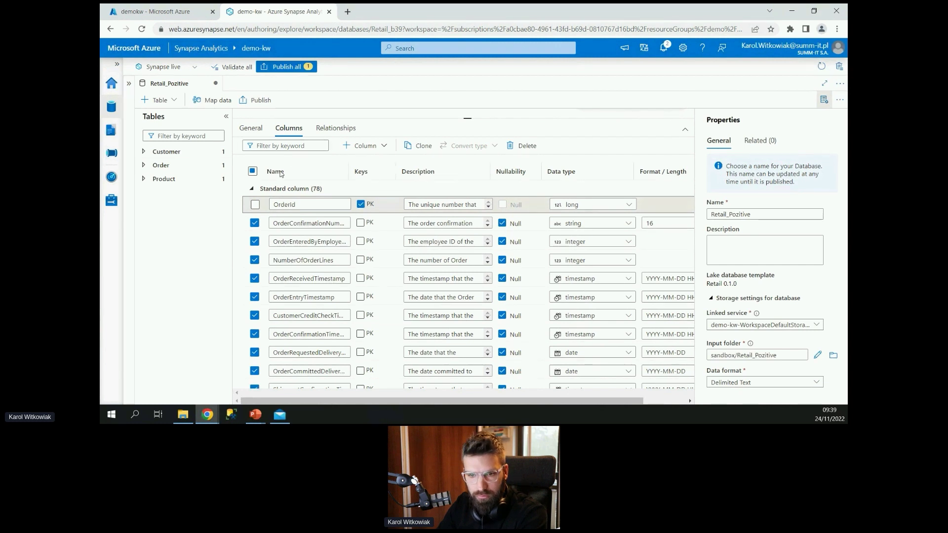
pyautogui.click(285, 146)
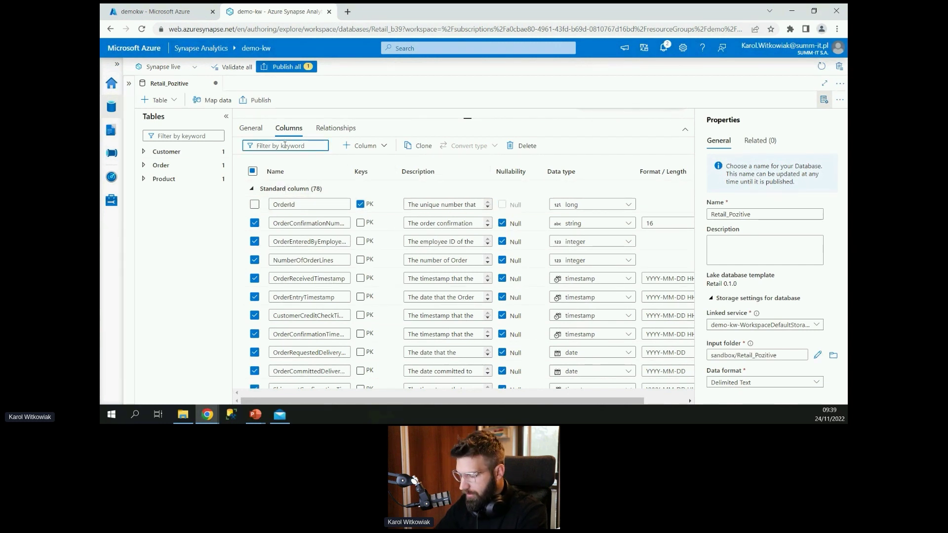
pyautogui.write('cus')
pyautogui.click(255, 241)
# Step: Search the SalesOrder columns for "prod", clear the filter and delete all marked columns
pyautogui.click(282, 146)
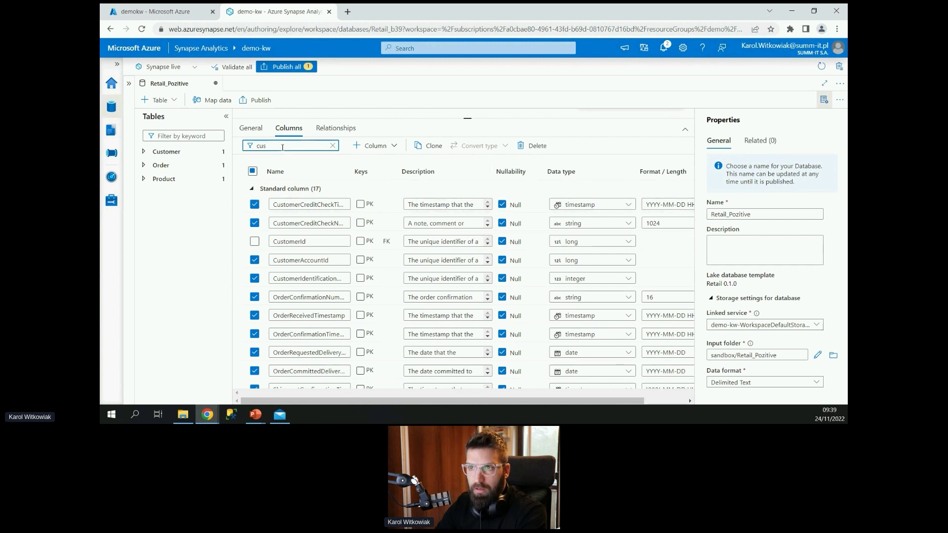
pyautogui.press('BackSpace')
pyautogui.press('BackSpace')
pyautogui.press('BackSpace')
pyautogui.write('prod')
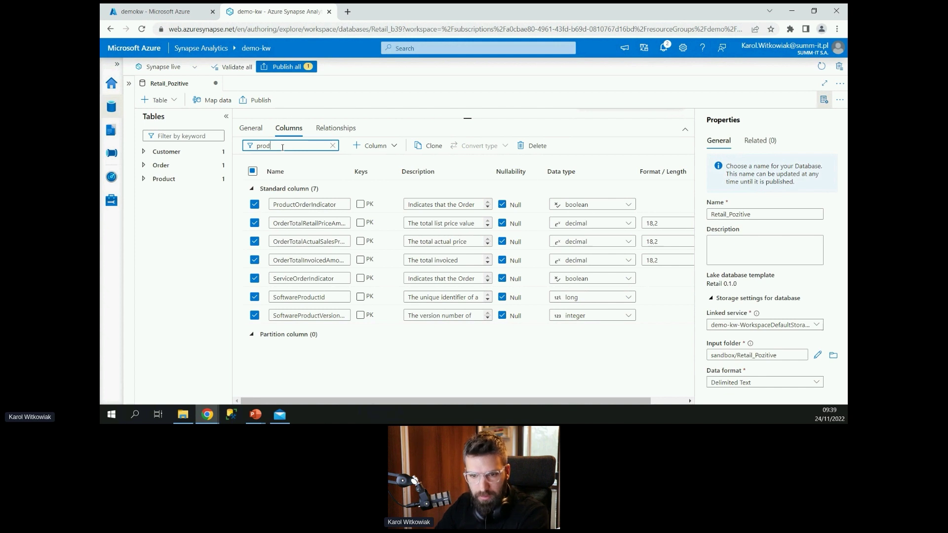
pyautogui.press('BackSpace')
pyautogui.press('BackSpace')
pyautogui.press('BackSpace')
pyautogui.press('BackSpace')
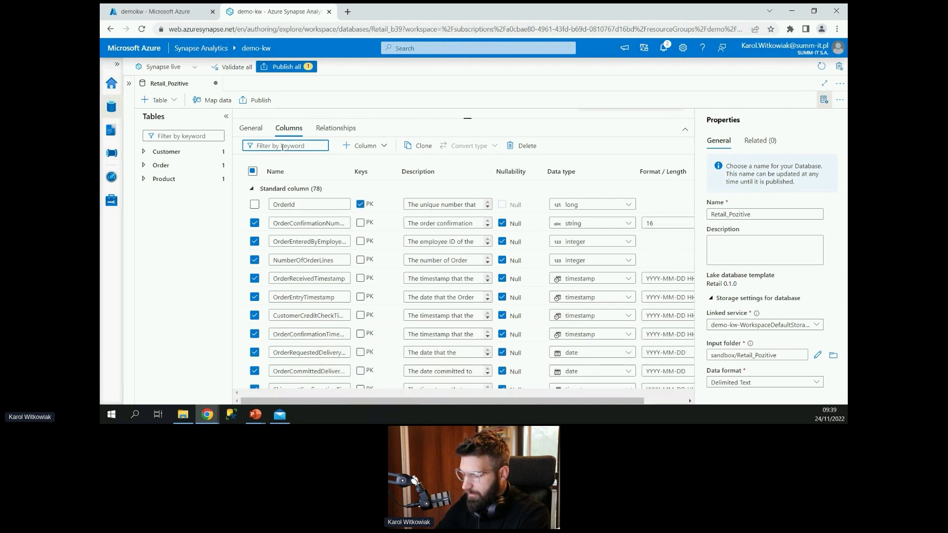
pyautogui.click(527, 147)
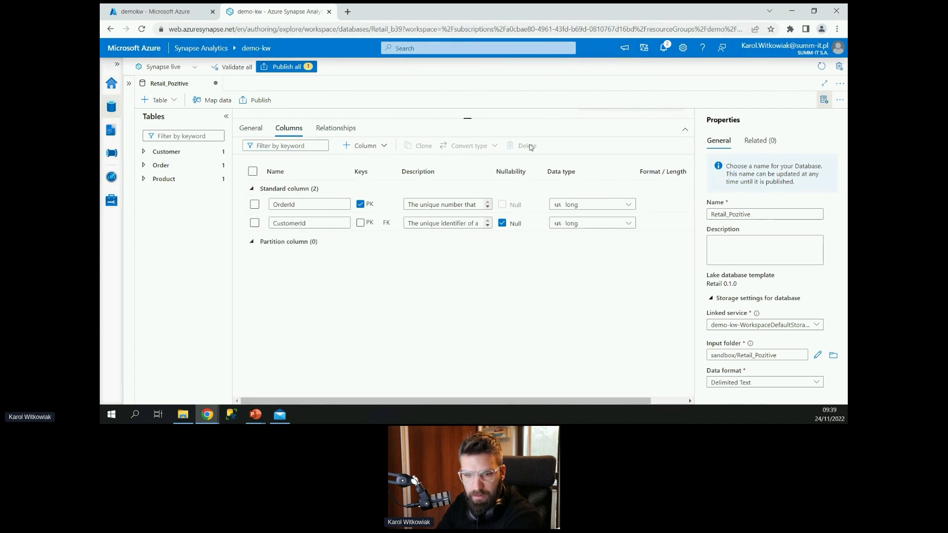
# Step: Add a new OrderDate column of data type date to SalesOrder, described as "The date of the order."
pyautogui.click(365, 150)
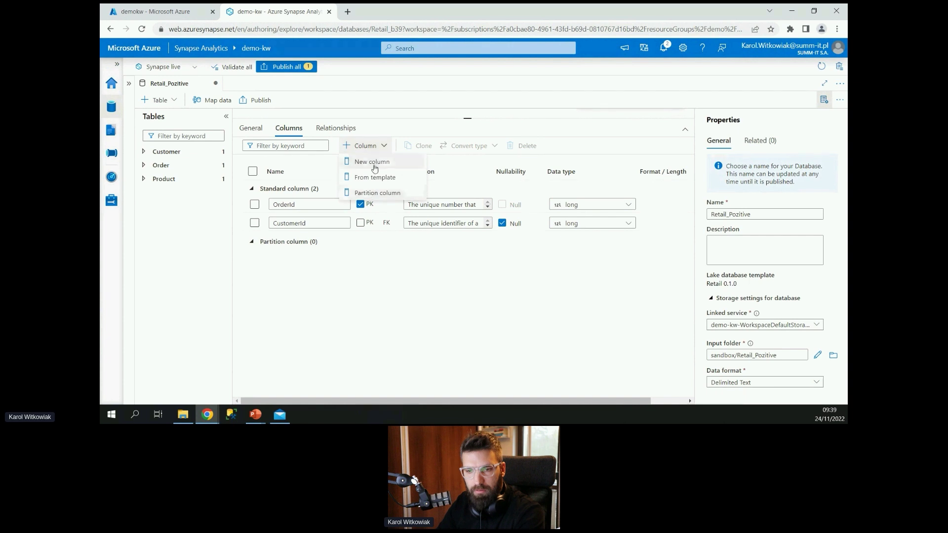
pyautogui.click(375, 163)
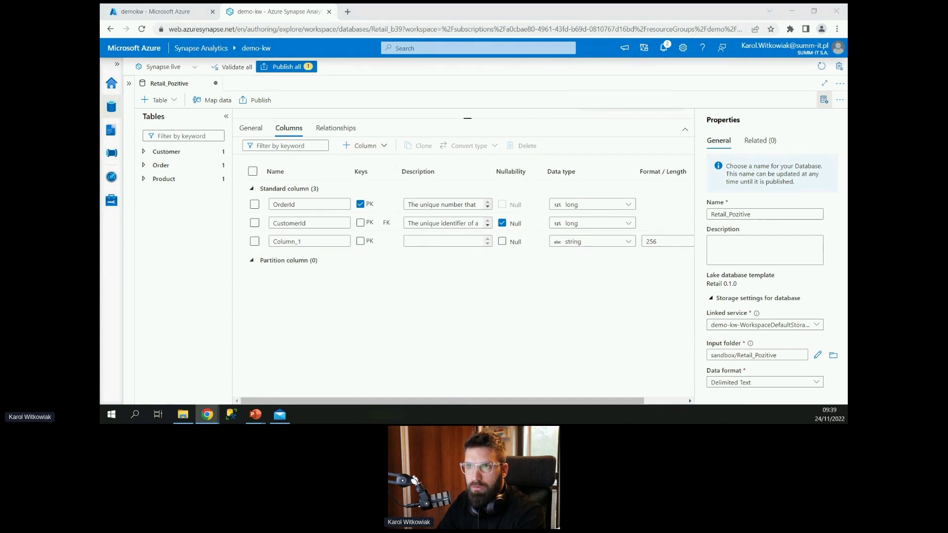
pyautogui.click(320, 242)
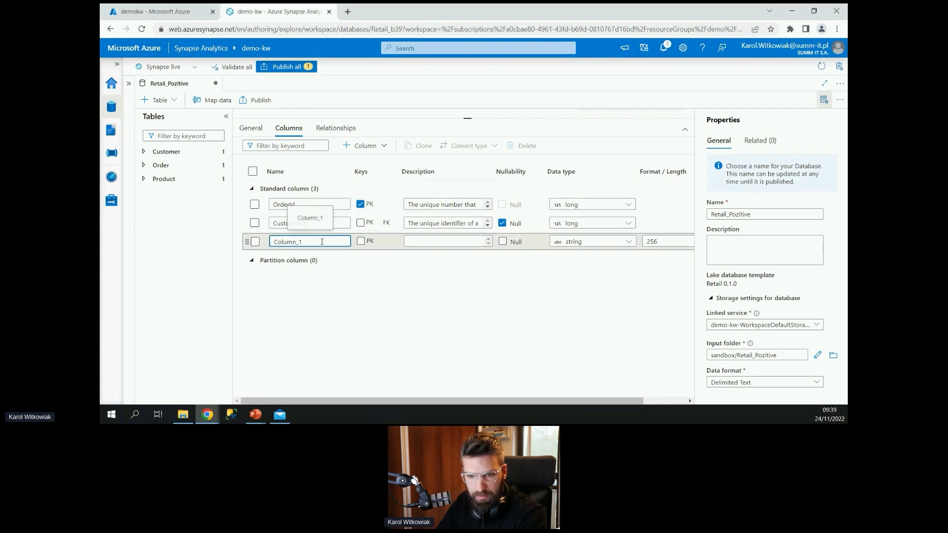
pyautogui.doubleClick(284, 242)
pyautogui.write('OrderDate')
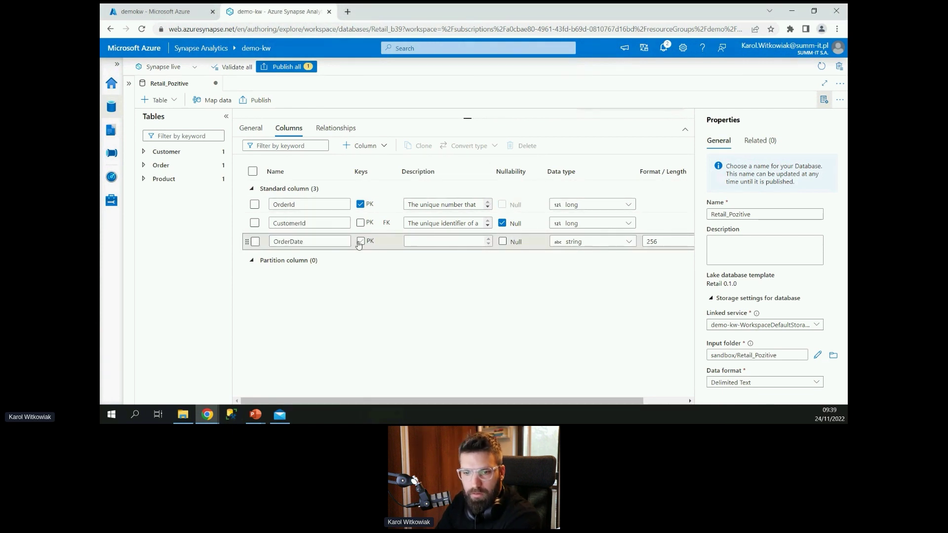
pyautogui.click(599, 241)
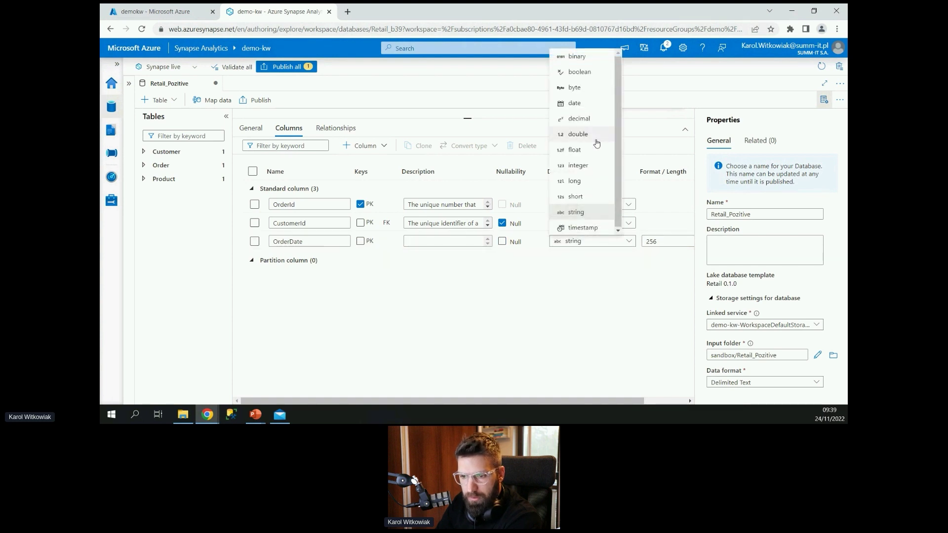
pyautogui.click(578, 103)
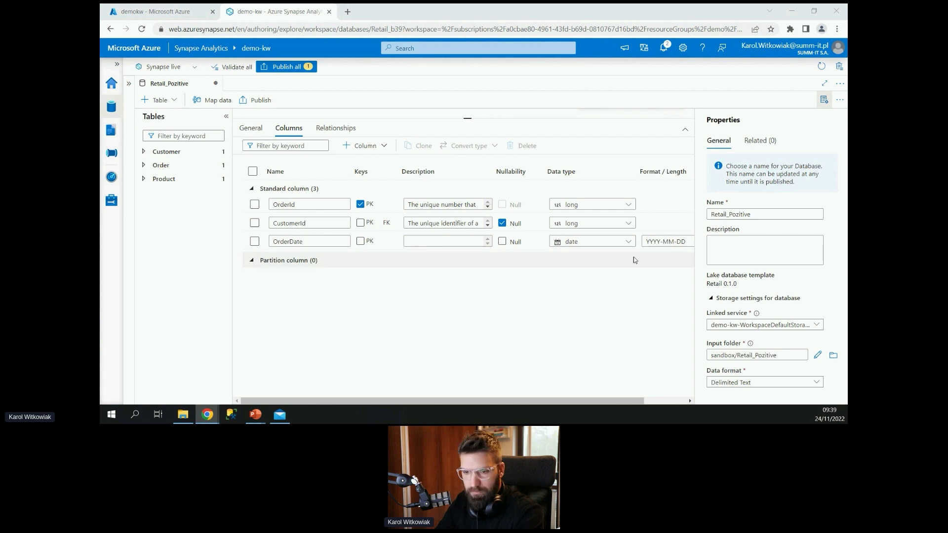
pyautogui.click(454, 242)
pyautogui.write('The date of the order.')
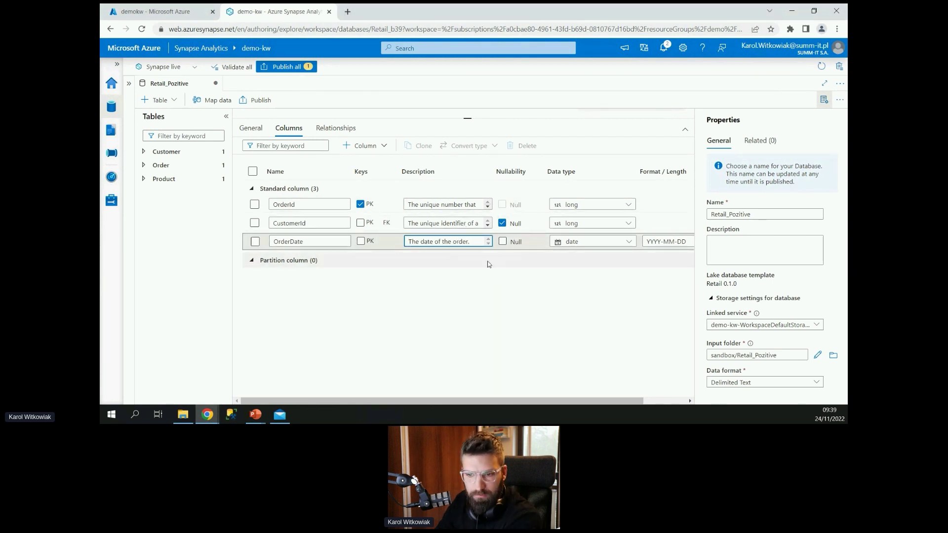
# Step: Add a new LineItemId column to SalesOrder, described as "The ID of an individual line item."
pyautogui.click(376, 153)
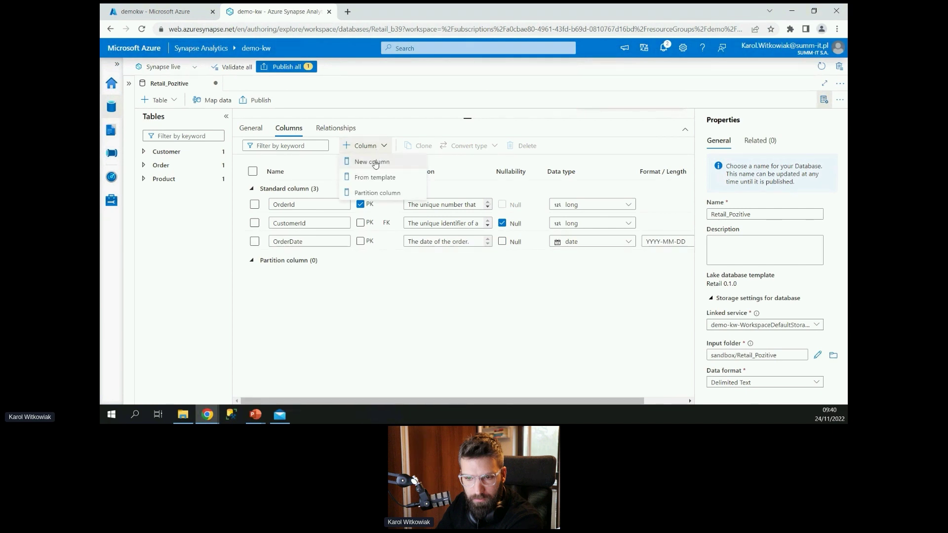
pyautogui.click(376, 163)
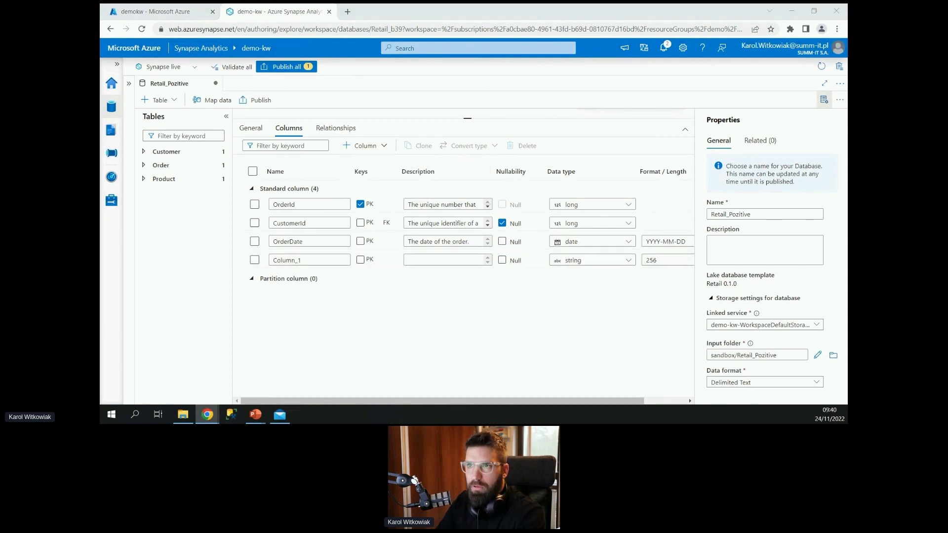
pyautogui.doubleClick(292, 260)
pyautogui.write('LineItemId')
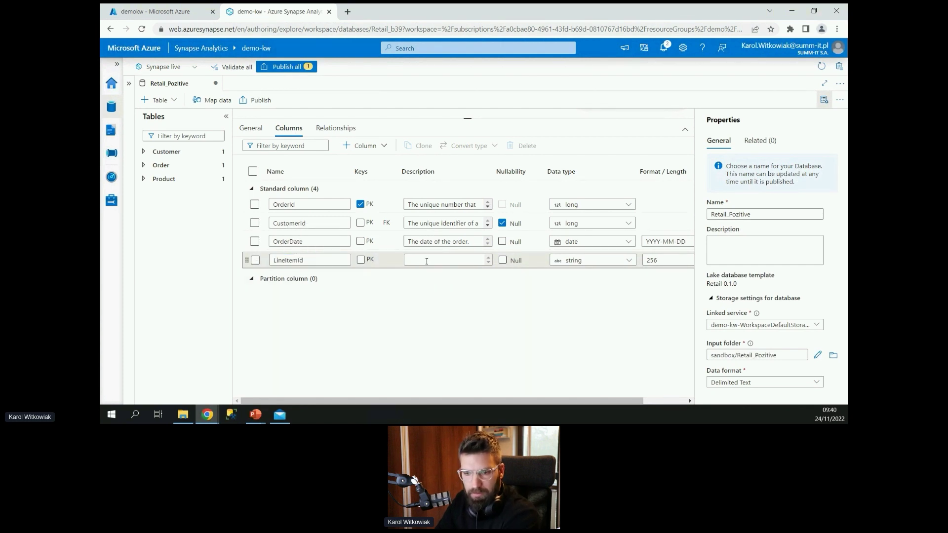
pyautogui.hotkey('alt', 'Tab')
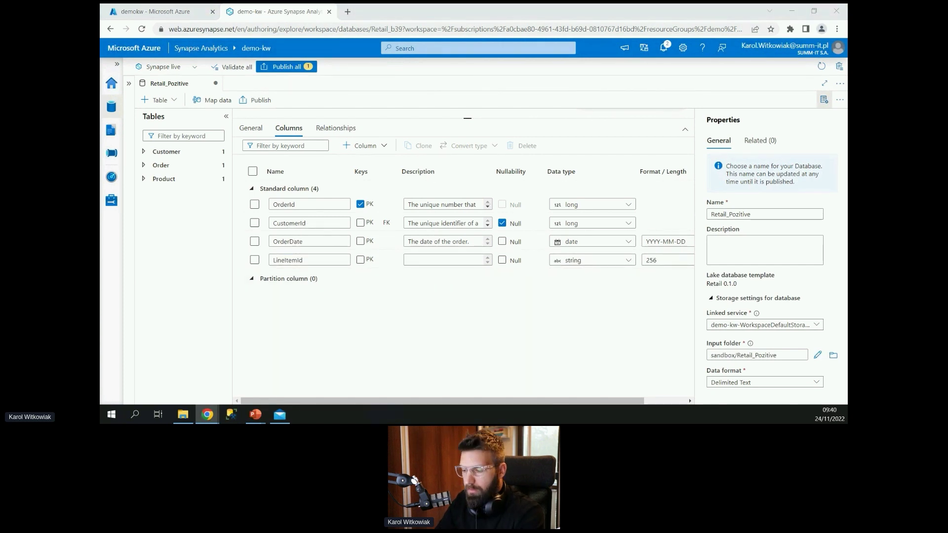
pyautogui.click(464, 260)
pyautogui.write('line item.')
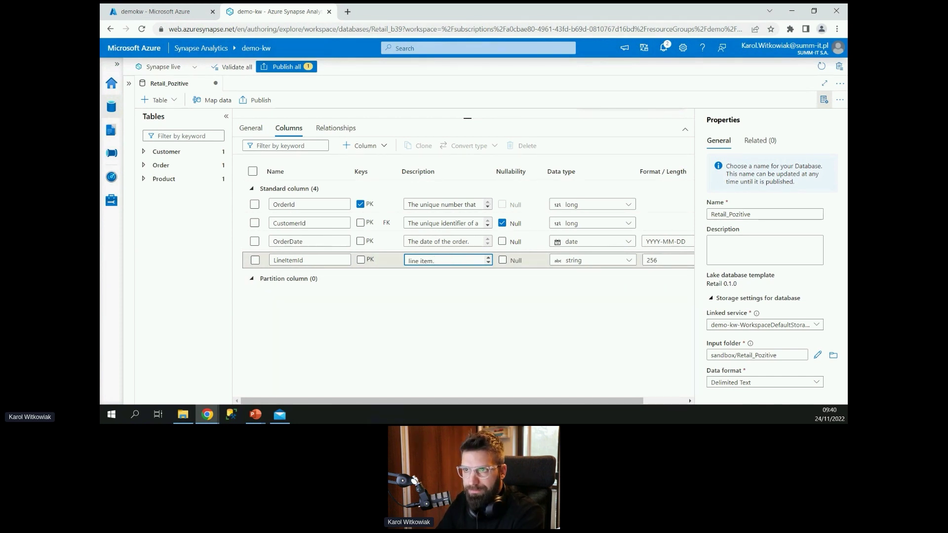
pyautogui.hotkey('alt', 'Tab')
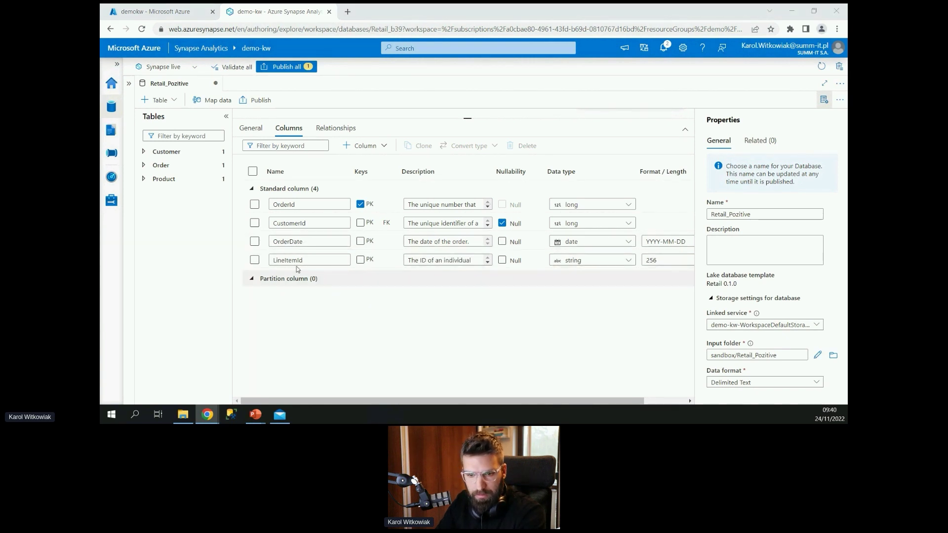
# Step: Add a new ProductId column to SalesOrder, described as "The product."
pyautogui.click(360, 147)
pyautogui.click(363, 159)
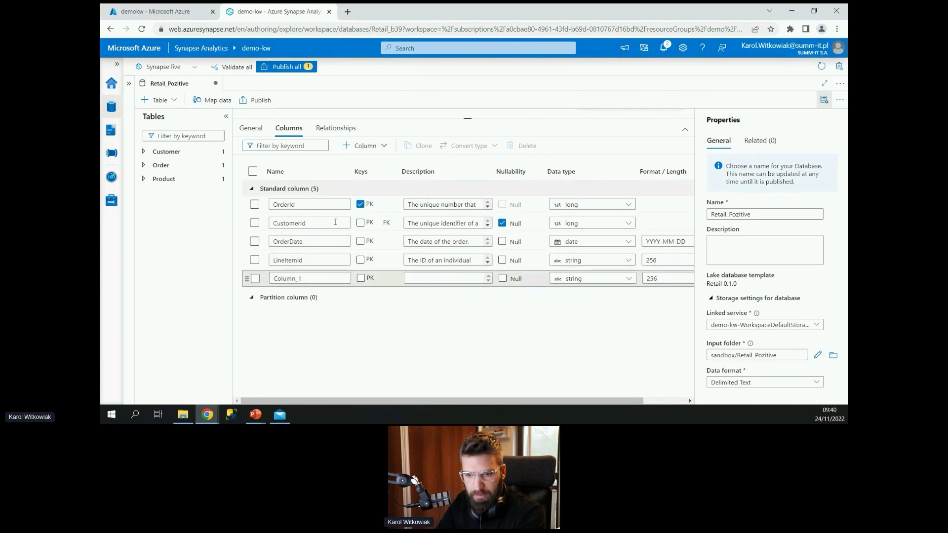
pyautogui.click(293, 277)
pyautogui.doubleClick(293, 277)
pyautogui.write('ProductId')
pyautogui.press('Tab')
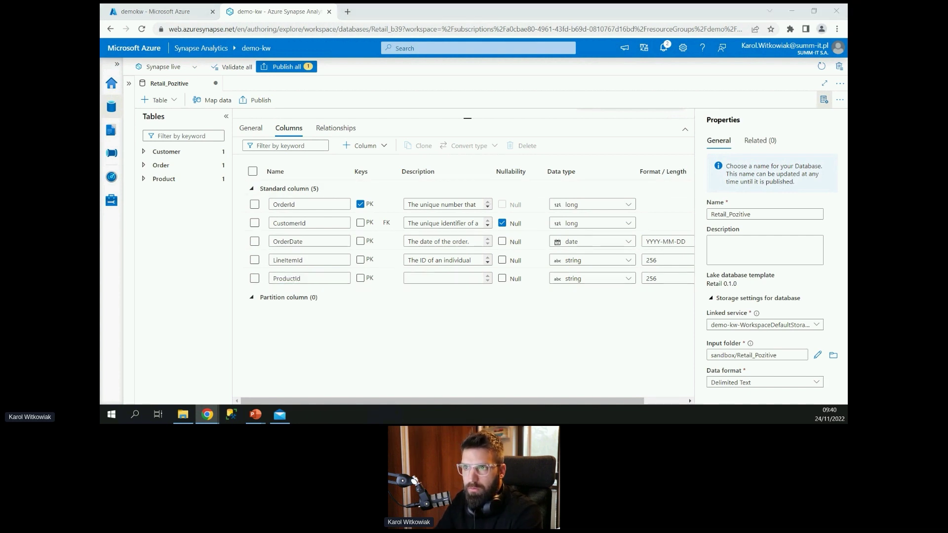
pyautogui.rightClick(439, 278)
pyautogui.click(431, 277)
pyautogui.write('The product.')
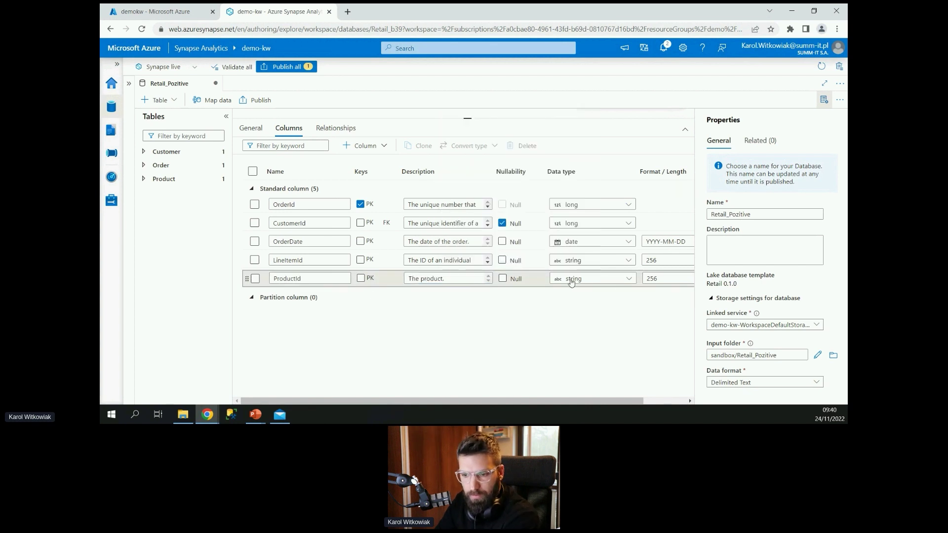
# Step: Set the data type of both the LineItemId and ProductId columns to long
pyautogui.click(600, 267)
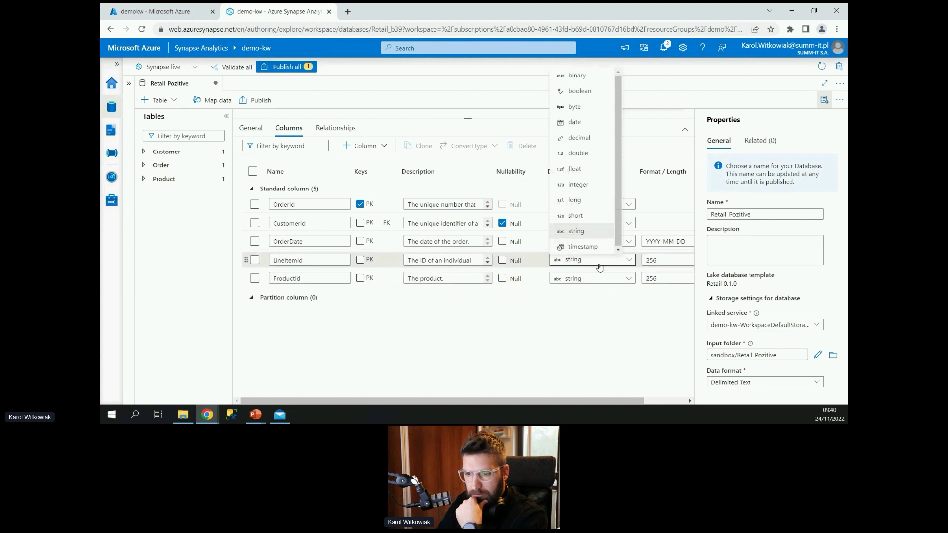
pyautogui.click(583, 200)
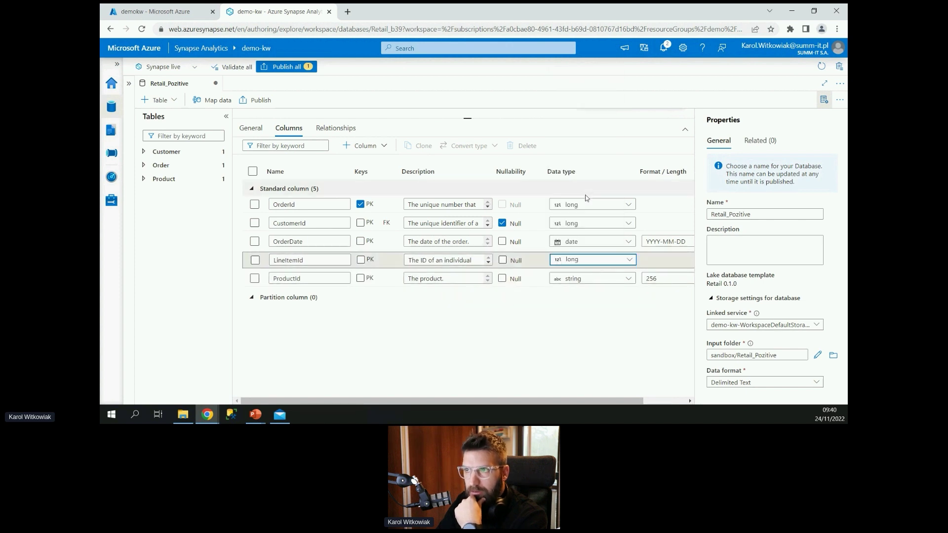
pyautogui.click(583, 283)
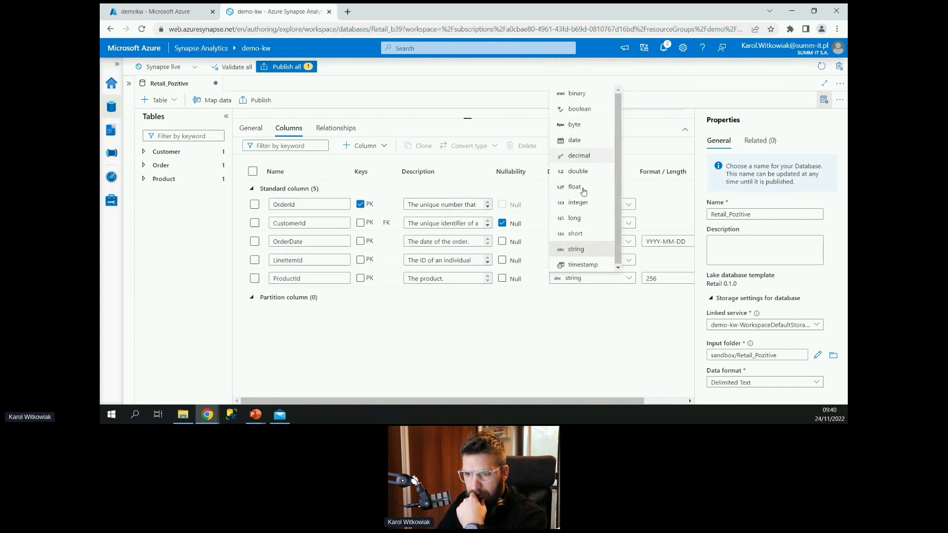
pyautogui.click(583, 218)
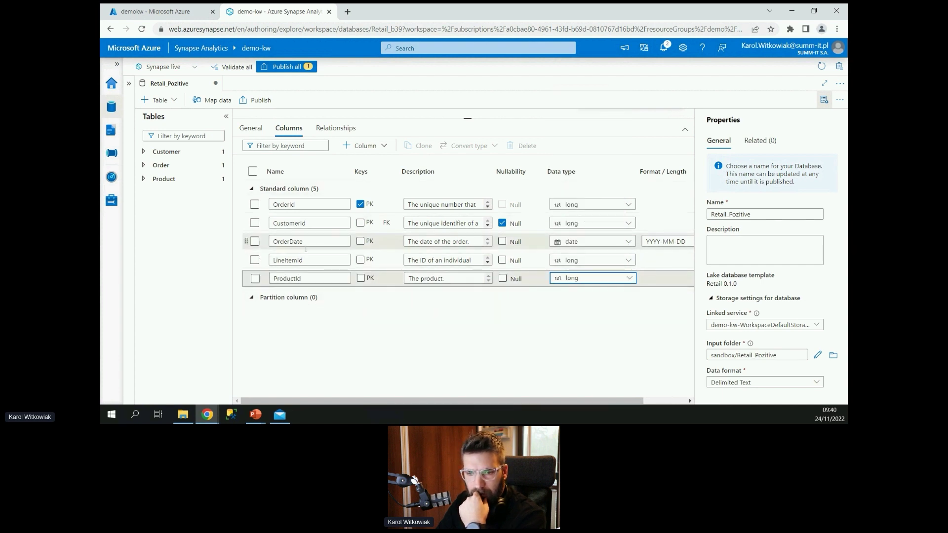
# Step: Add a new Quantity column to SalesOrder, described as "The order quantity."
pyautogui.rightClick(375, 142)
pyautogui.click(368, 145)
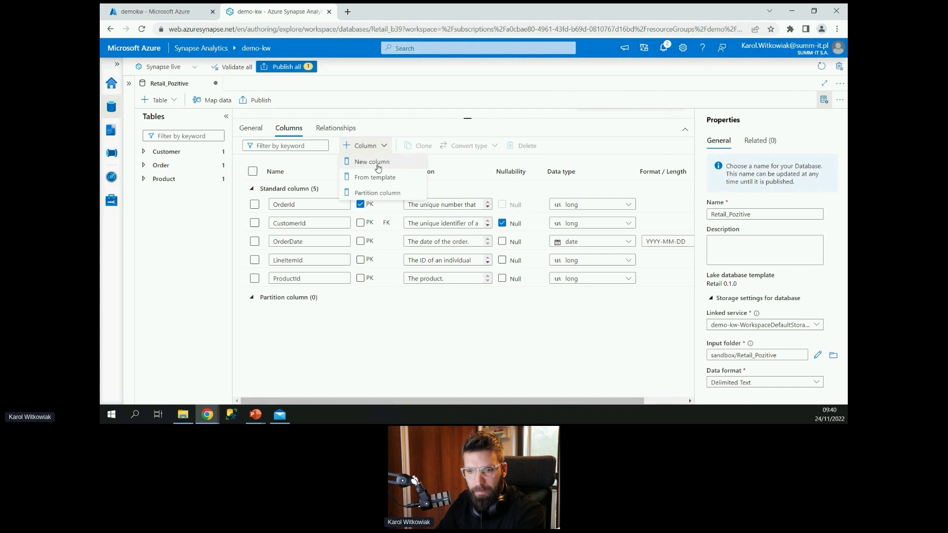
pyautogui.click(366, 162)
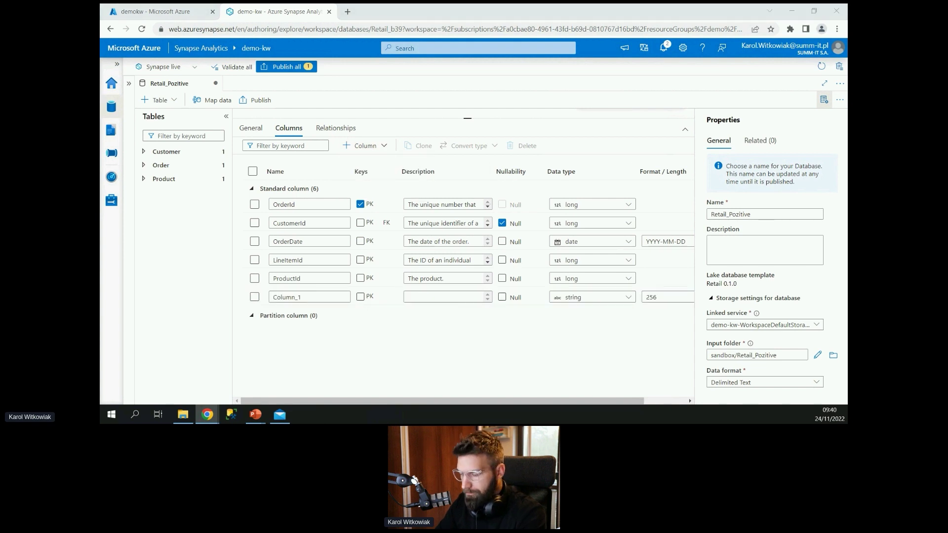
pyautogui.click(435, 296)
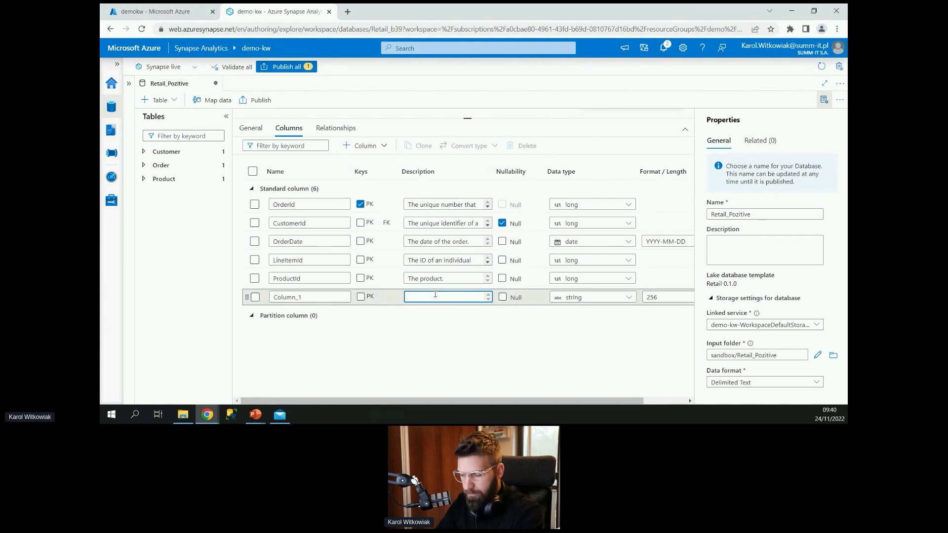
pyautogui.click(332, 297)
pyautogui.doubleClick(332, 297)
pyautogui.write('Quantity')
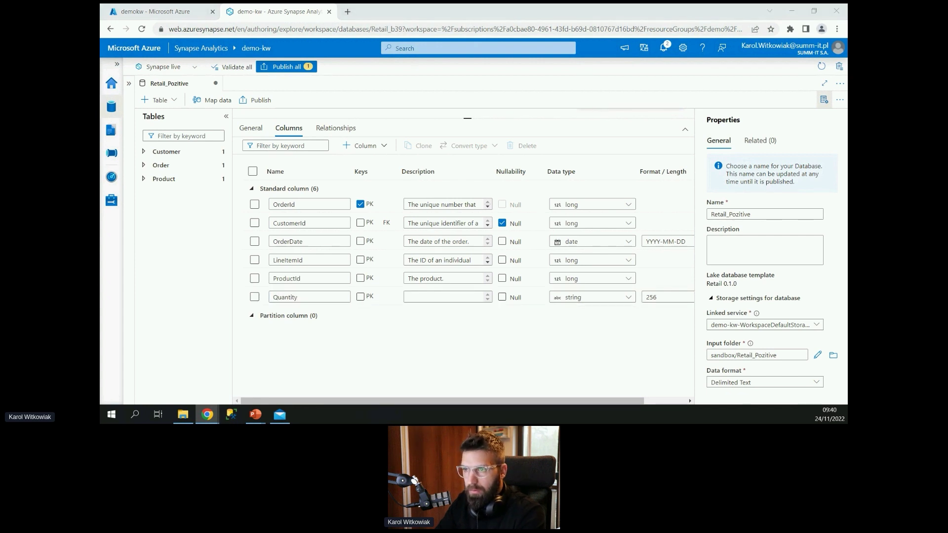
pyautogui.click(444, 297)
pyautogui.write('The order quantity.')
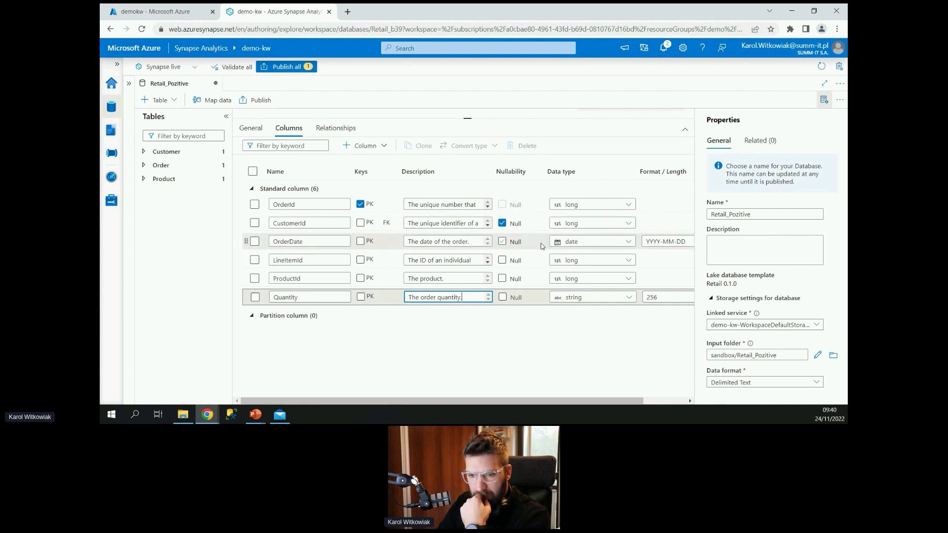
pyautogui.click(414, 355)
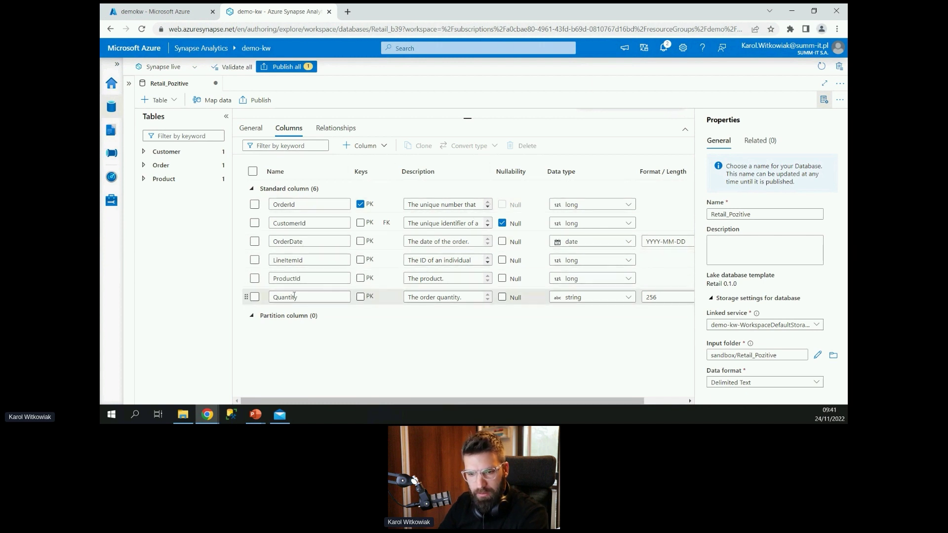
# Step: Clone the OrderDate column and rename the copy OrderMonth
pyautogui.click(255, 242)
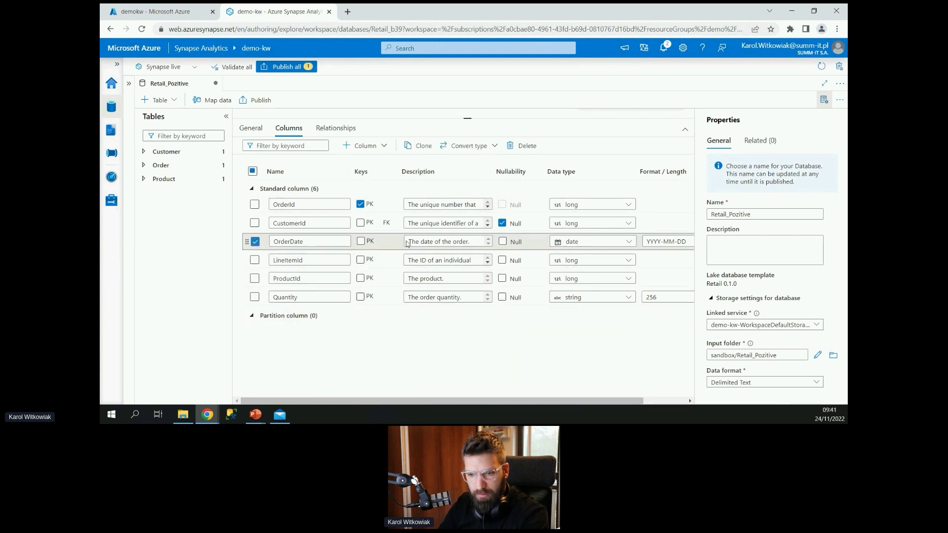
pyautogui.click(414, 146)
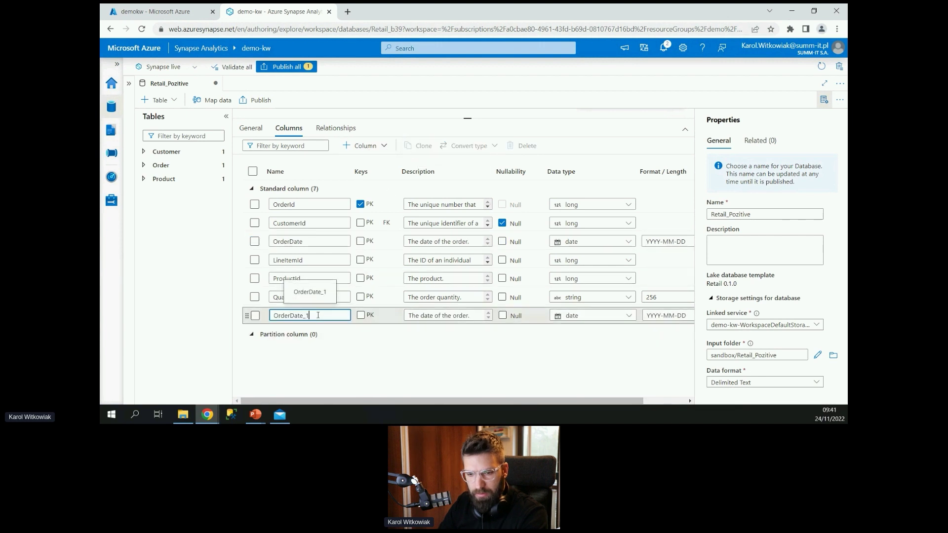
pyautogui.press('BackSpace')
pyautogui.press('BackSpace')
pyautogui.press('BackSpace')
pyautogui.press('BackSpace')
pyautogui.press('BackSpace')
pyautogui.press('BackSpace')
pyautogui.write('Month')
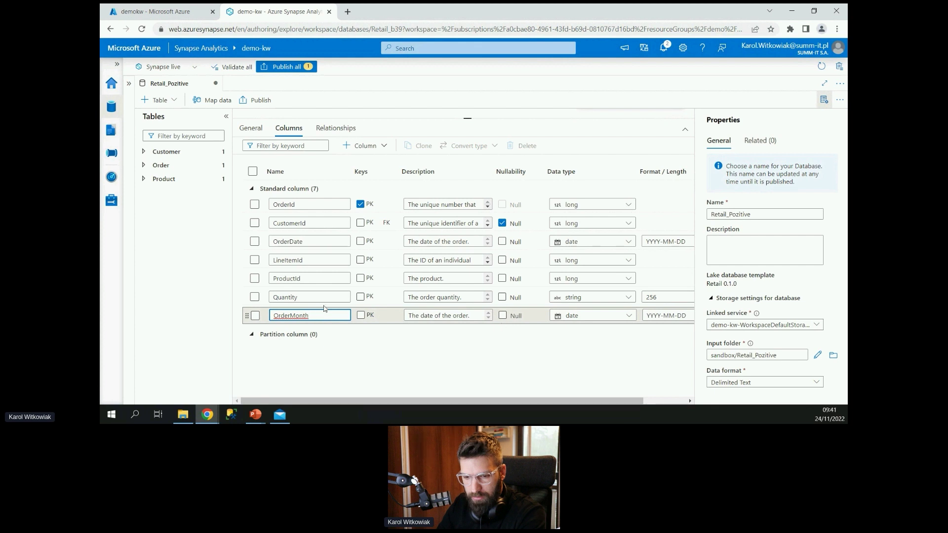
# Step: Convert the OrderMonth column from a standard column to a partition column
pyautogui.click(253, 316)
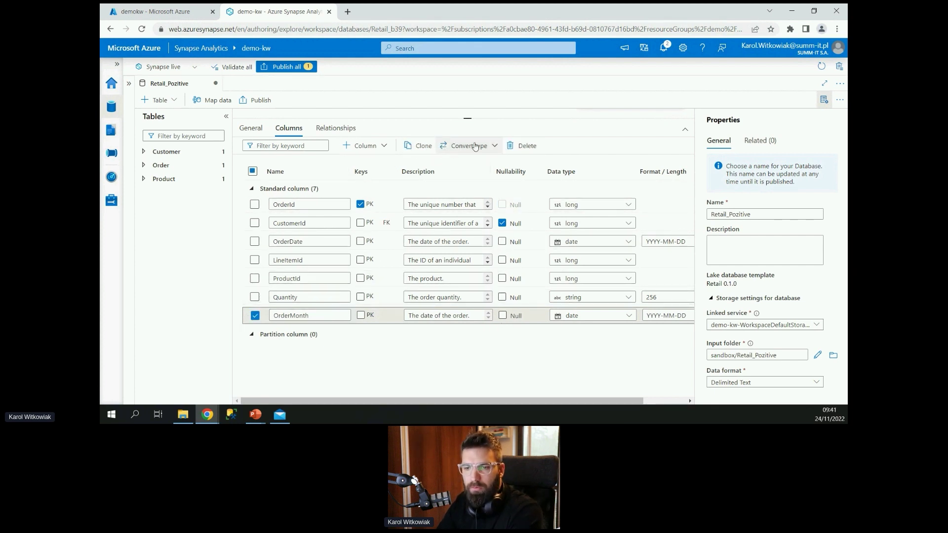
pyautogui.click(490, 147)
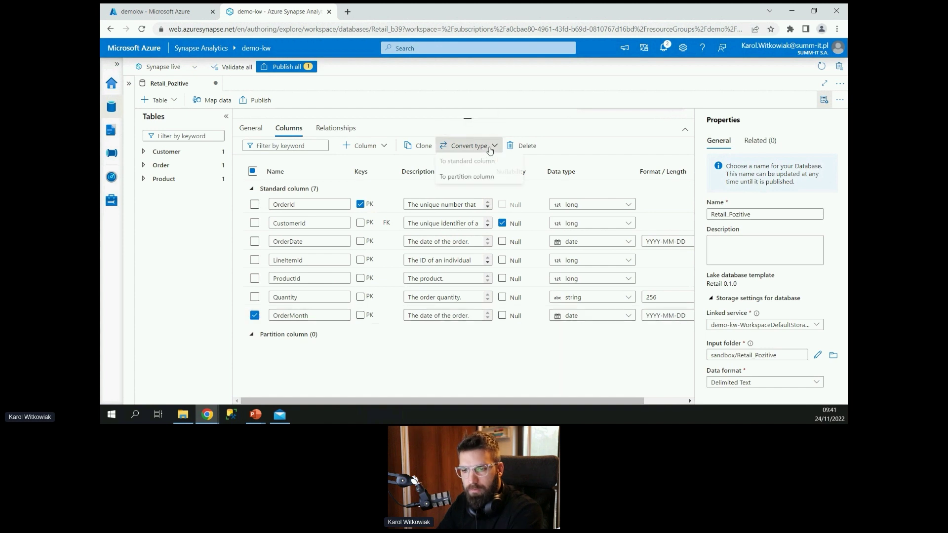
pyautogui.click(472, 177)
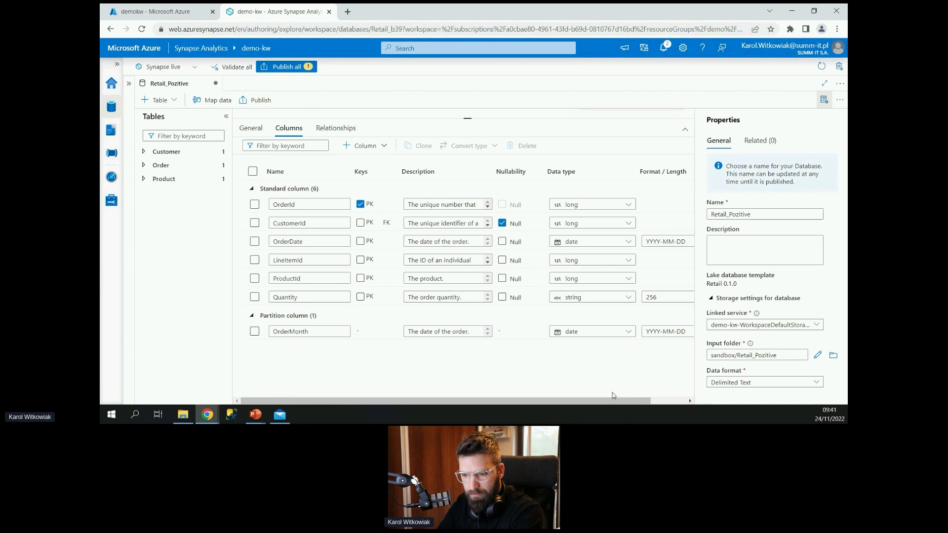
# Step: Set the Quantity column's data type to long and include LineItemId in the primary key
pyautogui.click(615, 300)
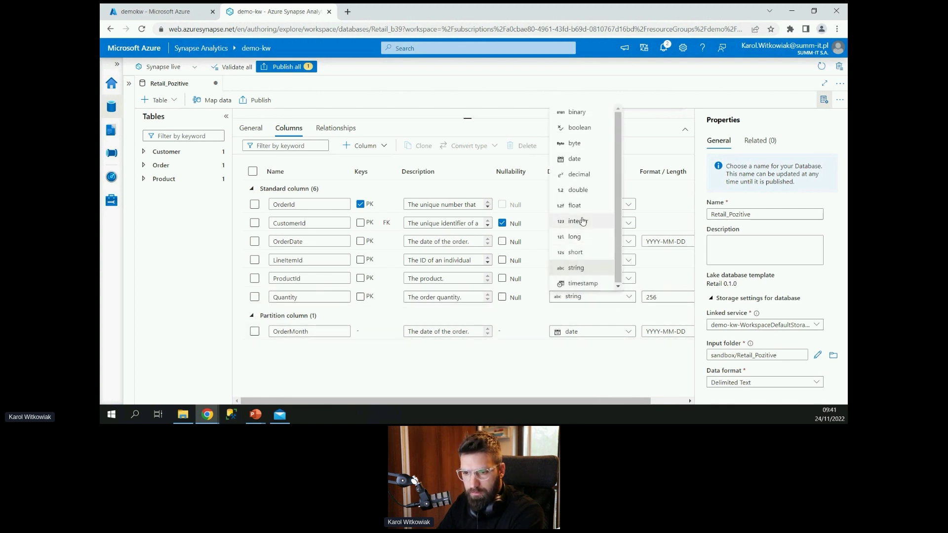
pyautogui.click(588, 239)
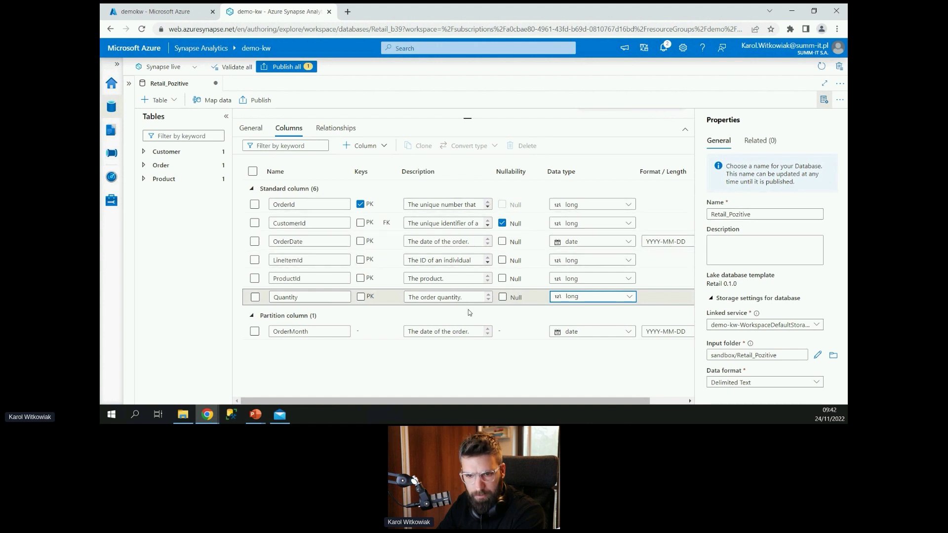
pyautogui.click(361, 260)
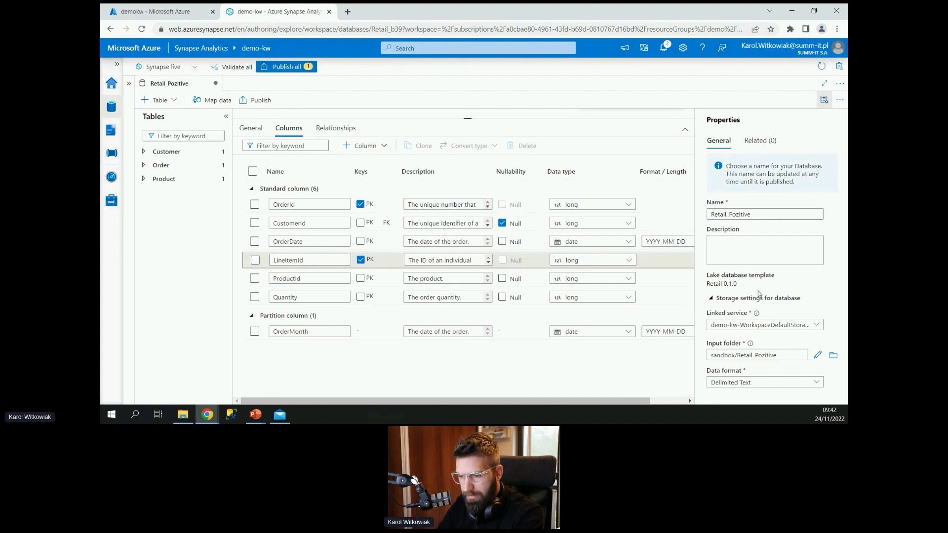
# Step: Set the database storage to the demo-kw workspace default storage linked service with Parquet as the data format
pyautogui.click(749, 325)
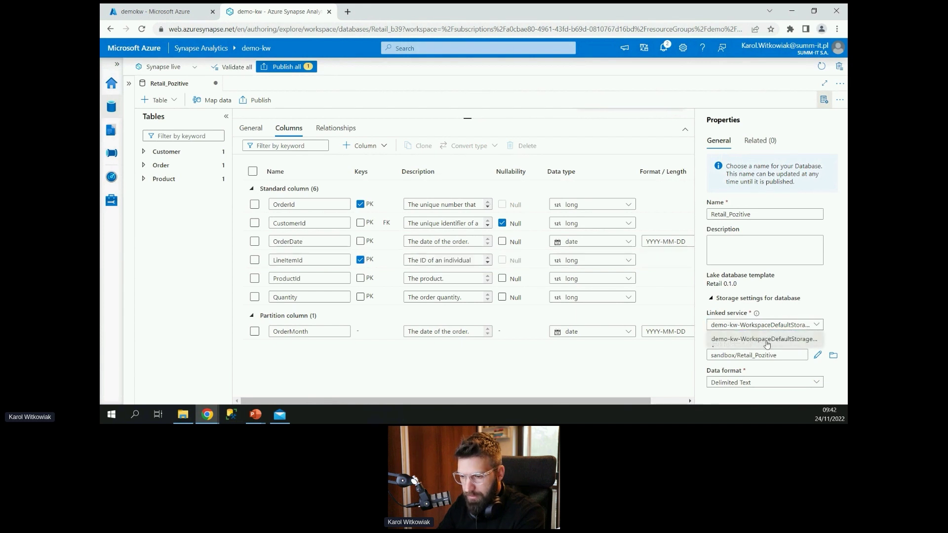
pyautogui.click(768, 341)
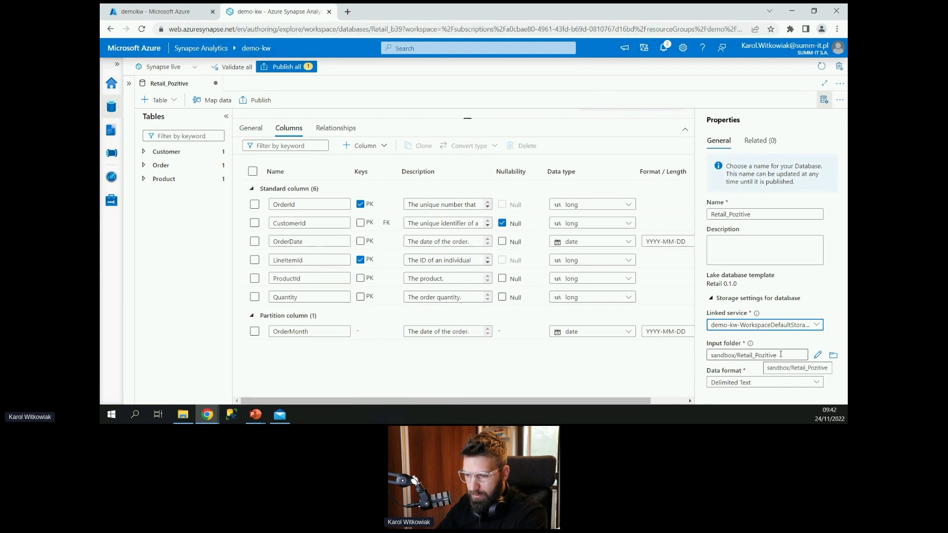
pyautogui.click(814, 385)
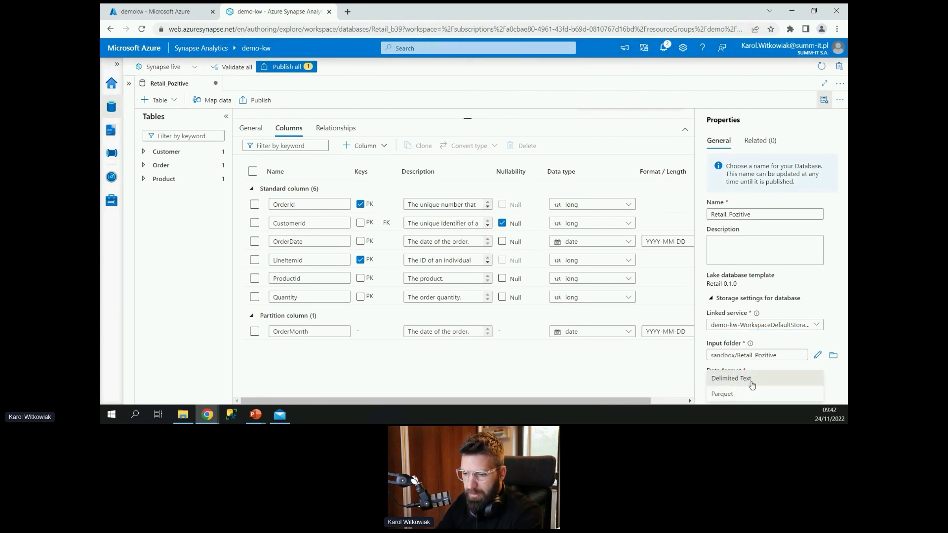
pyautogui.click(725, 395)
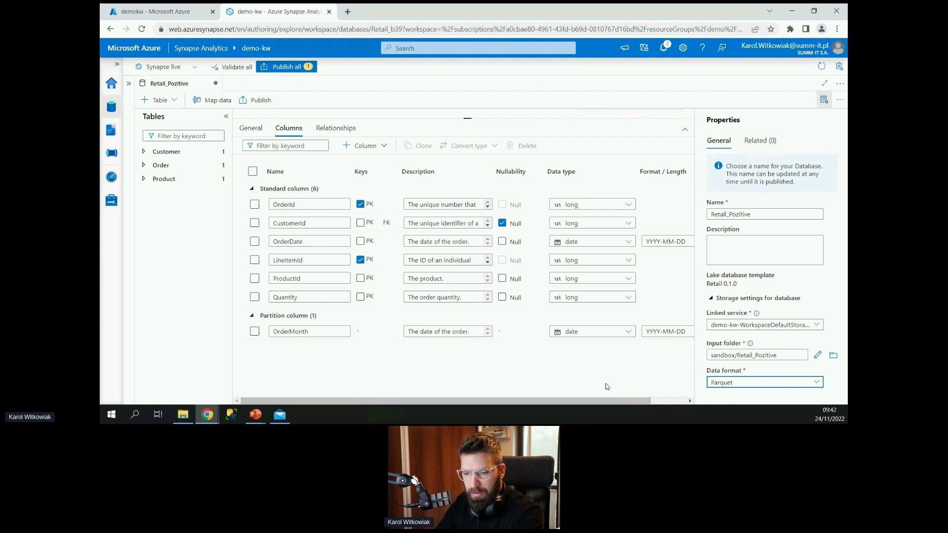
# Step: Add a new relationship that starts from the SalesOrder table
pyautogui.moveTo(603, 402); pyautogui.dragTo(539, 403)
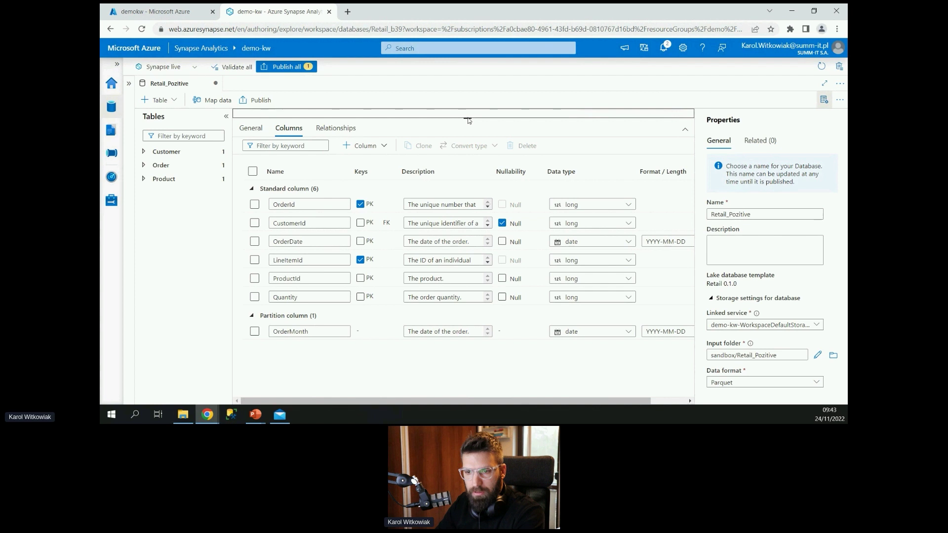
pyautogui.moveTo(468, 118); pyautogui.dragTo(467, 379)
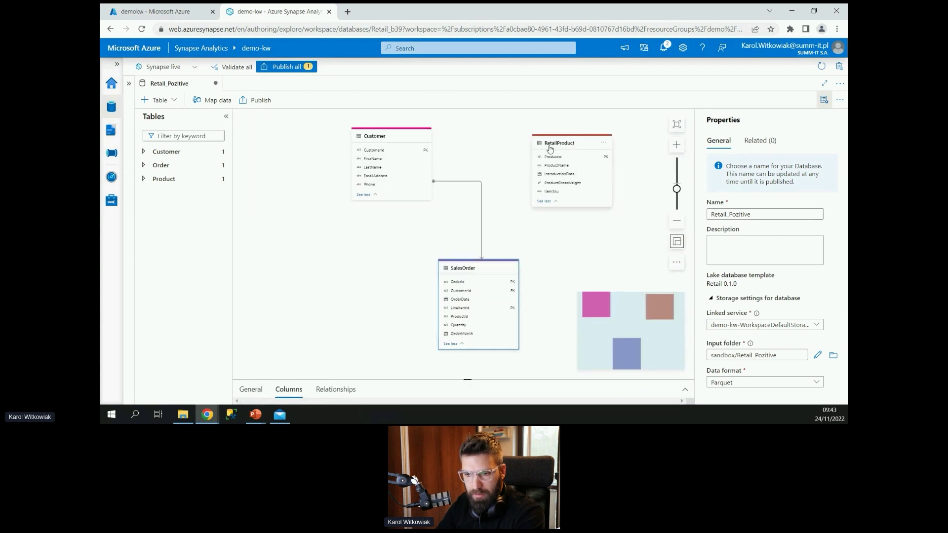
pyautogui.click(478, 271)
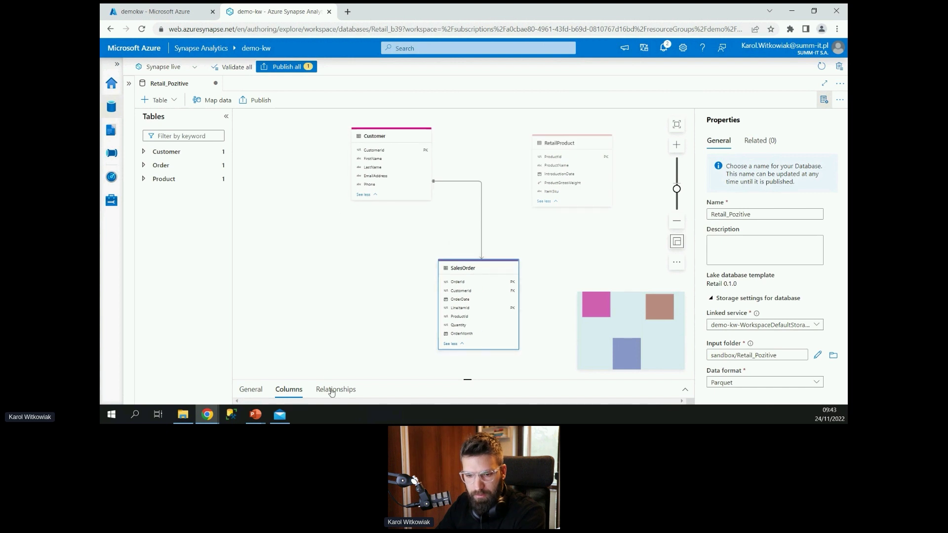
pyautogui.moveTo(468, 379); pyautogui.dragTo(467, 183)
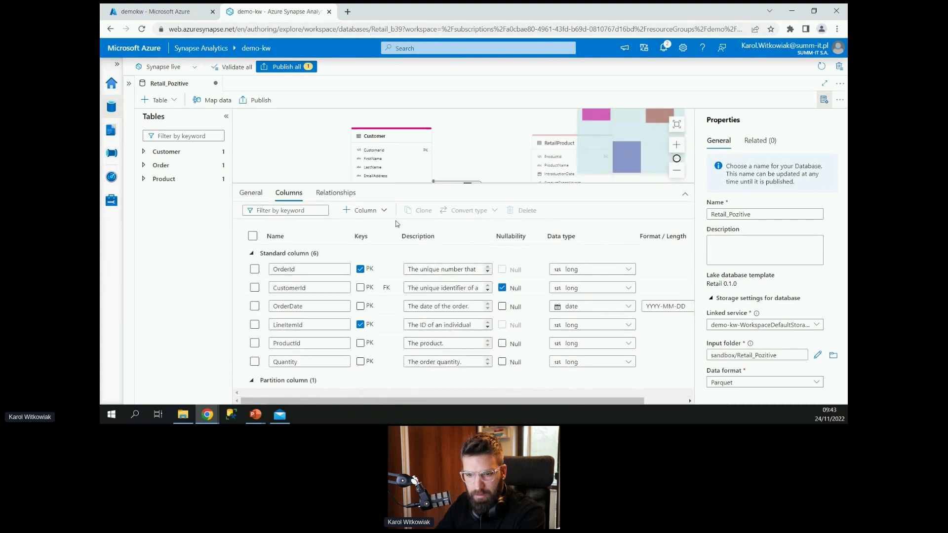
pyautogui.click(337, 193)
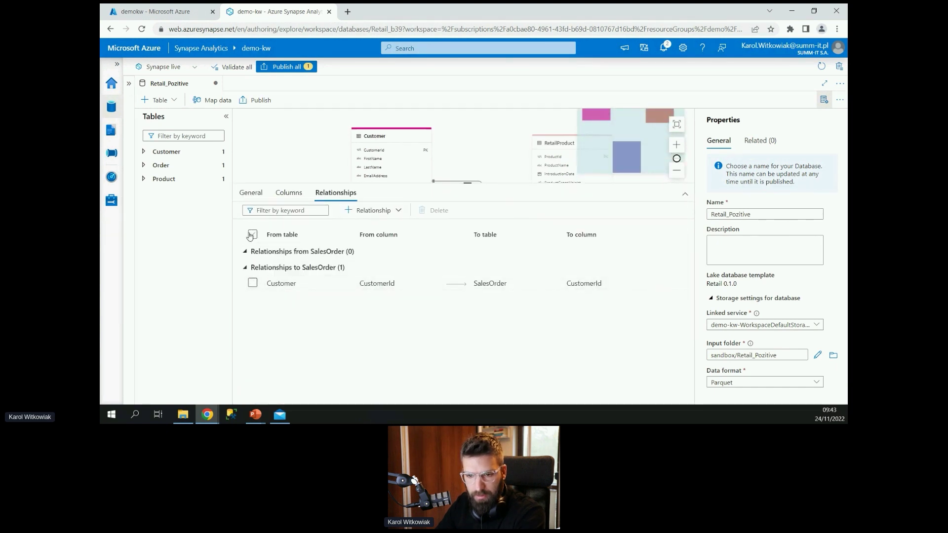
pyautogui.click(387, 212)
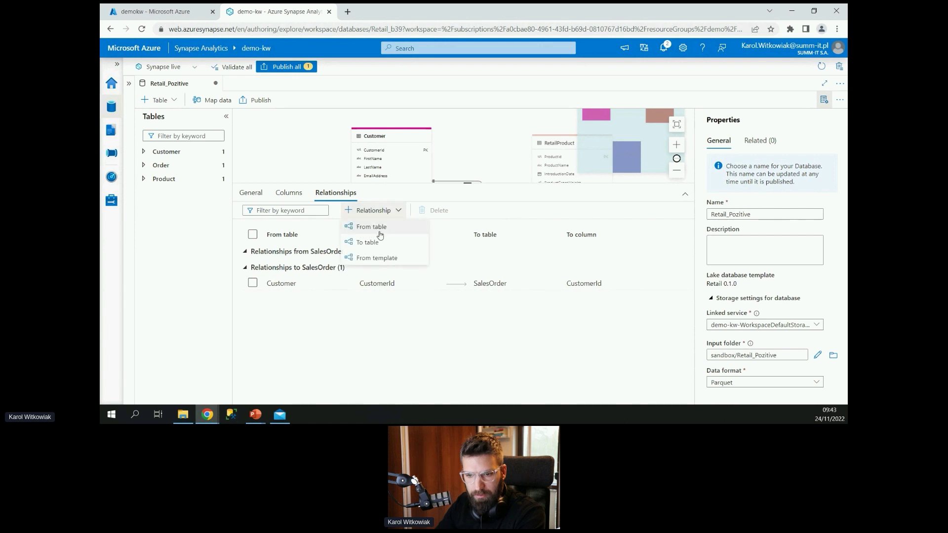
pyautogui.click(384, 231)
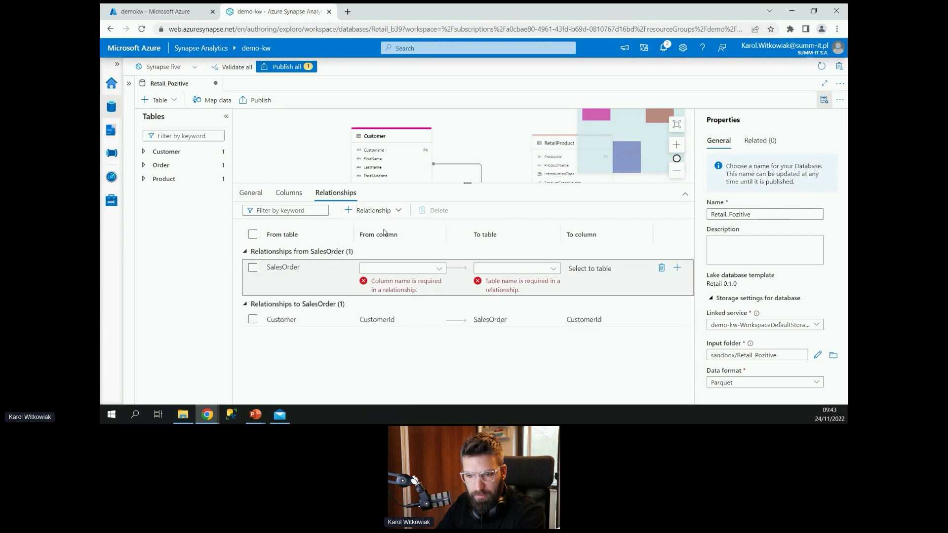
# Step: Link the new relationship's ProductId column in SalesOrder to ProductId in the RetailProduct table
pyautogui.click(434, 272)
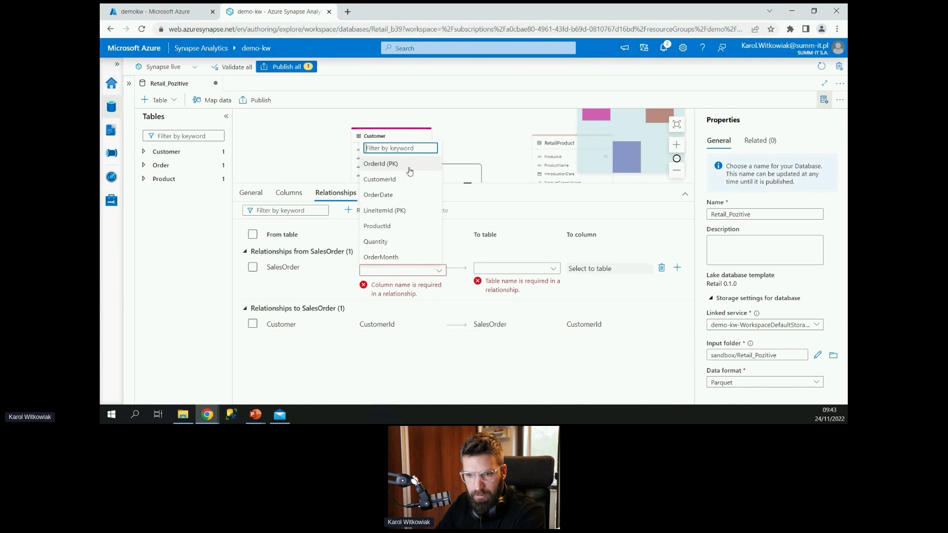
pyautogui.click(406, 226)
pyautogui.click(515, 269)
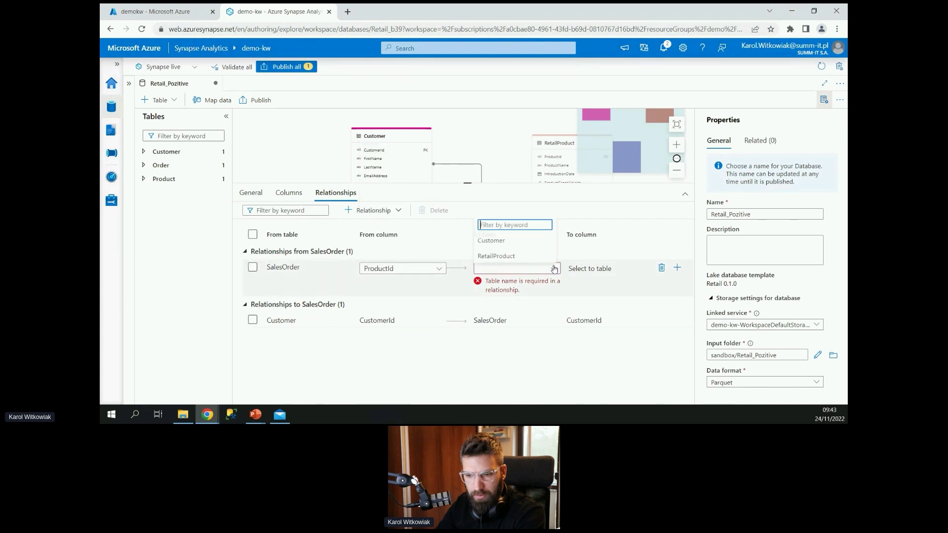
pyautogui.click(516, 256)
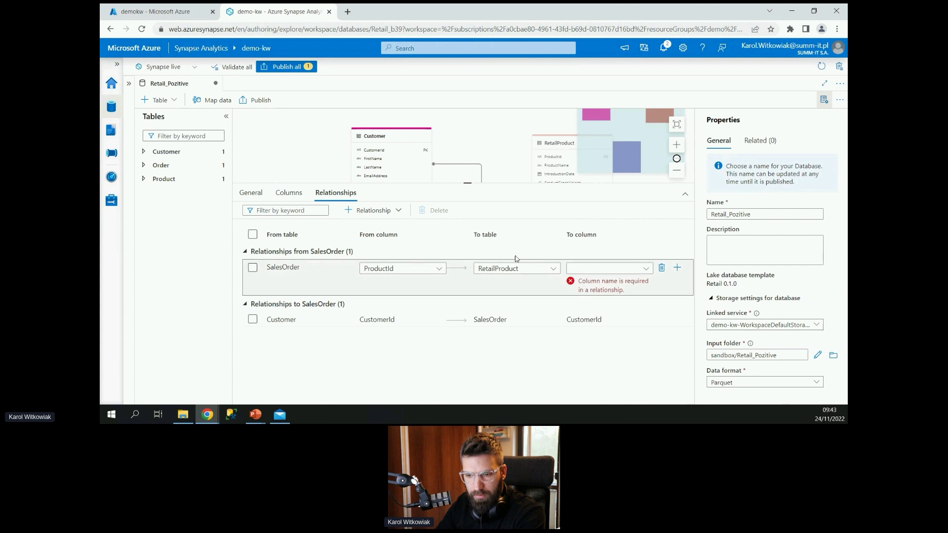
pyautogui.click(643, 270)
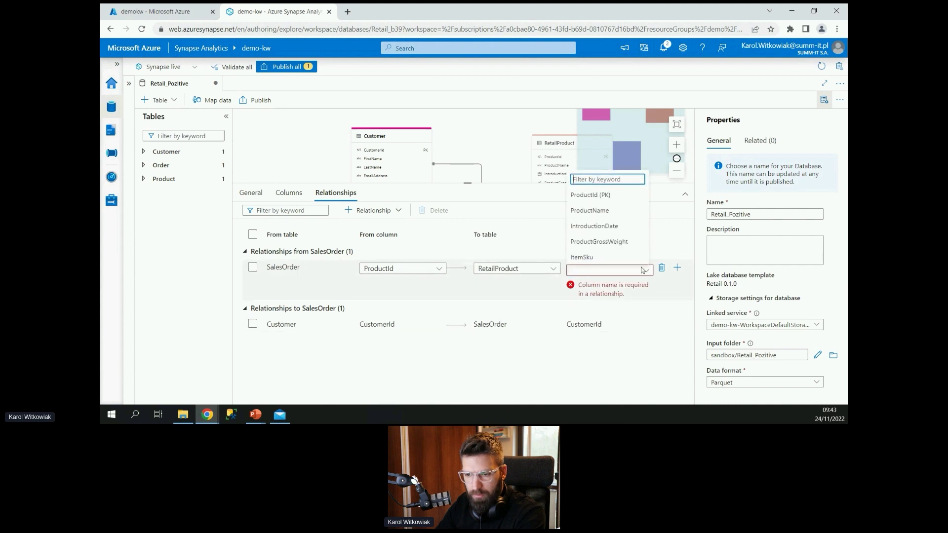
pyautogui.click(626, 198)
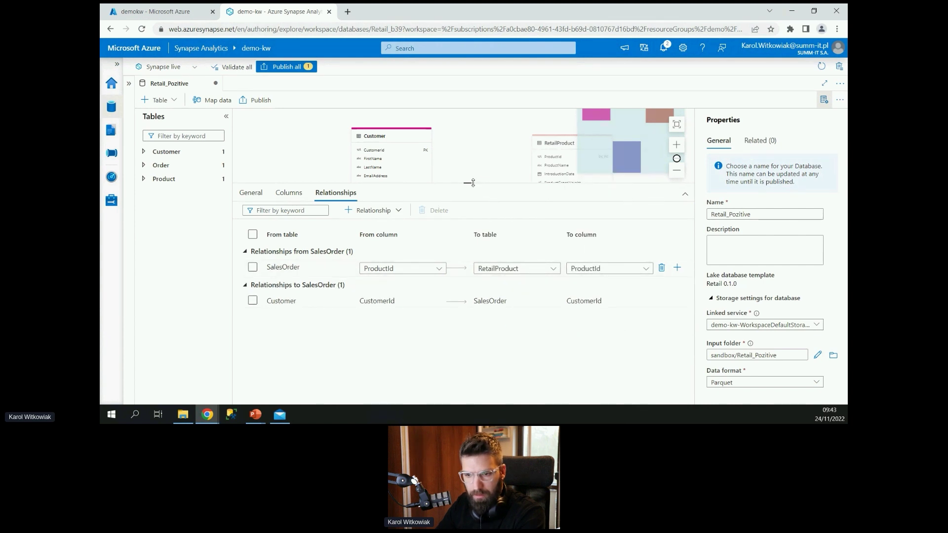
# Step: Rearrange the diagram so SalesOrder sits between and slightly below the Customer and RetailProduct tables
pyautogui.moveTo(473, 183); pyautogui.dragTo(468, 323)
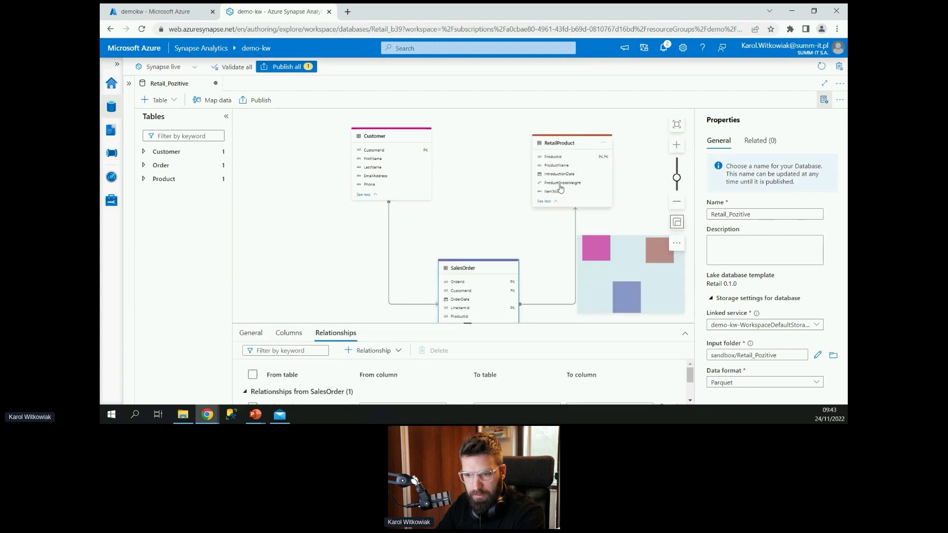
pyautogui.moveTo(567, 145); pyautogui.dragTo(582, 159)
pyautogui.moveTo(390, 137); pyautogui.dragTo(358, 154)
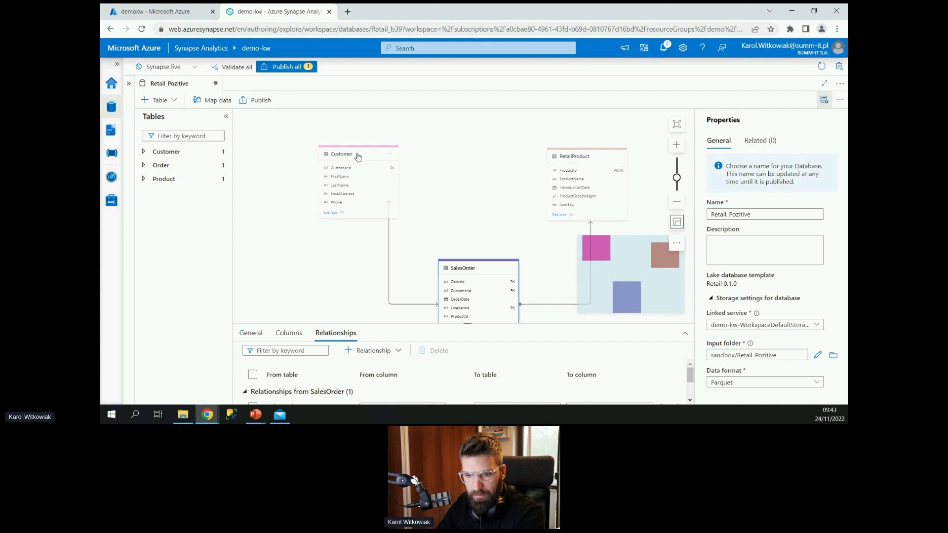
pyautogui.moveTo(446, 264); pyautogui.dragTo(439, 201)
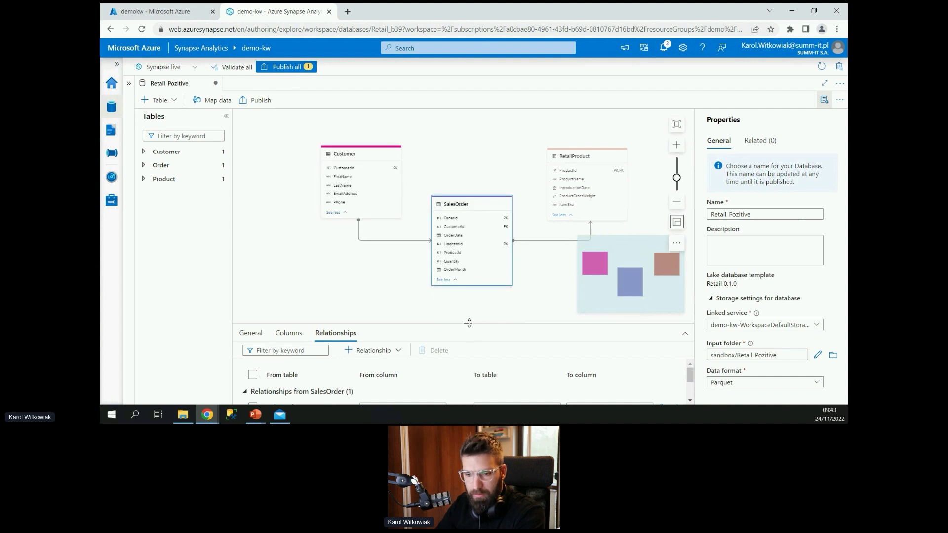
pyautogui.moveTo(469, 323); pyautogui.dragTo(470, 333)
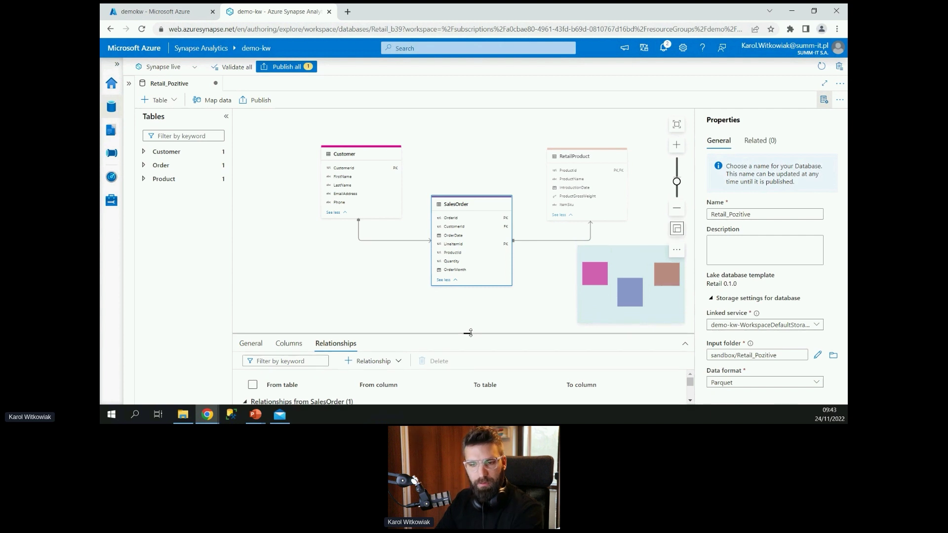
# Step: Publish the pending Retail_Pozitive database to the live environment and dismiss the notification
pyautogui.click(289, 67)
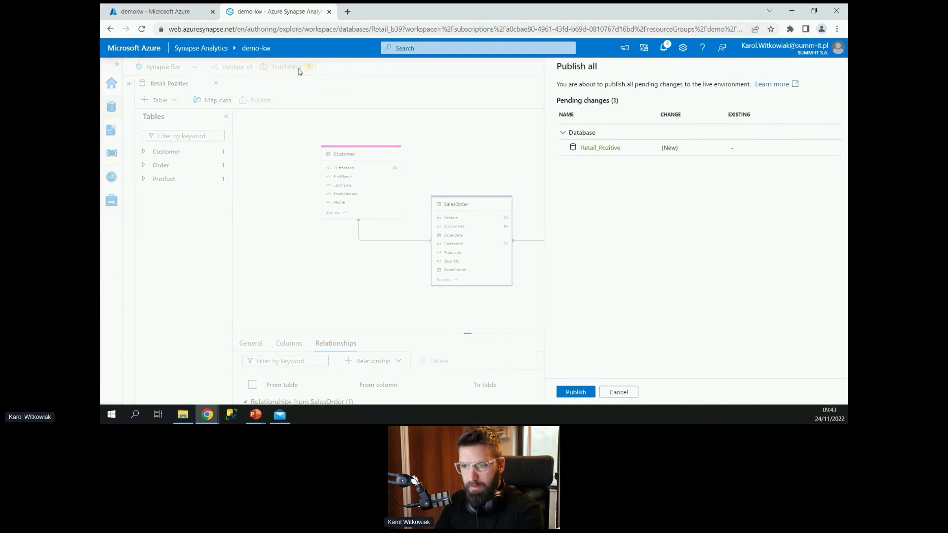
pyautogui.click(562, 394)
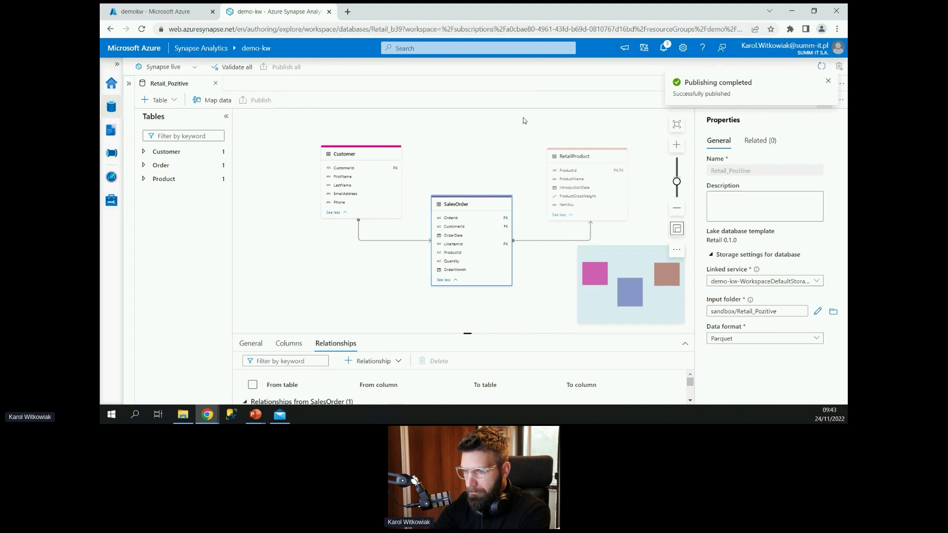
pyautogui.click(828, 82)
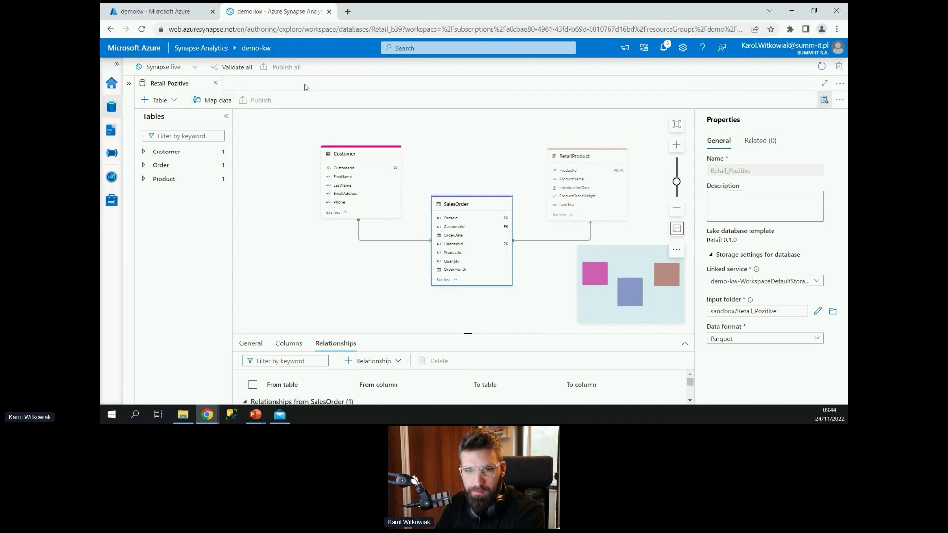
# Step: Start a new data mapping with Azure Data Lake Storage Gen2 as source type and demo-kw-WorkspaceDefaultStorage as linked service
pyautogui.click(220, 100)
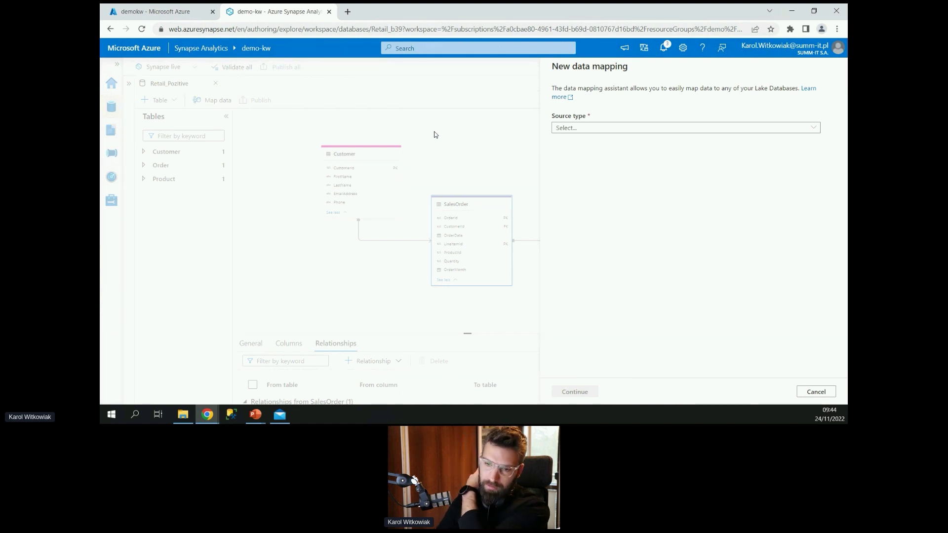
pyautogui.click(626, 128)
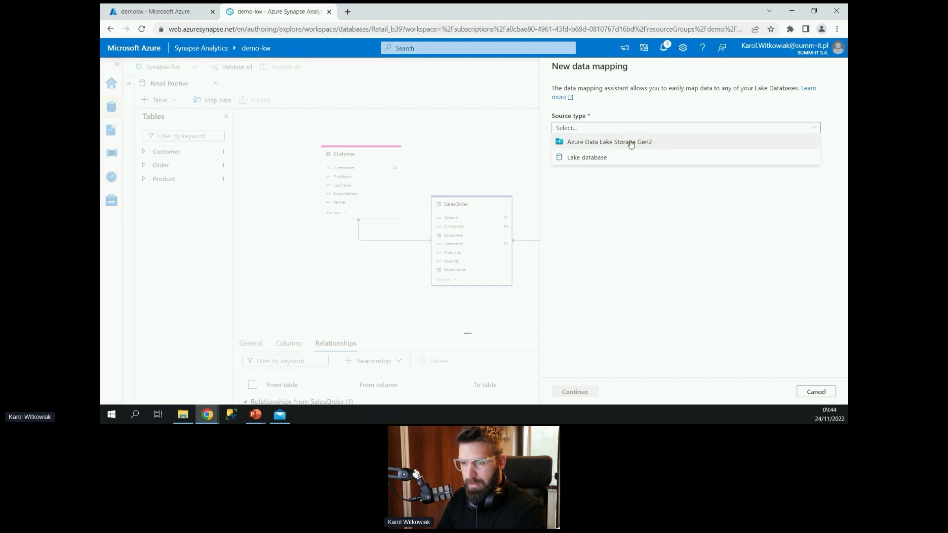
pyautogui.click(630, 142)
pyautogui.click(614, 161)
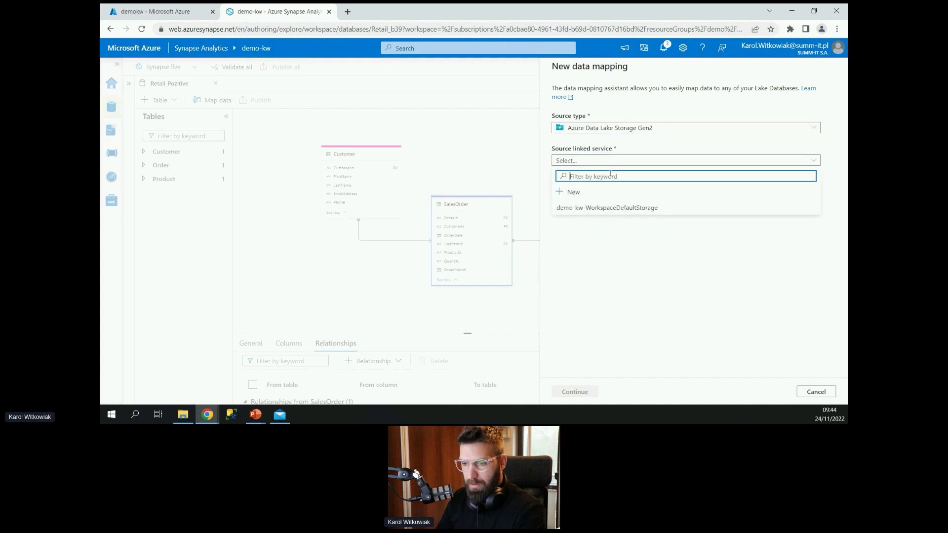
pyautogui.click(608, 208)
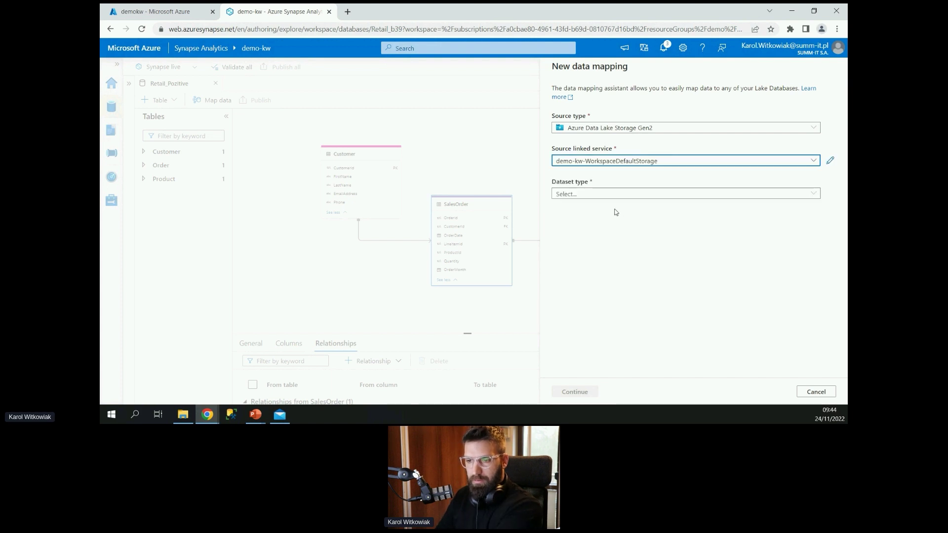
# Step: Set the mapping's dataset type to DelimitedText with the first row as header and Pipe (|) as column delimiter
pyautogui.click(618, 195)
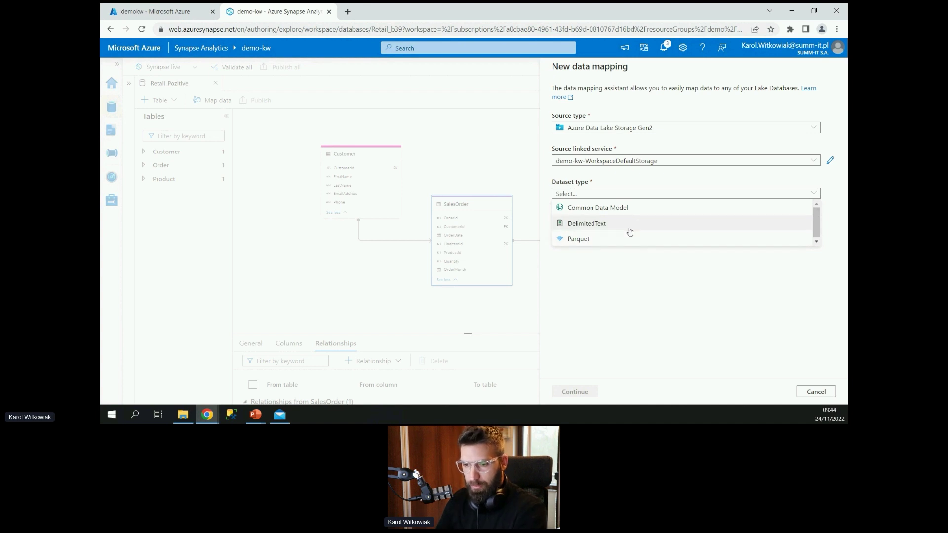
pyautogui.click(629, 225)
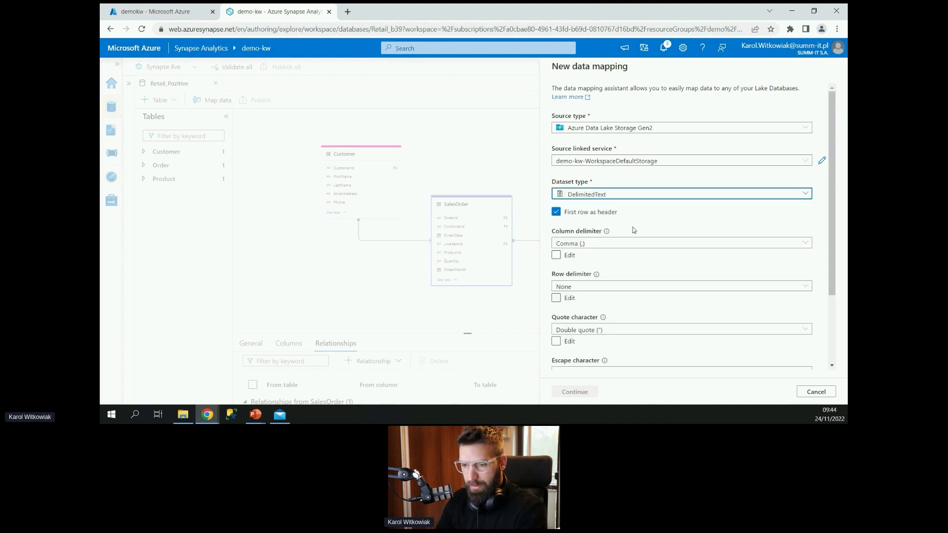
pyautogui.click(556, 212)
pyautogui.click(560, 212)
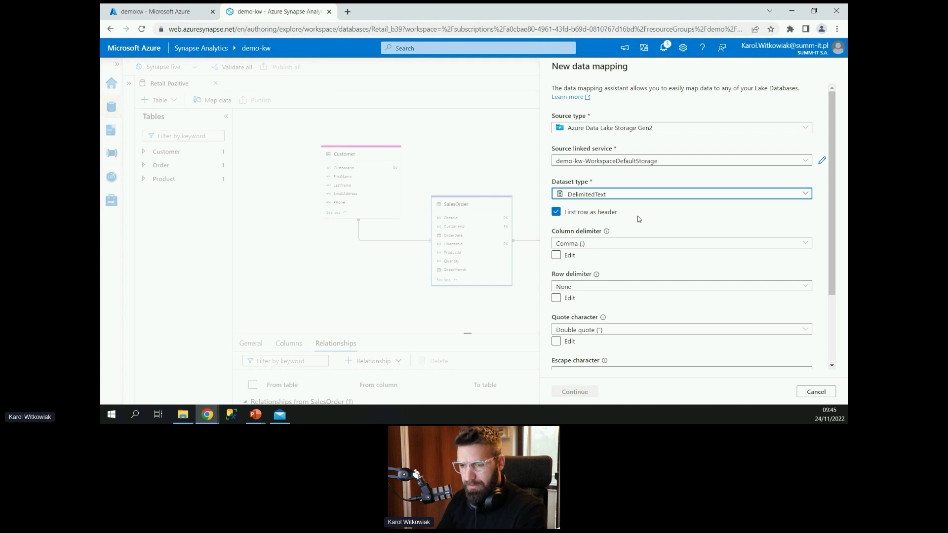
pyautogui.click(581, 244)
pyautogui.click(591, 290)
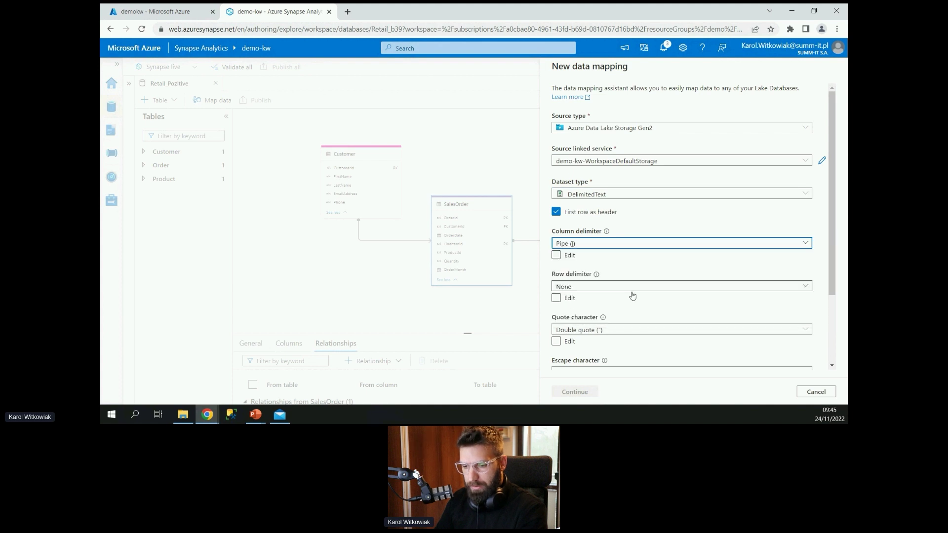
pyautogui.scroll(-2, 642, 299)
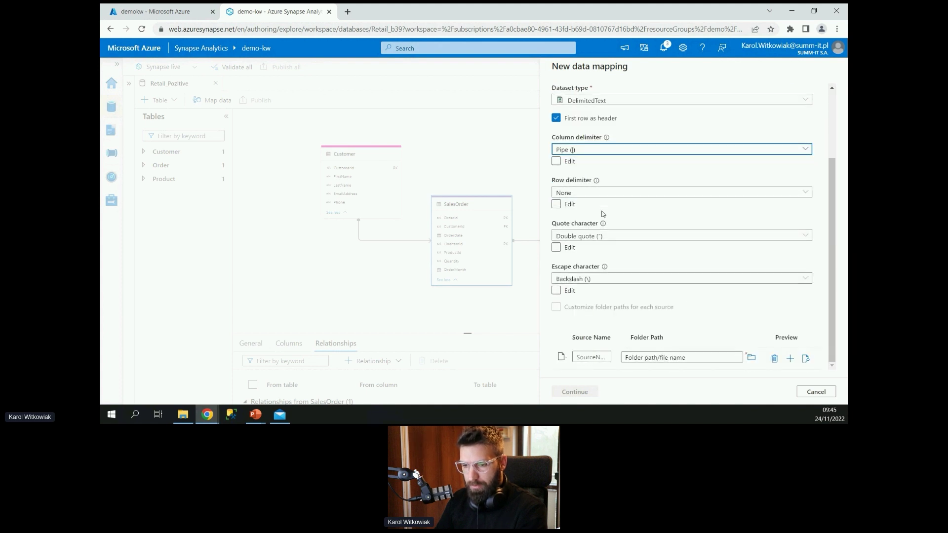
# Step: Set the first mapping source to customer.csv from sandbox/pozitive-tech/AdventureWorks/Customer
pyautogui.click(603, 293)
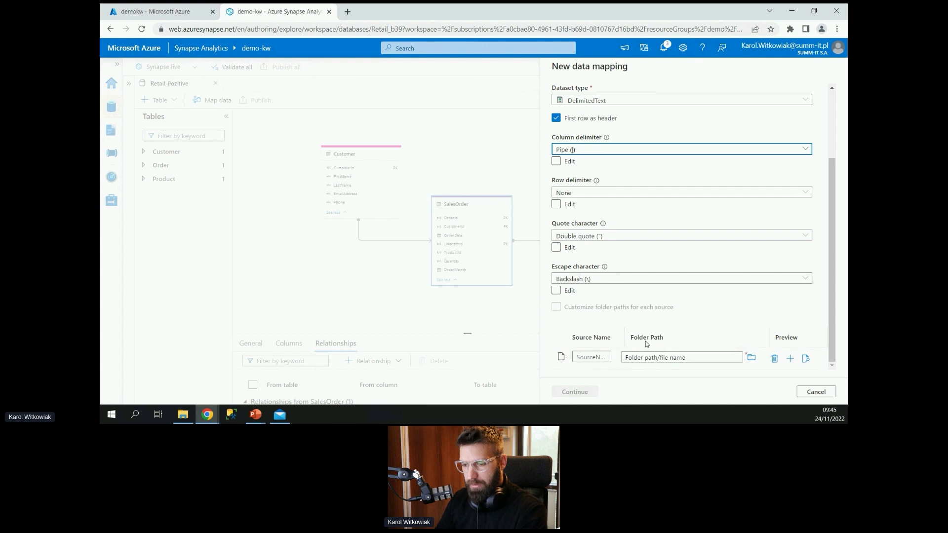
pyautogui.click(751, 362)
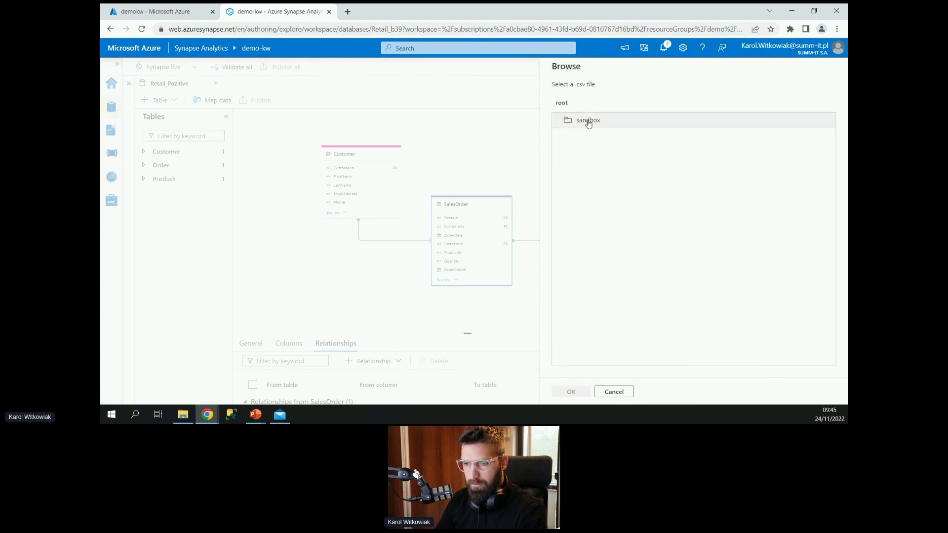
pyautogui.click(588, 122)
pyautogui.doubleClick(589, 123)
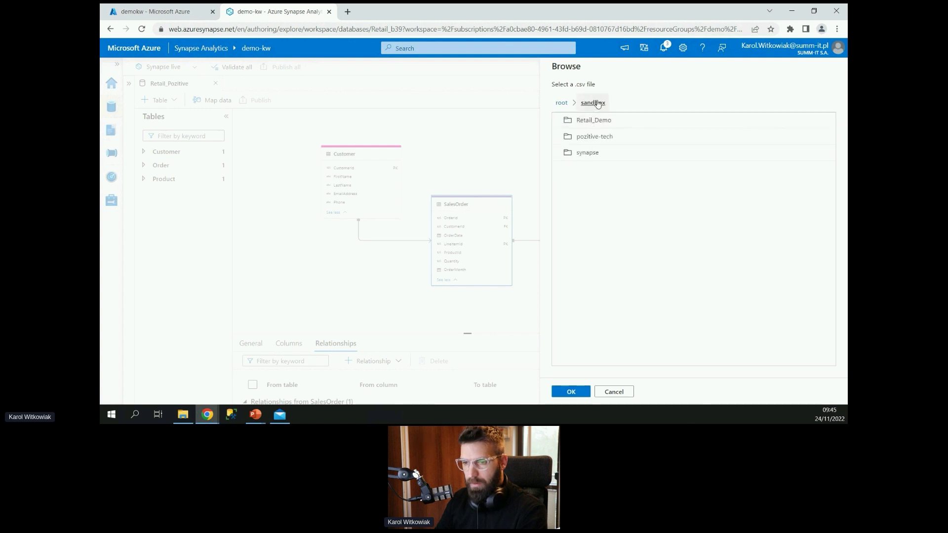
pyautogui.doubleClick(602, 143)
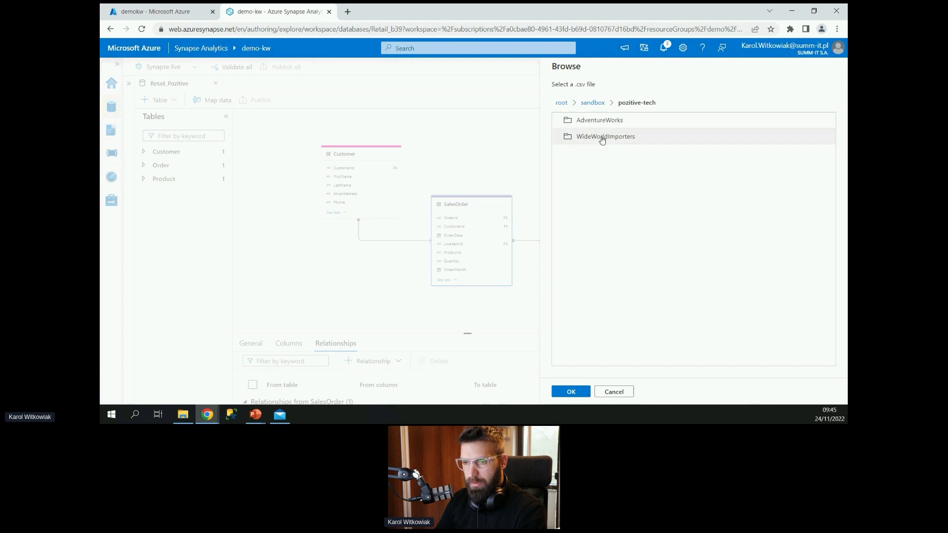
pyautogui.doubleClick(606, 120)
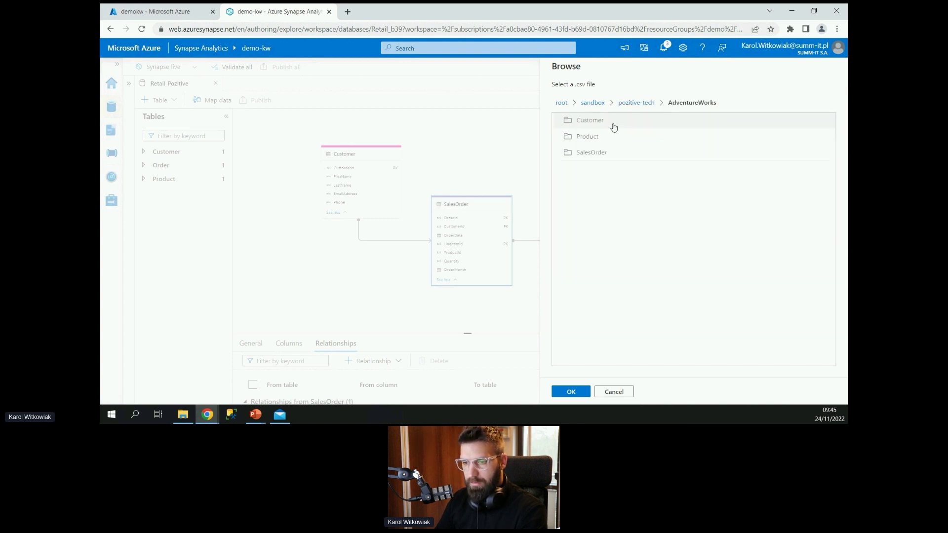
pyautogui.doubleClick(591, 122)
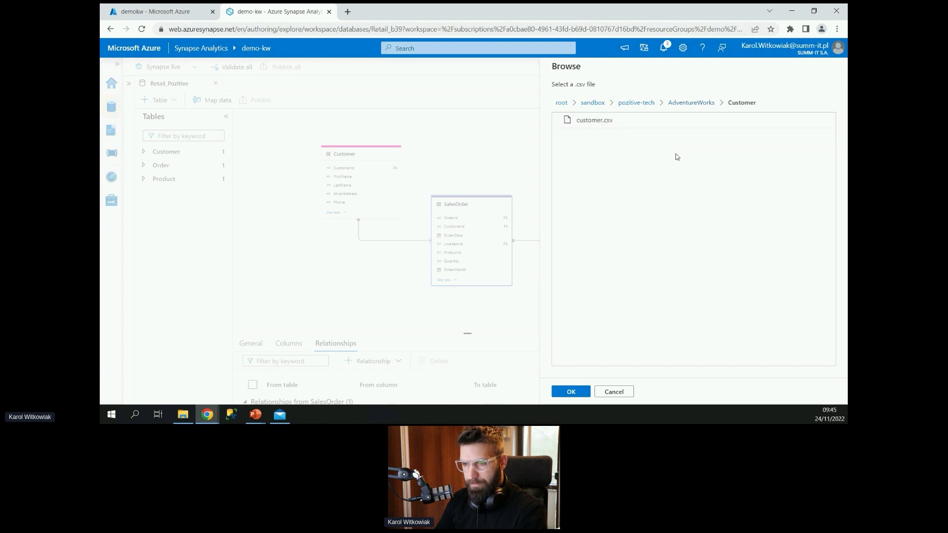
pyautogui.click(588, 121)
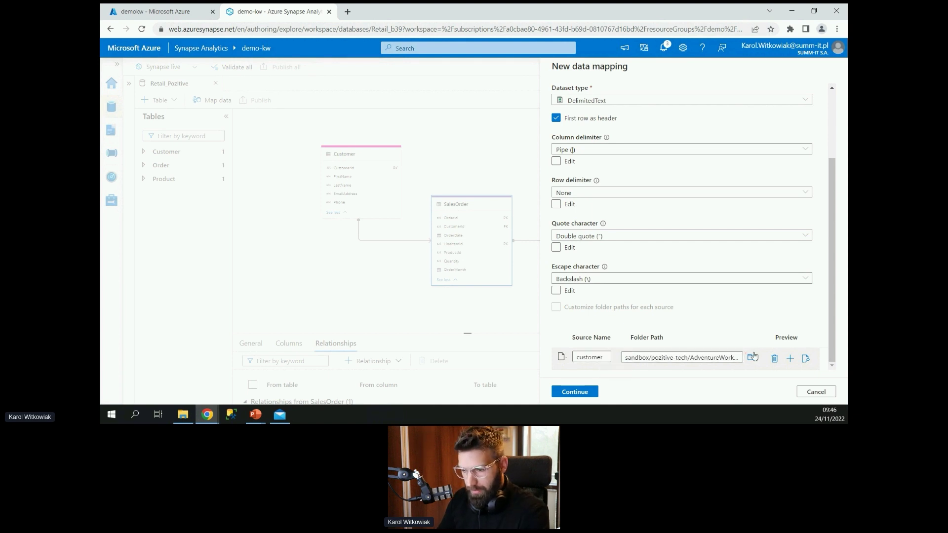
# Step: Add a second source to the mapping using product.csv from sandbox/pozitive-tech/AdventureWorks/Product
pyautogui.click(791, 360)
pyautogui.click(752, 356)
pyautogui.click(609, 127)
pyautogui.doubleClick(602, 127)
pyautogui.doubleClick(588, 136)
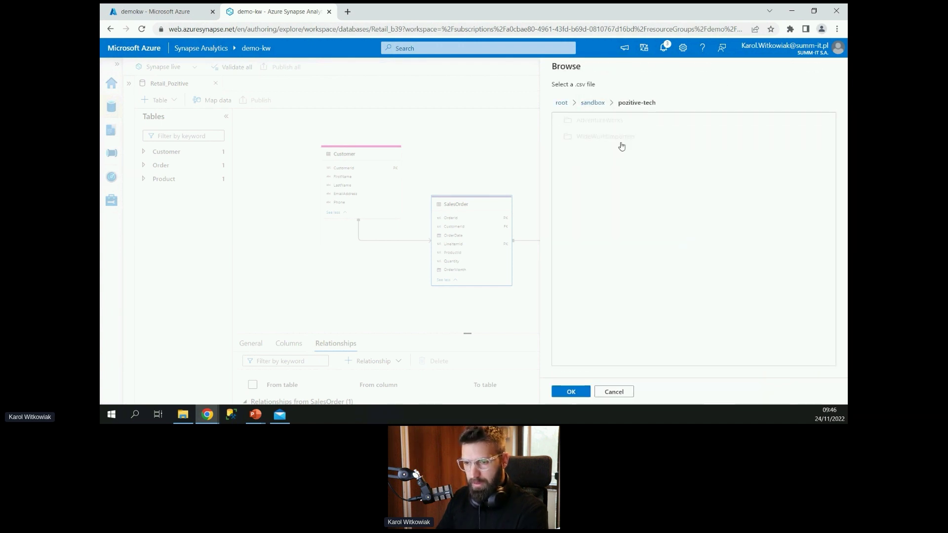
pyautogui.doubleClick(602, 124)
pyautogui.doubleClick(599, 136)
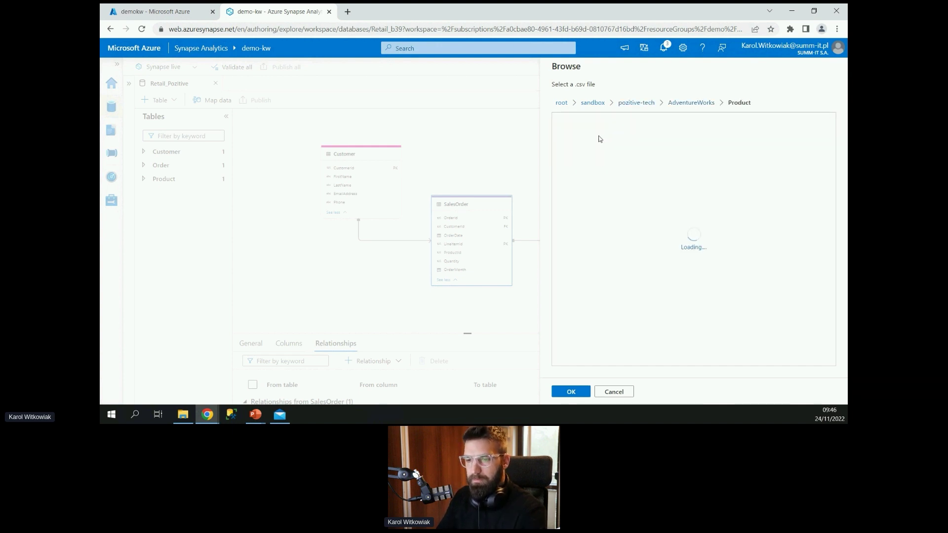
pyautogui.click(595, 120)
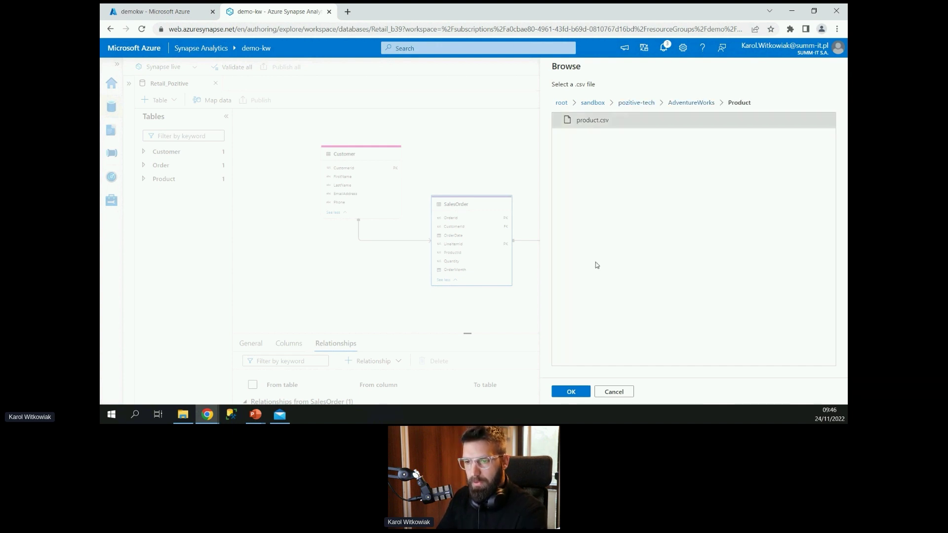
pyautogui.click(578, 394)
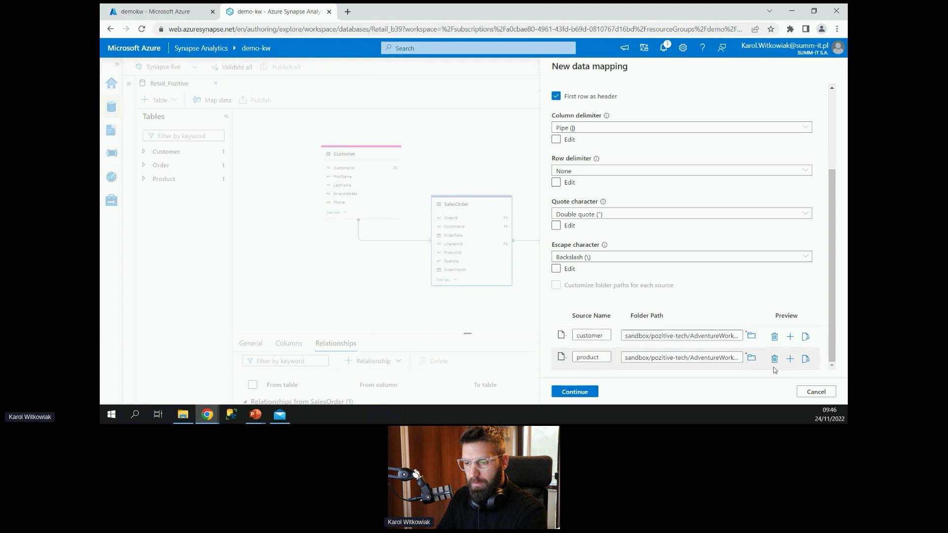
# Step: Add a third source to the mapping using salesorder.csv from sandbox/pozitive-tech/AdventureWorks/SalesOrder
pyautogui.click(790, 359)
pyautogui.scroll(-1, 785, 362)
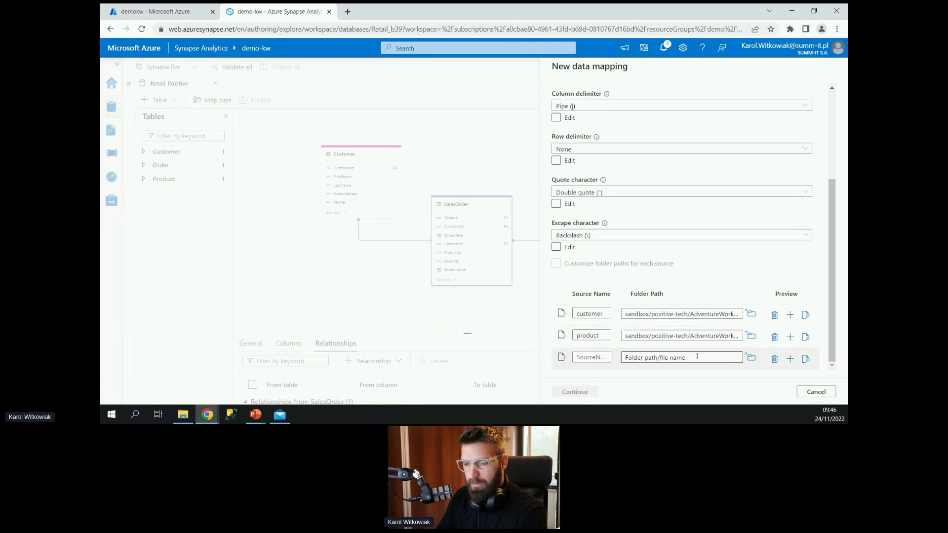
pyautogui.click(751, 356)
pyautogui.click(592, 120)
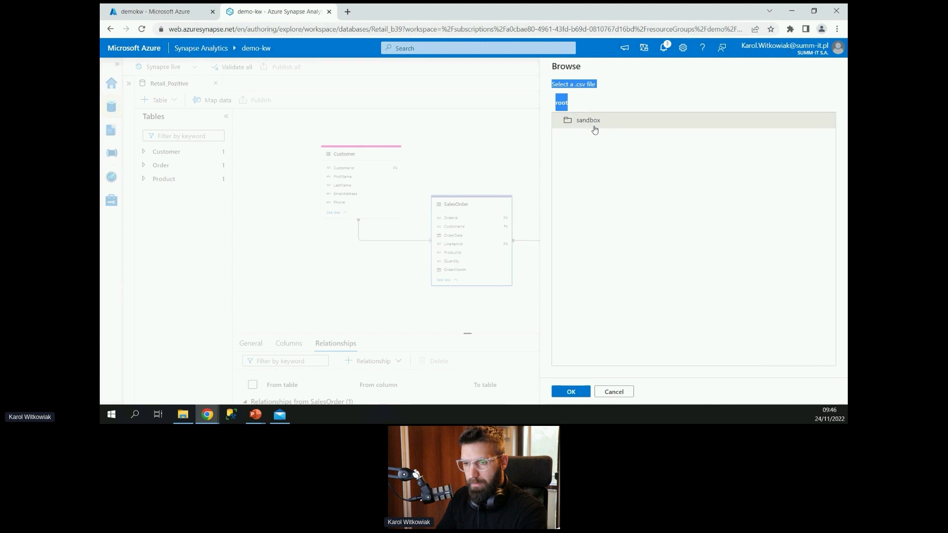
pyautogui.doubleClick(596, 124)
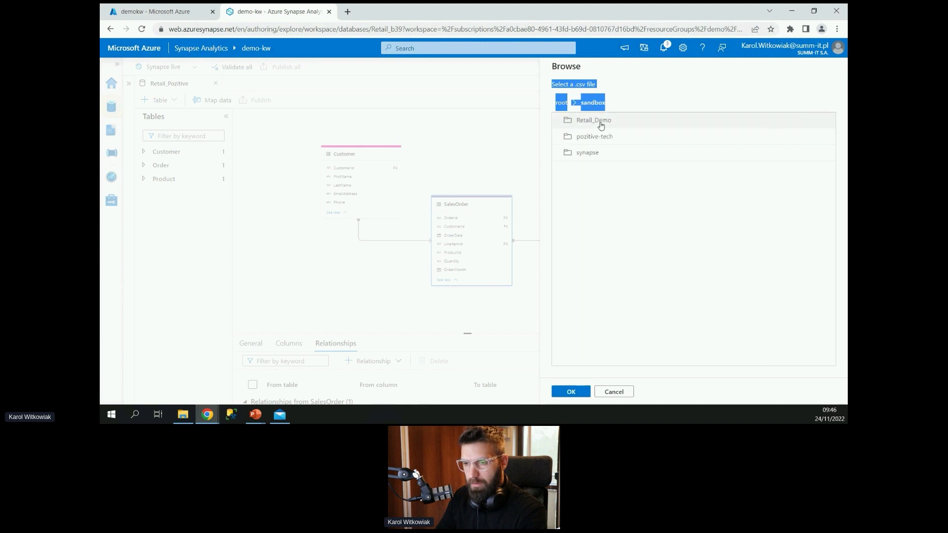
pyautogui.doubleClick(599, 137)
pyautogui.doubleClick(603, 123)
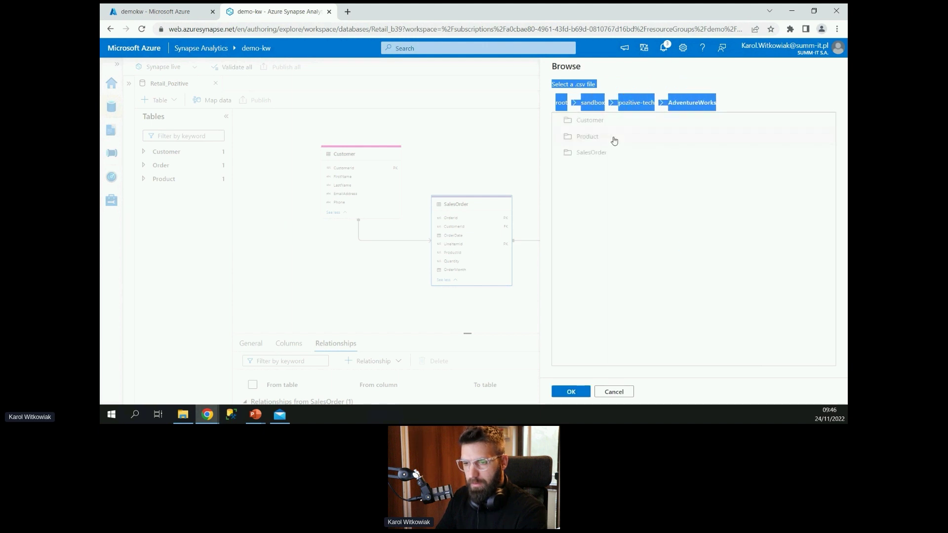
pyautogui.doubleClick(609, 152)
pyautogui.click(588, 122)
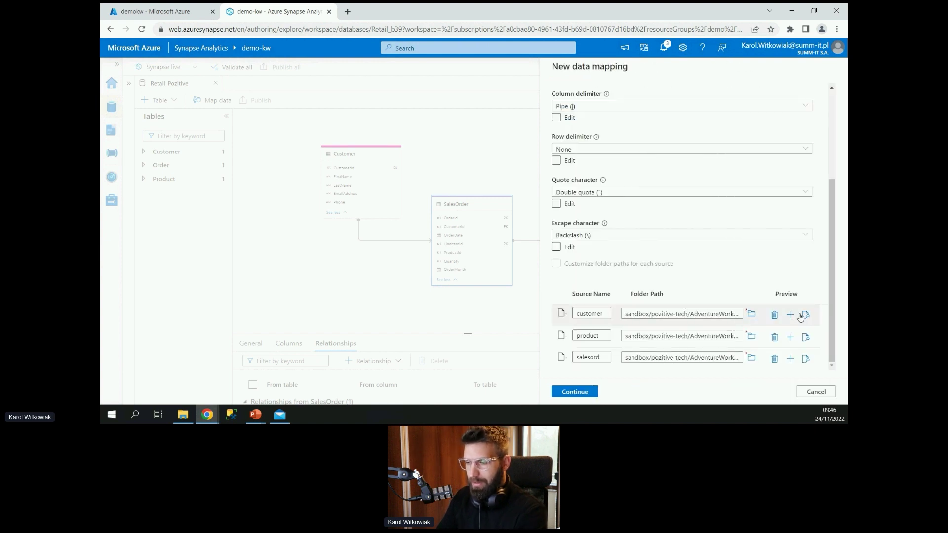
# Step: Preview the customer source's data, look through its rows and columns, and close the preview
pyautogui.click(808, 316)
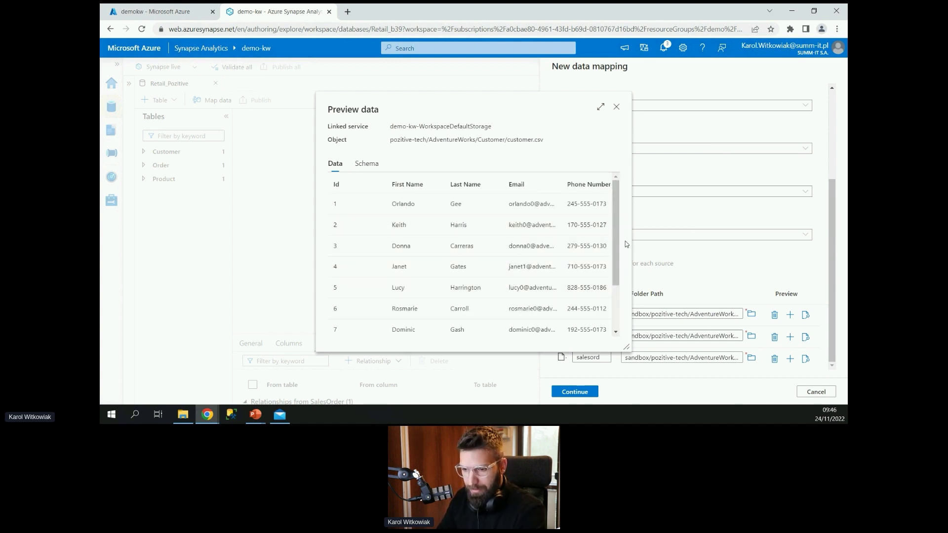
pyautogui.moveTo(614, 275); pyautogui.dragTo(613, 224)
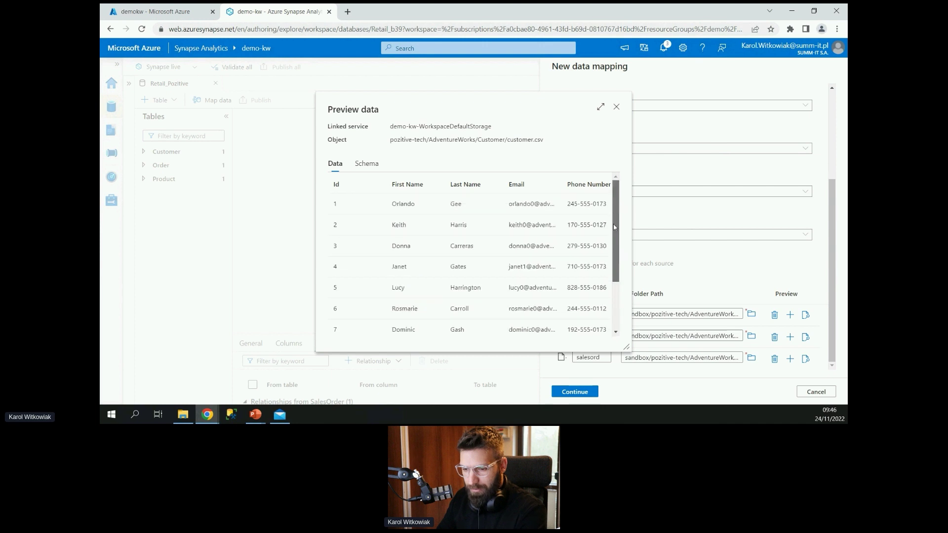
pyautogui.scroll(-3, 585, 315)
pyautogui.moveTo(559, 333); pyautogui.dragTo(431, 334)
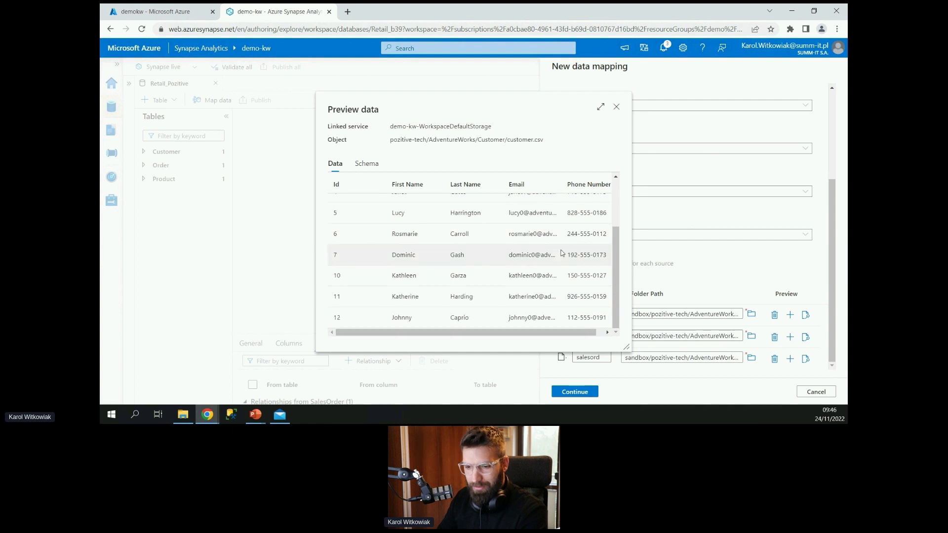
pyautogui.scroll(3, 519, 257)
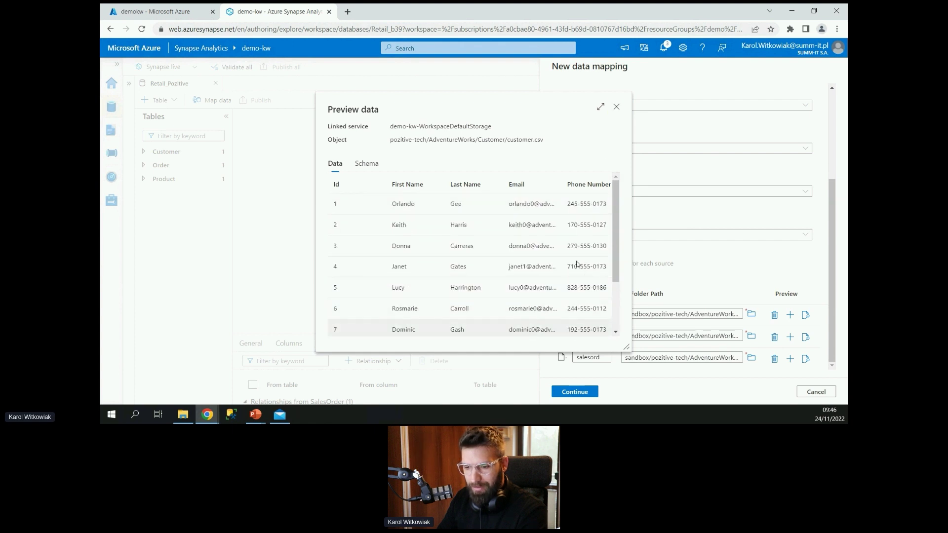
pyautogui.click(618, 113)
# Step: Preview the product source's data, check all its rows and columns, and close the preview
pyautogui.click(806, 336)
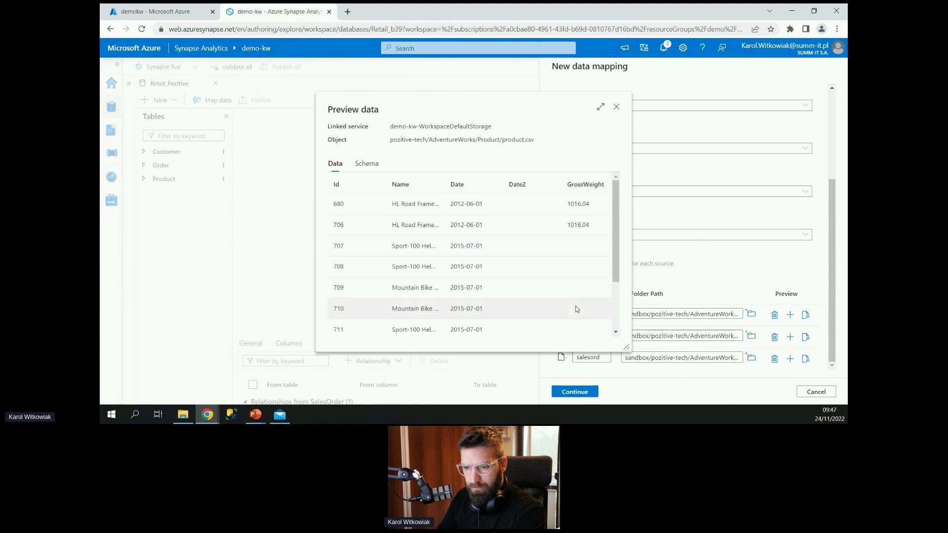
pyautogui.scroll(-5, 577, 309)
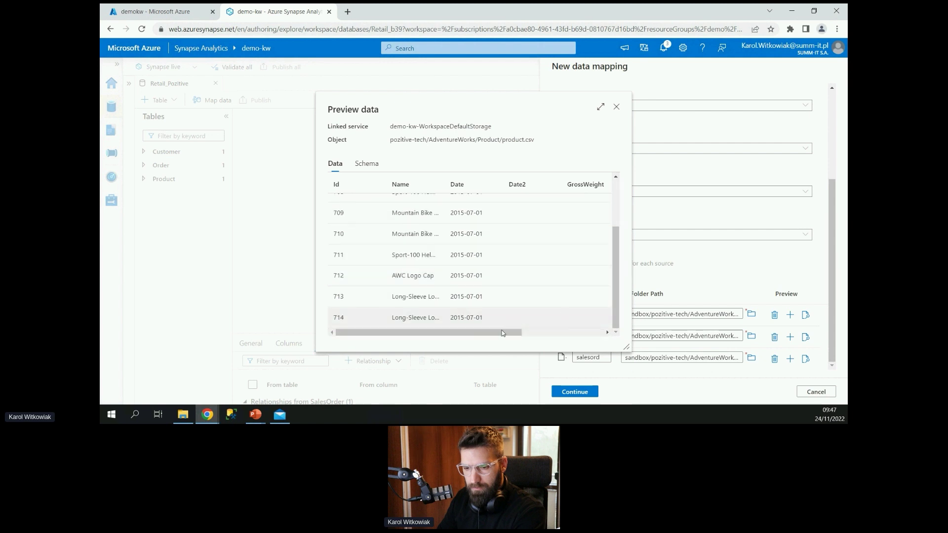
pyautogui.hscroll(5, 577, 316)
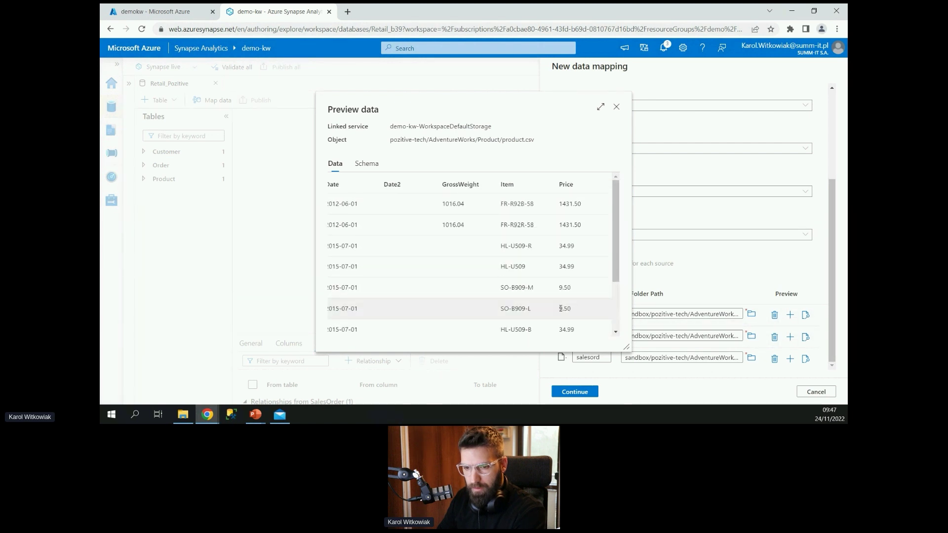
pyautogui.hscroll(-5, 574, 334)
pyautogui.scroll(3, 529, 260)
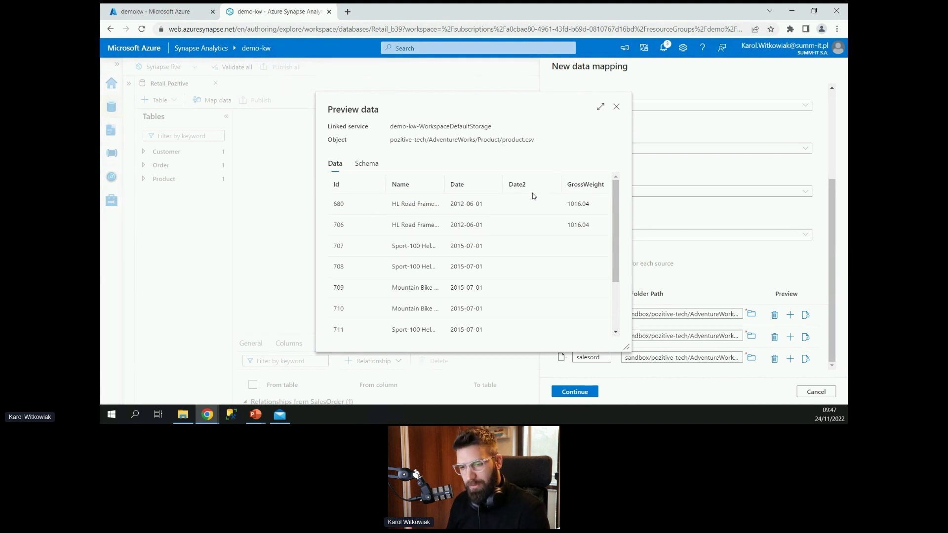
pyautogui.moveTo(615, 247); pyautogui.dragTo(616, 294)
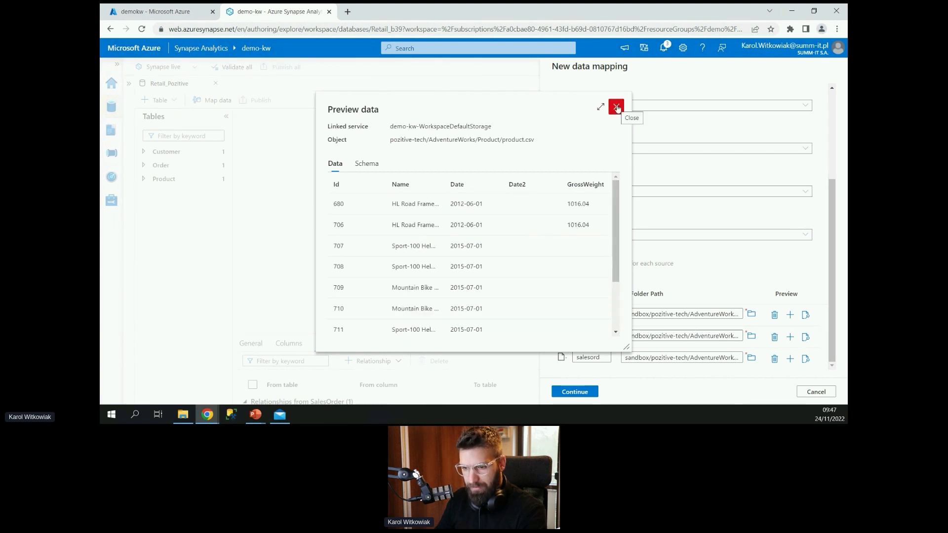
pyautogui.click(616, 107)
# Step: Preview the sales order source's data, look through its rows, and close the preview
pyautogui.click(806, 359)
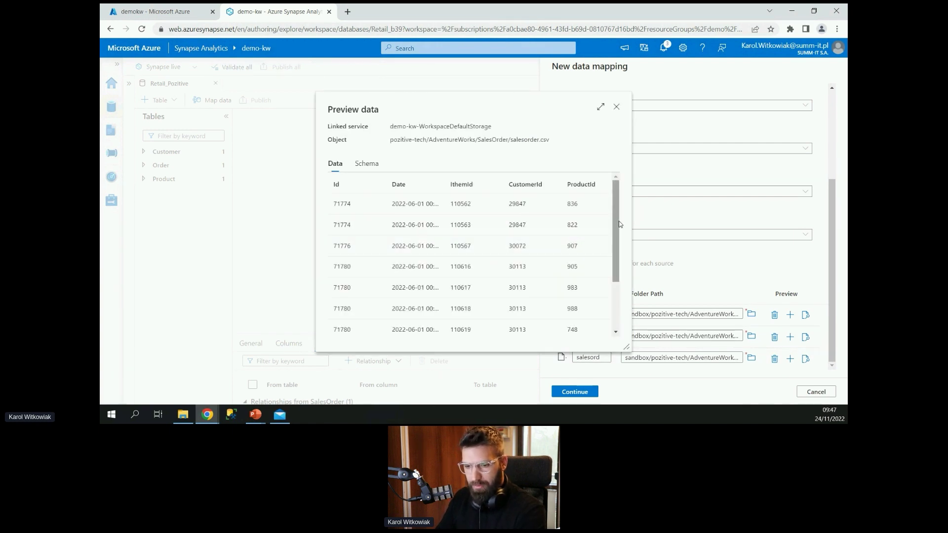
pyautogui.scroll(-3, 619, 226)
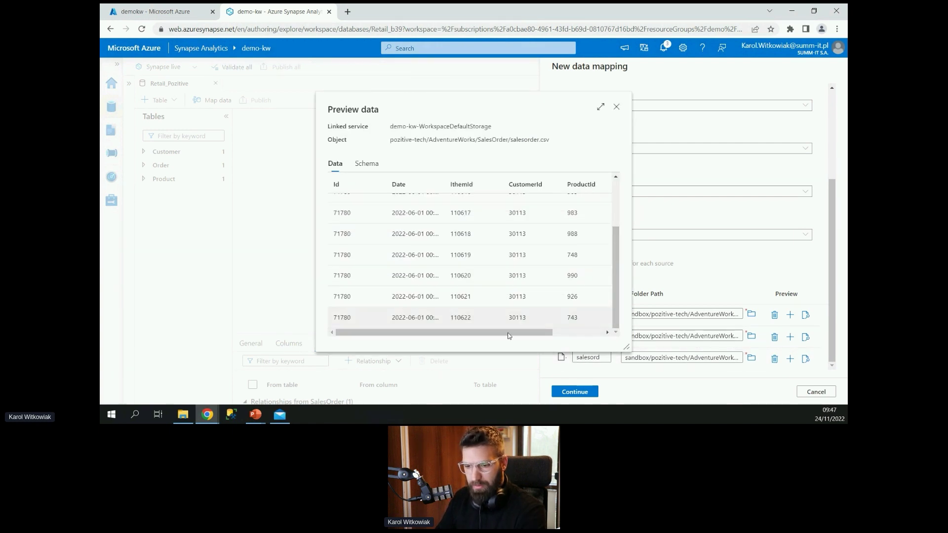
pyautogui.click(616, 107)
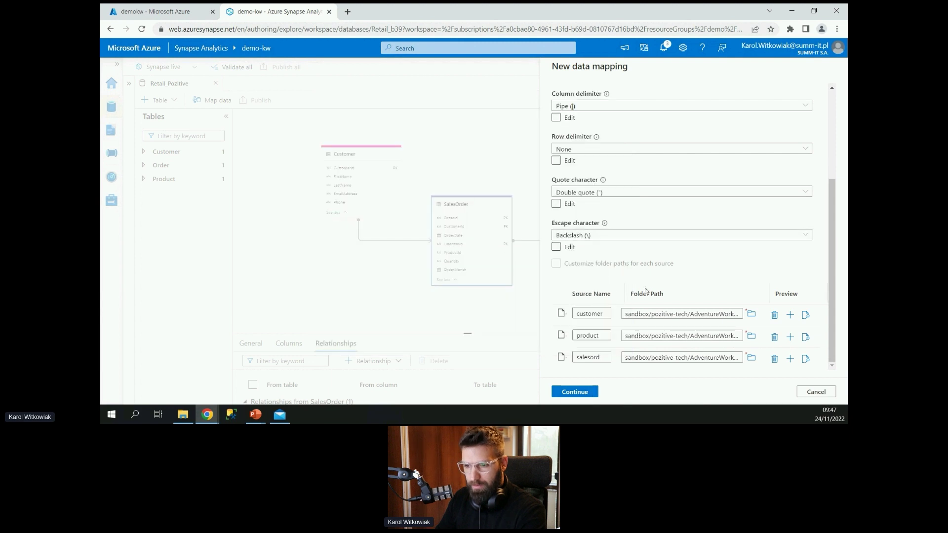
# Step: Continue with the three sources and create the data mapping under the name MappingAdventureWorks
pyautogui.scroll(5, 645, 291)
pyautogui.click(580, 393)
pyautogui.click(608, 103)
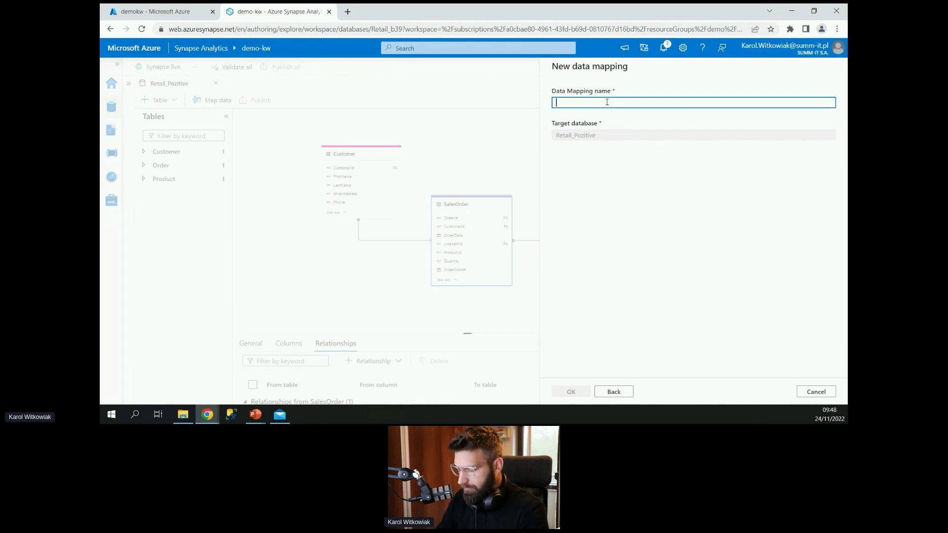
pyautogui.write('Mapping')
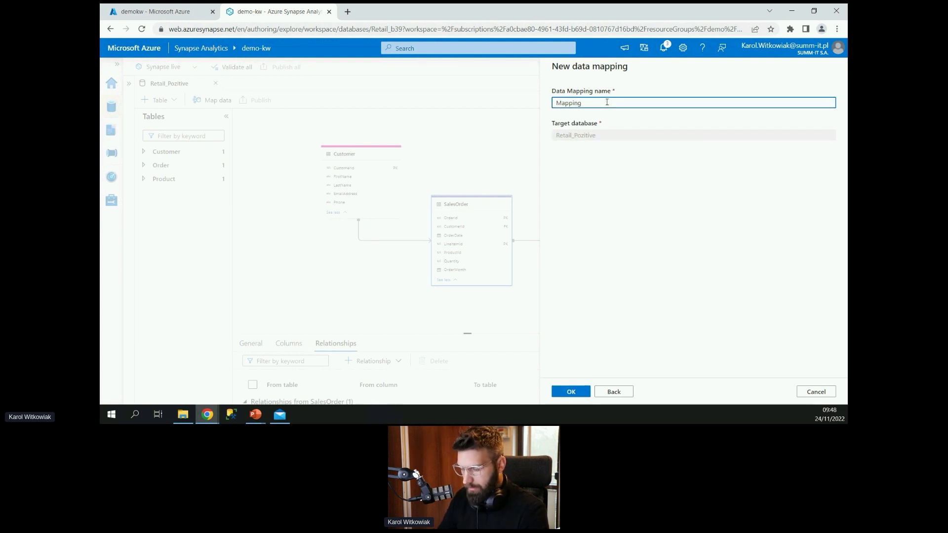
pyautogui.write('Adven')
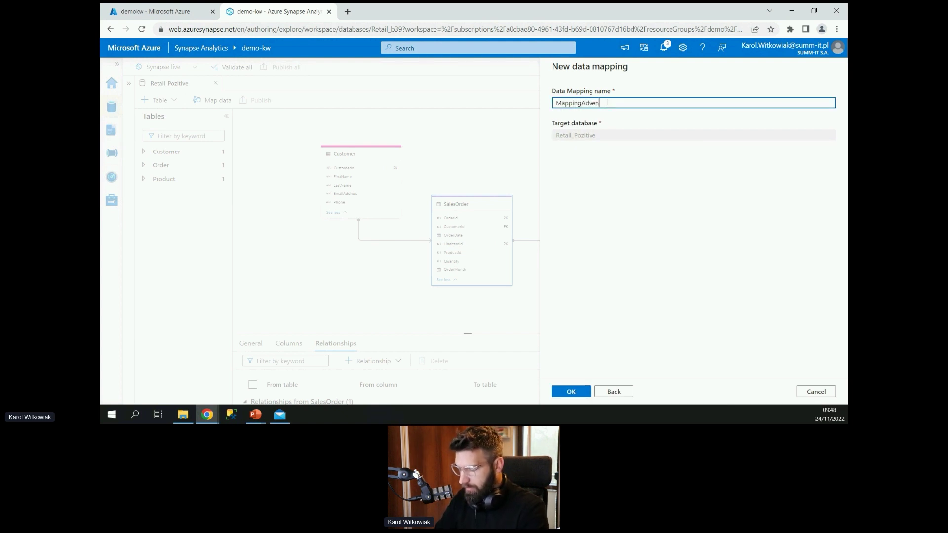
pyautogui.write('tureWorks')
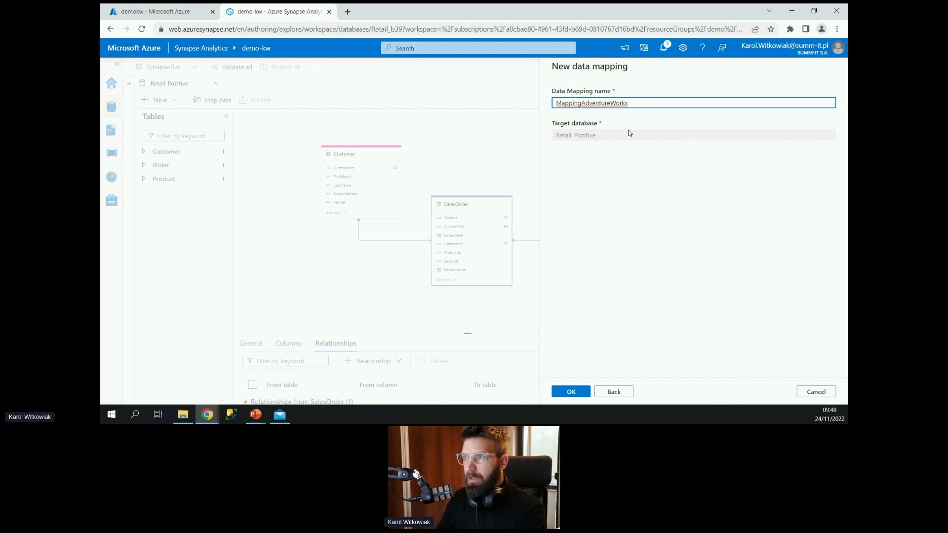
pyautogui.moveTo(630, 102); pyautogui.dragTo(545, 103)
pyautogui.click(691, 97)
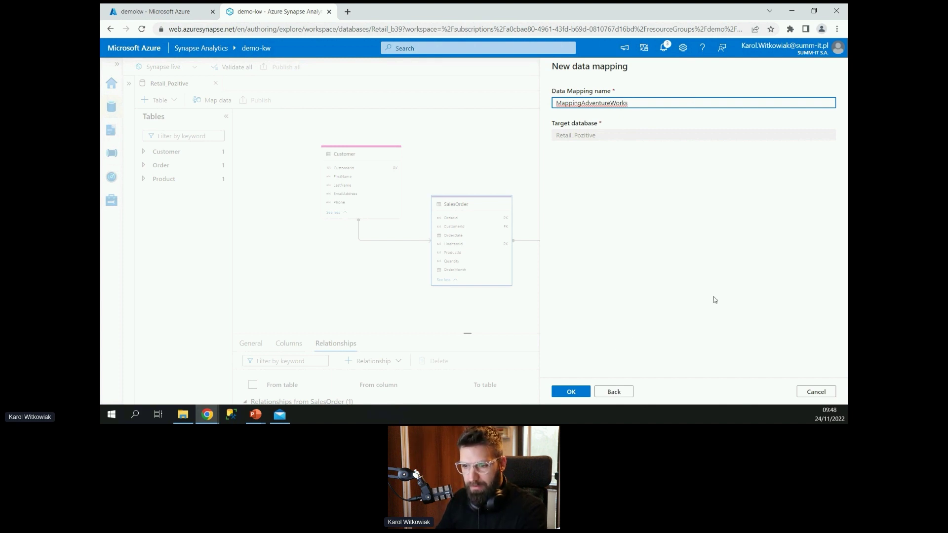
pyautogui.click(571, 393)
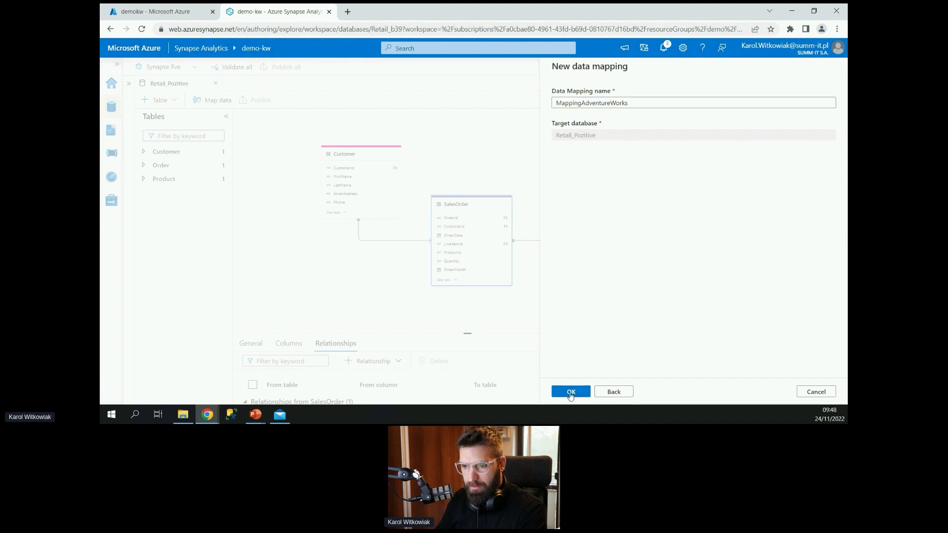
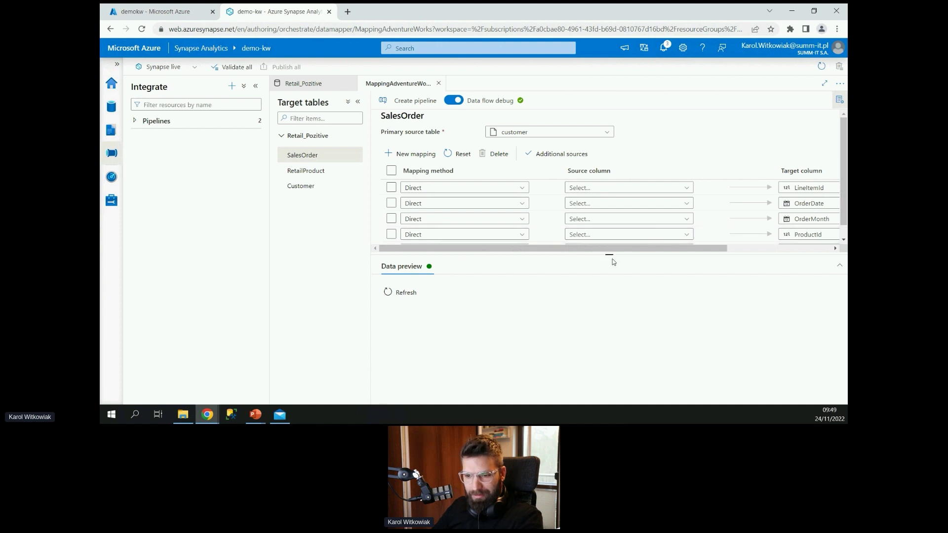
# Step: Enlarge the column mapping list for the SalesOrder table and close the MappingAdventureWorks mapping
pyautogui.moveTo(609, 255); pyautogui.dragTo(617, 284)
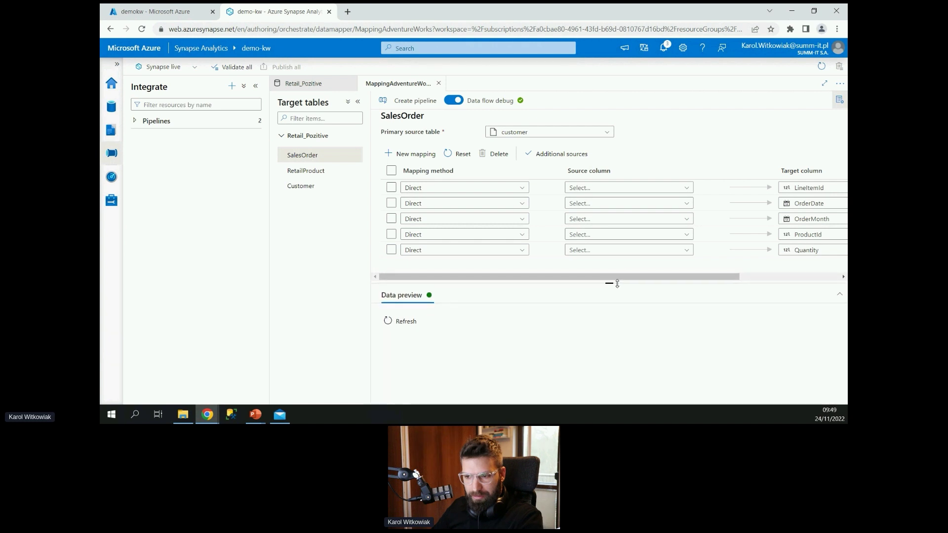
pyautogui.moveTo(442, 277)
pyautogui.mouseDown()
pyautogui.moveTo(634, 282)
pyautogui.moveTo(428, 282)
pyautogui.mouseUp()
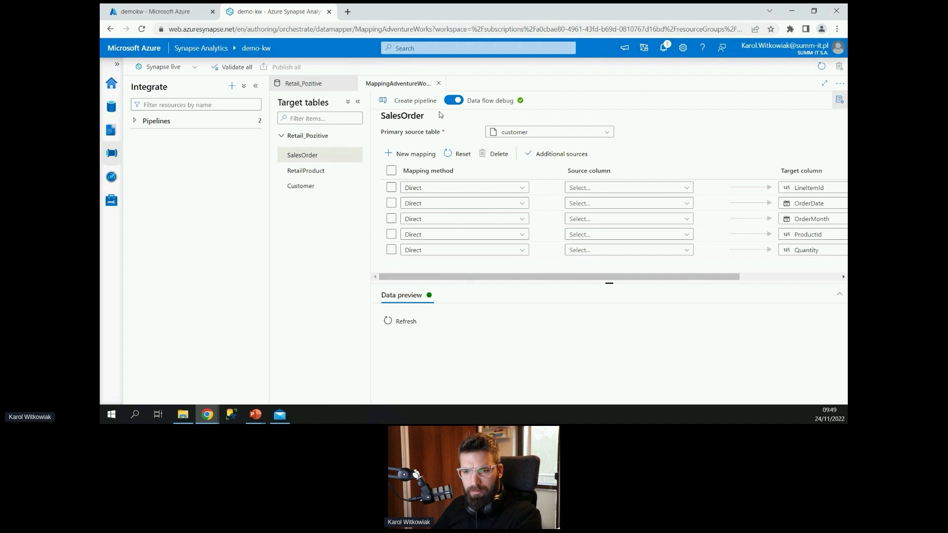
pyautogui.click(439, 84)
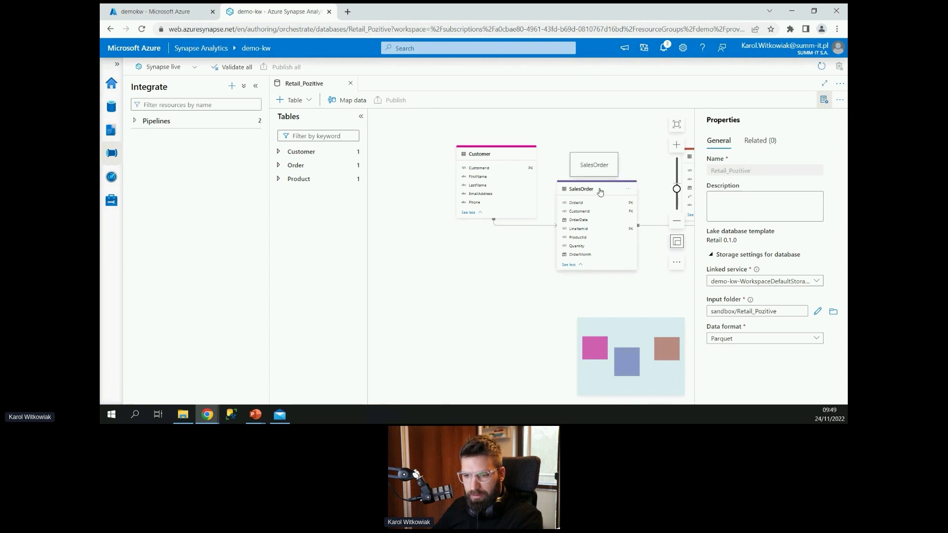
# Step: Show the columns of the RetailProduct table in the Retail_Pozitive database and enlarge the column list
pyautogui.click(567, 190)
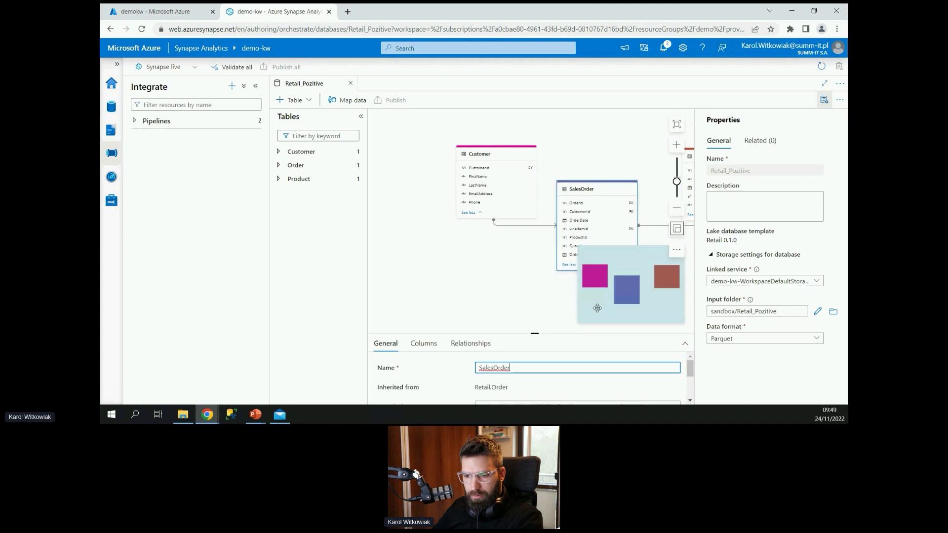
pyautogui.moveTo(597, 308); pyautogui.dragTo(623, 302)
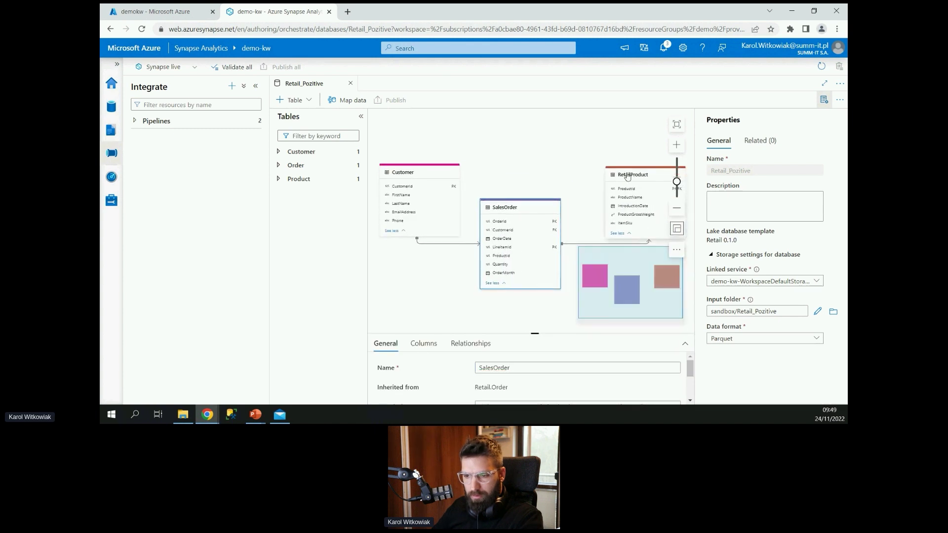
pyautogui.click(628, 179)
pyautogui.click(423, 344)
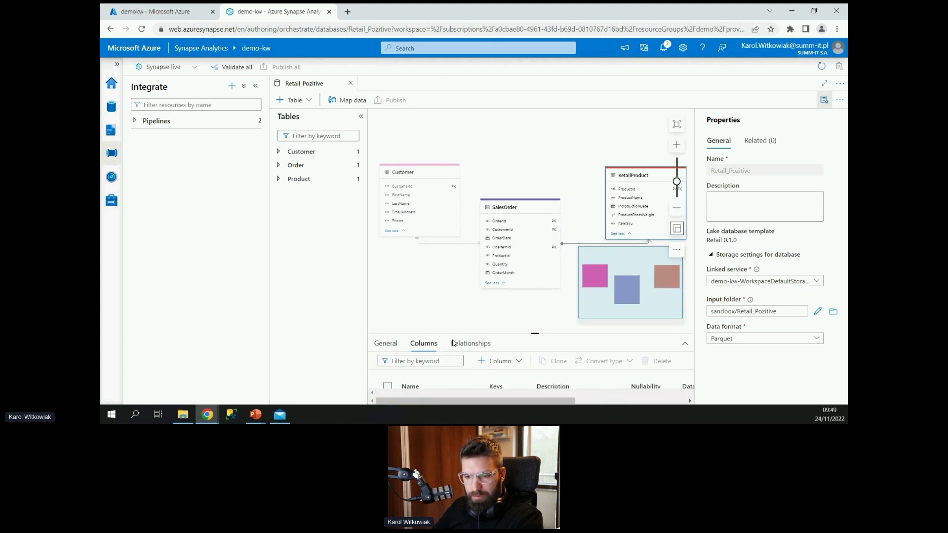
pyautogui.moveTo(535, 341); pyautogui.dragTo(535, 157)
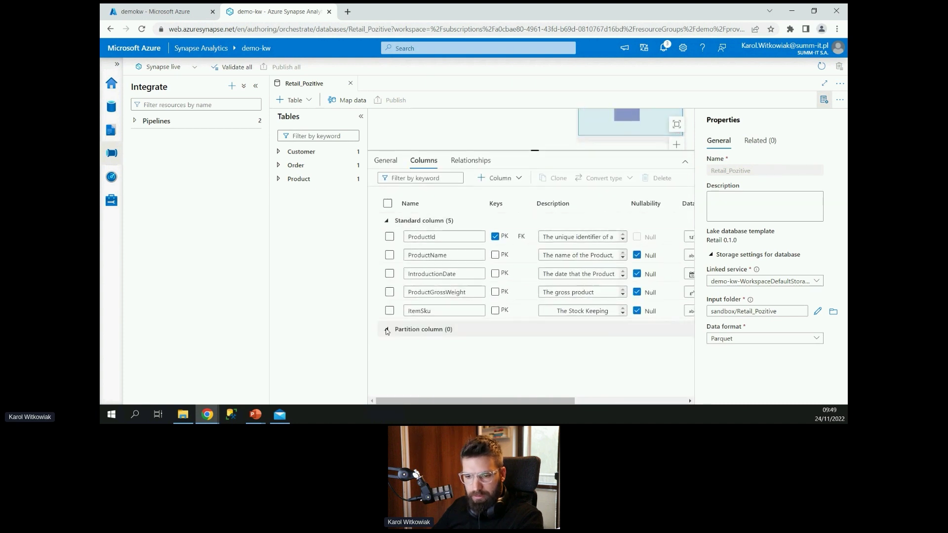
# Step: Add a new standard column named Price to the RetailProduct table
pyautogui.click(496, 178)
pyautogui.click(508, 194)
pyautogui.click(455, 328)
pyautogui.press('BackSpace')
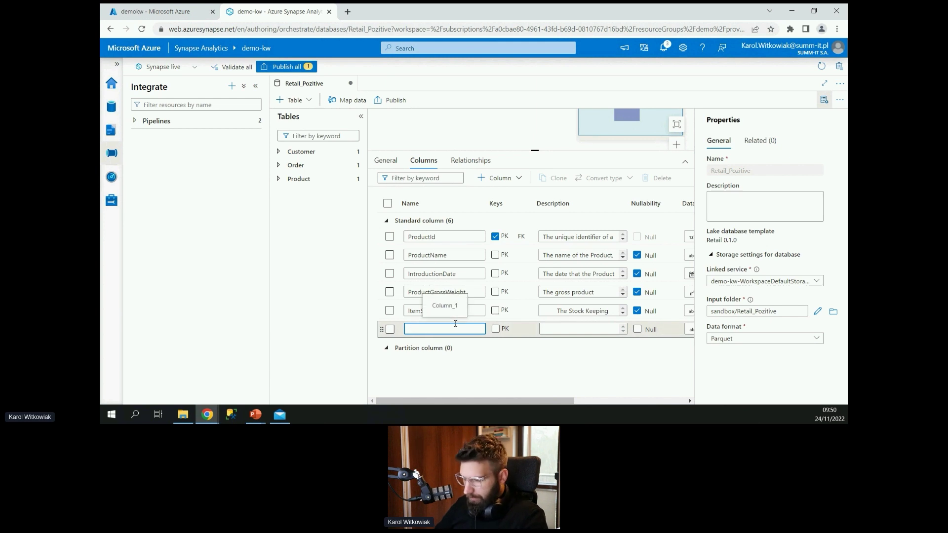
pyautogui.click(453, 328)
pyautogui.write('P')
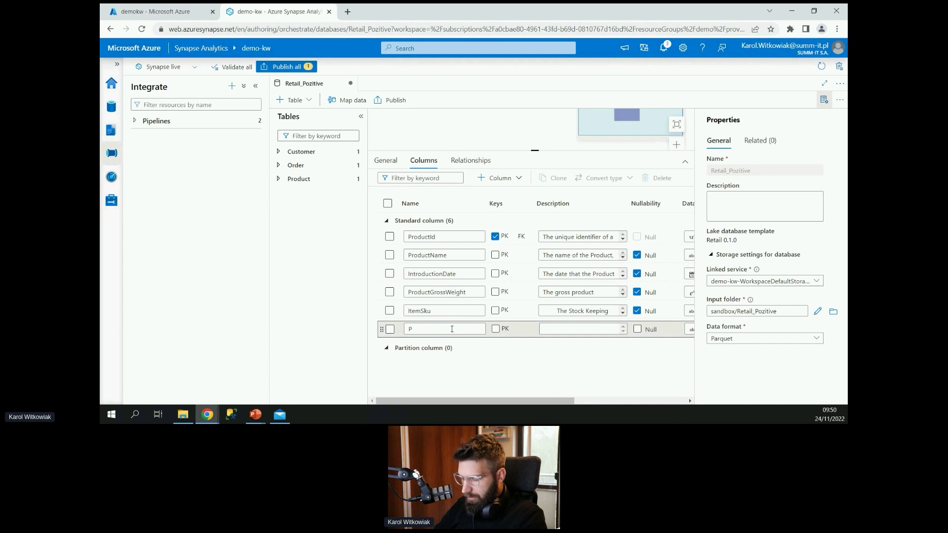
pyautogui.click(451, 329)
pyautogui.write('r')
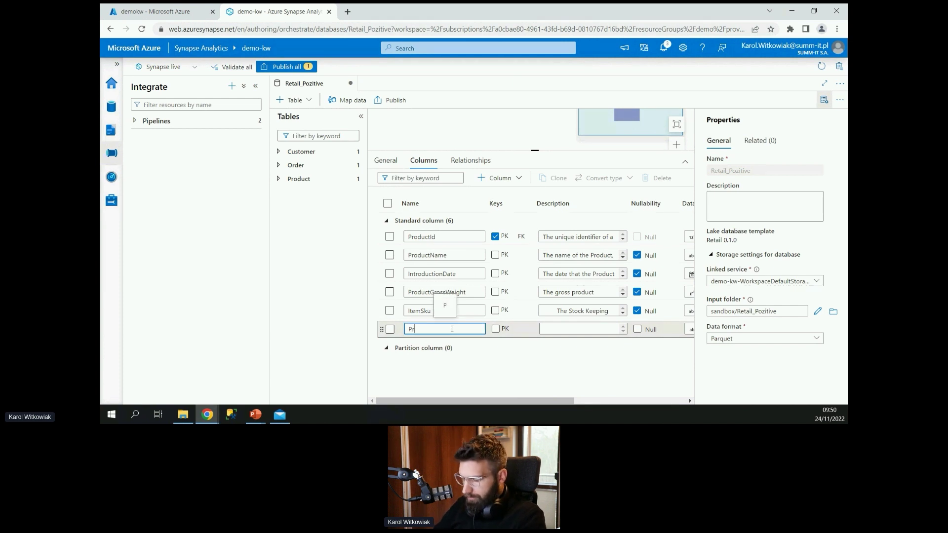
pyautogui.write('ice')
pyautogui.click(461, 310)
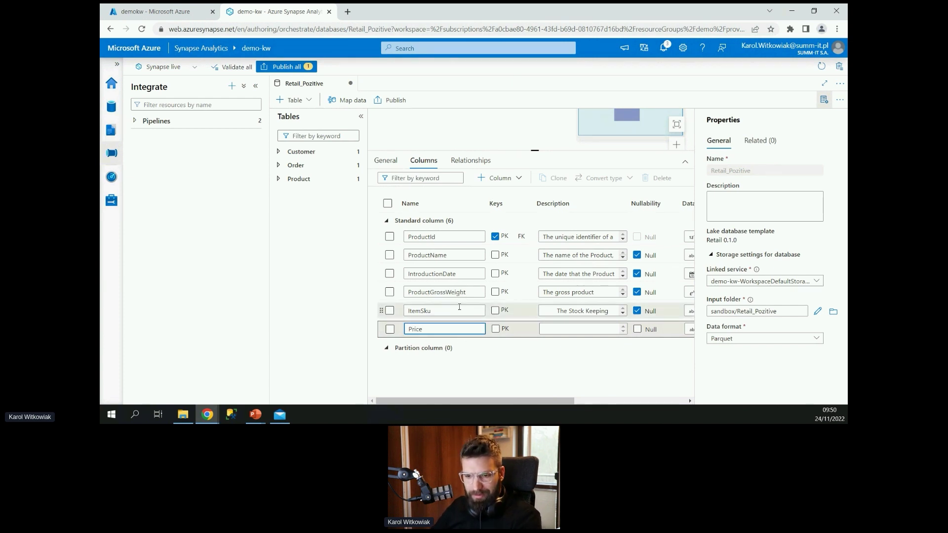
pyautogui.click(467, 327)
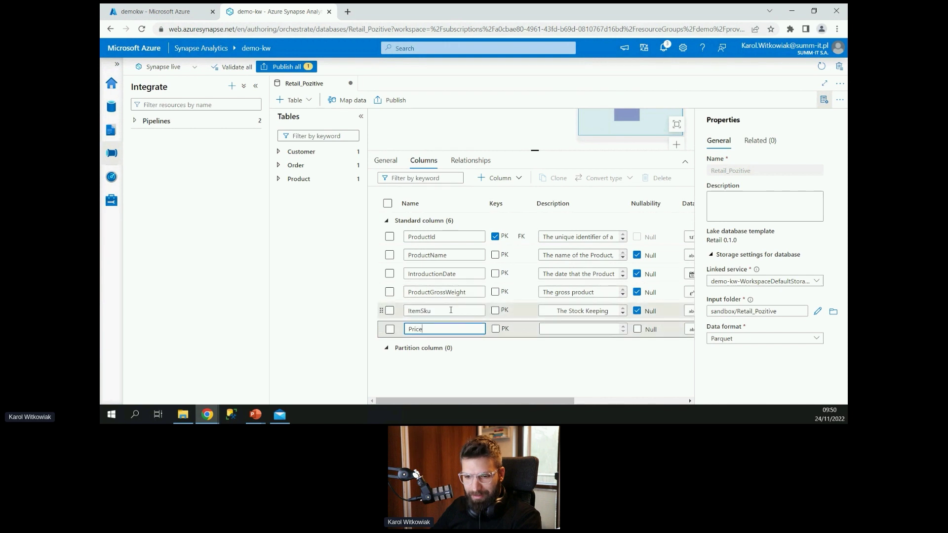
pyautogui.click(433, 312)
pyautogui.click(433, 328)
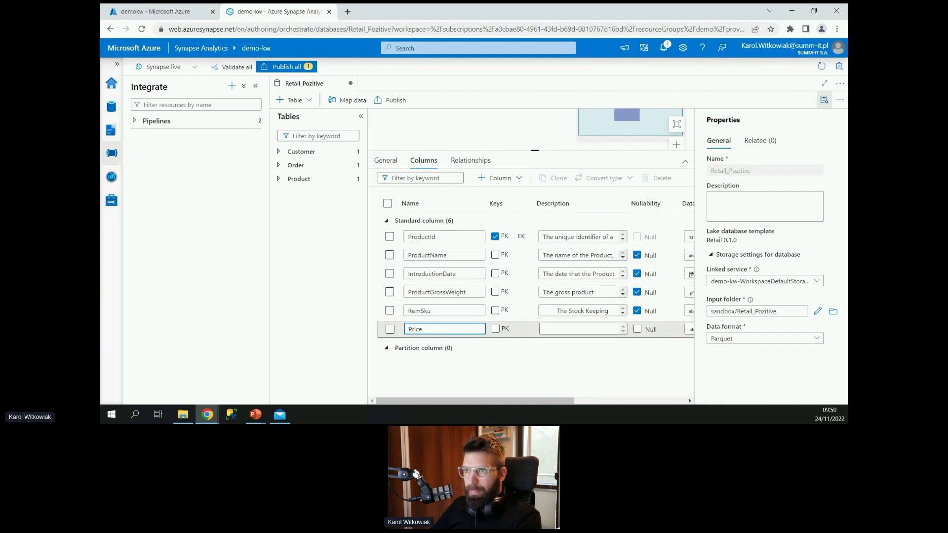
pyautogui.hotkey('alt', 'Tab')
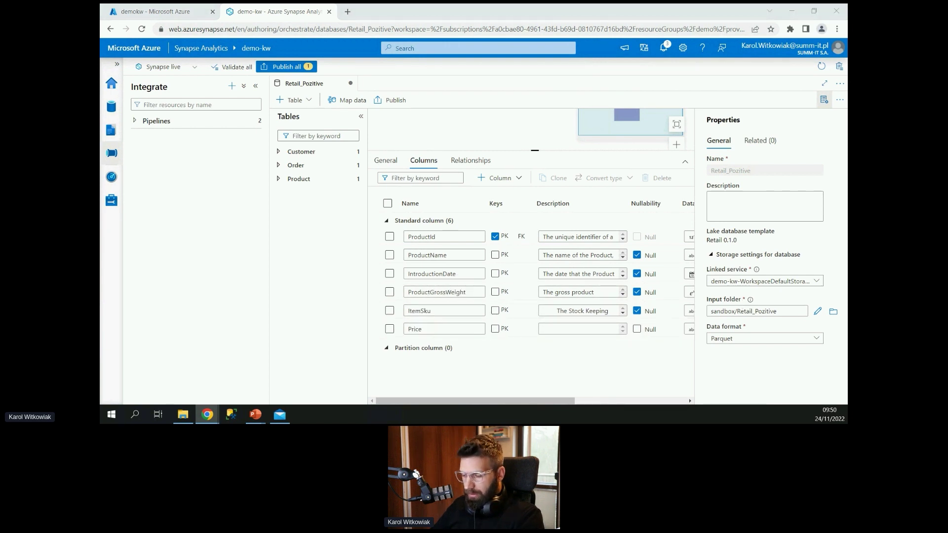
# Step: Give the Price column the description "The product price"
pyautogui.click(555, 330)
pyautogui.write('The product price')
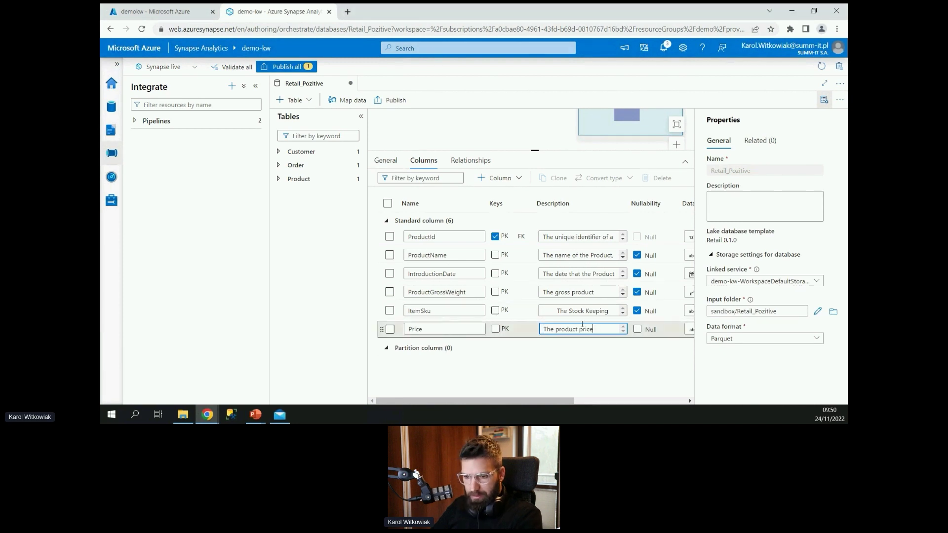
pyautogui.click(566, 311)
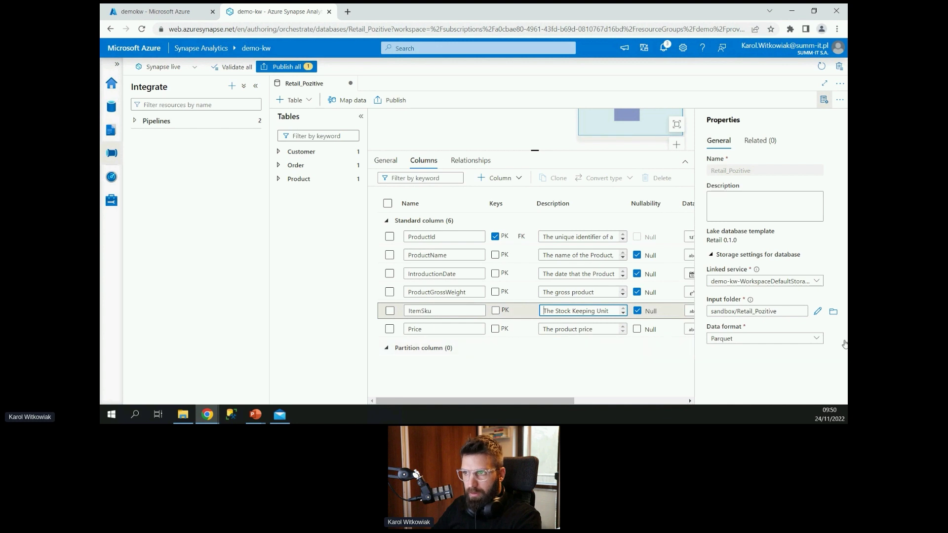
# Step: Set the Price column's data type to decimal and publish the database changes
pyautogui.moveTo(549, 401); pyautogui.dragTo(638, 401)
pyautogui.click(582, 329)
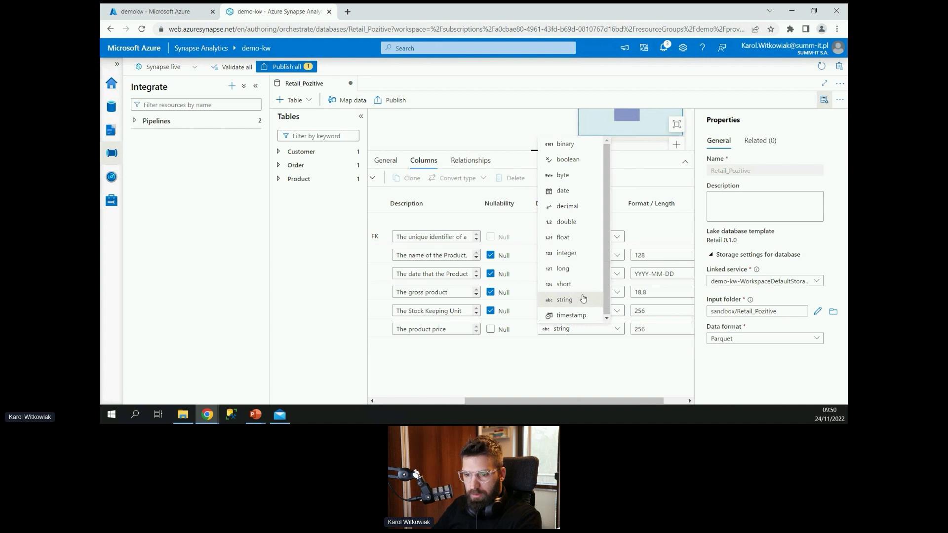
pyautogui.click(582, 205)
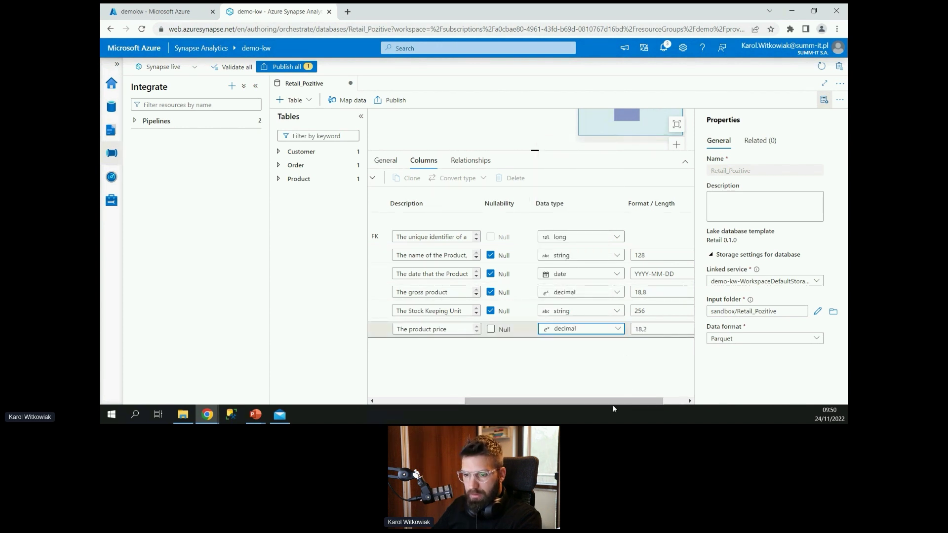
pyautogui.moveTo(619, 402); pyautogui.dragTo(529, 402)
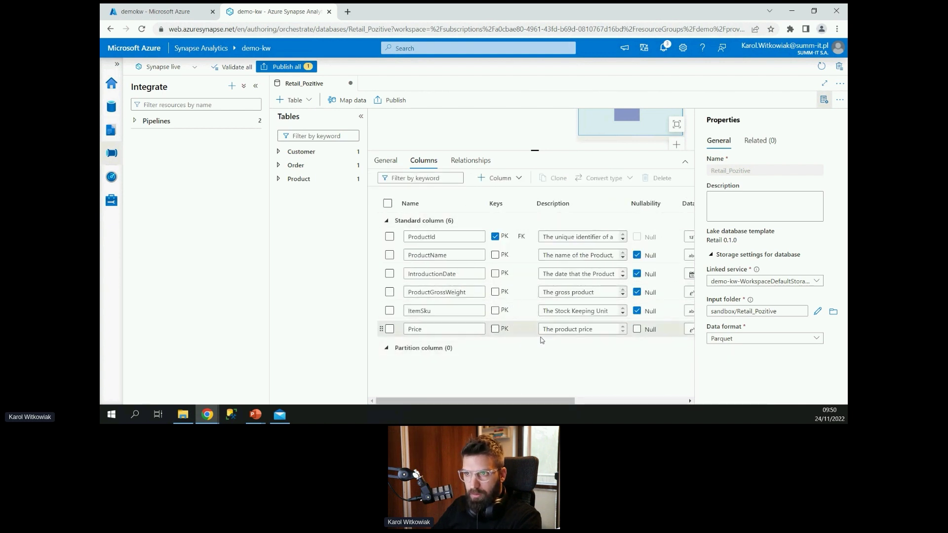
pyautogui.click(277, 67)
pyautogui.click(571, 392)
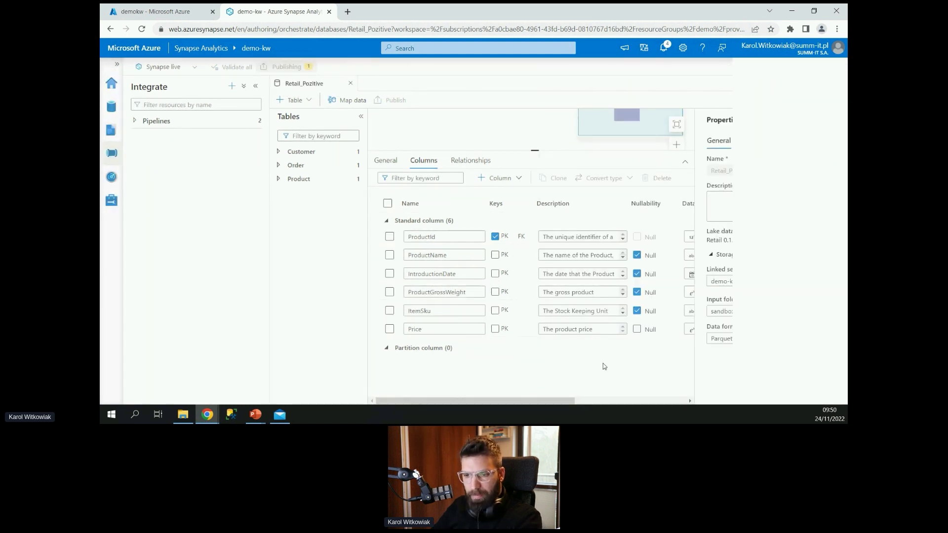
# Step: Open Notebook Pozitive and close it again, keeping the Spark session and discarding the unsaved notebook changes
pyautogui.click(112, 131)
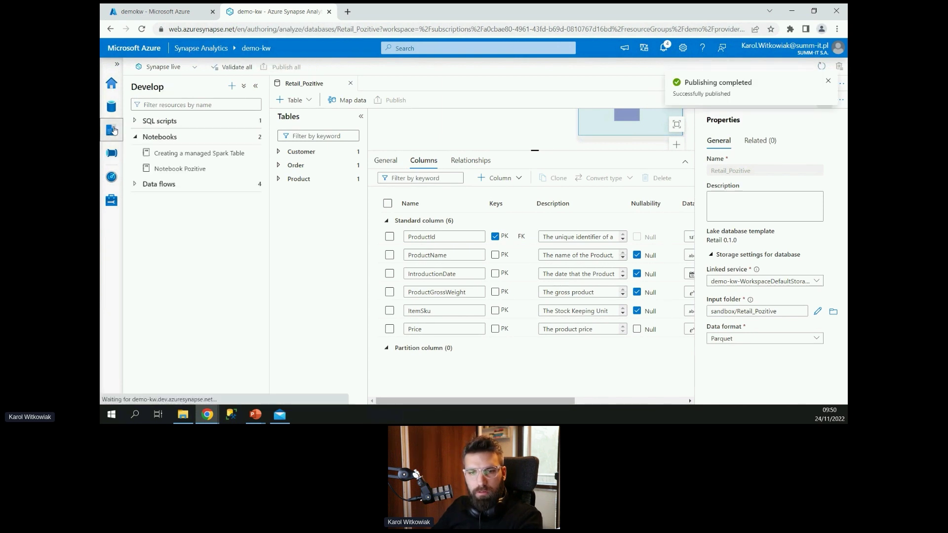
pyautogui.click(230, 168)
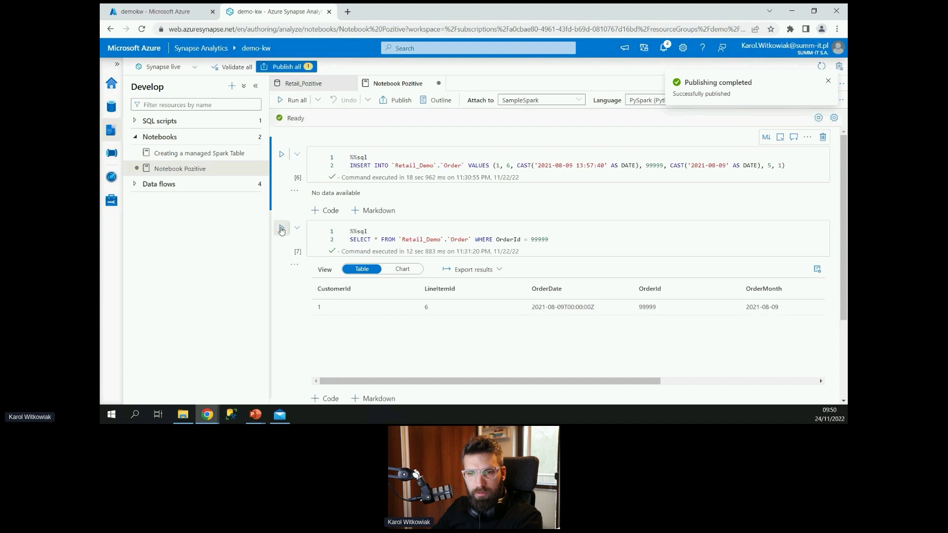
pyautogui.click(321, 83)
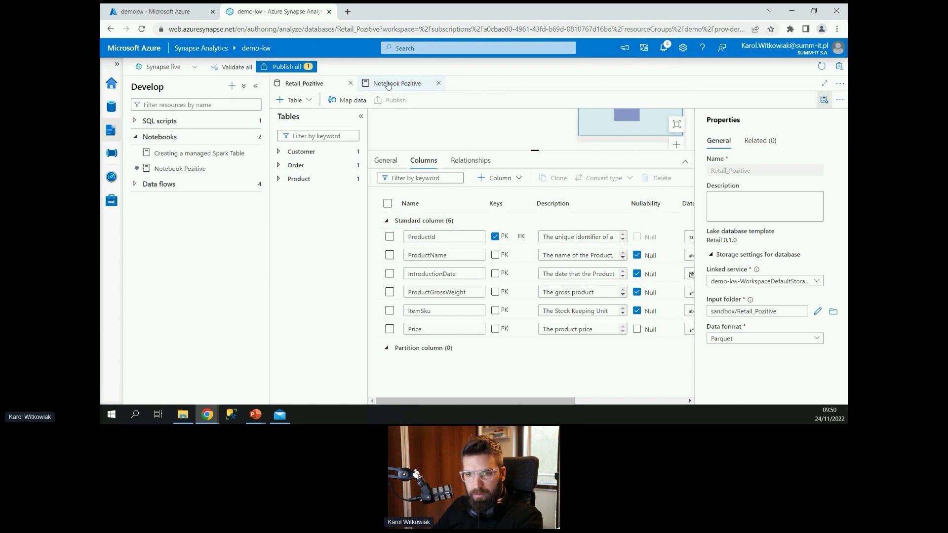
pyautogui.click(438, 84)
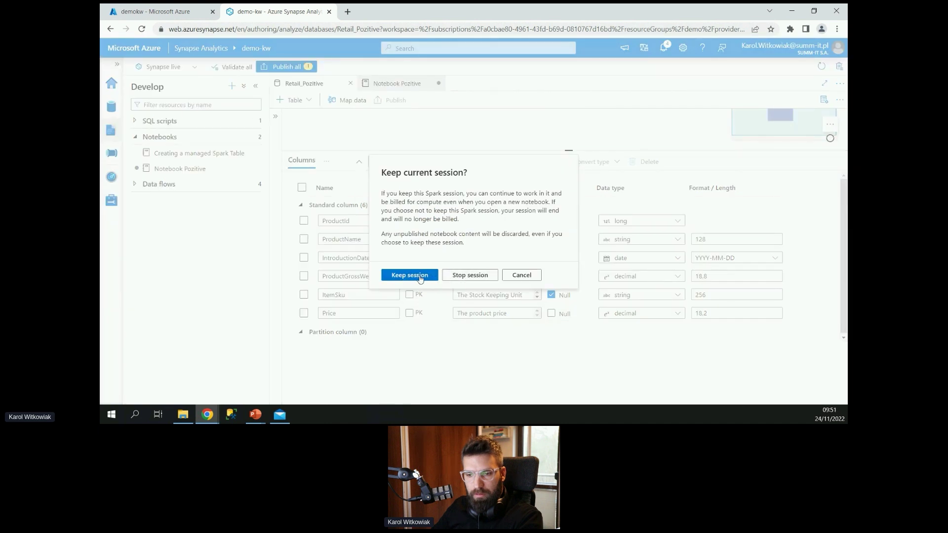
pyautogui.click(421, 277)
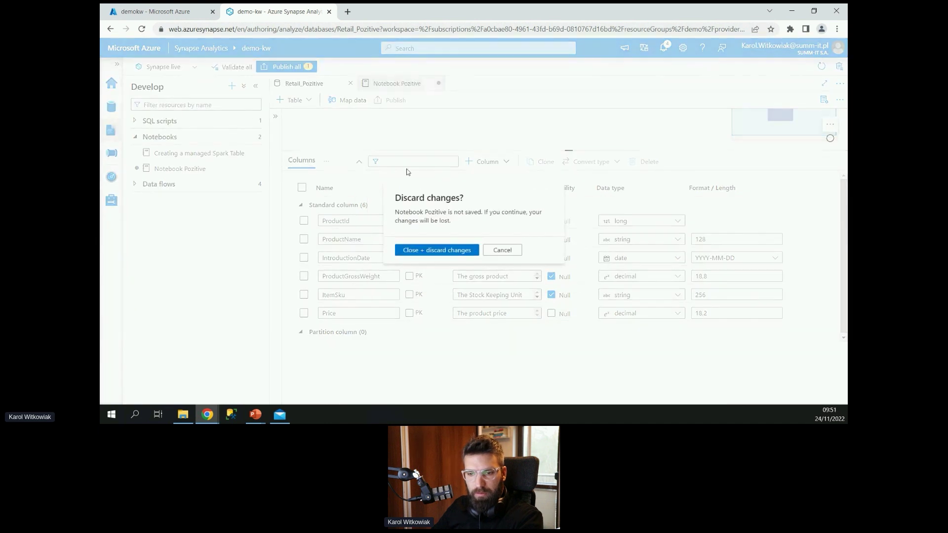
pyautogui.click(434, 251)
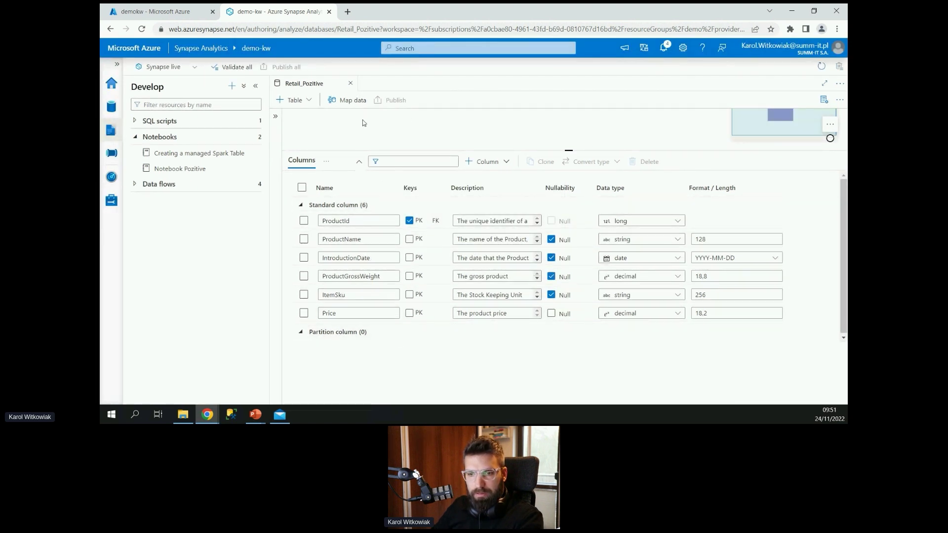
# Step: Start a new data mapping from Azure Data Lake Storage Gen2 using the demo-kw-WorkspaceDefaultStorage linked service
pyautogui.click(348, 100)
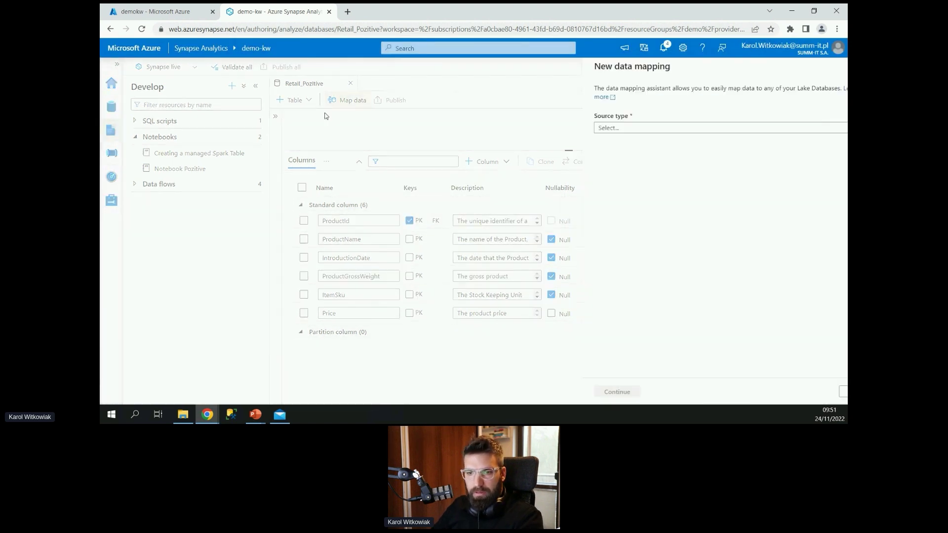
pyautogui.click(599, 127)
pyautogui.click(600, 142)
pyautogui.click(618, 161)
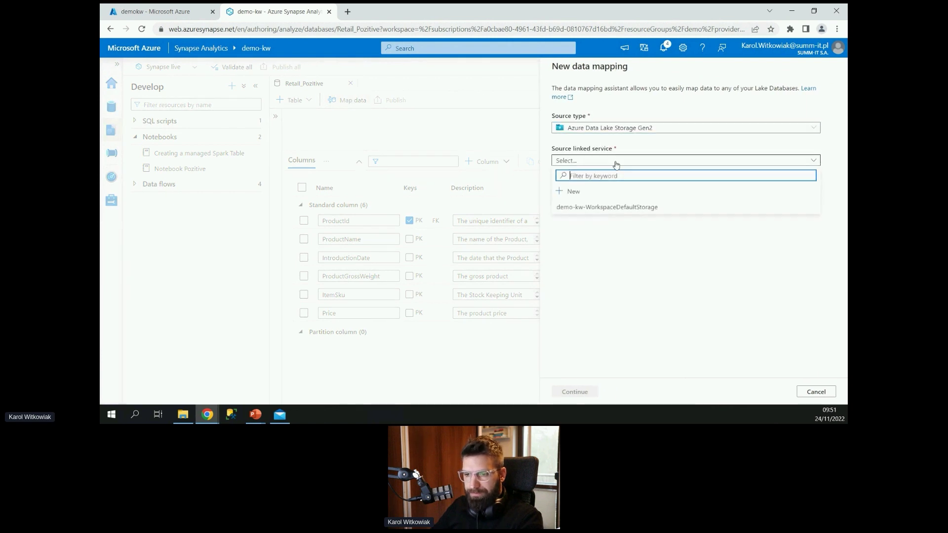
pyautogui.click(610, 206)
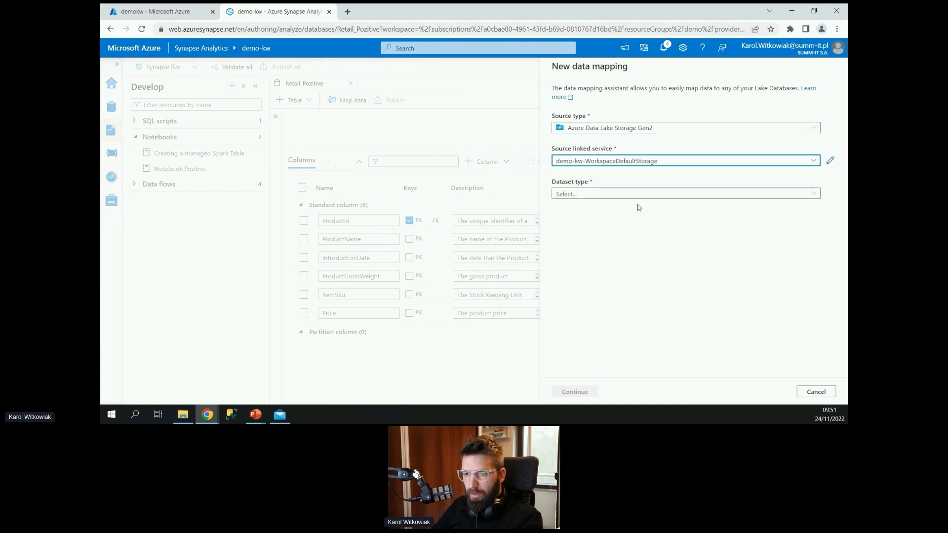
# Step: Set the source dataset type to DelimitedText with a pipe column delimiter
pyautogui.click(614, 195)
pyautogui.click(593, 224)
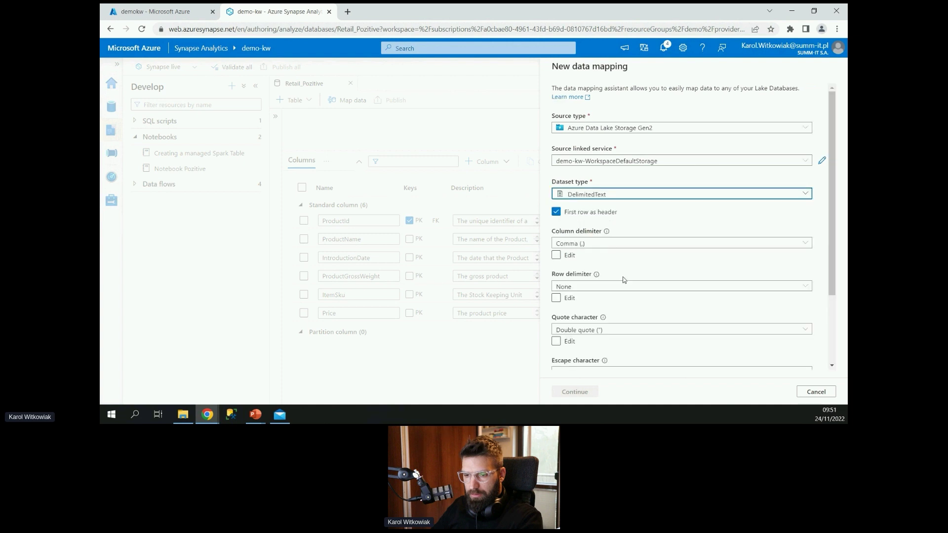
pyautogui.click(588, 243)
pyautogui.click(566, 288)
pyautogui.scroll(-2, 687, 339)
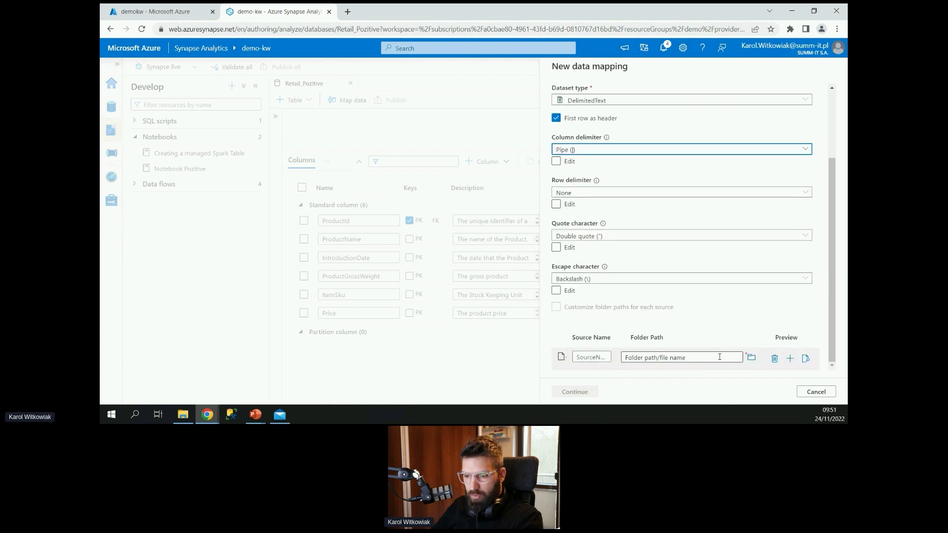
# Step: Choose customer.csv from the sandbox/pozitive-tech/AdventureWorks/Customer folder as the first mapping source
pyautogui.click(751, 357)
pyautogui.click(593, 122)
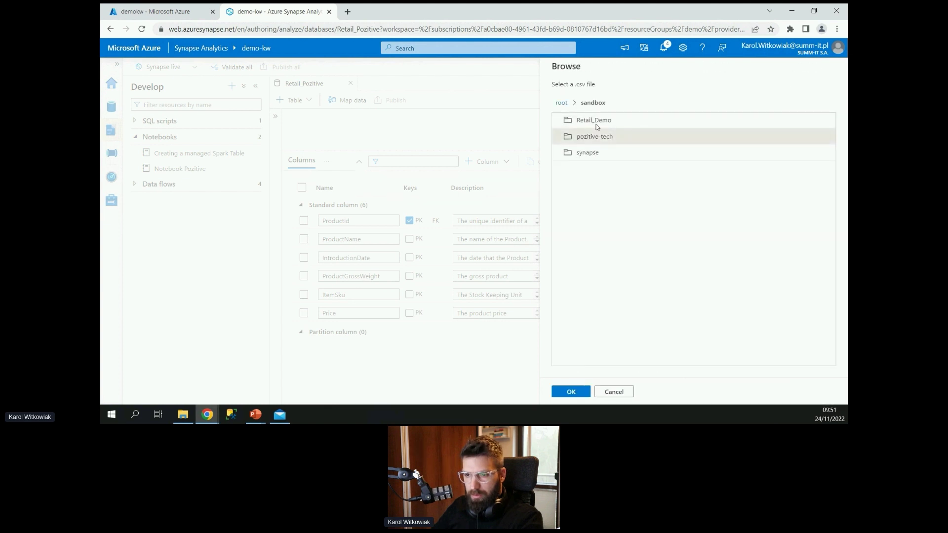
pyautogui.click(595, 138)
pyautogui.click(597, 121)
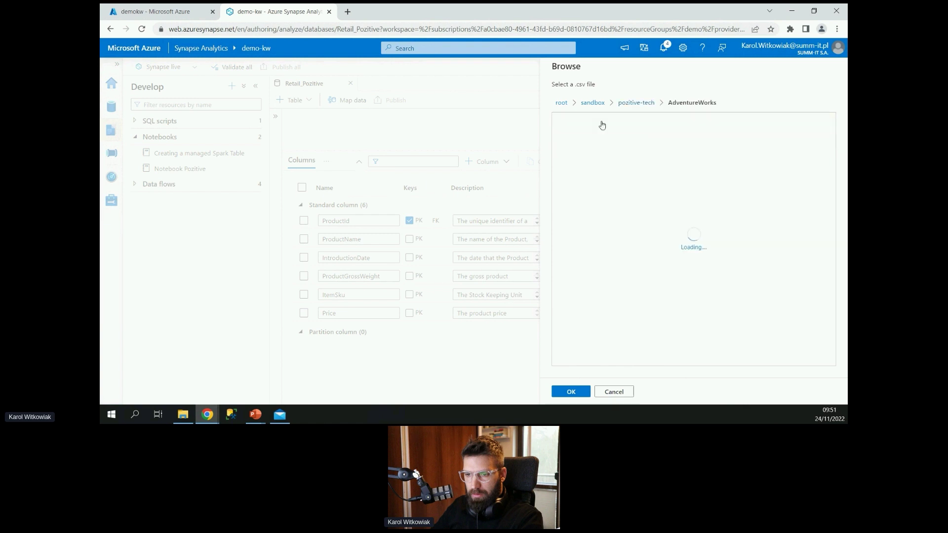
pyautogui.click(589, 121)
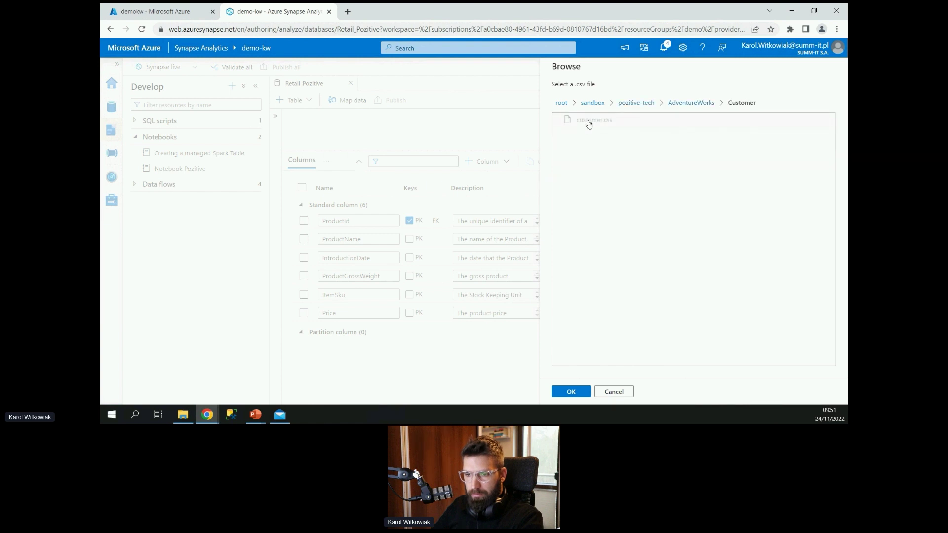
pyautogui.click(581, 394)
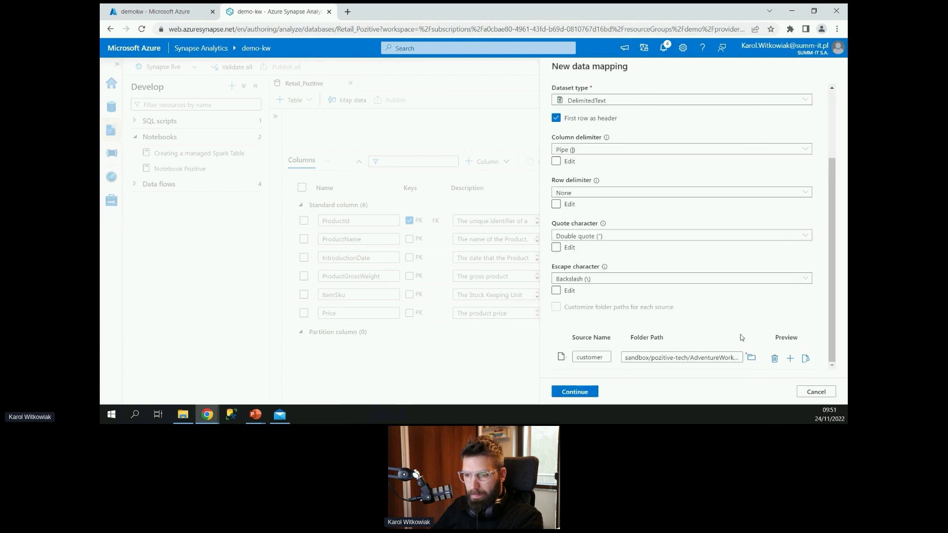
# Step: Add the product CSV file from the sandbox/pozitive-tech/AdventureWorks folders as the second mapping source
pyautogui.click(790, 359)
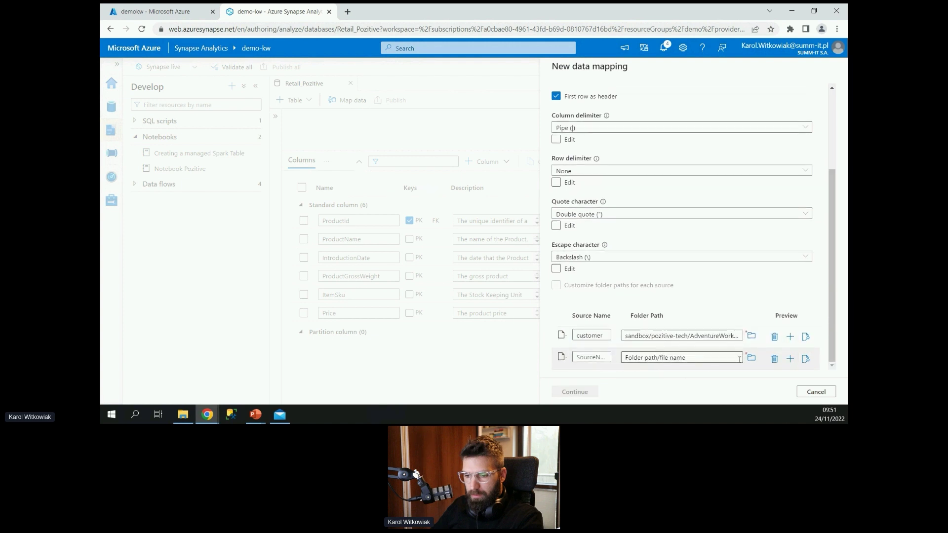
pyautogui.click(751, 358)
pyautogui.click(591, 120)
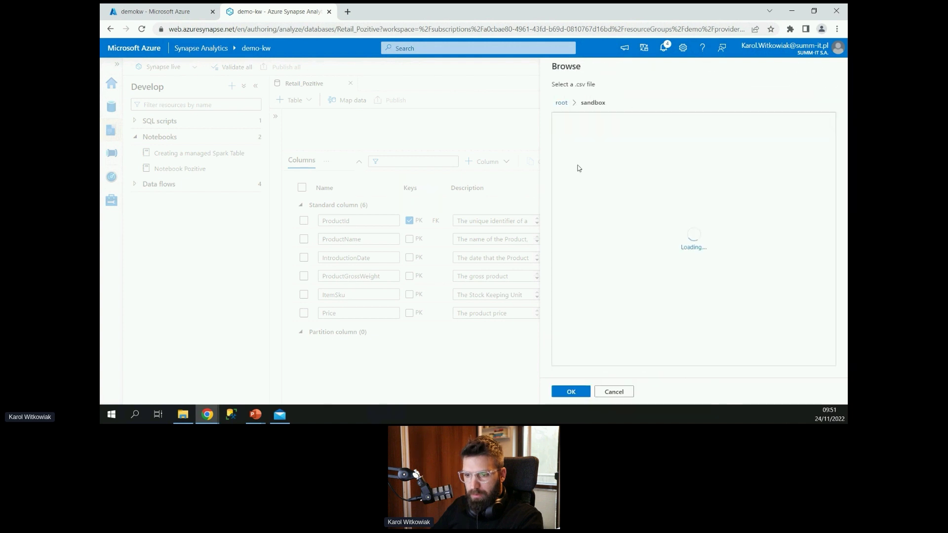
pyautogui.click(606, 136)
pyautogui.click(599, 122)
pyautogui.click(596, 135)
pyautogui.click(590, 121)
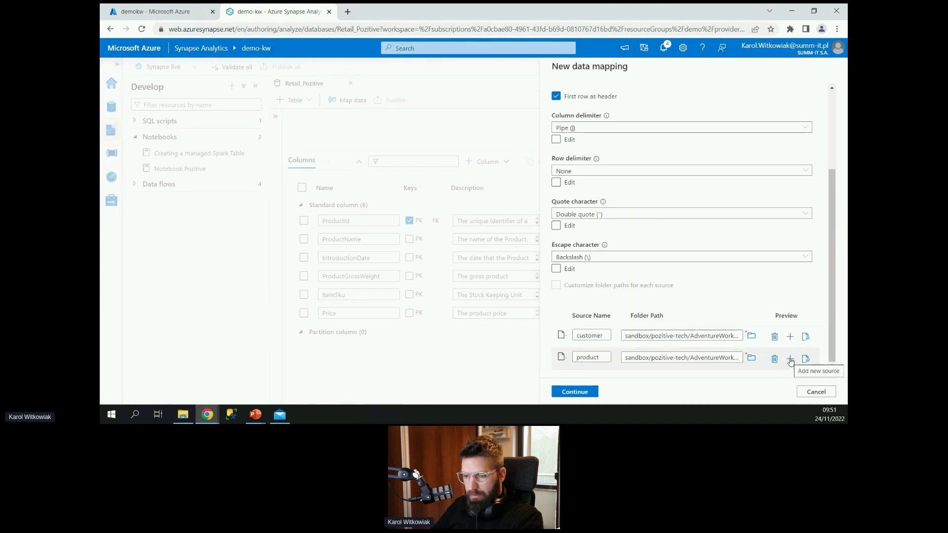
# Step: Add the sales order CSV file from the sandbox/pozitive-tech/AdventureWorks folders as the third mapping source
pyautogui.click(790, 360)
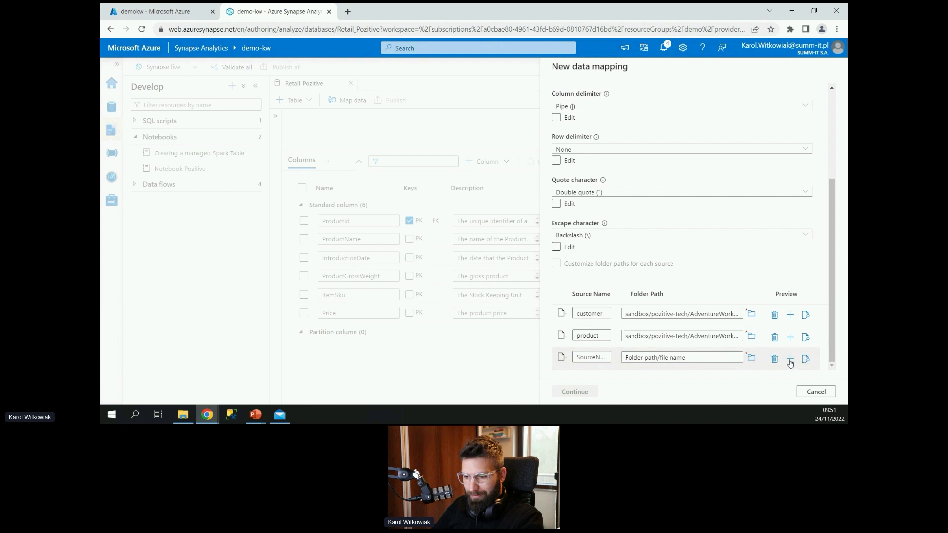
pyautogui.click(751, 357)
pyautogui.doubleClick(605, 123)
pyautogui.doubleClick(593, 141)
pyautogui.doubleClick(606, 120)
pyautogui.doubleClick(591, 152)
pyautogui.click(585, 124)
pyautogui.click(676, 391)
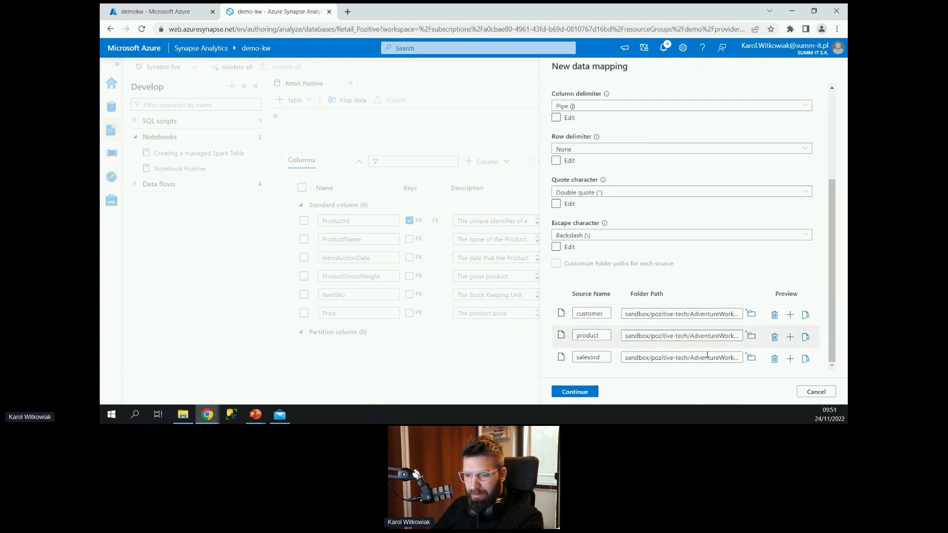
# Step: Accept the three sources and create the data mapping named MappingAdventureWorks for the Retail_Pozitive database
pyautogui.scroll(3, 749, 318)
pyautogui.scroll(-1, 750, 325)
pyautogui.scroll(-2, 747, 324)
pyautogui.rightClick(572, 395)
pyautogui.click(563, 396)
pyautogui.click(600, 102)
pyautogui.write('MappingAdventureWorks')
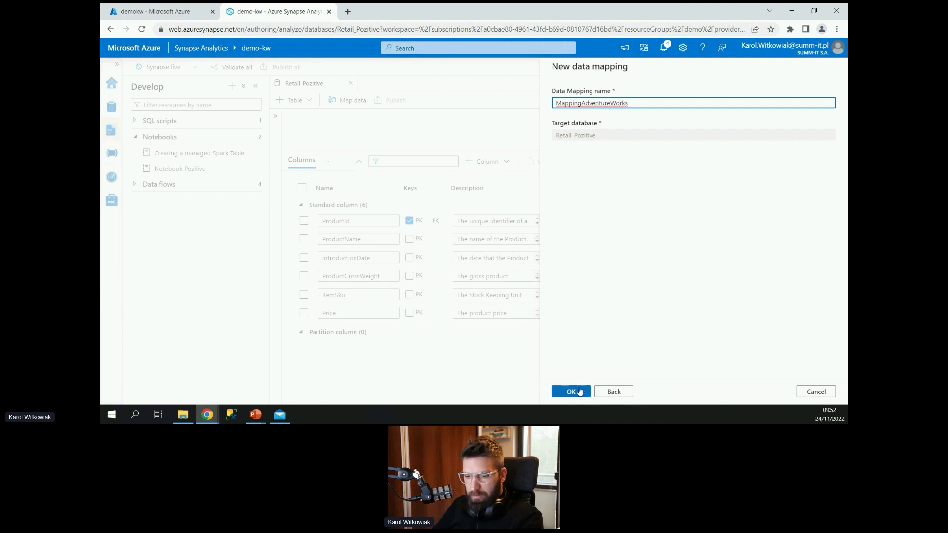
pyautogui.click(571, 391)
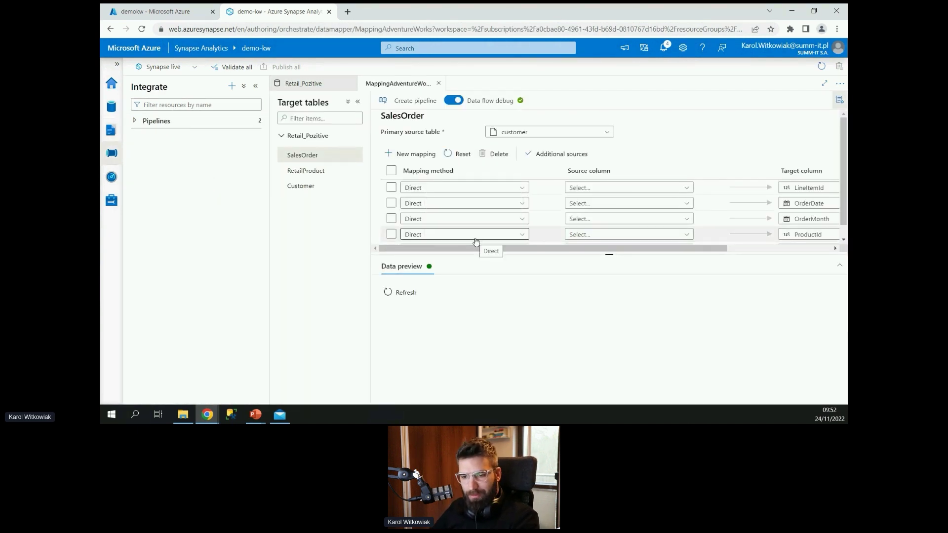
# Step: Enlarge the SalesOrder mapping area and collapse the Integrate resources pane so all mapping columns fit
pyautogui.moveTo(610, 254); pyautogui.dragTo(612, 311)
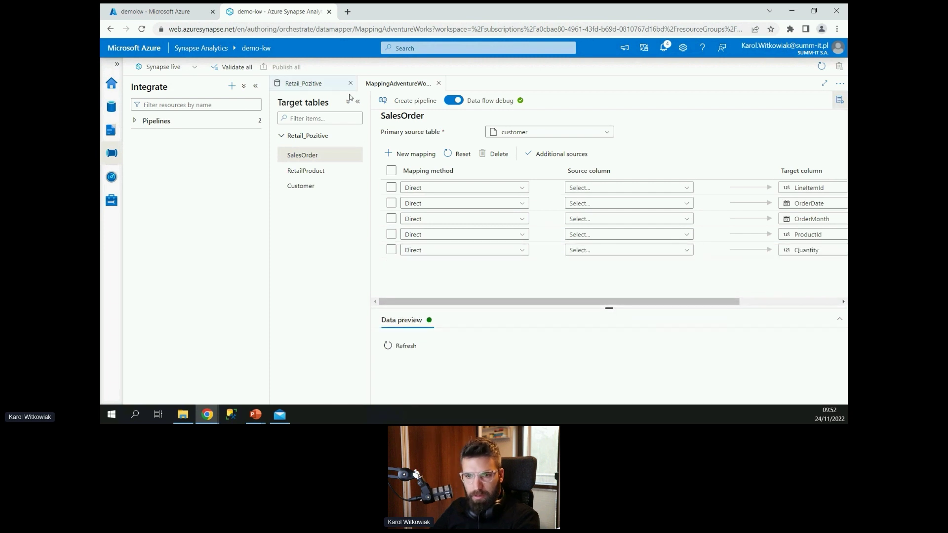
pyautogui.doubleClick(352, 99)
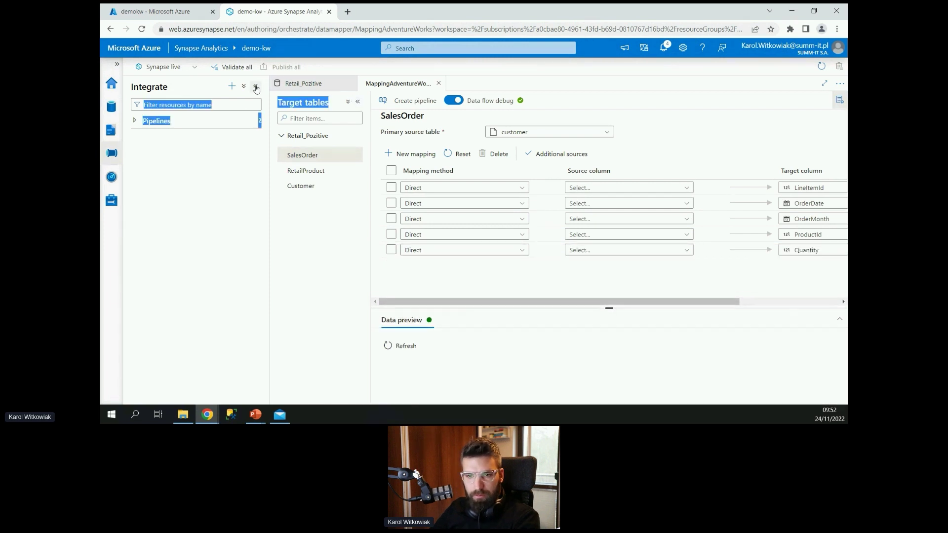
pyautogui.click(255, 86)
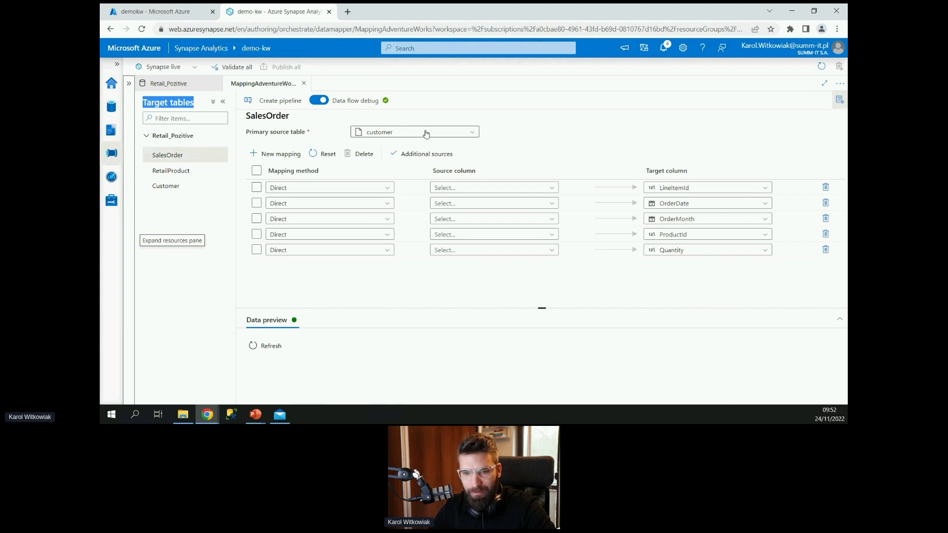
# Step: Examine the primary source tables and the customer source columns offered for the SalesOrder target table
pyautogui.click(400, 136)
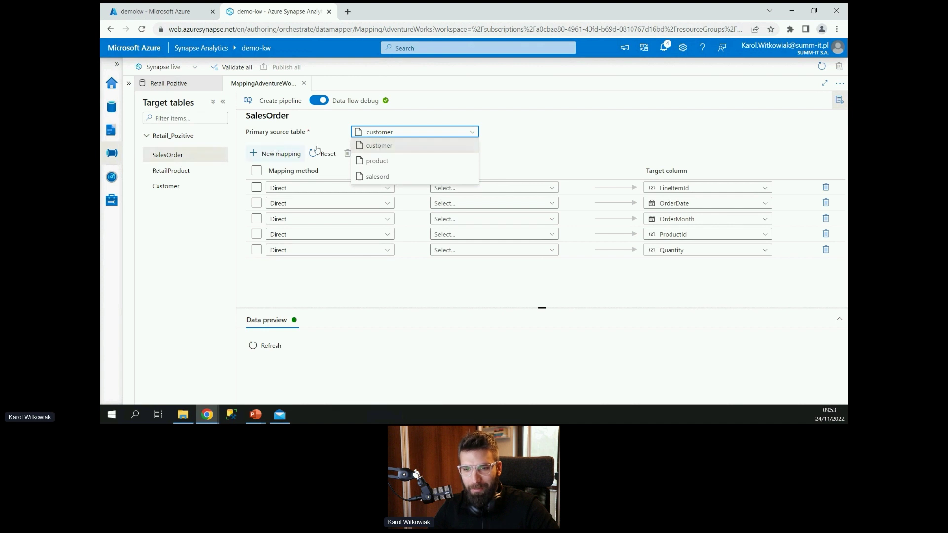
pyautogui.click(574, 142)
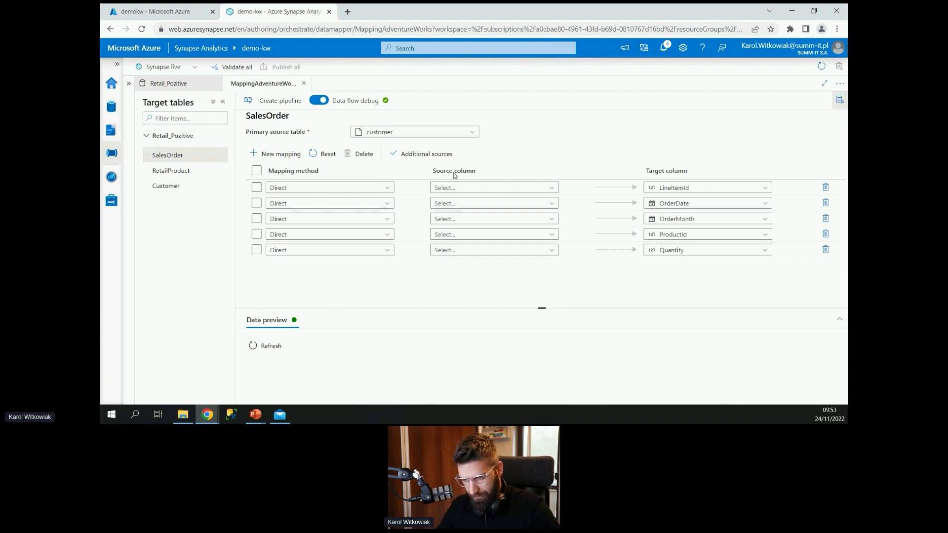
pyautogui.click(546, 188)
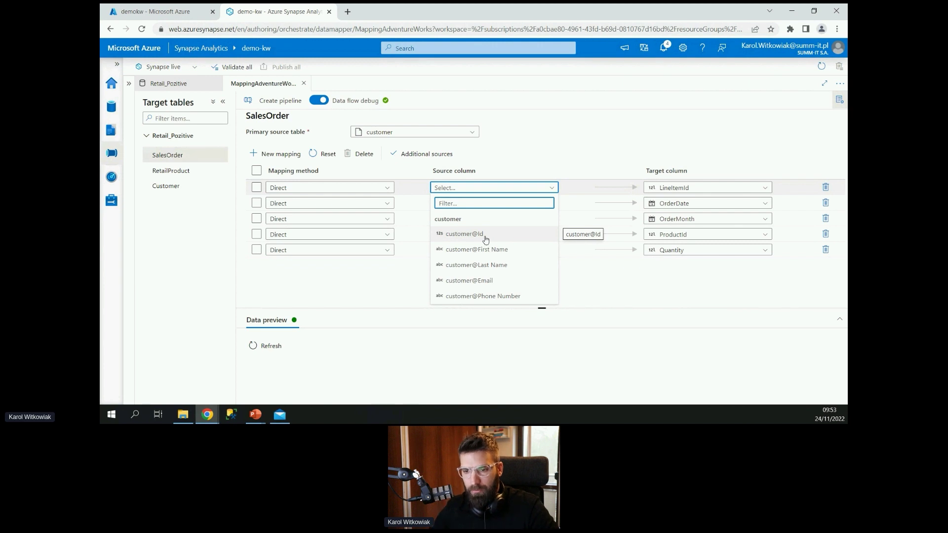
pyautogui.click(542, 159)
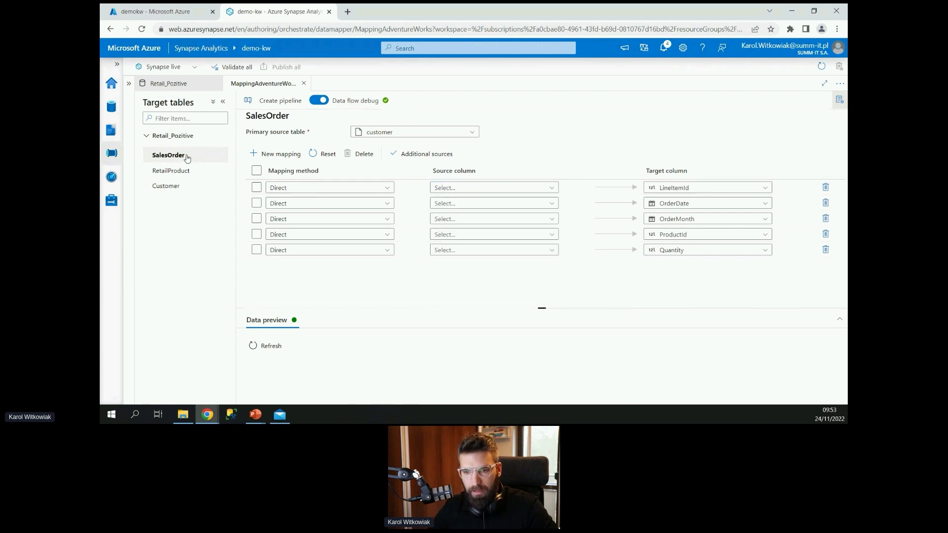
# Step: Map the source column customer@Id to CustomerId in the Customer target table
pyautogui.click(168, 190)
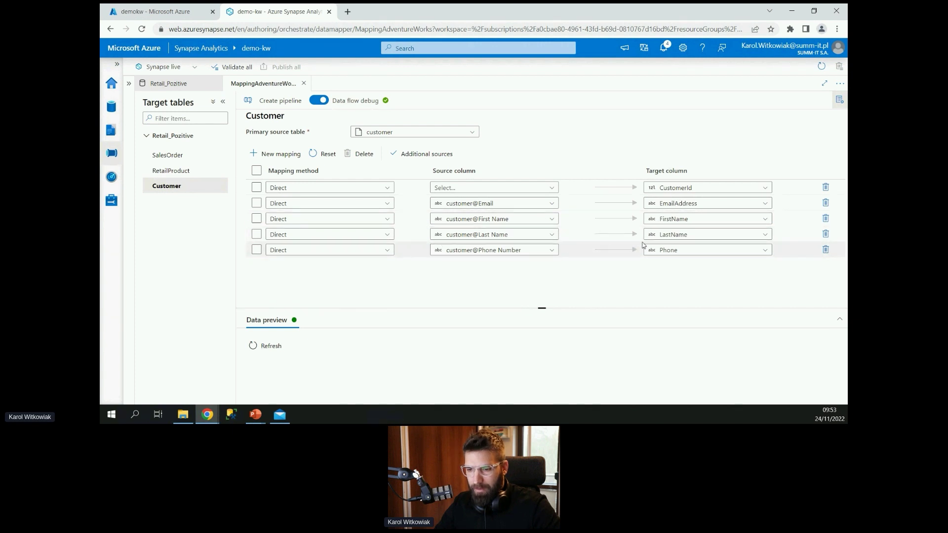
pyautogui.click(555, 190)
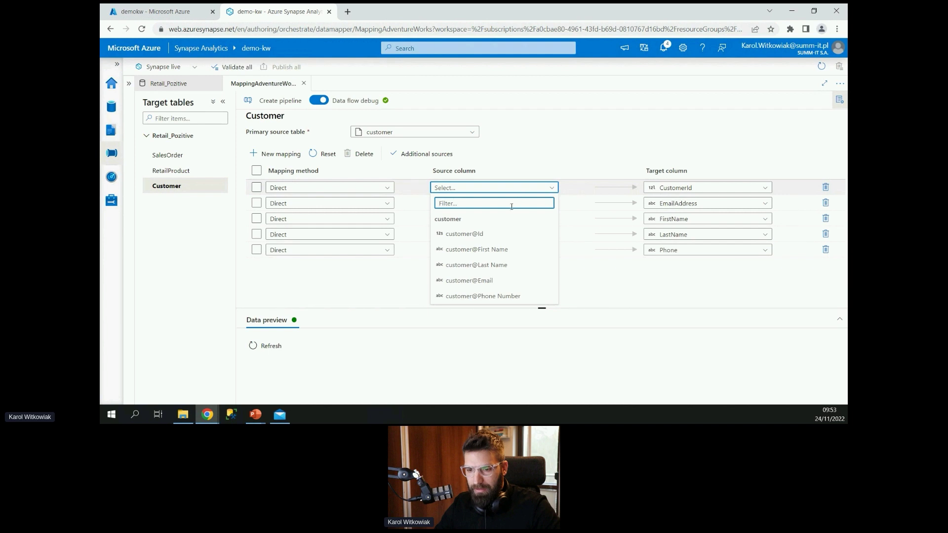
pyautogui.click(487, 234)
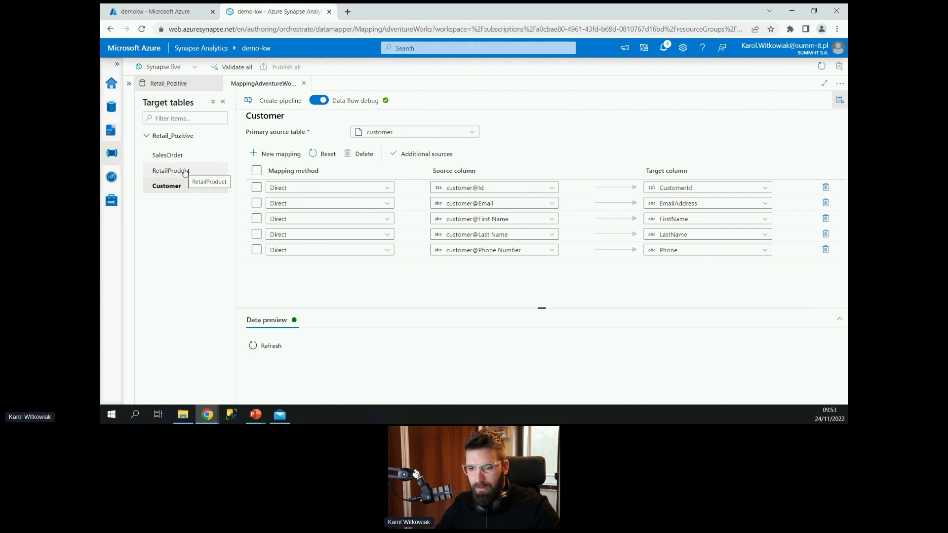
# Step: Refresh the data preview of the Customer mapping, fetch its total row count and look through the rows
pyautogui.moveTo(547, 314); pyautogui.dragTo(546, 164)
pyautogui.click(263, 203)
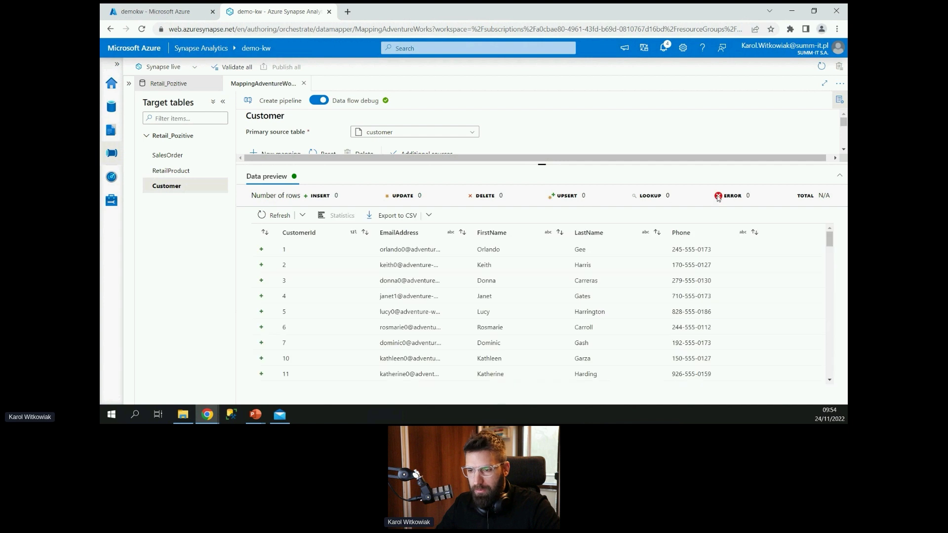
pyautogui.click(815, 196)
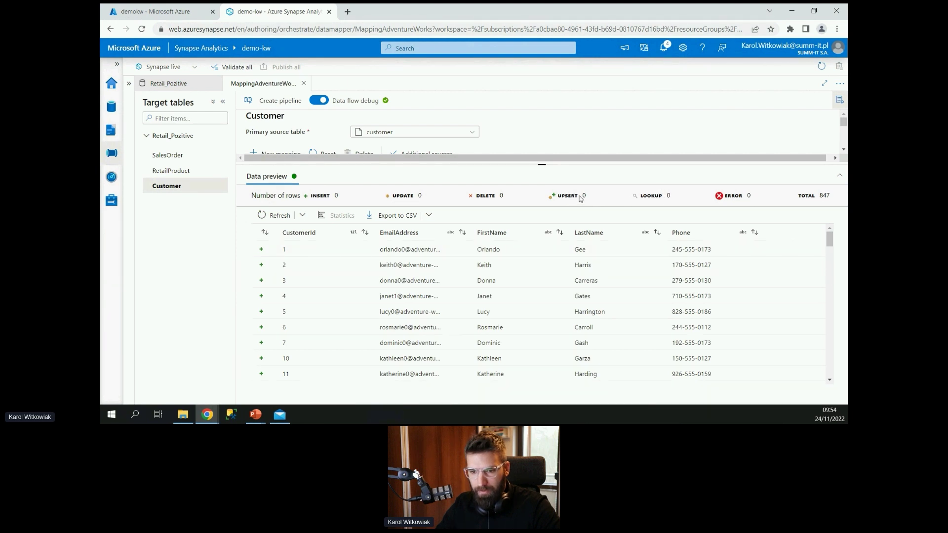
pyautogui.scroll(-2, 629, 322)
pyautogui.scroll(2, 628, 322)
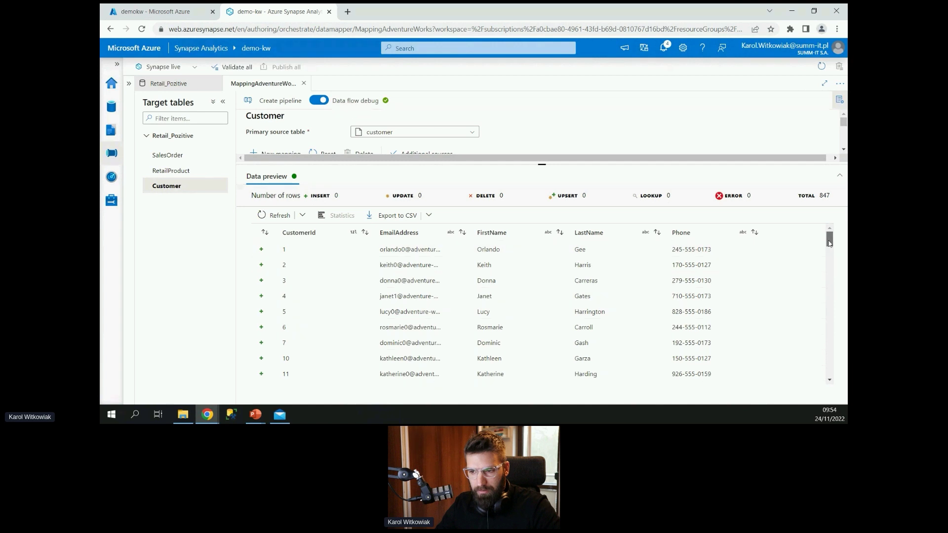
pyautogui.scroll(-2, 830, 245)
pyautogui.scroll(-2, 832, 254)
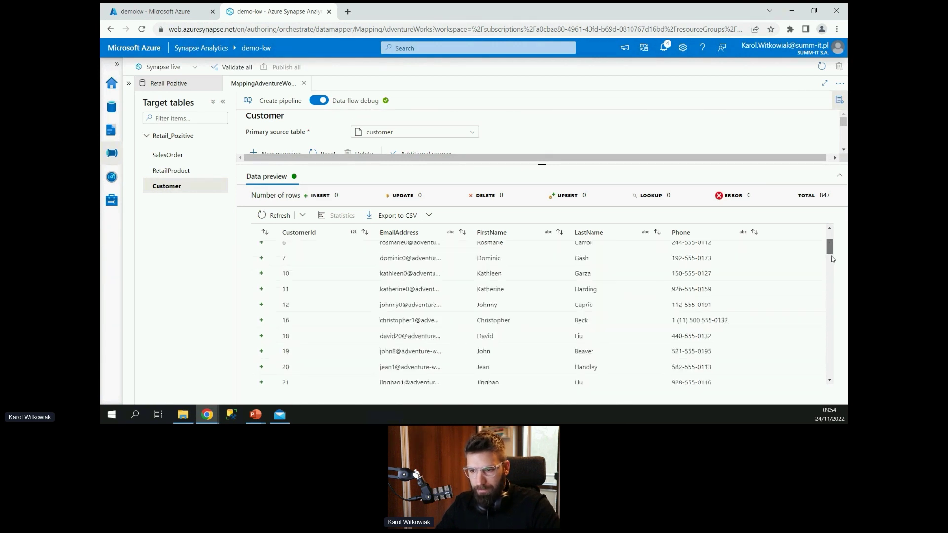
pyautogui.scroll(3, 833, 259)
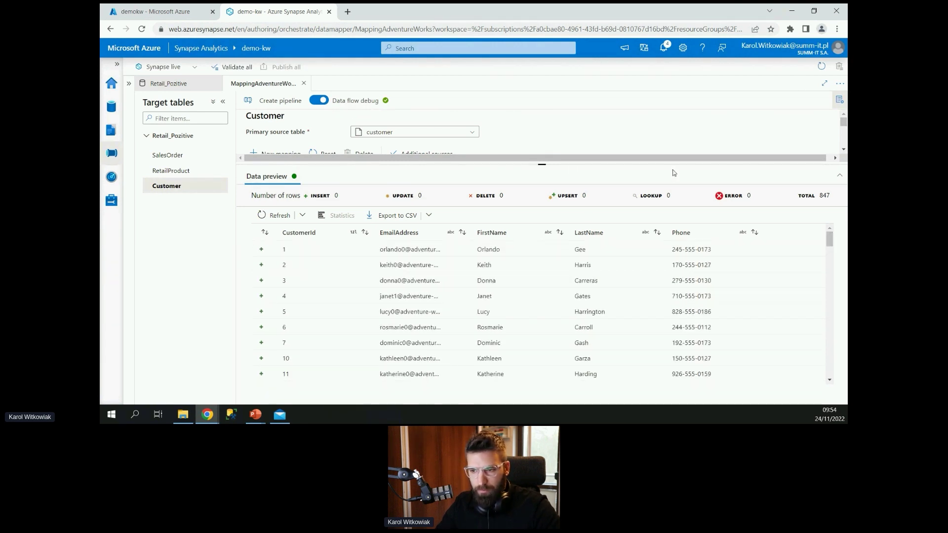
pyautogui.moveTo(567, 164); pyautogui.dragTo(573, 335)
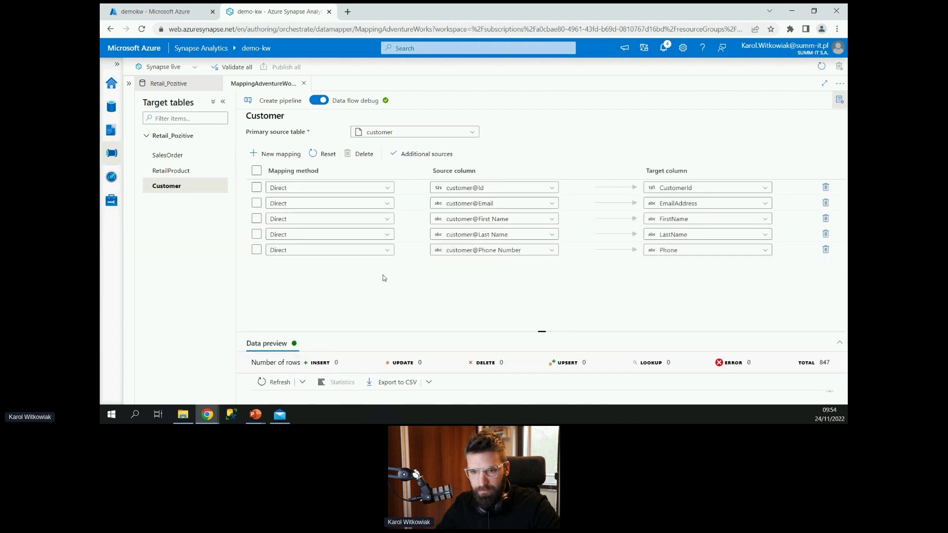
# Step: Map RetailProduct from the product source table with product@Id feeding ProductId, and preview its mapped data
pyautogui.click(171, 171)
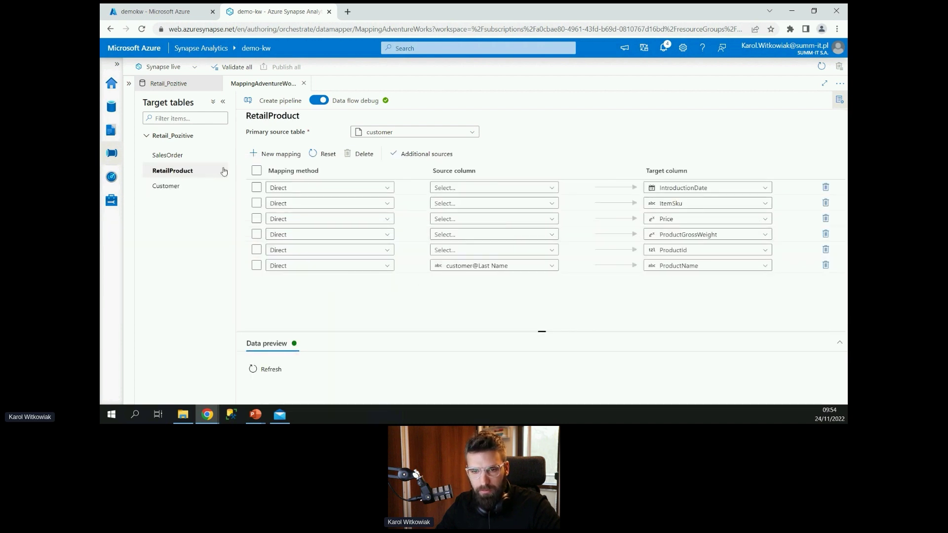
pyautogui.click(442, 132)
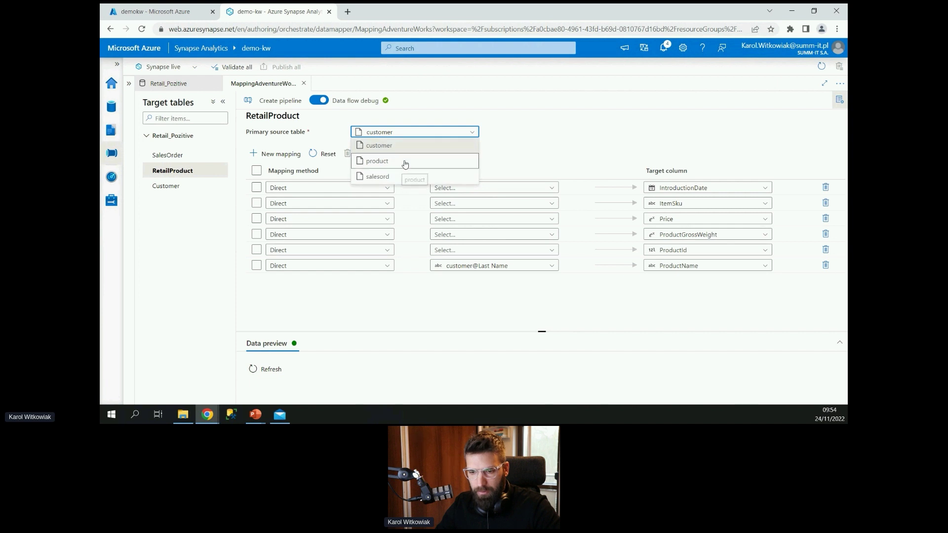
pyautogui.click(402, 161)
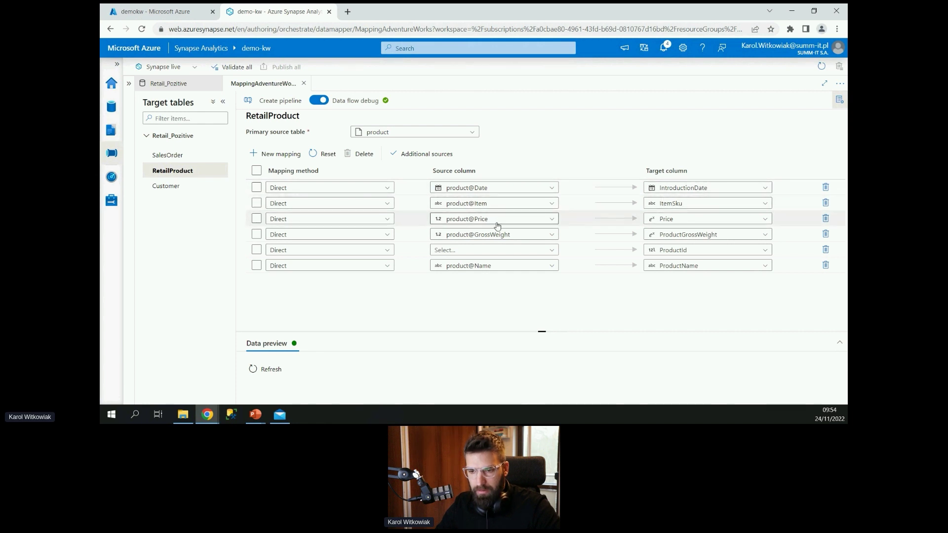
pyautogui.click(508, 254)
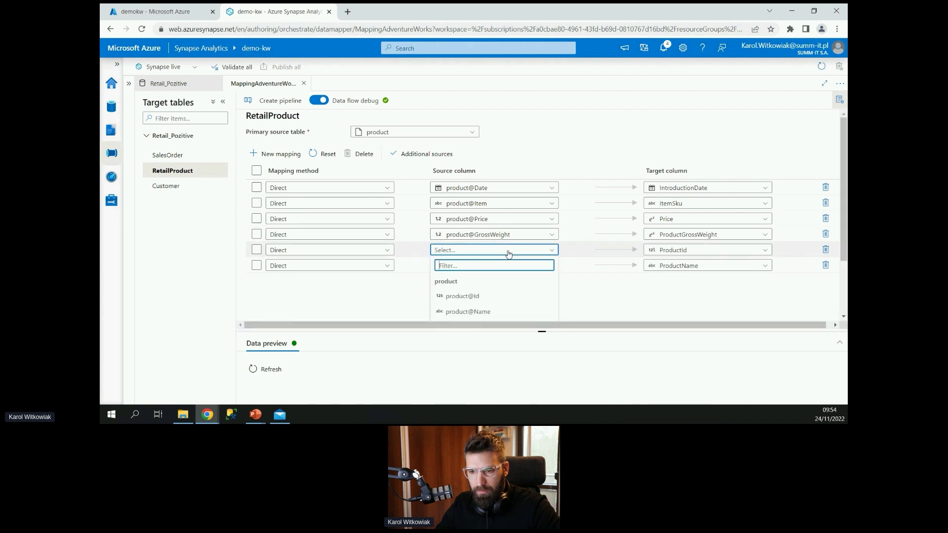
pyautogui.click(493, 297)
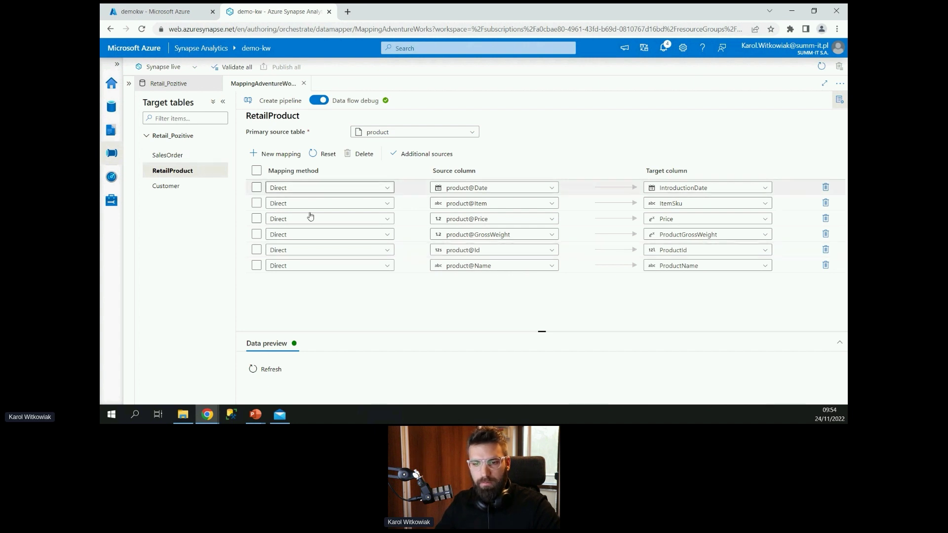
pyautogui.moveTo(542, 332); pyautogui.dragTo(541, 139)
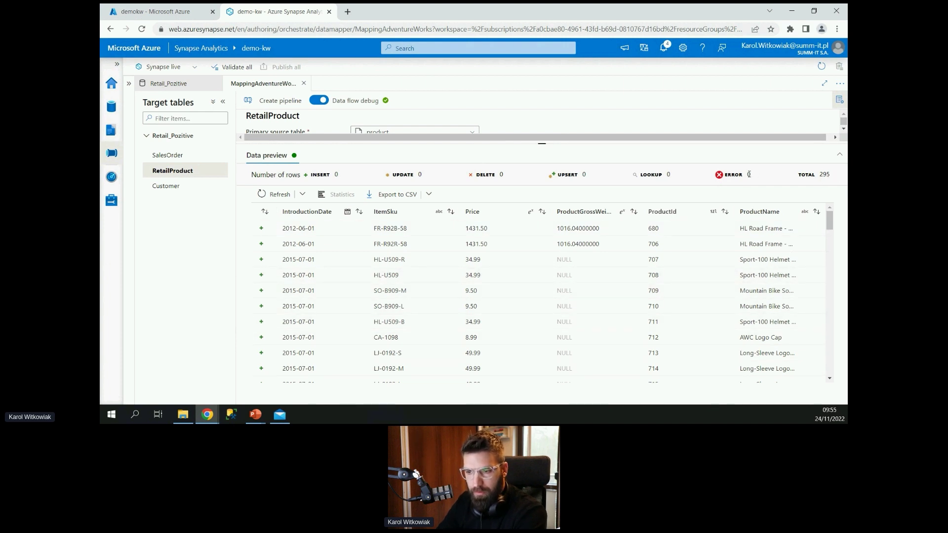
pyautogui.moveTo(541, 143); pyautogui.dragTo(541, 302)
# Step: Set the SalesOrder primary source table to salesord and review the source columns available for OrderMonth
pyautogui.click(182, 155)
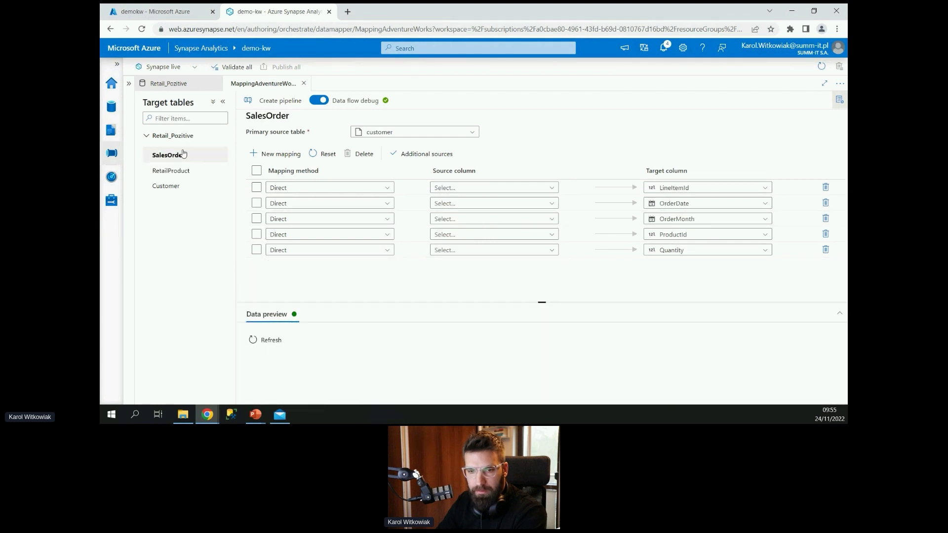
pyautogui.click(423, 131)
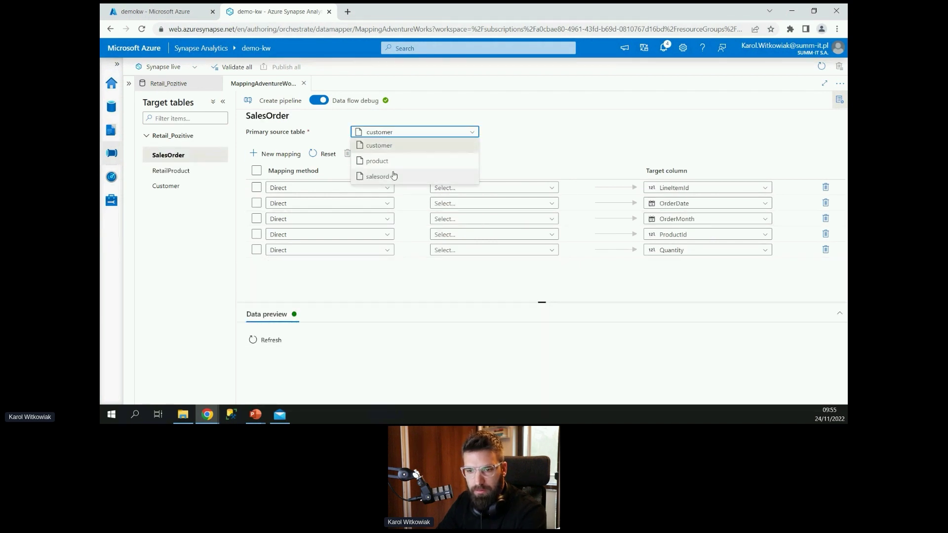
pyautogui.click(388, 178)
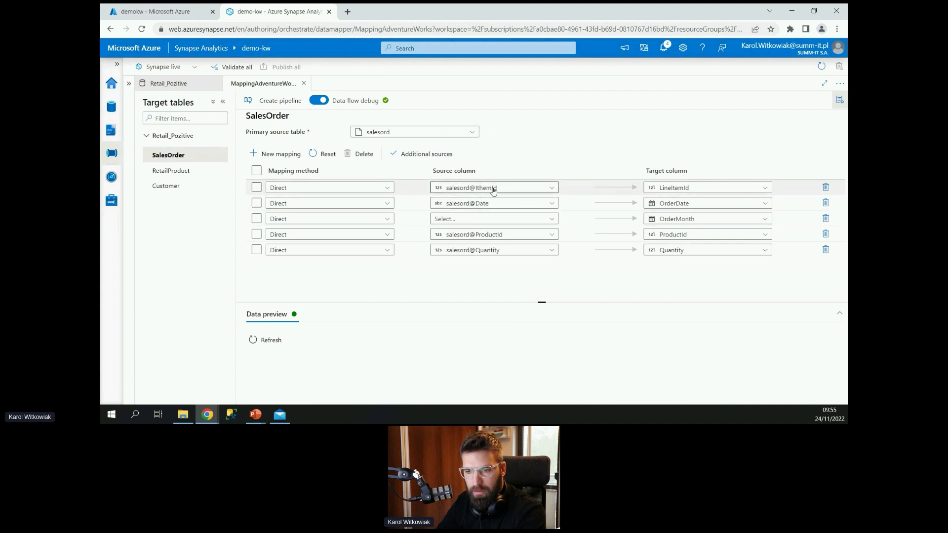
pyautogui.click(506, 221)
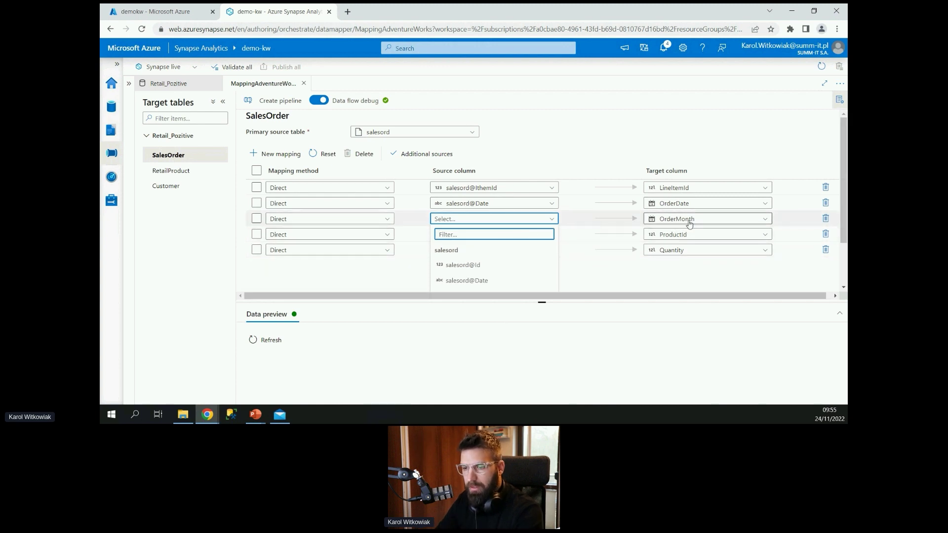
pyautogui.scroll(-2, 483, 257)
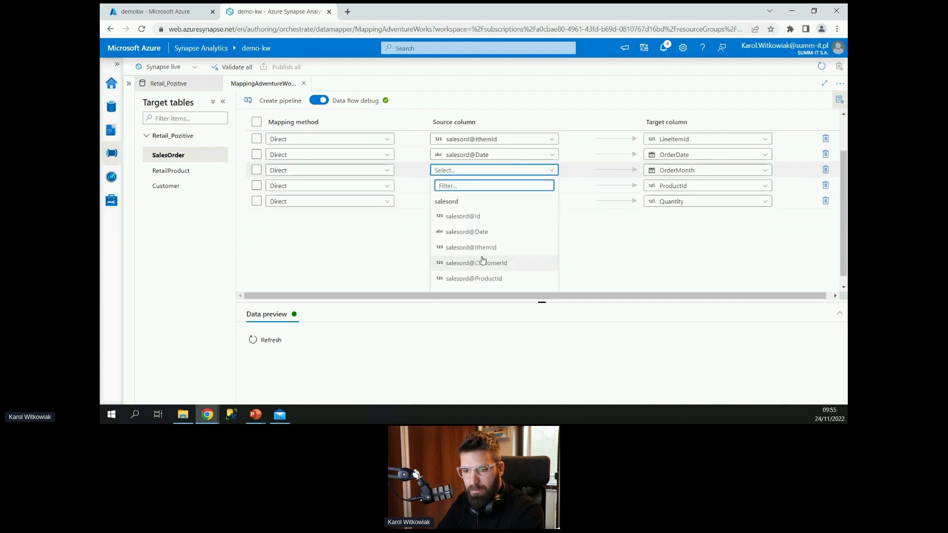
pyautogui.scroll(2, 624, 257)
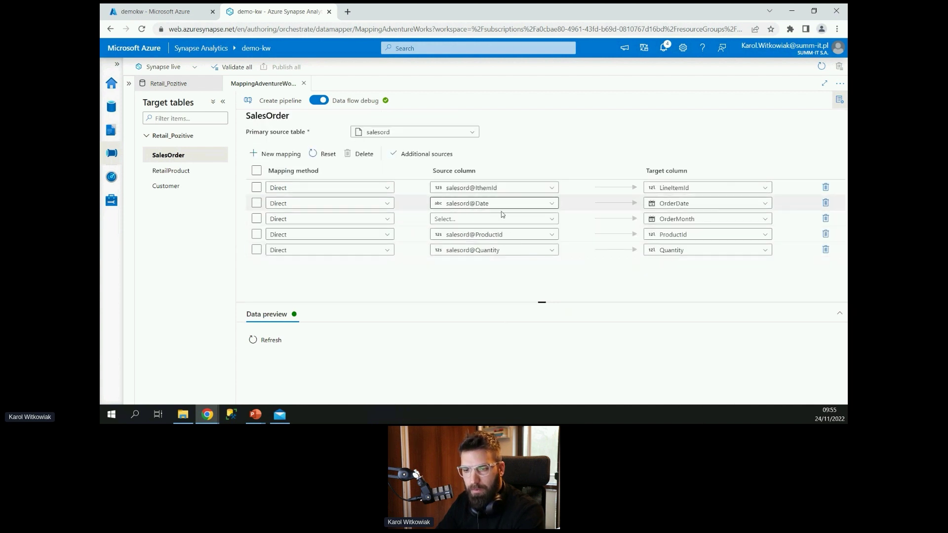
# Step: Try mapping OrderMonth in SalesOrder with the Advanced method and the expression month(Date)
pyautogui.click(375, 220)
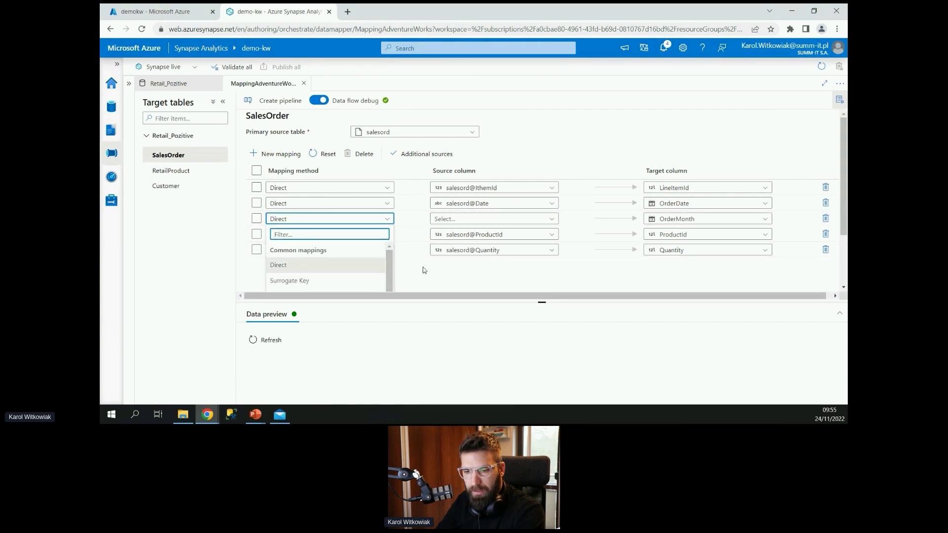
pyautogui.scroll(-3, 434, 262)
pyautogui.moveTo(390, 218); pyautogui.dragTo(389, 271)
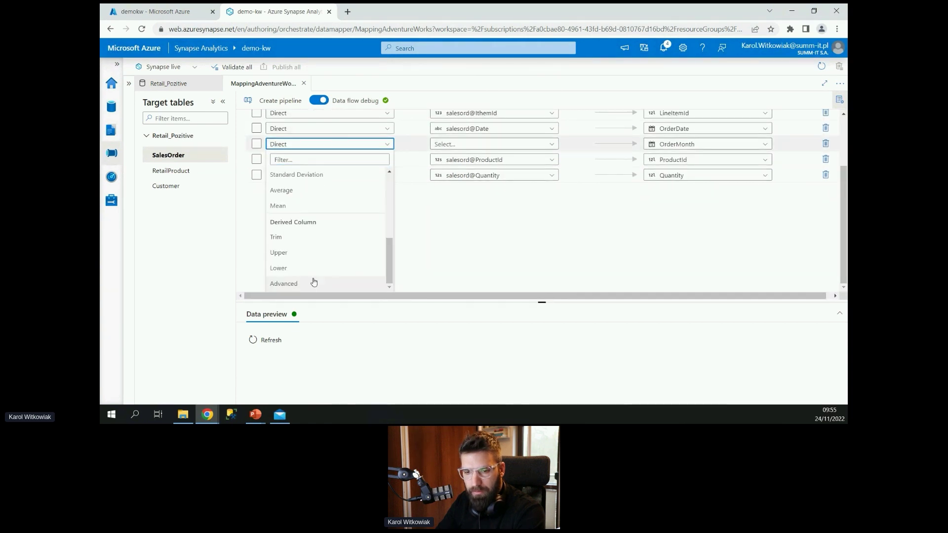
pyautogui.click(320, 282)
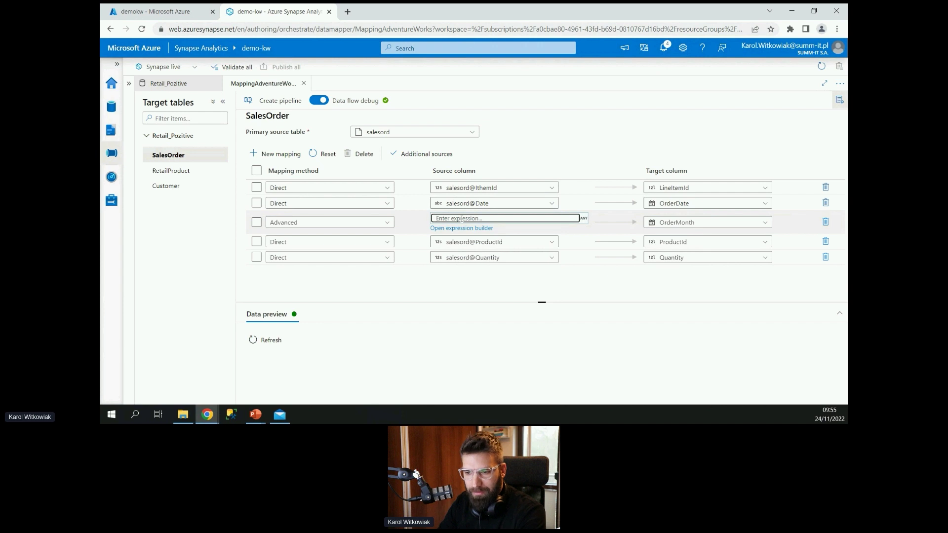
pyautogui.click(466, 228)
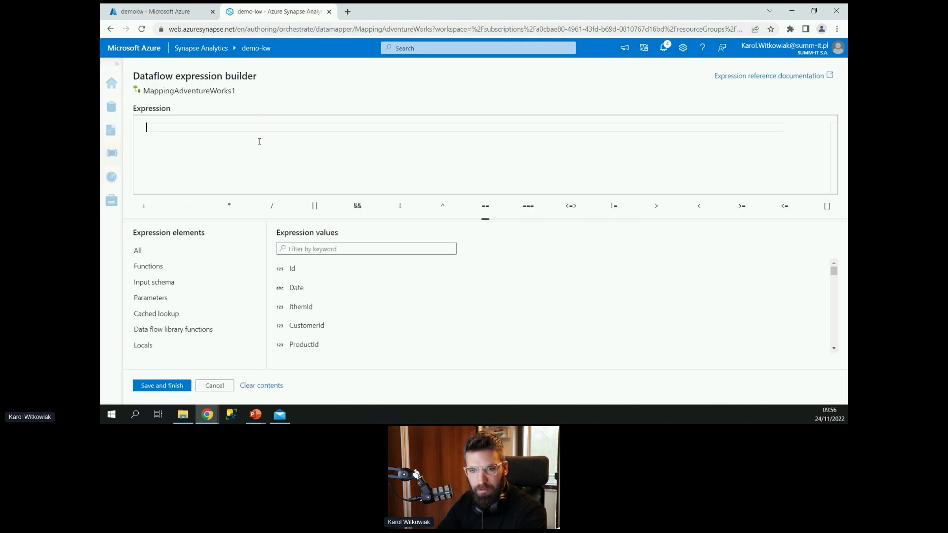
pyautogui.write('mon')
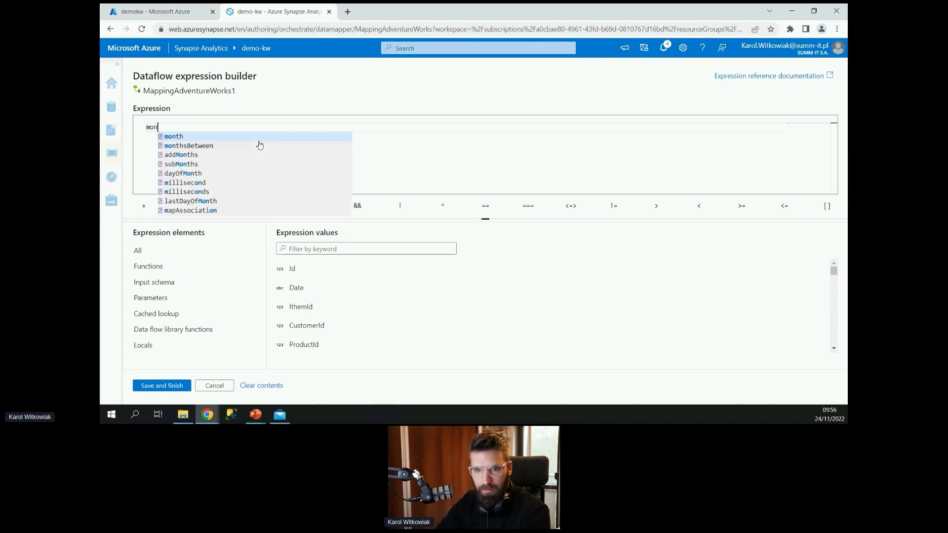
pyautogui.press('Return')
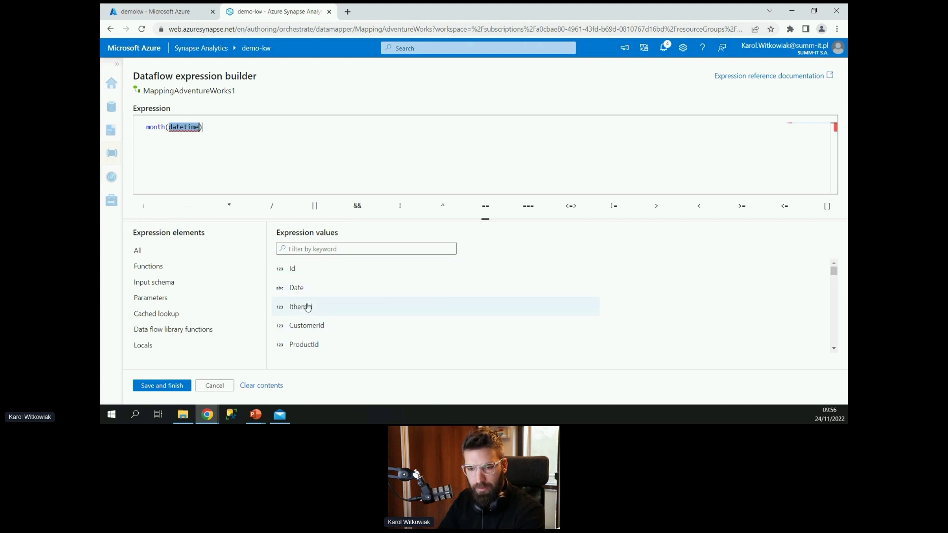
pyautogui.click(308, 289)
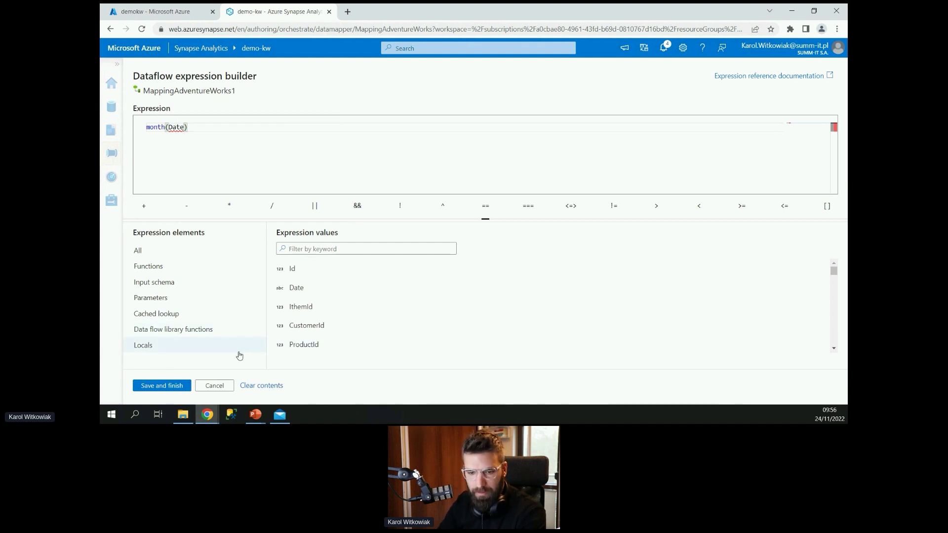
pyautogui.click(166, 390)
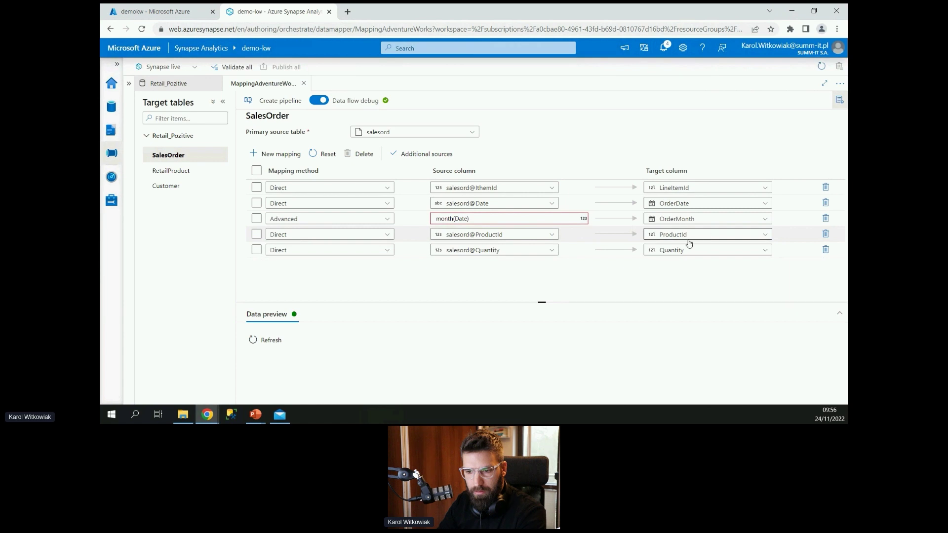
# Step: Check the error on the month(Date) expression and the target column options for that mapping, keeping OrderMonth
pyautogui.moveTo(463, 219)
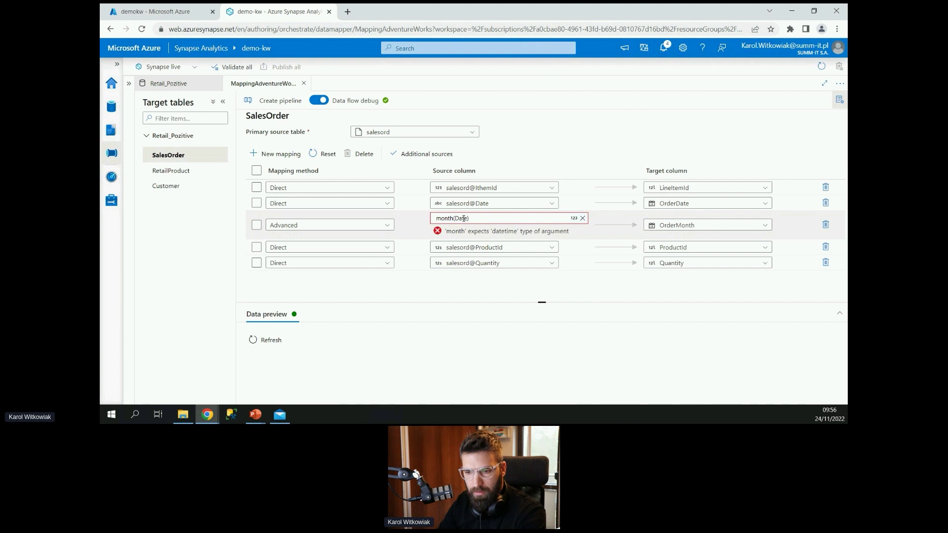
pyautogui.click(721, 222)
pyautogui.scroll(-1, 720, 260)
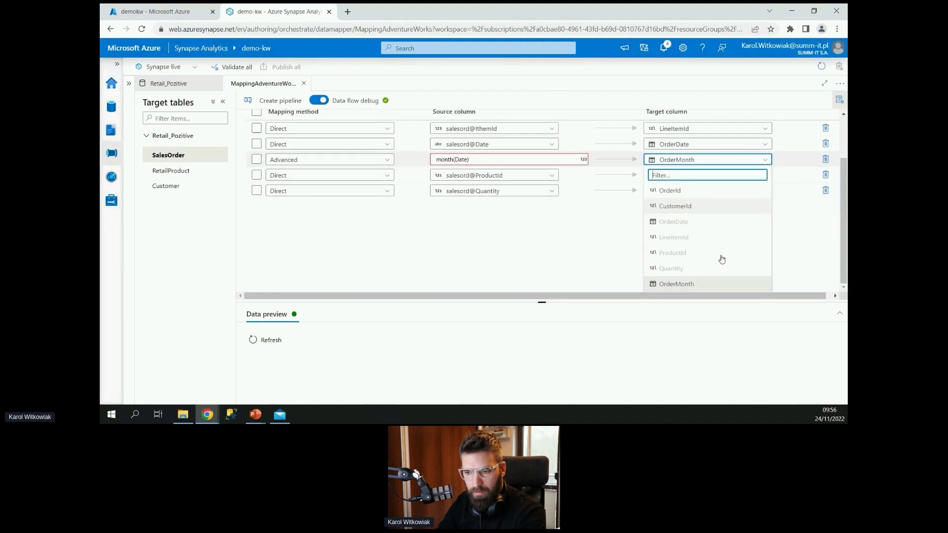
pyautogui.click(695, 286)
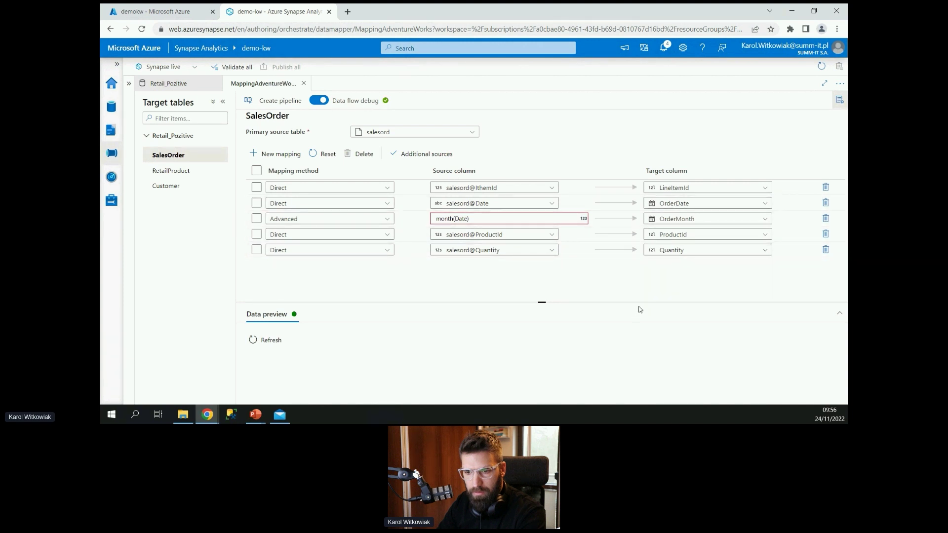
# Step: Reopen the OrderMonth expression in the expression builder and try to insert a cast function before Date
pyautogui.click(569, 219)
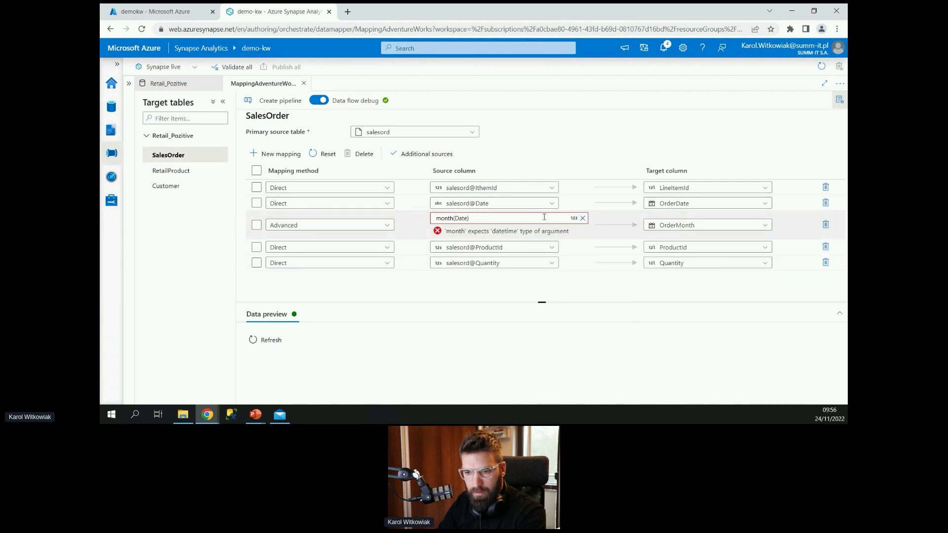
pyautogui.click(549, 217)
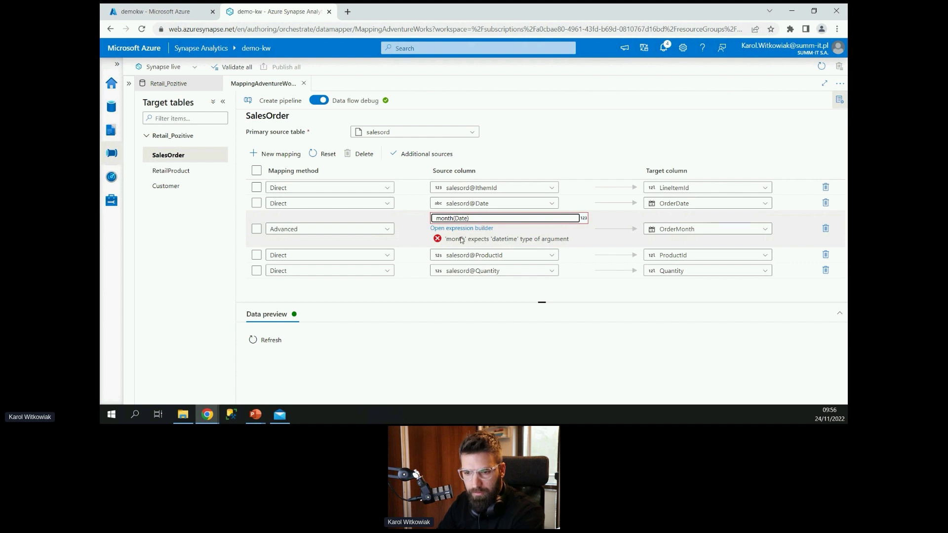
pyautogui.click(453, 228)
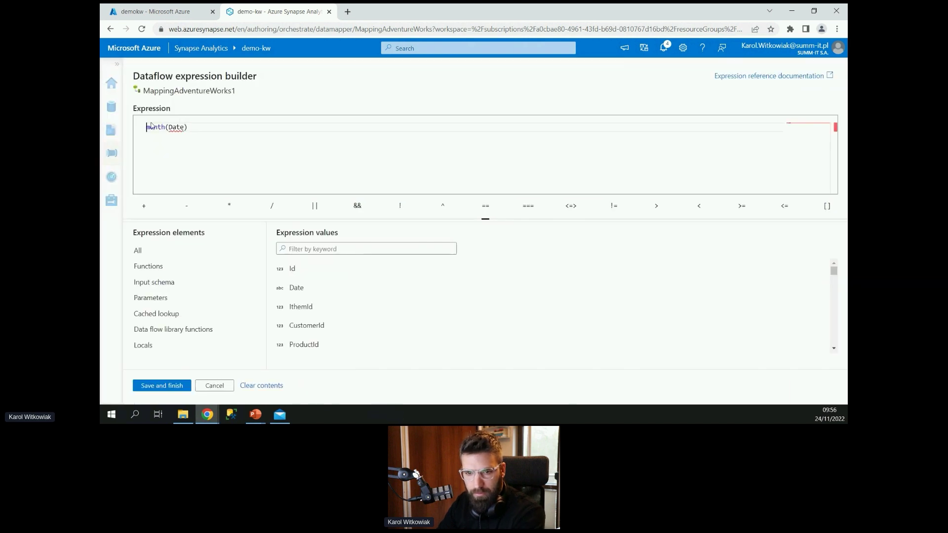
pyautogui.moveTo(165, 127); pyautogui.dragTo(144, 129)
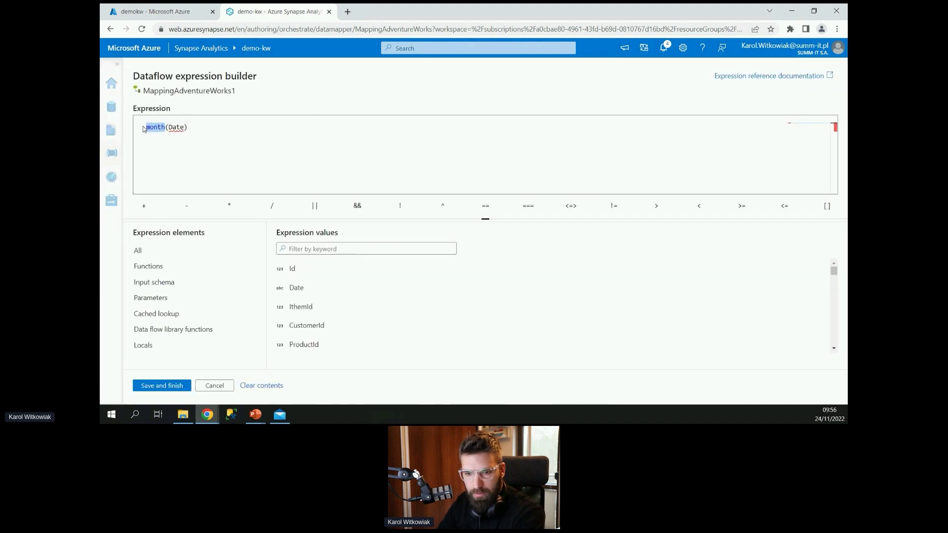
pyautogui.click(170, 128)
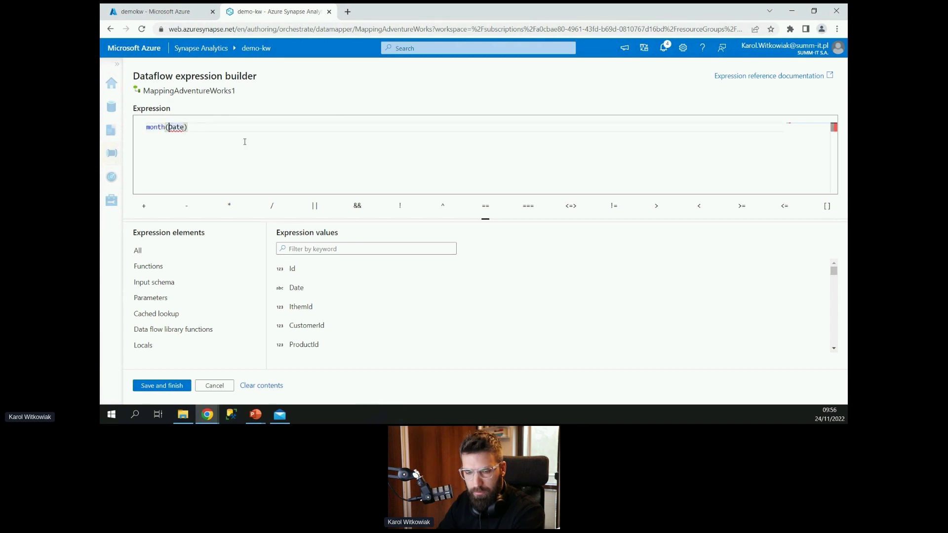
pyautogui.write('cas')
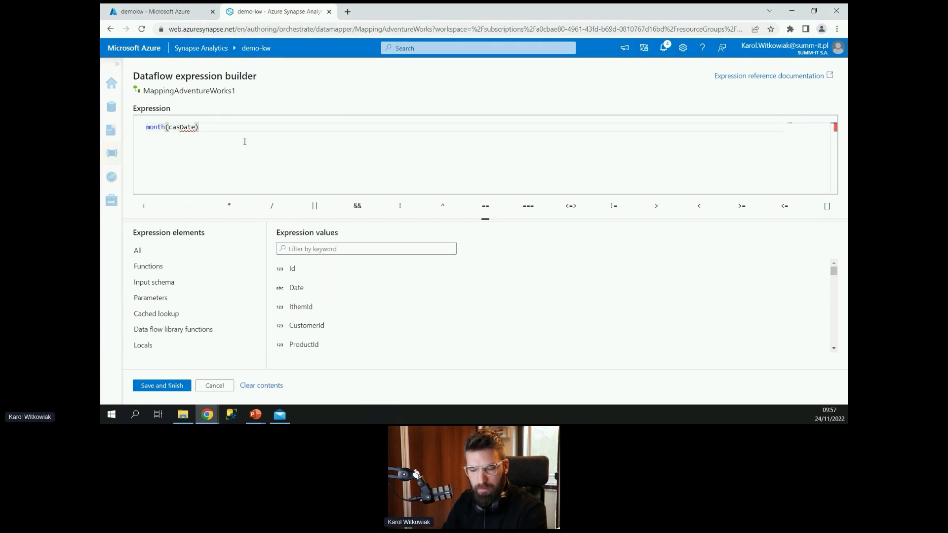
# Step: Clear the whole OrderMonth expression and leave the expression builder
pyautogui.press('BackSpace')
pyautogui.press('BackSpace')
pyautogui.press('BackSpace')
pyautogui.press('BackSpace')
pyautogui.hotkey('ctrl', 'a')
pyautogui.press('BackSpace')
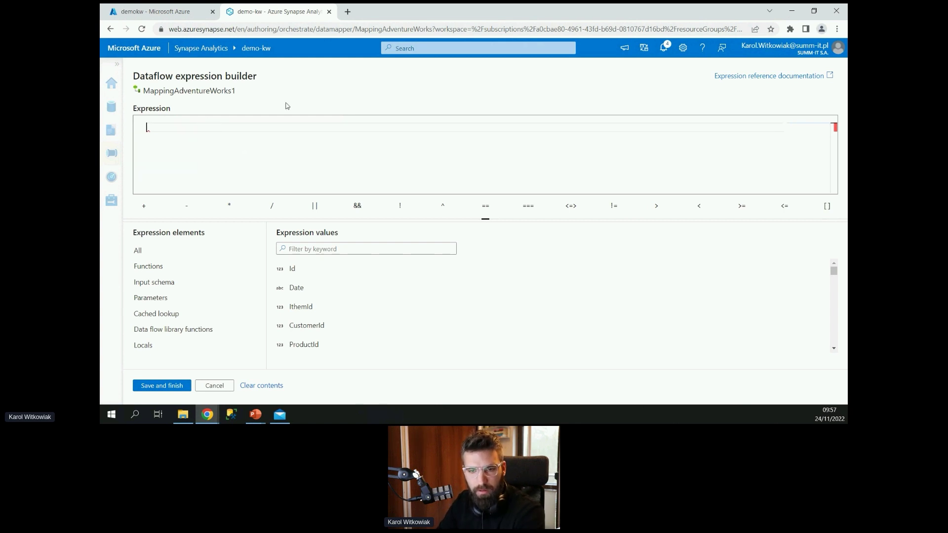
pyautogui.click(222, 388)
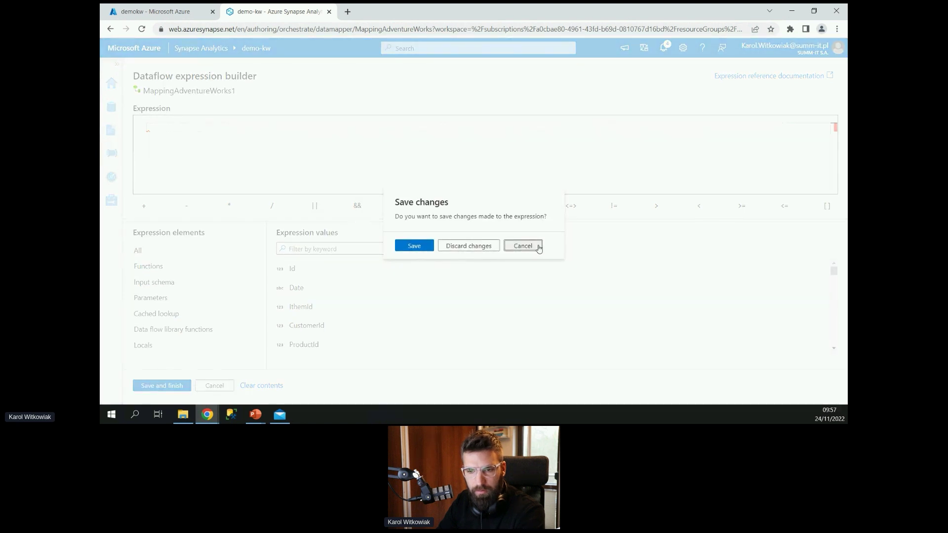
pyautogui.click(523, 246)
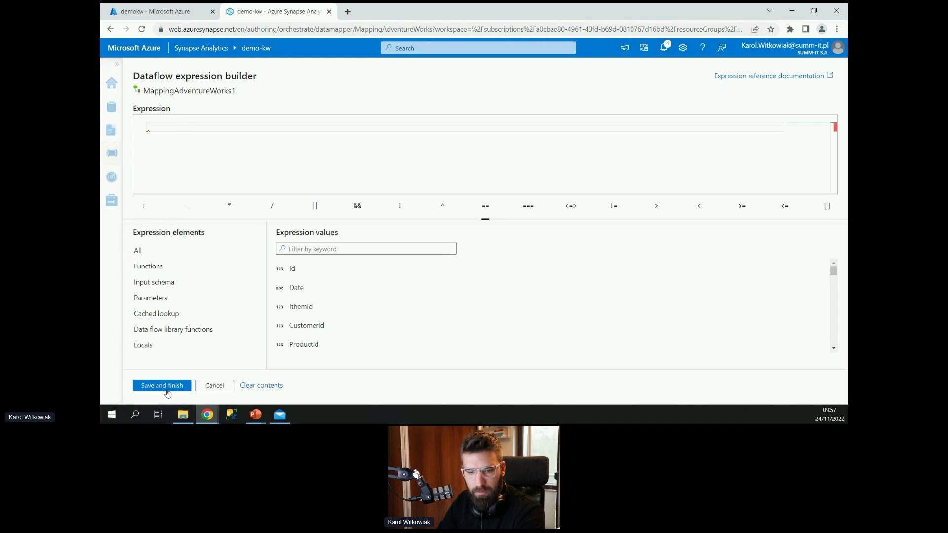
pyautogui.click(214, 386)
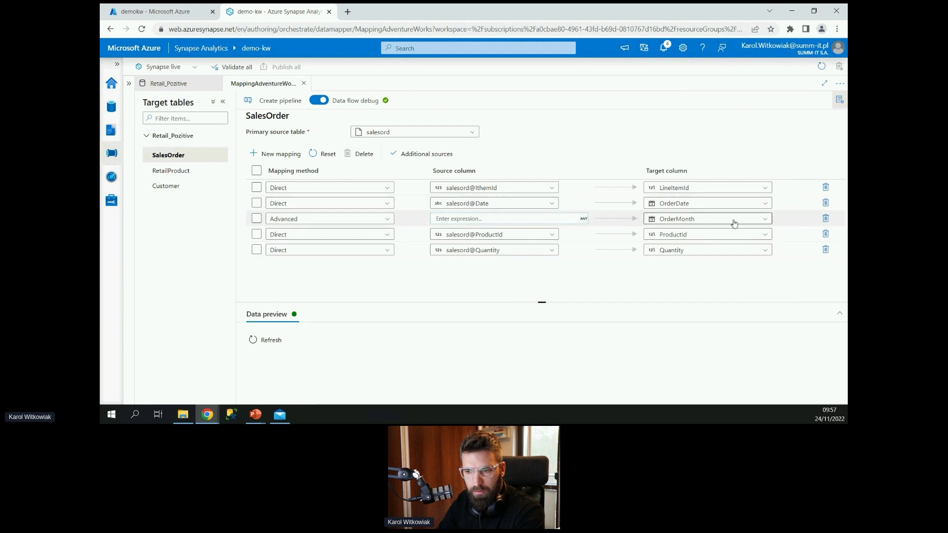
# Step: Delete the OrderMonth mapping from SalesOrder and look through the refreshed data preview of the remaining columns
pyautogui.click(826, 219)
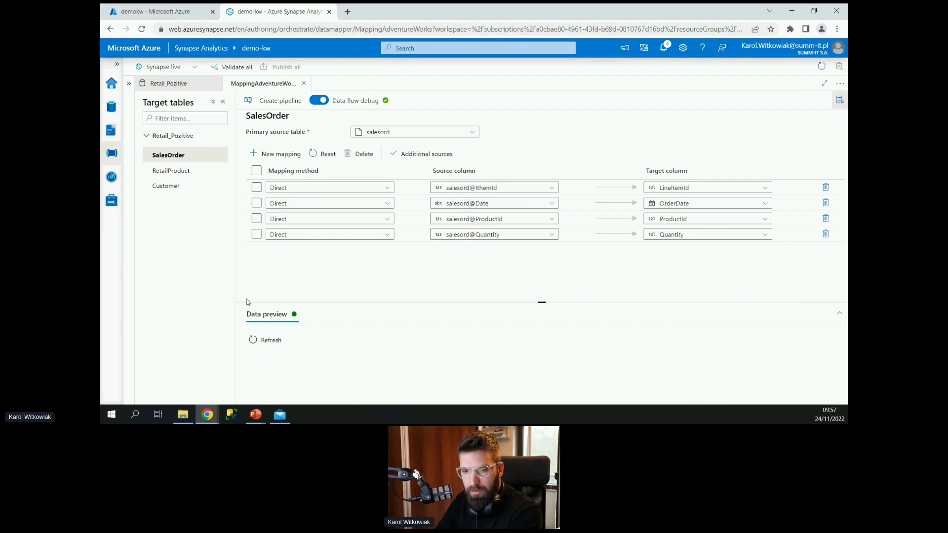
pyautogui.click(265, 340)
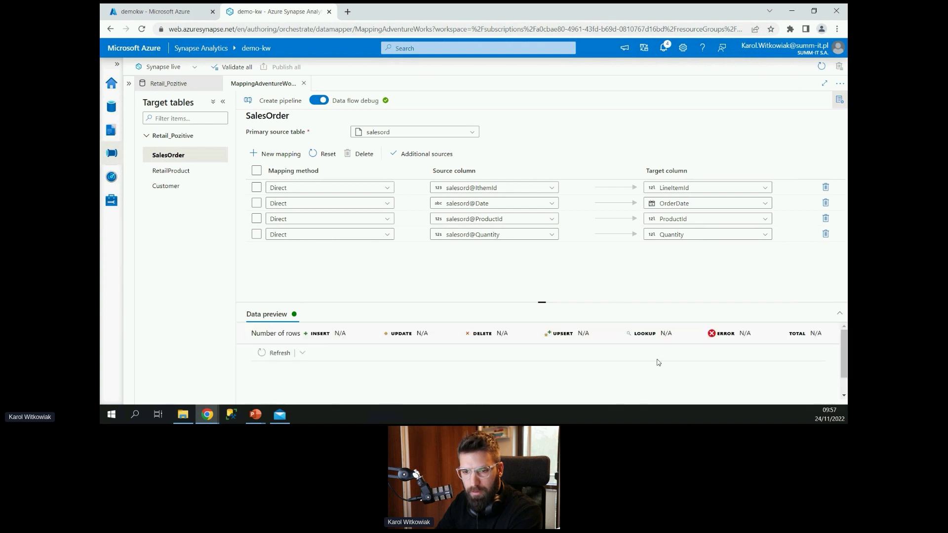
pyautogui.moveTo(541, 302); pyautogui.dragTo(548, 132)
pyautogui.scroll(-5, 617, 364)
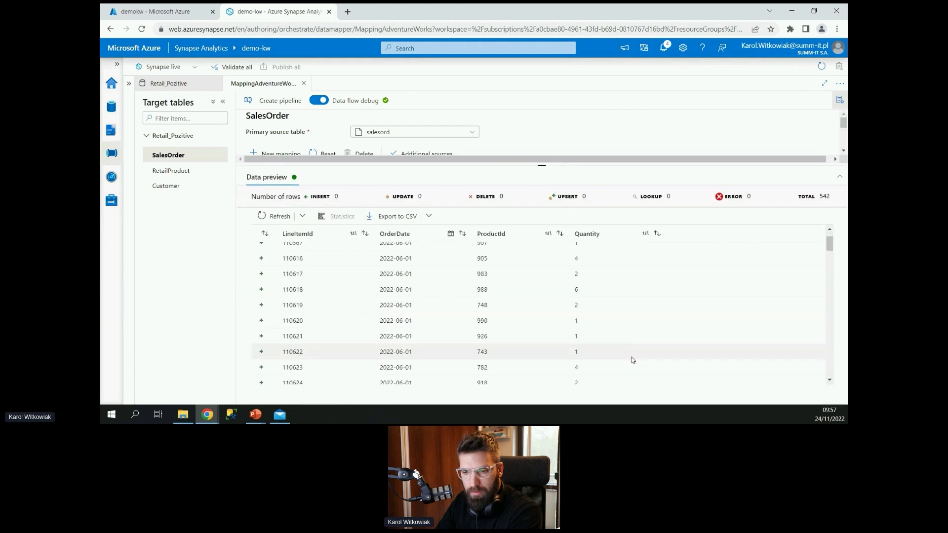
pyautogui.scroll(3, 633, 361)
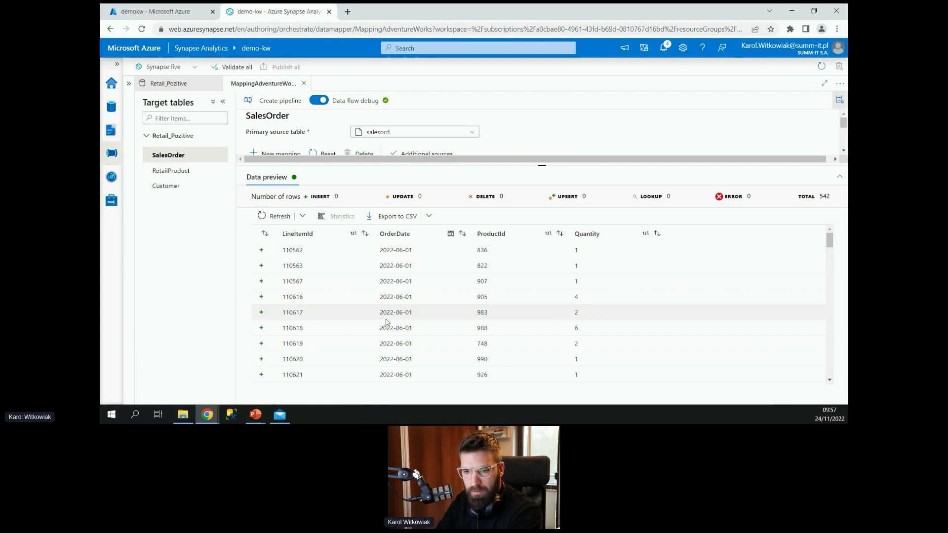
pyautogui.scroll(-5, 409, 326)
pyautogui.scroll(5, 412, 336)
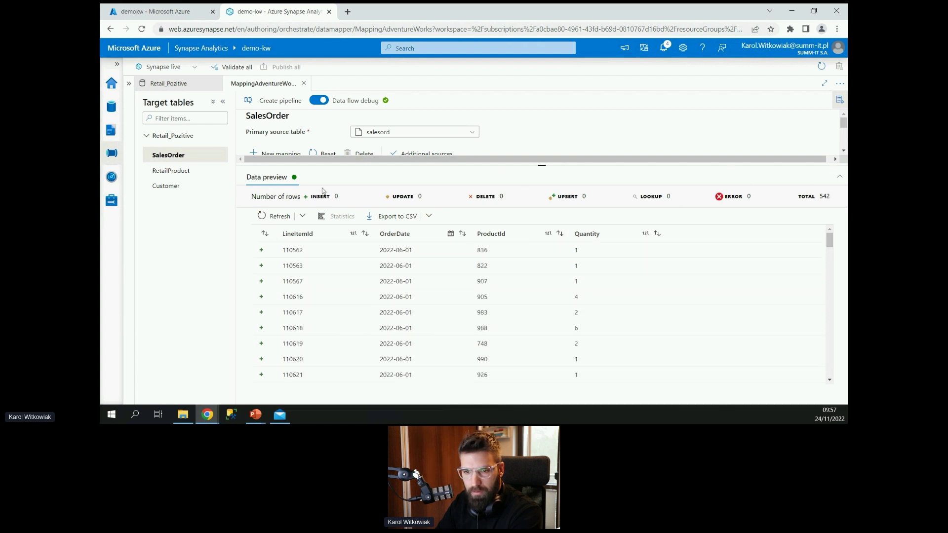
pyautogui.moveTo(542, 165); pyautogui.dragTo(541, 264)
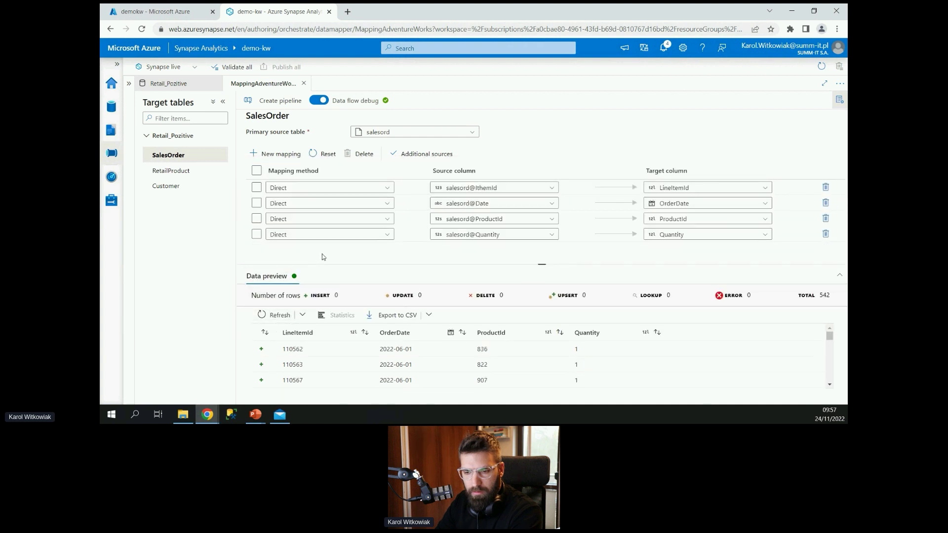
pyautogui.moveTo(542, 265); pyautogui.dragTo(551, 293)
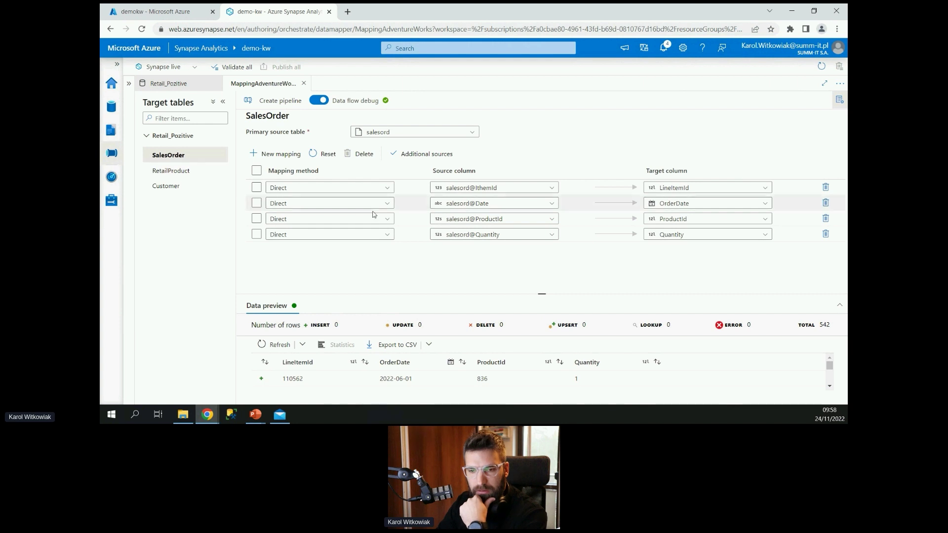
# Step: Add a new SalesOrder mapping with the Advanced method and OrderMonth as its target column
pyautogui.click(286, 155)
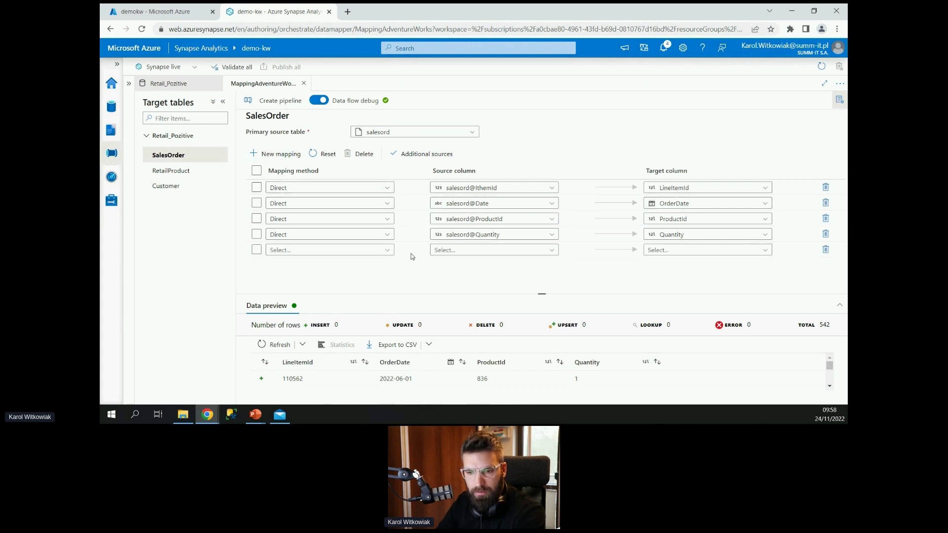
pyautogui.click(364, 250)
pyautogui.scroll(-2, 428, 274)
pyautogui.scroll(-5, 358, 232)
pyautogui.click(332, 275)
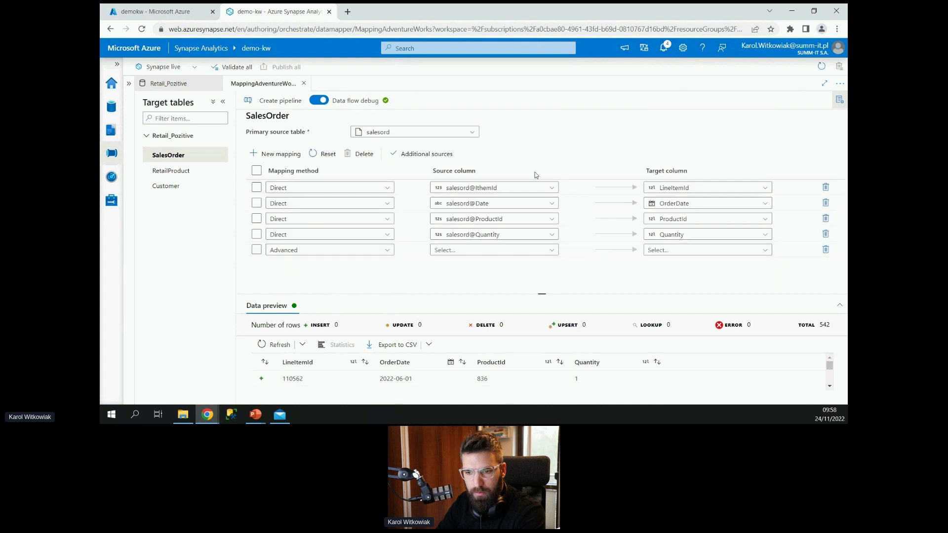
pyautogui.click(682, 250)
pyautogui.scroll(-2, 802, 245)
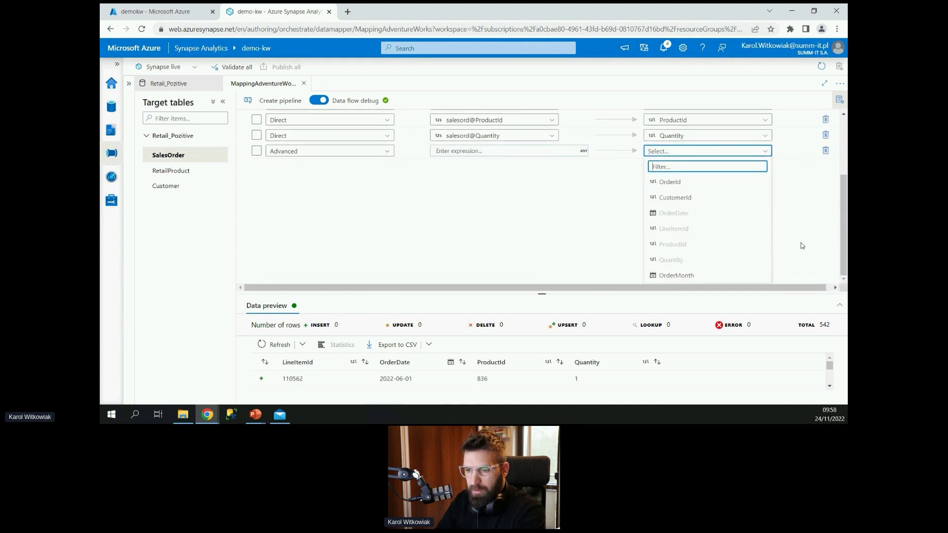
pyautogui.click(709, 274)
pyautogui.click(494, 249)
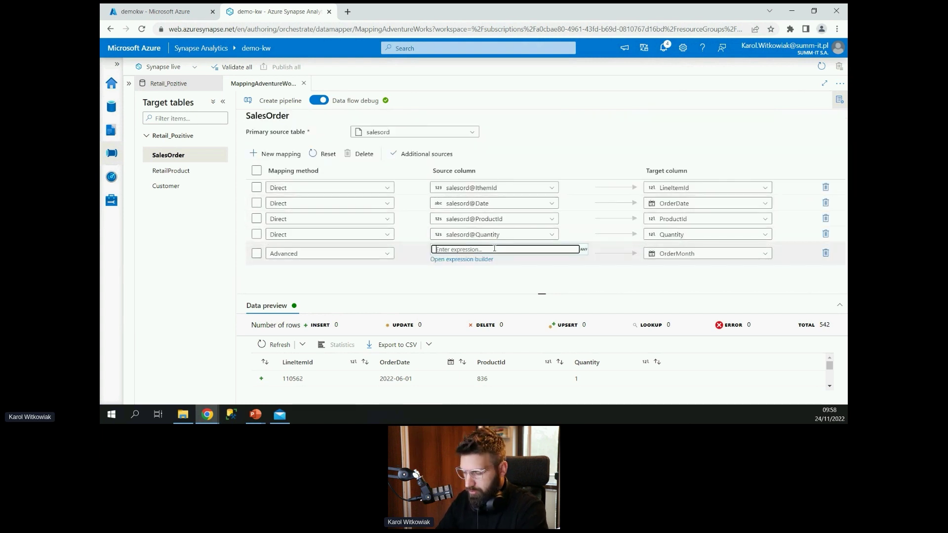
pyautogui.click(481, 260)
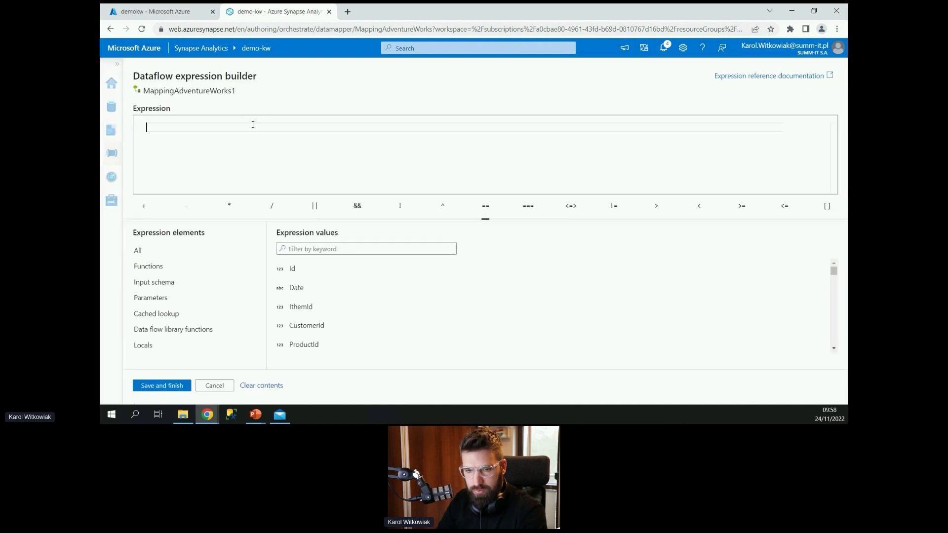
pyautogui.write('dat')
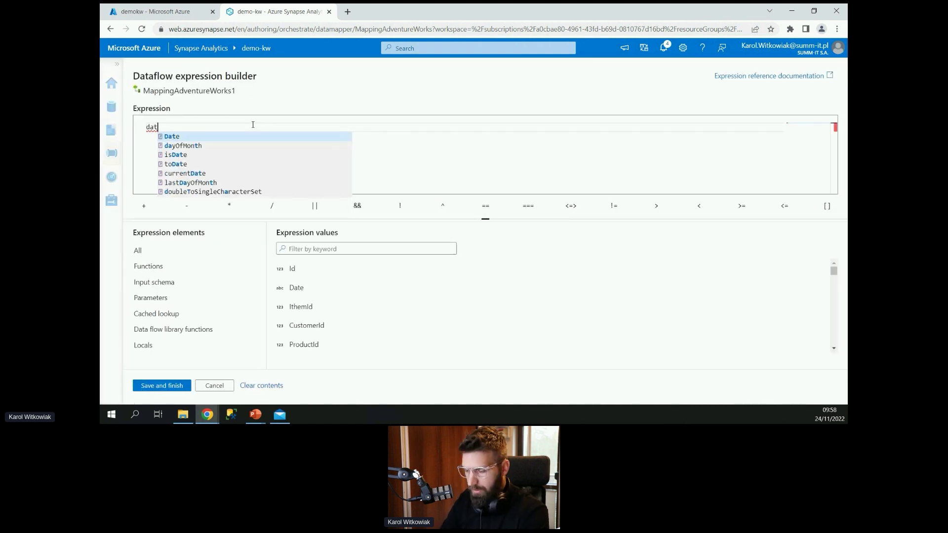
pyautogui.write('et')
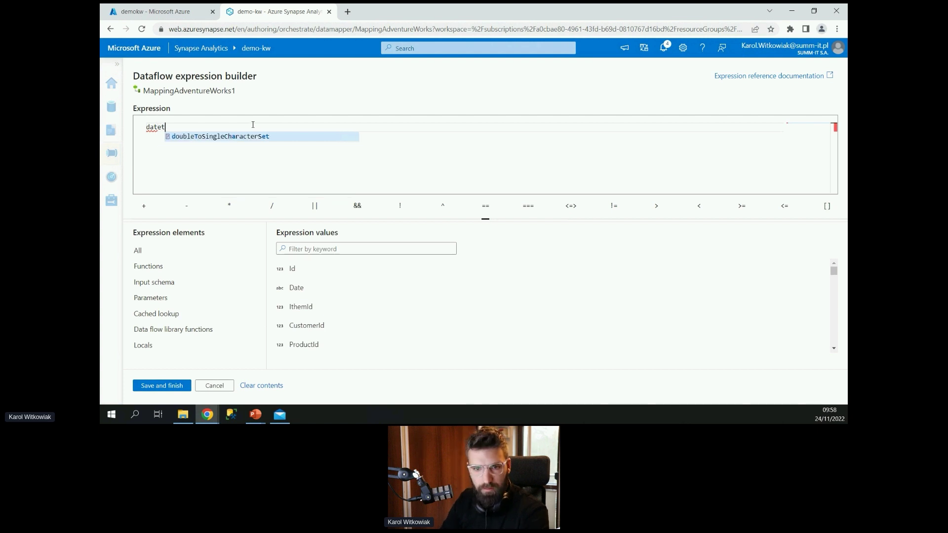
pyautogui.press('BackSpace')
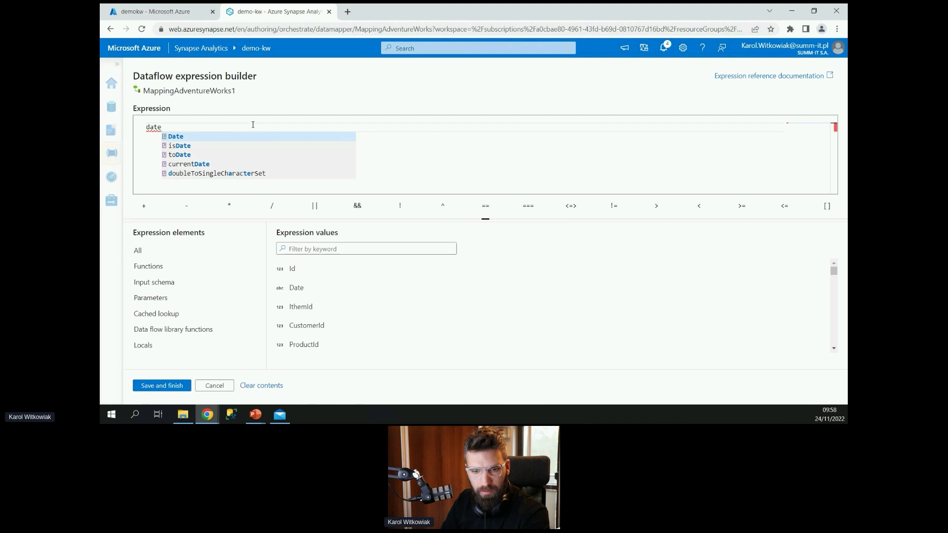
pyautogui.press('BackSpace')
pyautogui.press('BackSpace')
pyautogui.press('BackSpace')
pyautogui.press('BackSpace')
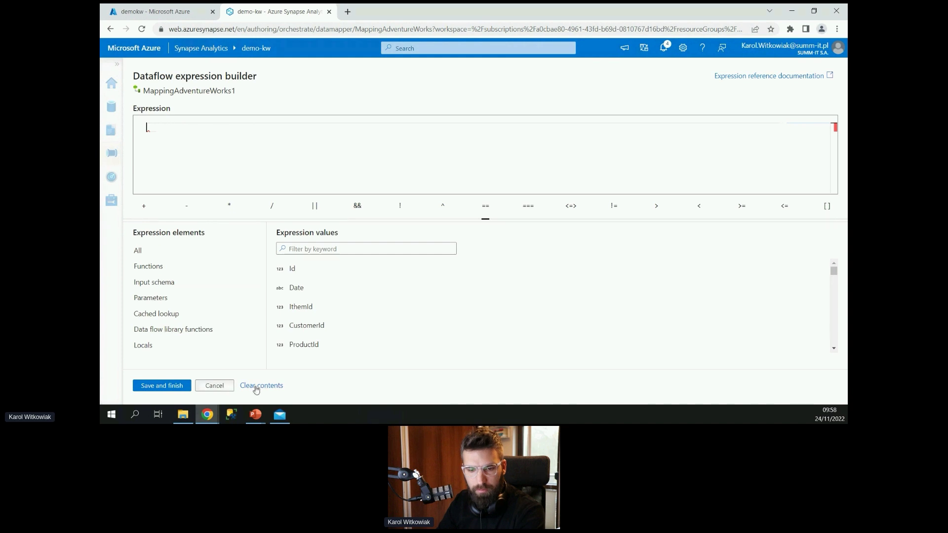
pyautogui.click(214, 385)
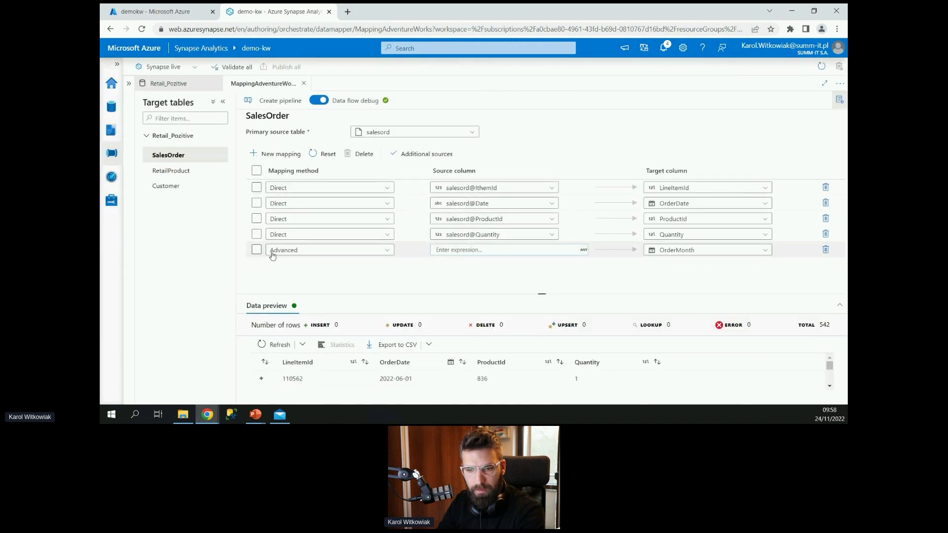
# Step: Delete the empty OrderMonth mapping from SalesOrder and generate the pipeline from the MappingAdventureWorks data mapping
pyautogui.click(825, 249)
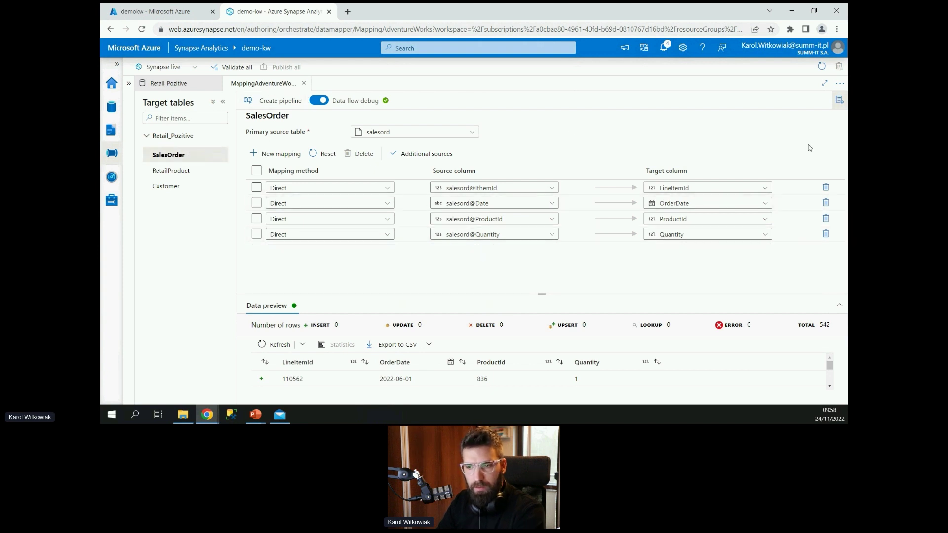
pyautogui.click(284, 101)
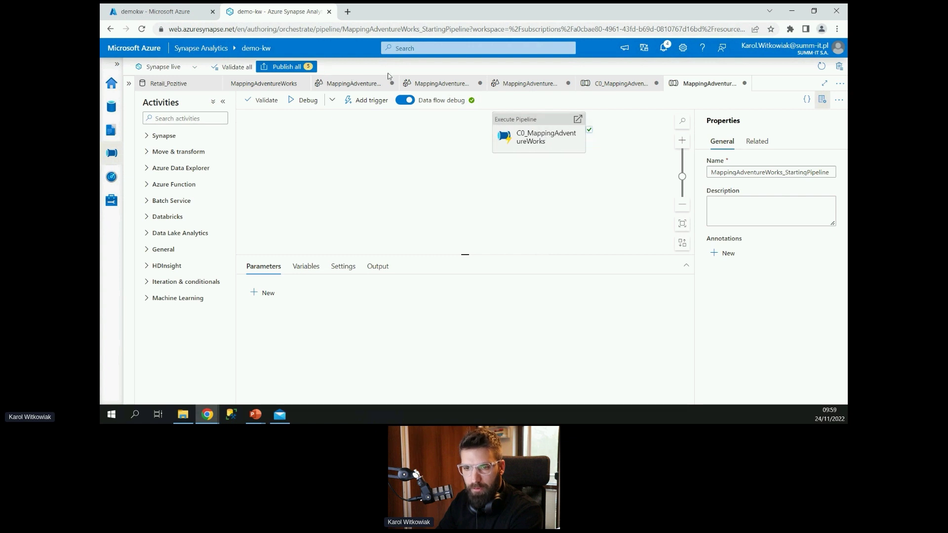
pyautogui.moveTo(535, 127); pyautogui.dragTo(478, 139)
pyautogui.moveTo(468, 129); pyautogui.dragTo(469, 137)
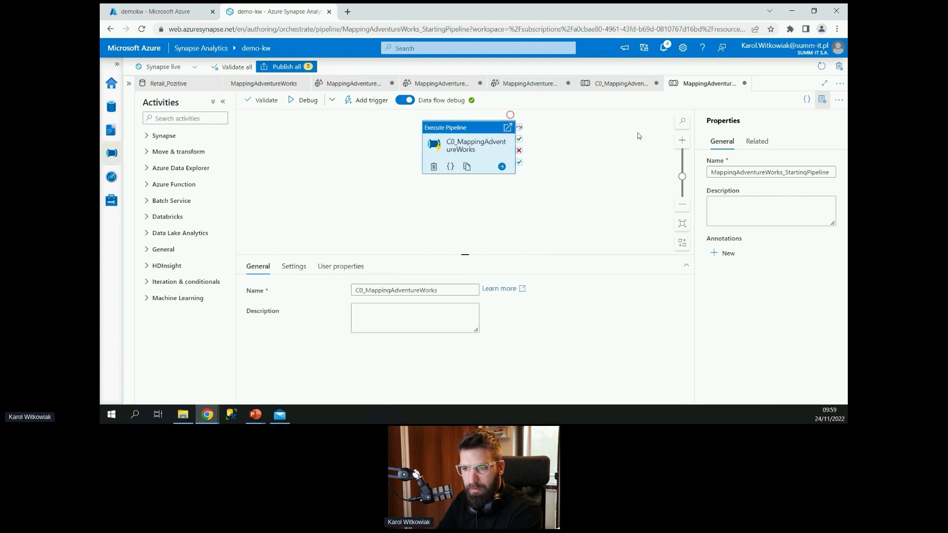
# Step: Publish all pending pipelines and data flows, and start a debug run of MappingAdventureWorks_StartingPipeline, continuing with the debug cluster
pyautogui.click(282, 68)
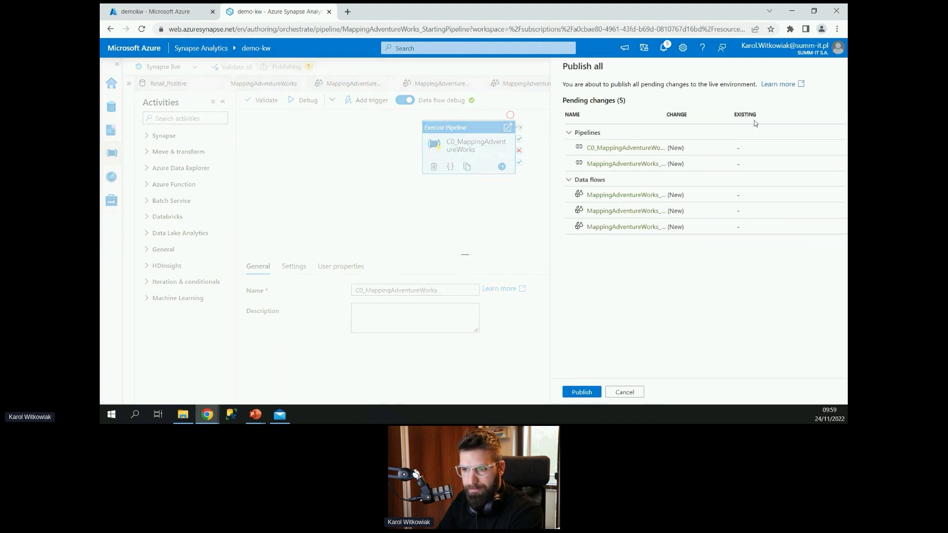
pyautogui.click(571, 393)
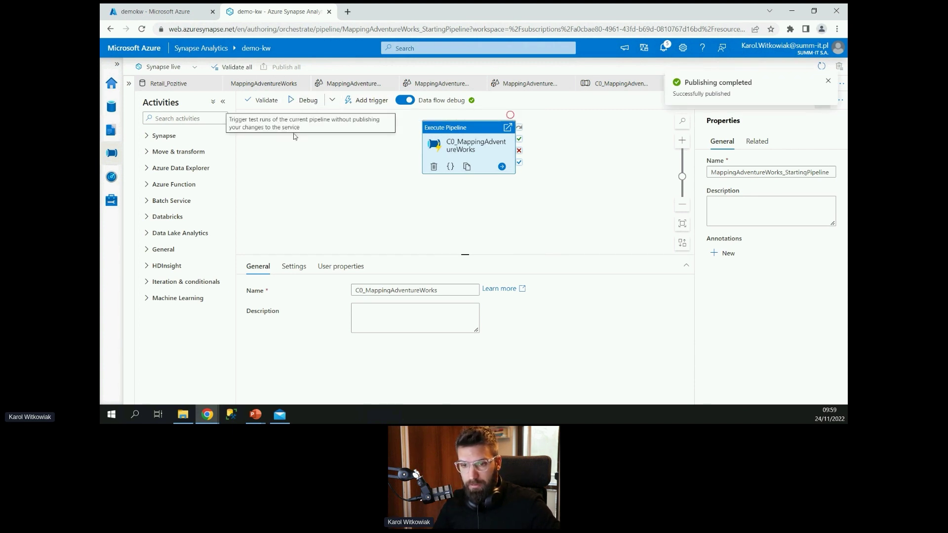
pyautogui.click(303, 101)
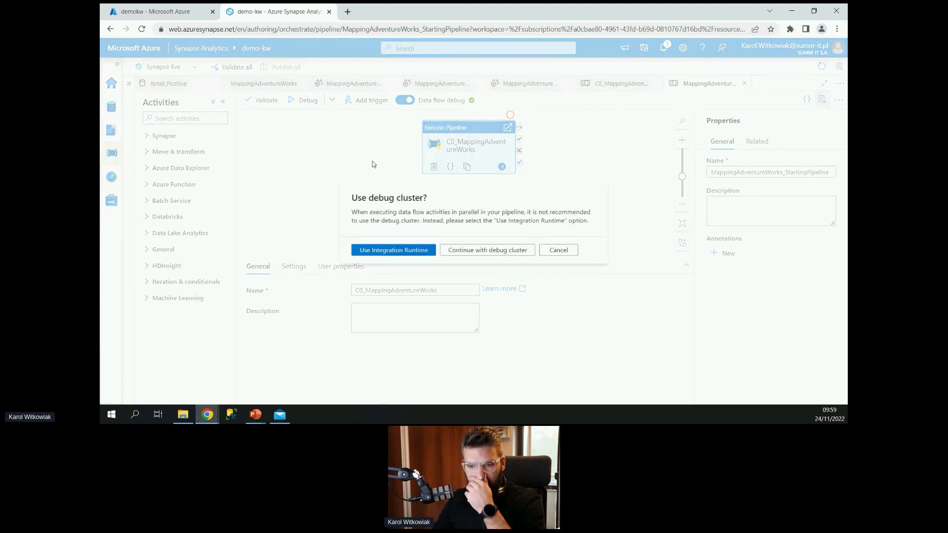
pyautogui.click(489, 252)
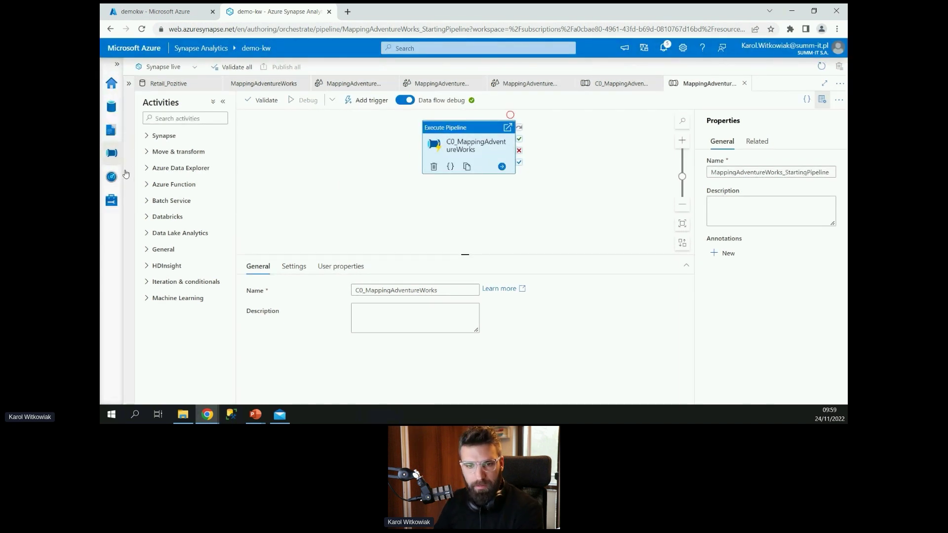
# Step: View the debug pipeline runs and check the refreshed Retail_Pozitive folder in the demokw storage account's sandbox container
pyautogui.click(112, 179)
pyautogui.click(285, 89)
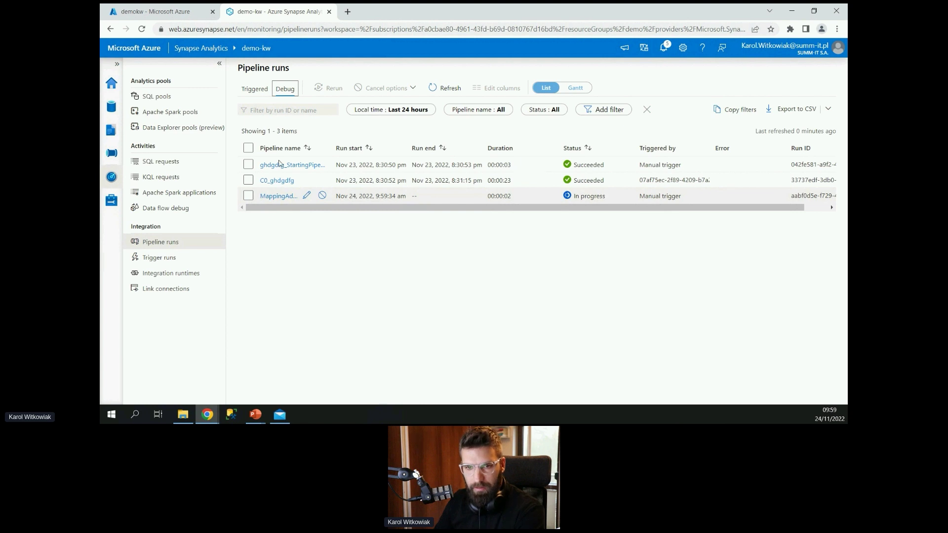
pyautogui.click(148, 10)
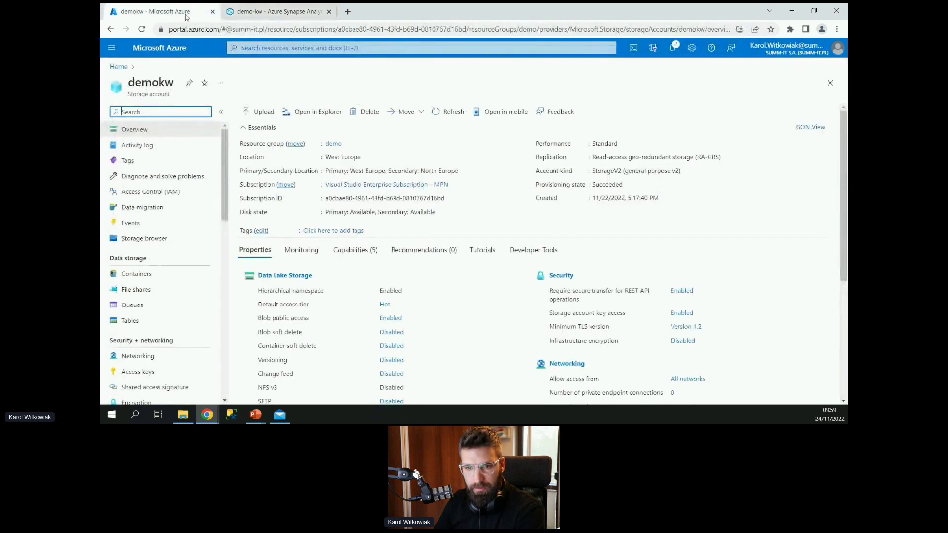
pyautogui.click(142, 280)
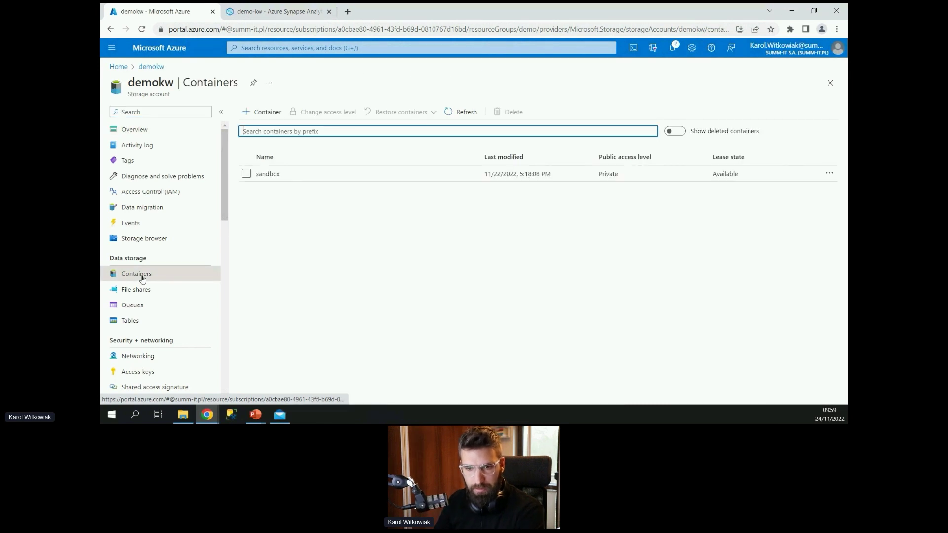
pyautogui.click(266, 173)
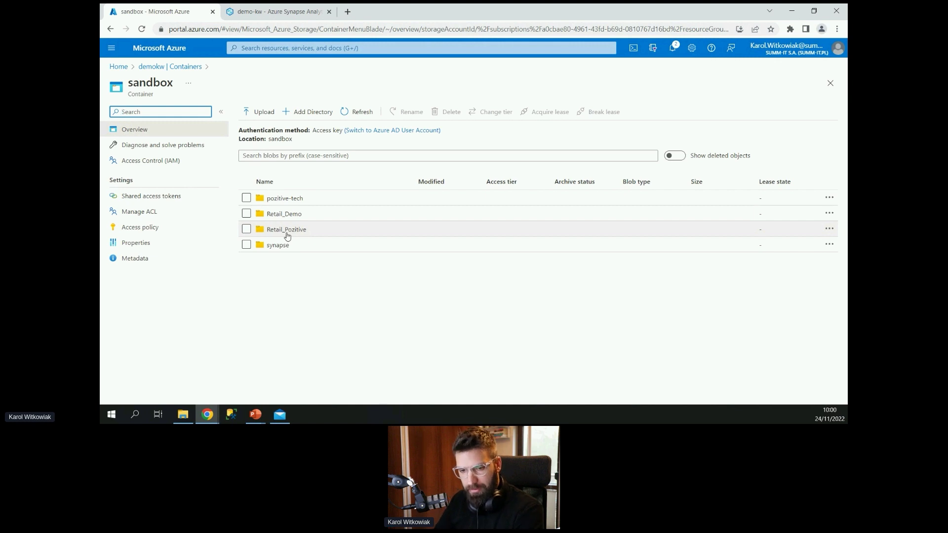
pyautogui.click(287, 230)
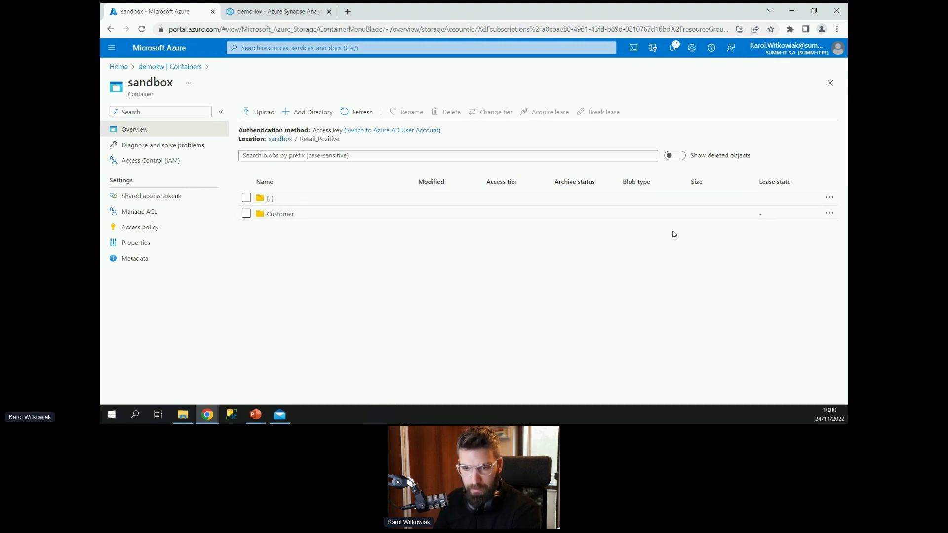
pyautogui.click(360, 117)
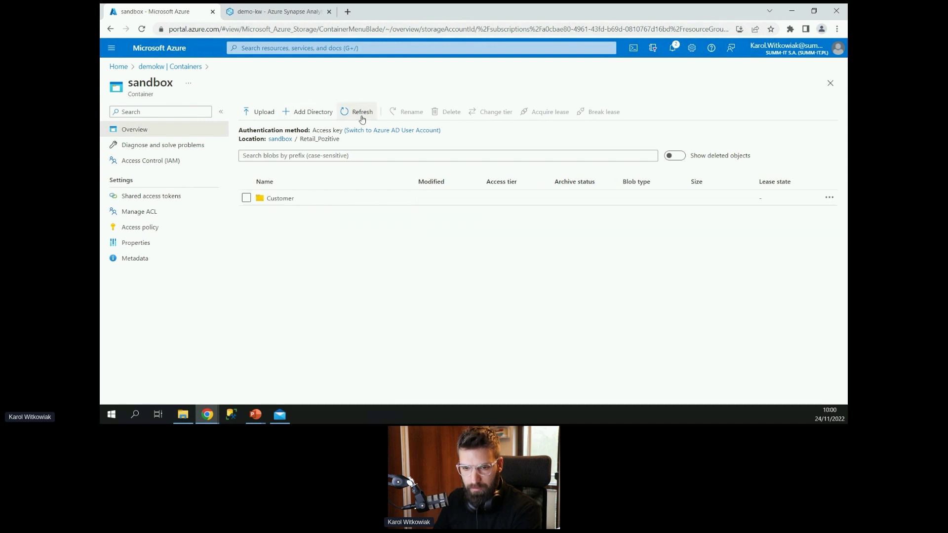
pyautogui.click(362, 116)
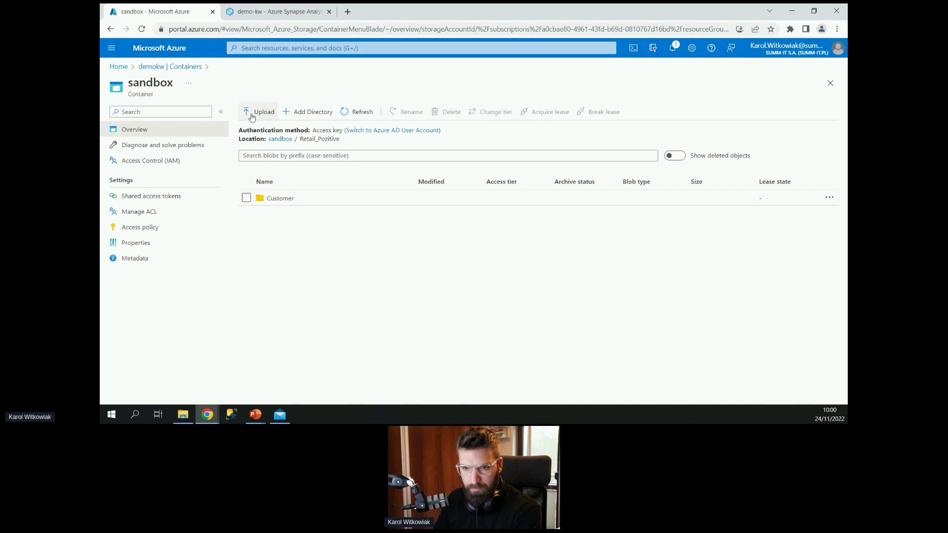
pyautogui.click(180, 66)
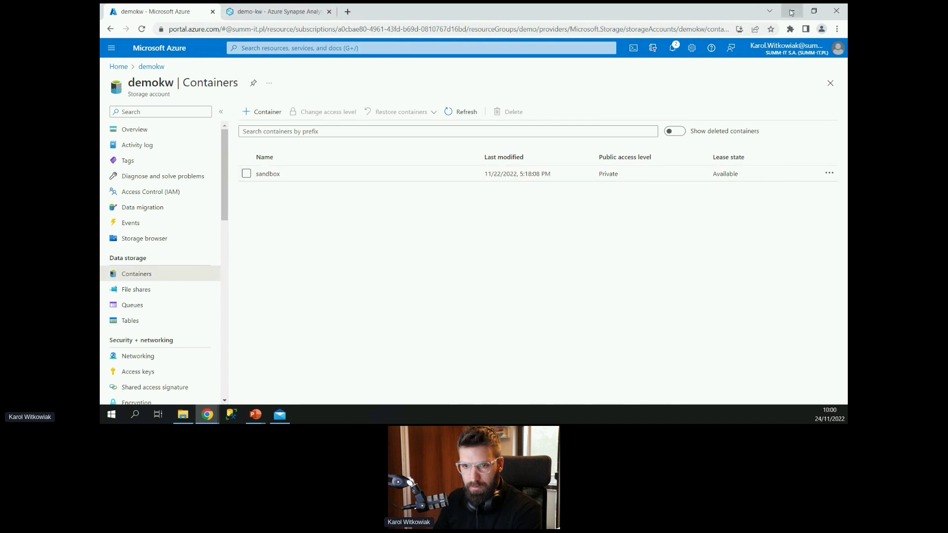
# Step: Return to Synapse Studio and refresh the debug pipeline runs to check the progress of the mapping pipelines
pyautogui.click(244, 11)
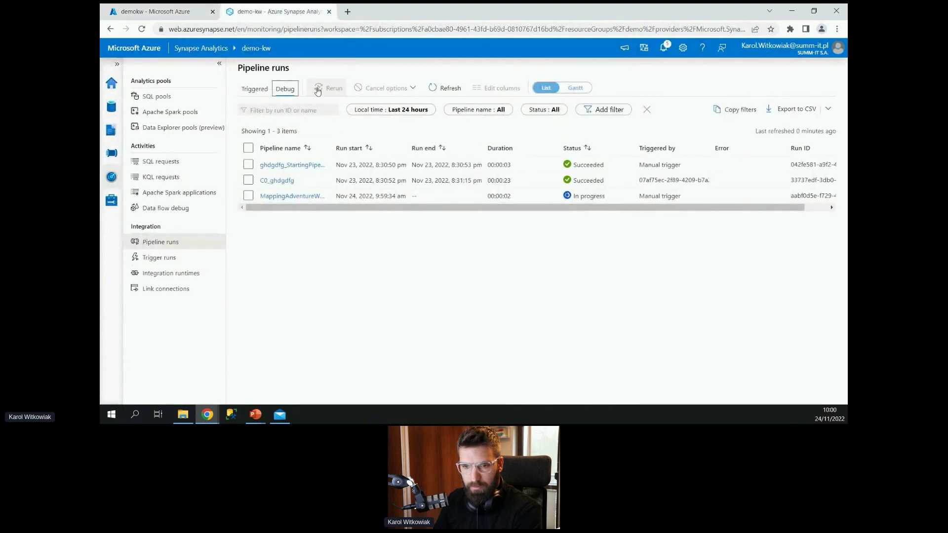
pyautogui.click(439, 89)
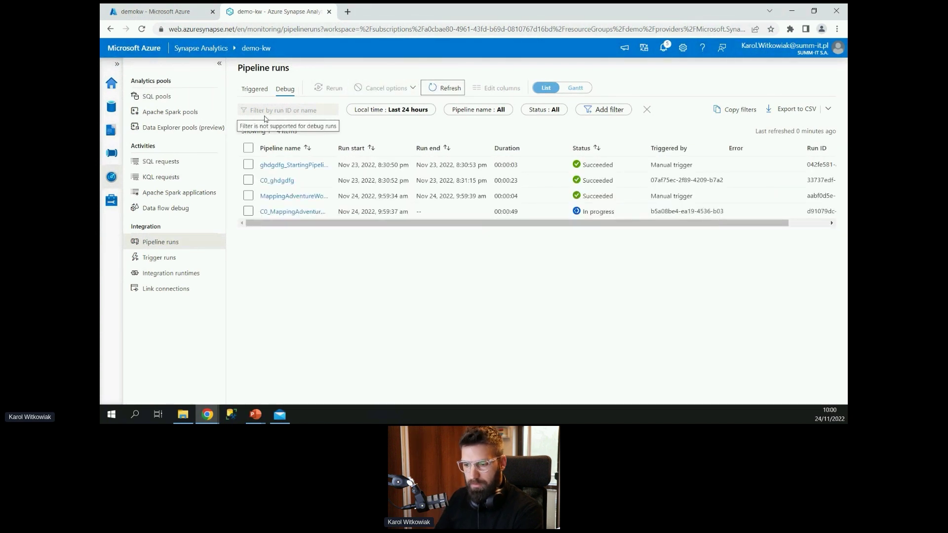
pyautogui.moveTo(158, 6)
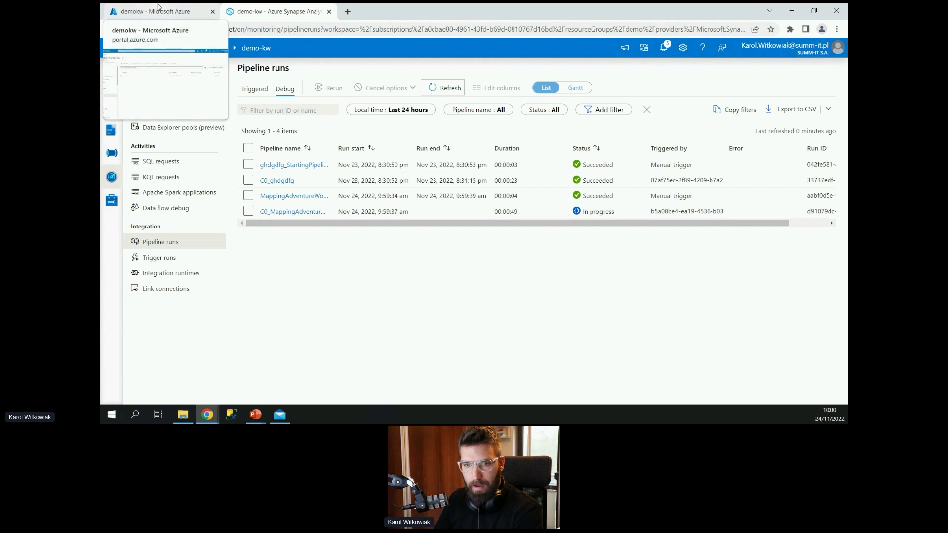
# Step: Search Windows for Power BI and launch Power BI Desktop
pyautogui.click(140, 417)
pyautogui.write('power bi')
pyautogui.click(189, 182)
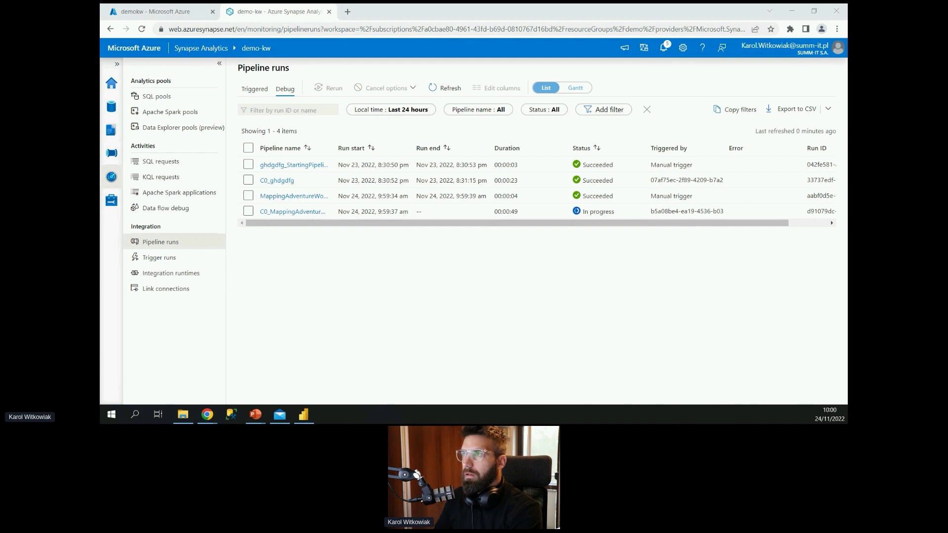
pyautogui.click(304, 414)
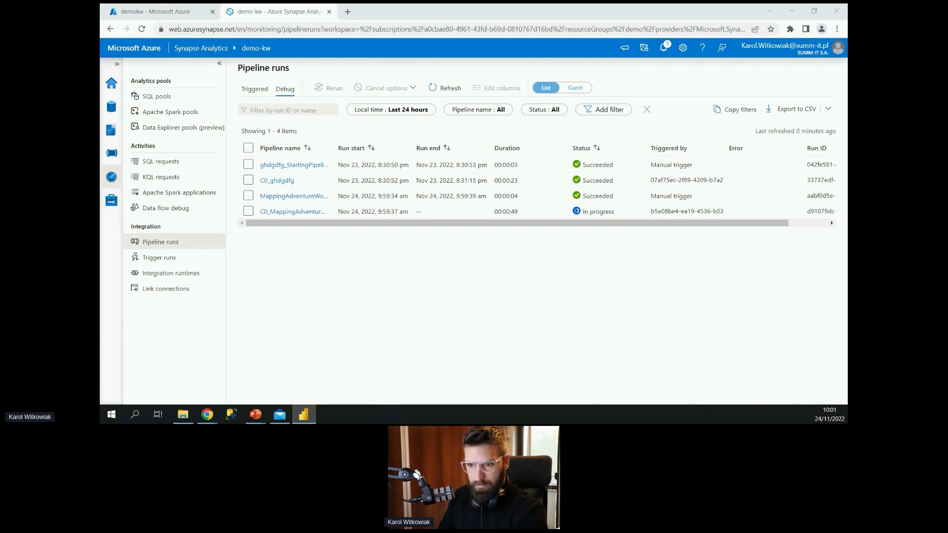
# Step: Refresh the debug pipeline runs again while Power BI Desktop loads, checking the status of C0_MappingAdventureWorks
pyautogui.click(442, 88)
pyautogui.hotkey('alt', 'Tab')
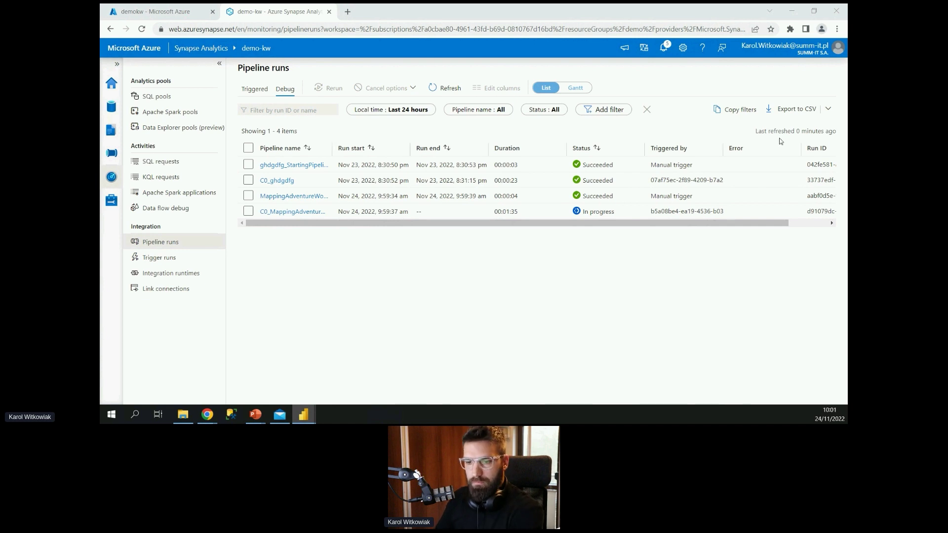
pyautogui.click(446, 89)
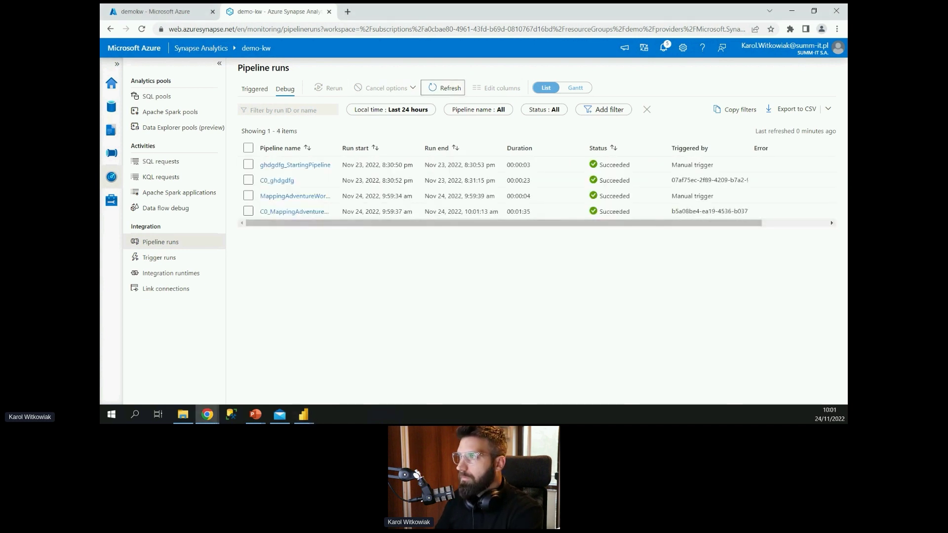
pyautogui.hotkey('alt', 'Tab')
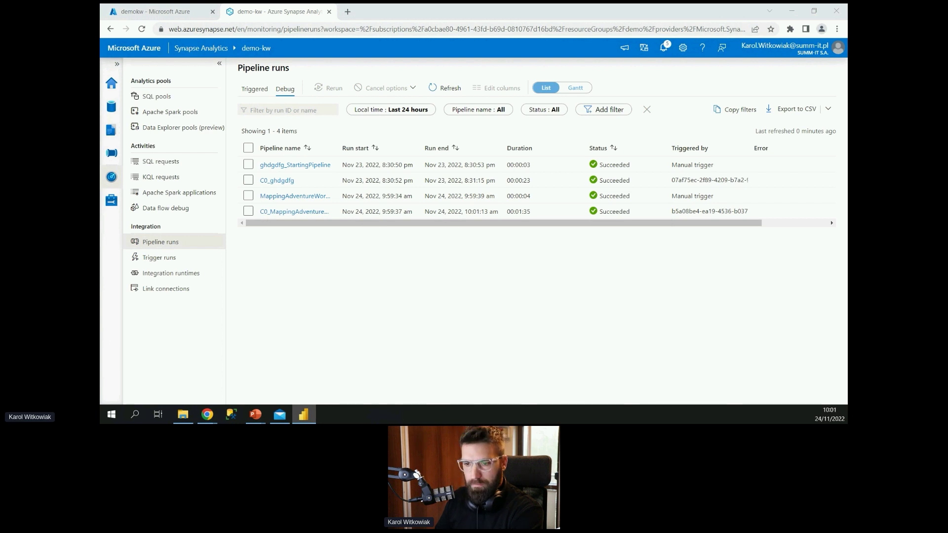
# Step: Reopen the sandbox container in the Azure portal and inspect the output in Retail_Pozitive, including the RetailProduct folder
pyautogui.click(173, 7)
pyautogui.click(276, 171)
pyautogui.click(279, 231)
pyautogui.click(286, 230)
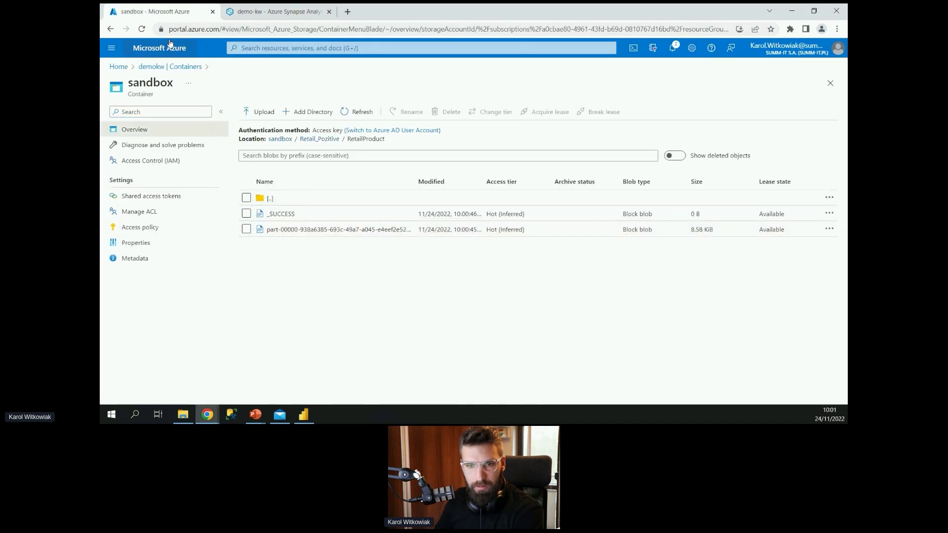
pyautogui.click(172, 68)
pyautogui.click(268, 174)
pyautogui.click(275, 213)
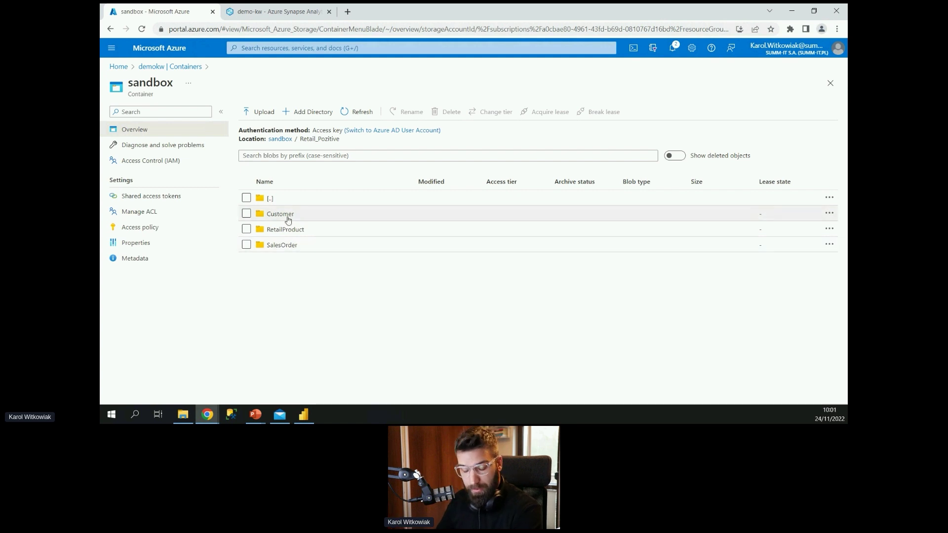
# Step: Switch to Power BI Desktop and connect to the Azure Synapse Analytics workspace (Beta) data source
pyautogui.click(793, 11)
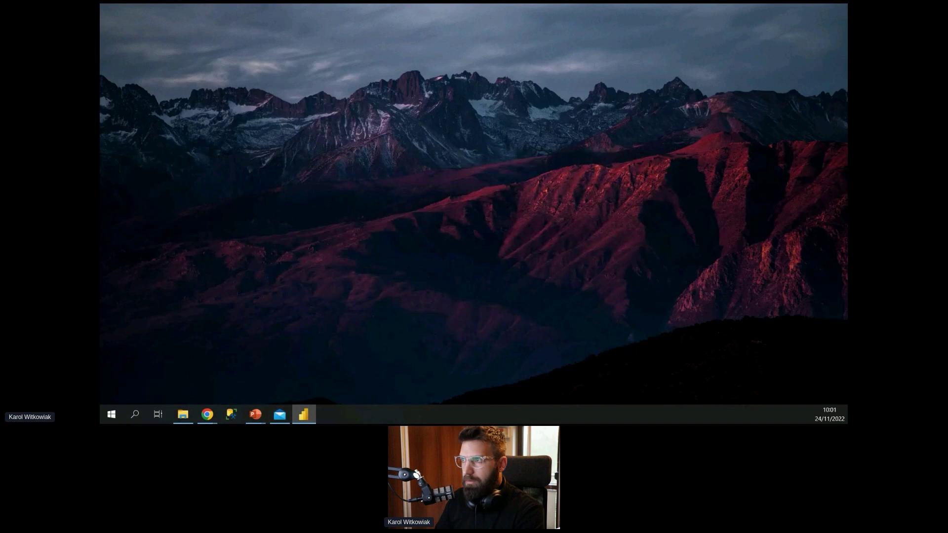
pyautogui.click(303, 414)
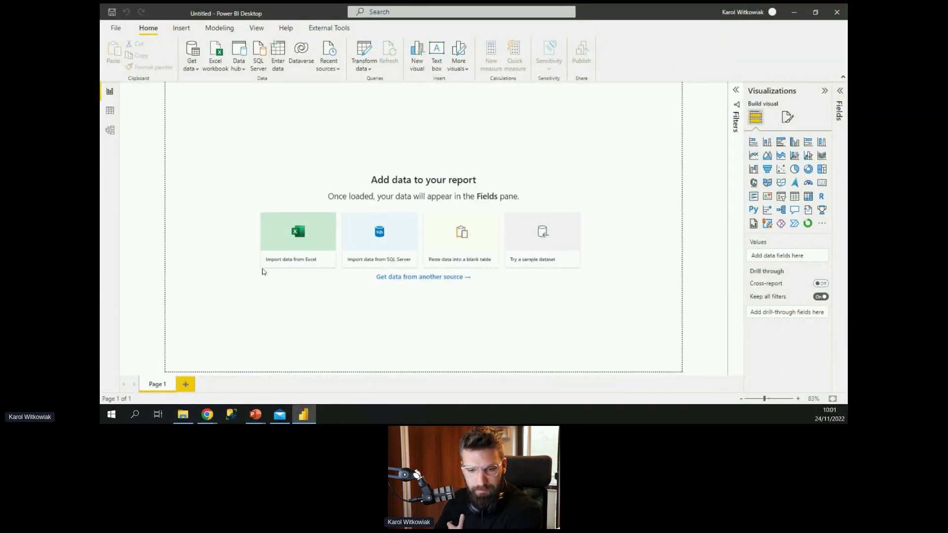
pyautogui.click(197, 68)
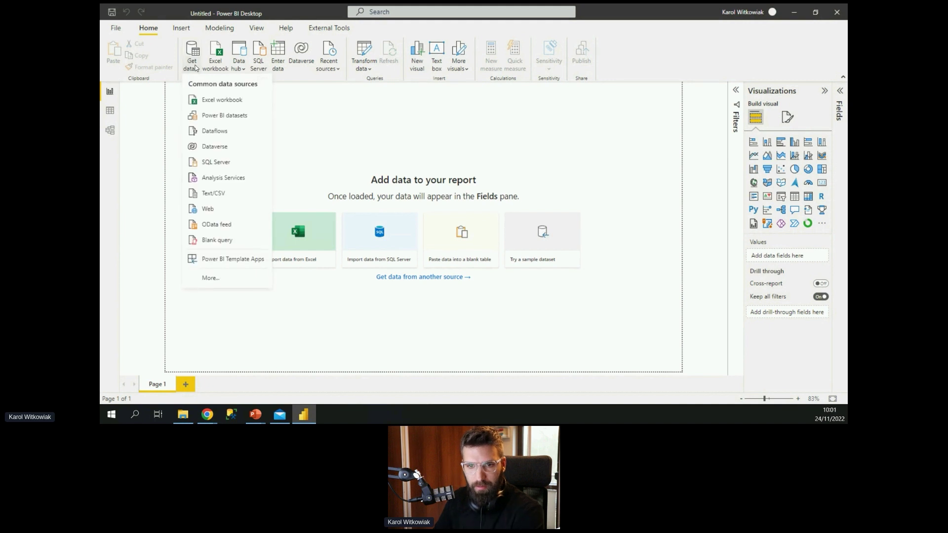
pyautogui.click(220, 278)
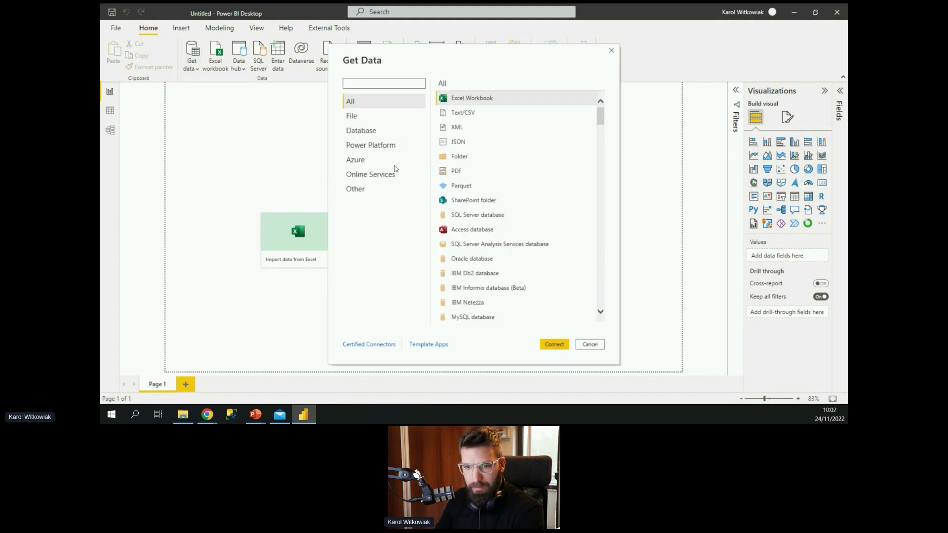
pyautogui.click(367, 160)
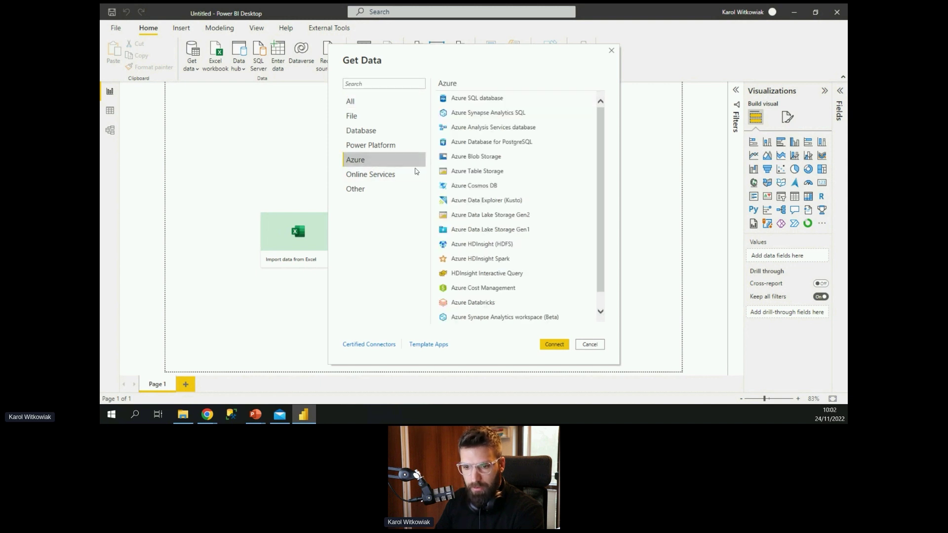
pyautogui.scroll(-1, 580, 253)
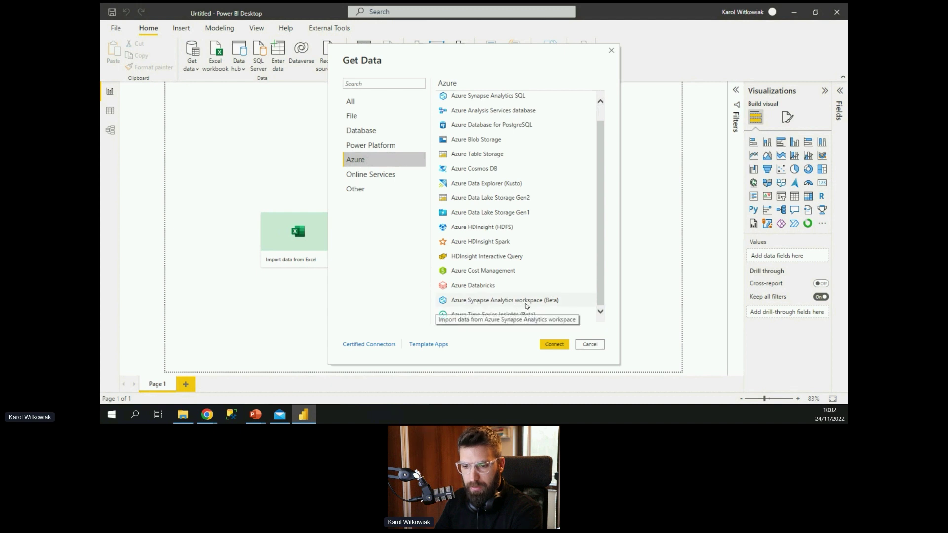
pyautogui.click(556, 301)
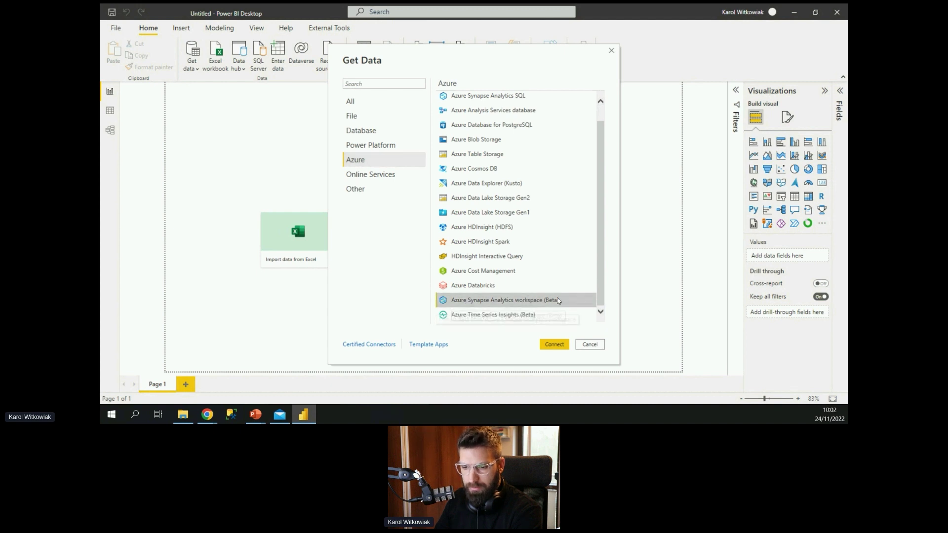
pyautogui.click(554, 344)
pyautogui.click(576, 252)
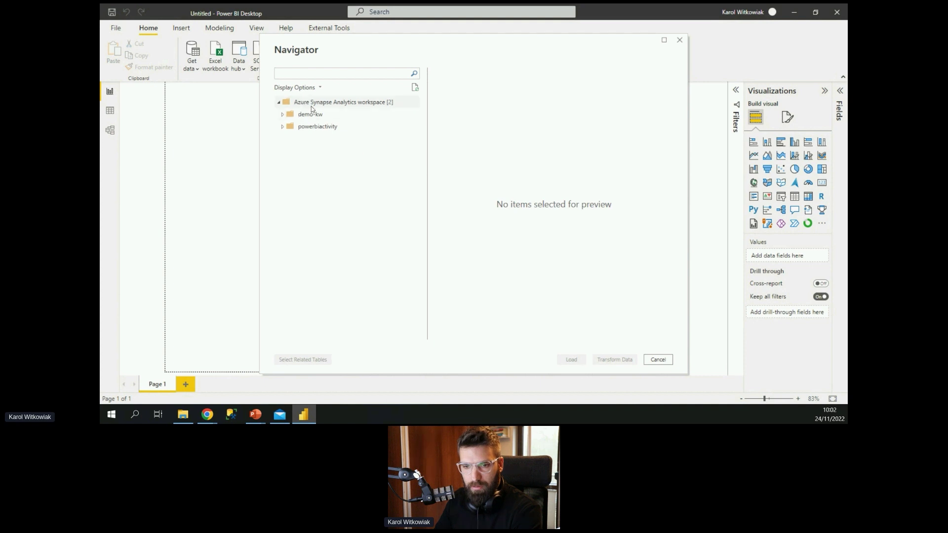
# Step: Load the Customer, RetailProduct and SalesOrder tables from the Retail_Pozitive database of the demo-kw workspace
pyautogui.click(319, 115)
pyautogui.click(282, 115)
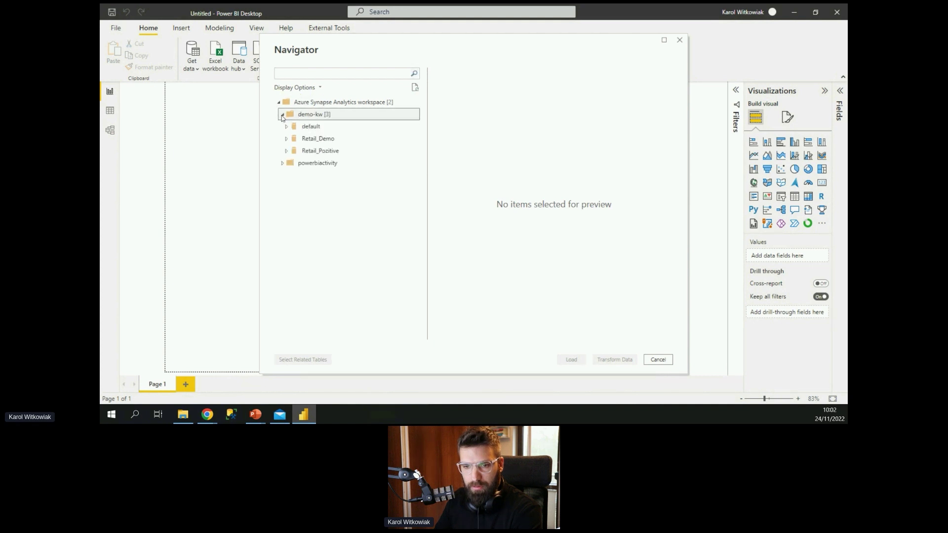
pyautogui.click(319, 152)
pyautogui.click(285, 154)
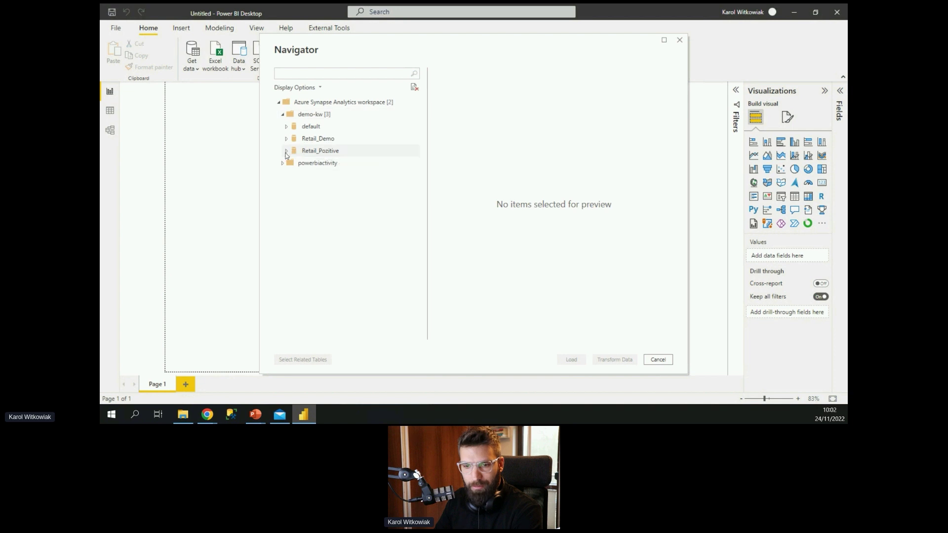
pyautogui.click(286, 151)
pyautogui.click(298, 160)
pyautogui.click(297, 163)
pyautogui.click(297, 175)
pyautogui.click(297, 187)
pyautogui.click(570, 359)
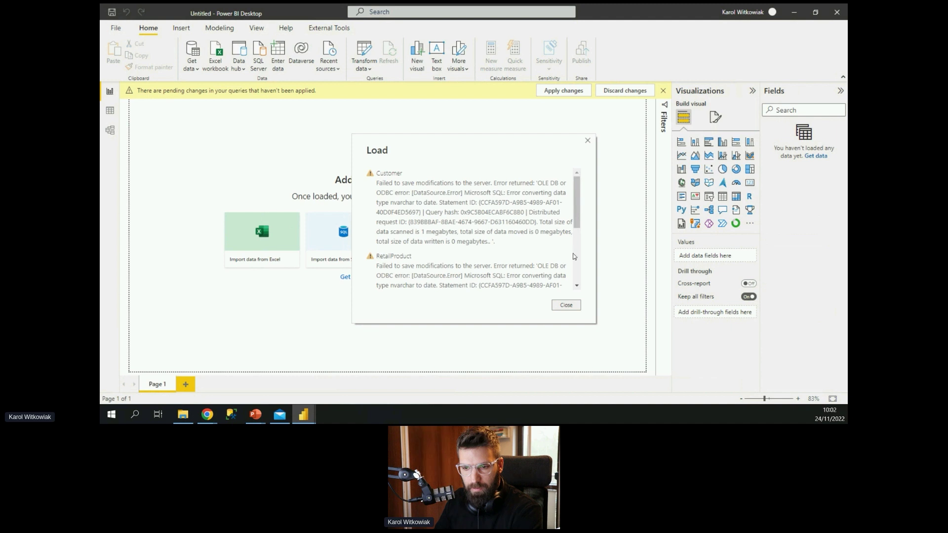
# Step: Read through the load errors, close them, and inspect the SalesOrder and RetailProduct queries in Power Query Editor
pyautogui.scroll(-5, 574, 257)
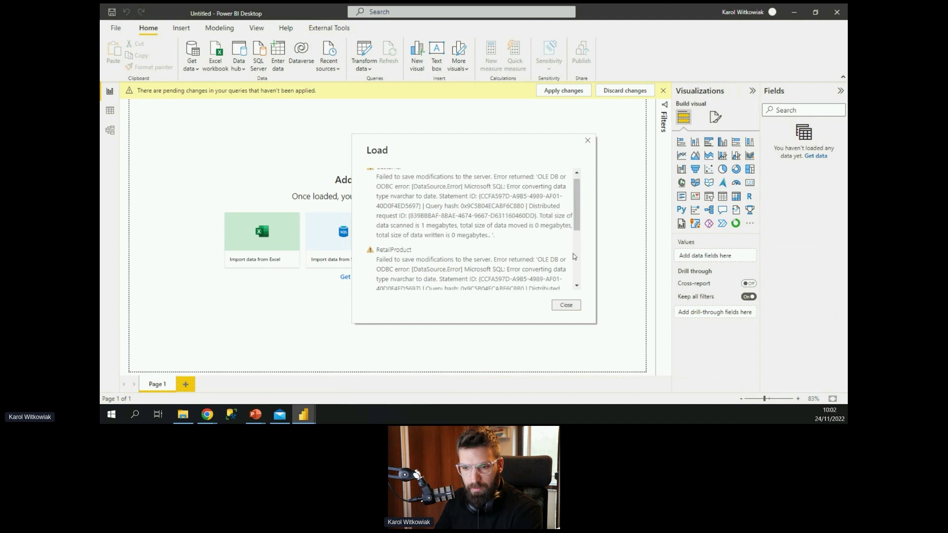
pyautogui.click(573, 307)
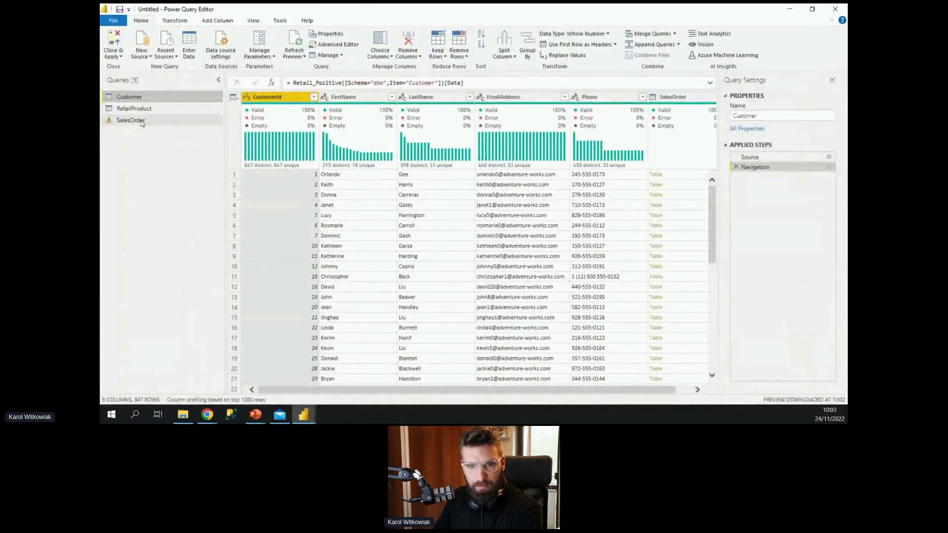
pyautogui.click(133, 121)
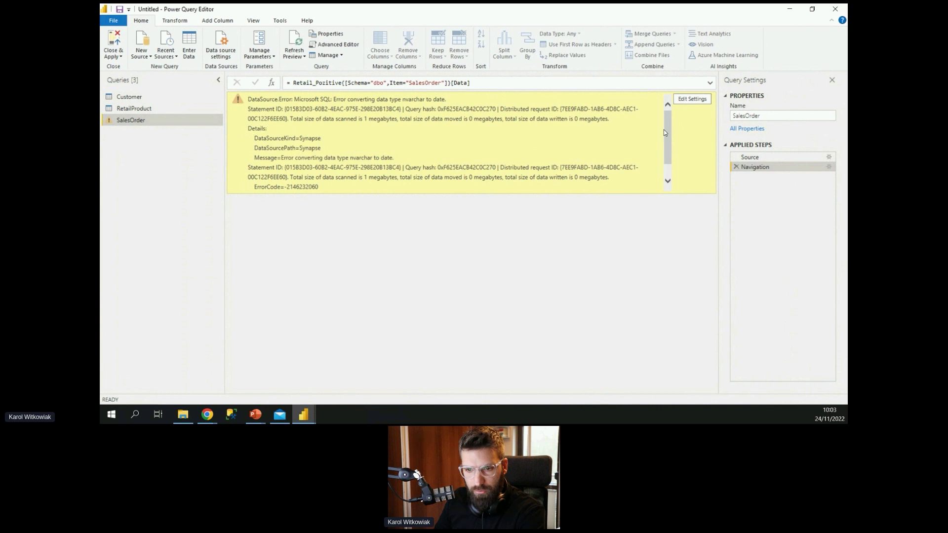
pyautogui.moveTo(664, 130); pyautogui.dragTo(254, 117)
pyautogui.click(138, 110)
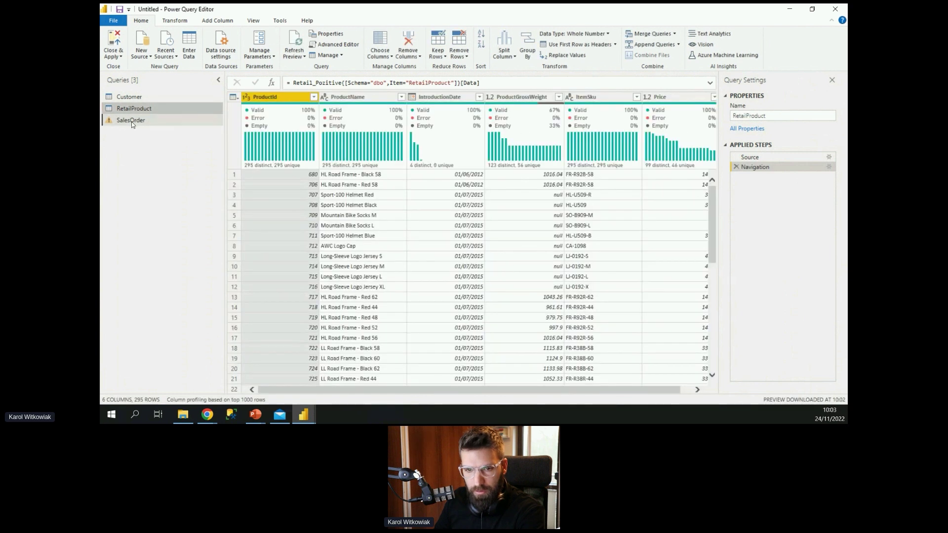
# Step: Delete the SalesOrder query from Power Query Editor
pyautogui.rightClick(131, 122)
pyautogui.click(155, 151)
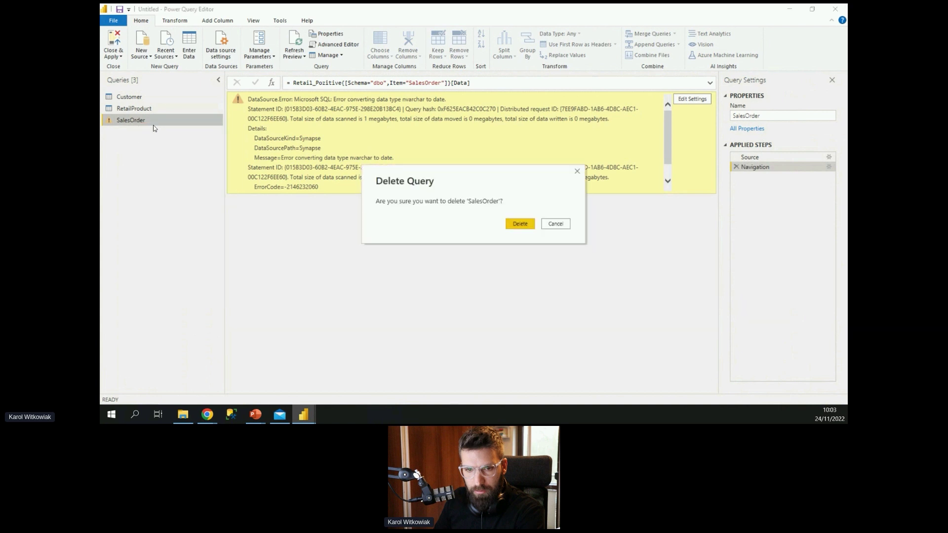
pyautogui.click(530, 227)
# Step: Close and apply the remaining queries, and check the Customer and RetailProduct tables in the report's fields
pyautogui.click(141, 101)
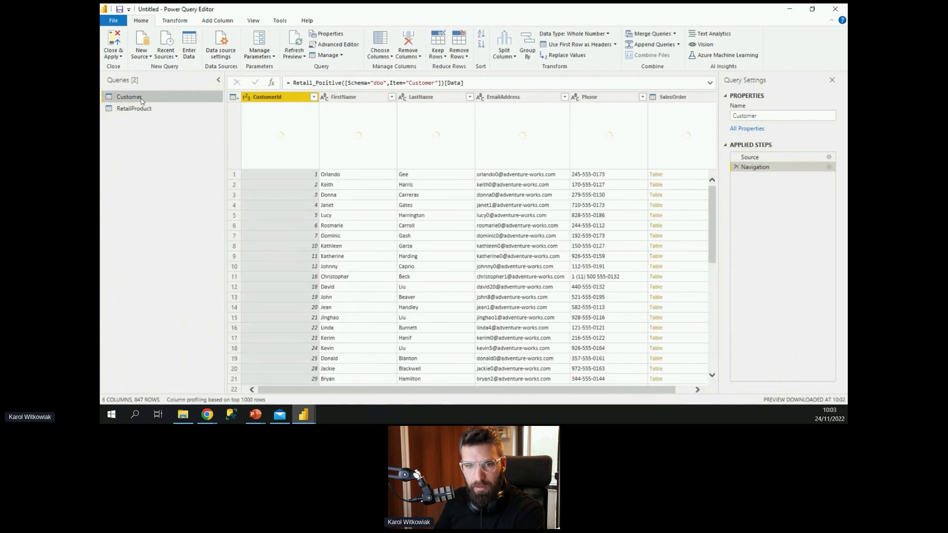
pyautogui.click(117, 57)
pyautogui.click(118, 91)
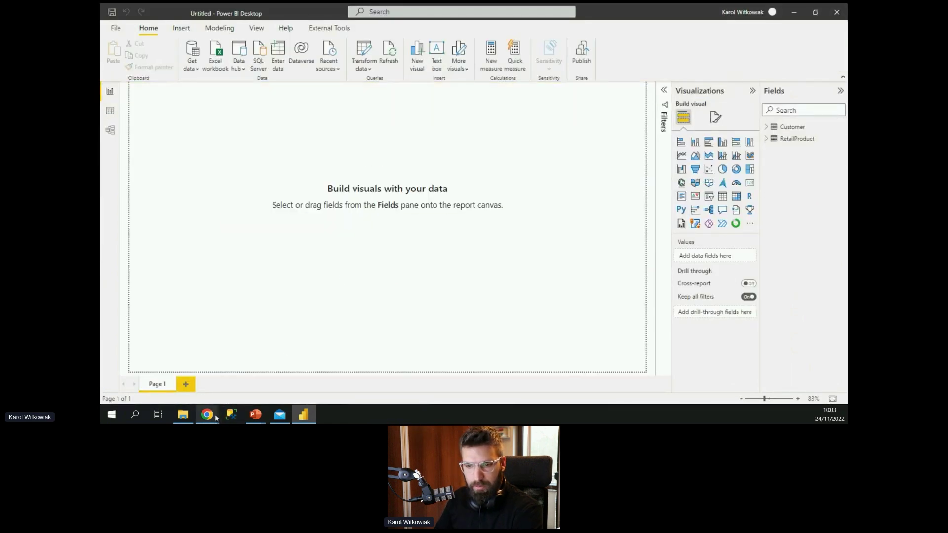
pyautogui.click(790, 130)
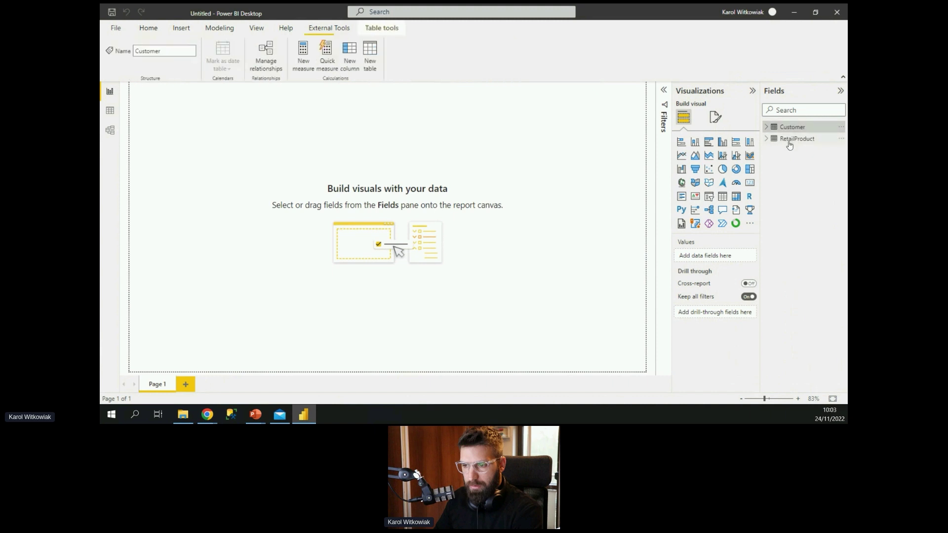
pyautogui.click(790, 140)
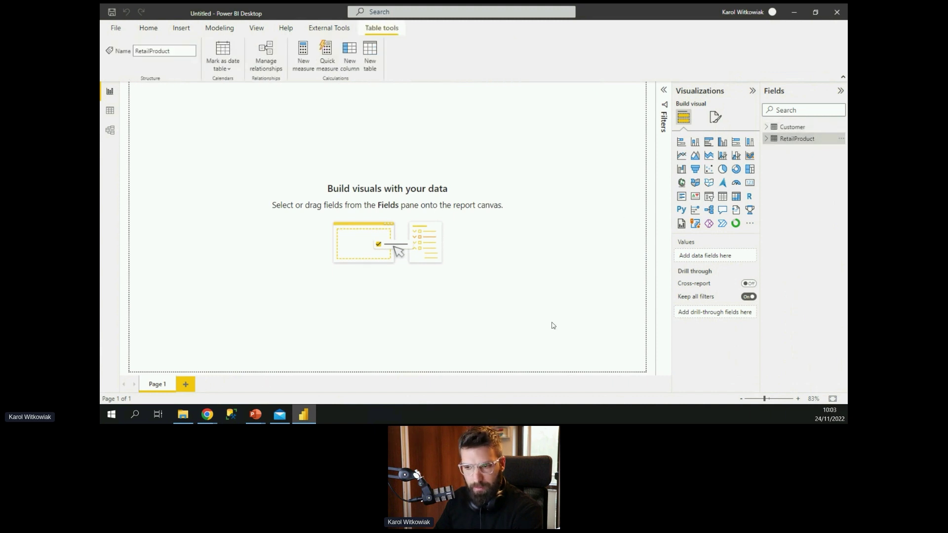
# Step: Switch to Synapse Studio and create a new SQL script selecting the top 100 rows of Retail_Pozitive's RetailProduct table
pyautogui.moveTo(207, 420)
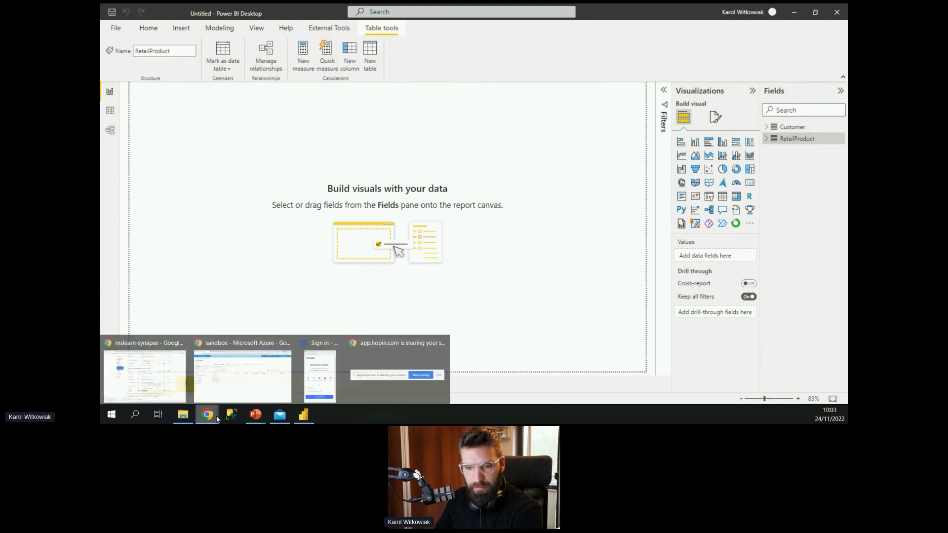
pyautogui.click(229, 384)
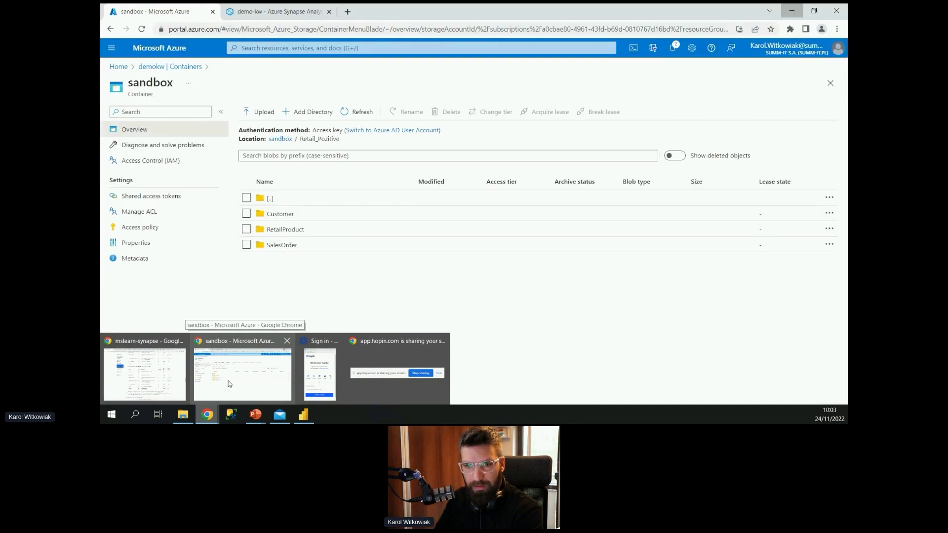
pyautogui.click(279, 12)
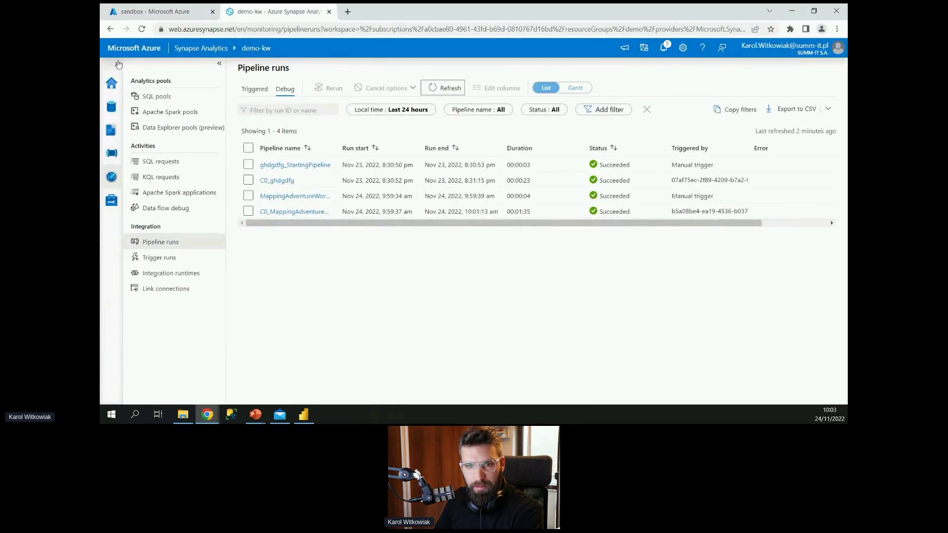
pyautogui.click(111, 107)
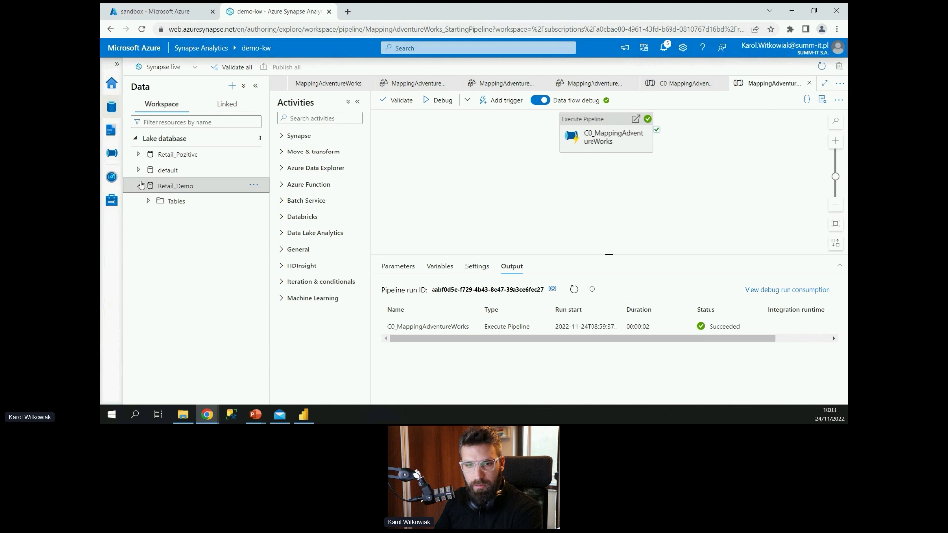
pyautogui.click(139, 155)
pyautogui.click(154, 172)
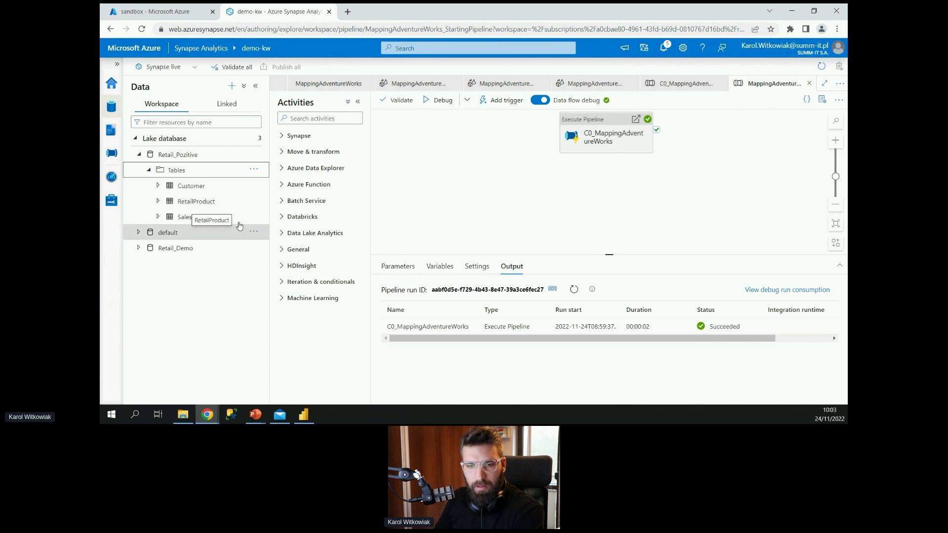
pyautogui.click(254, 201)
pyautogui.moveTo(275, 214)
pyautogui.click(370, 221)
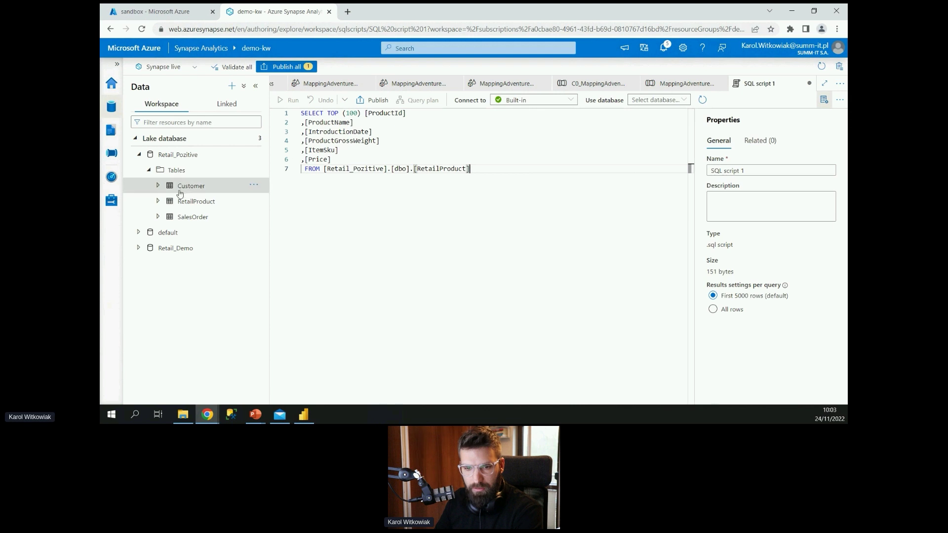
# Step: Create a notebook that loads the Customer table into a DataFrame and attach it to the SampleSpark pool
pyautogui.click(254, 186)
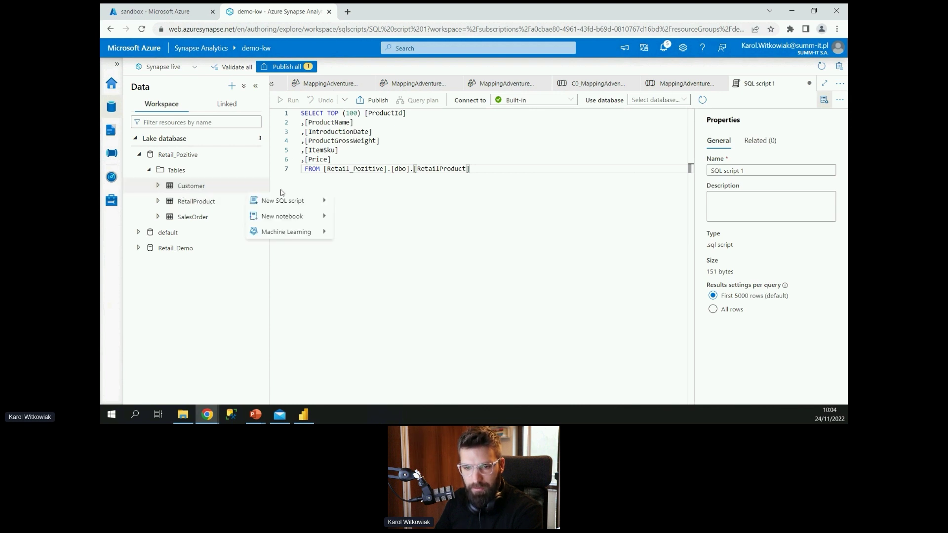
pyautogui.moveTo(292, 216)
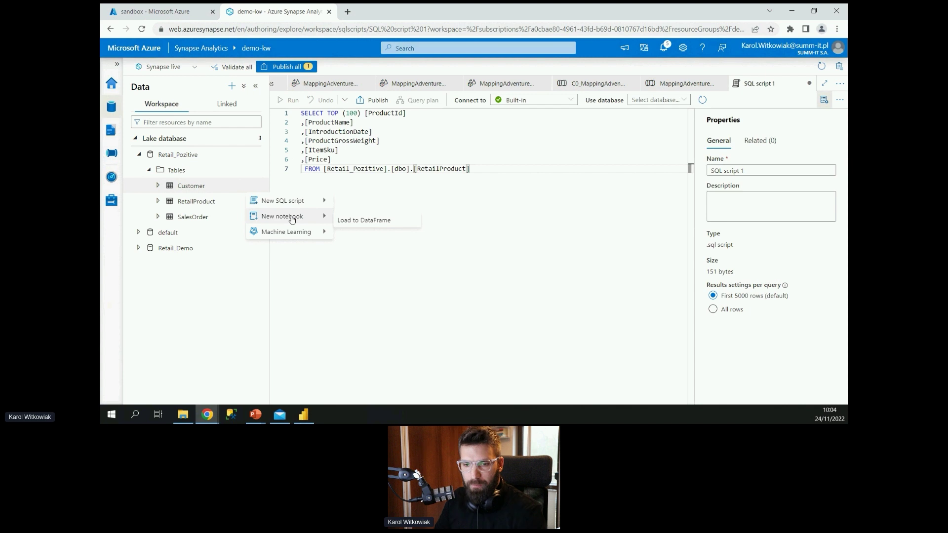
pyautogui.click(374, 225)
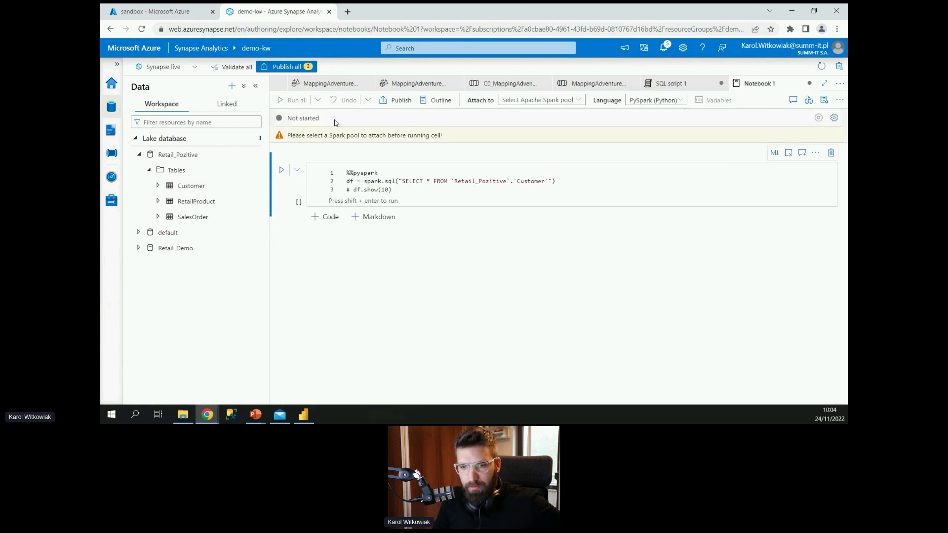
pyautogui.click(533, 100)
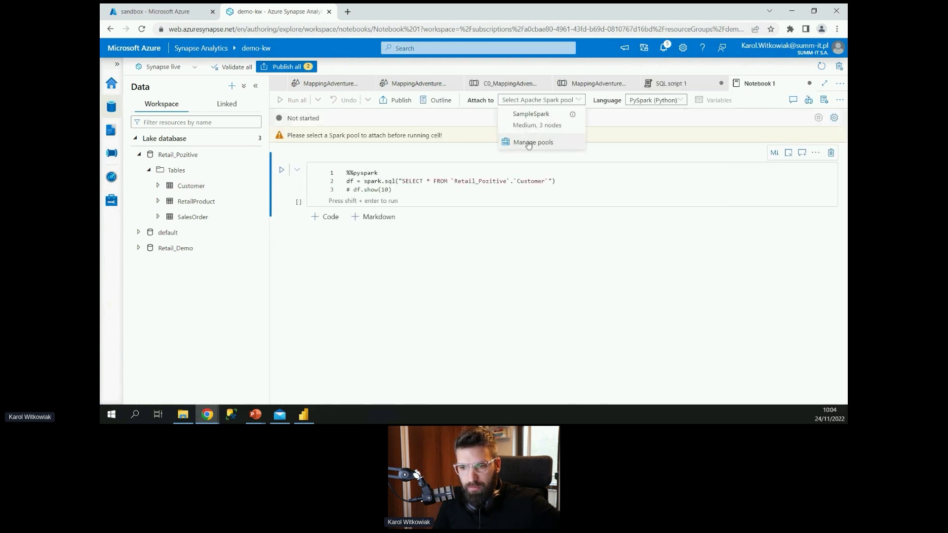
pyautogui.click(535, 125)
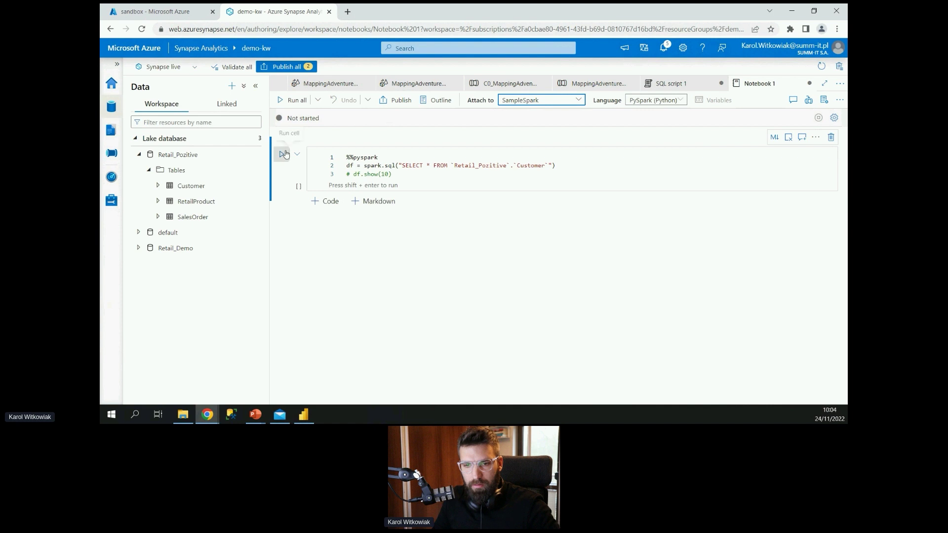
# Step: Copy the full PySpark code of the Customer cell in Notebook 1
pyautogui.click(335, 159)
pyautogui.hotkey('ctrl', 'a')
pyautogui.hotkey('ctrl', 'c')
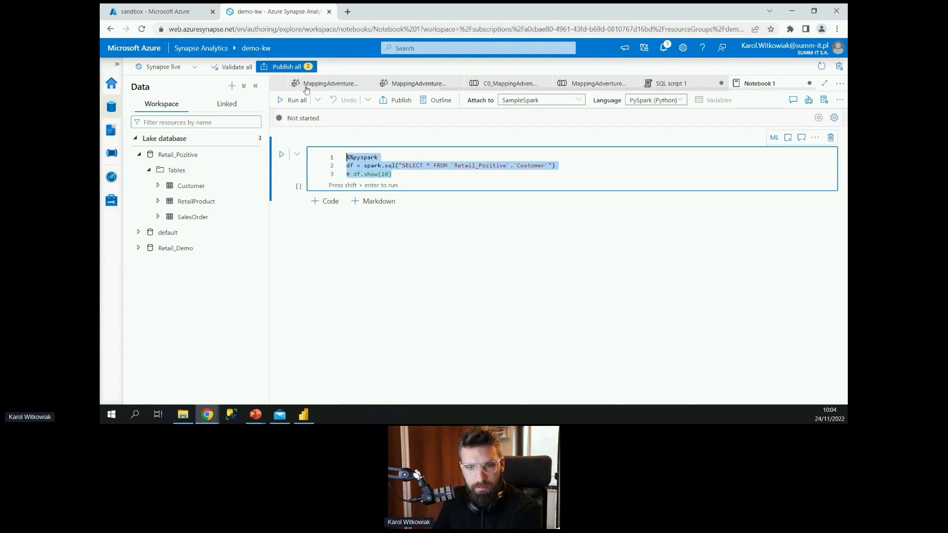
# Step: Look at SQL script Pozitive among the development scripts and open Notebook Pozitive
pyautogui.click(138, 155)
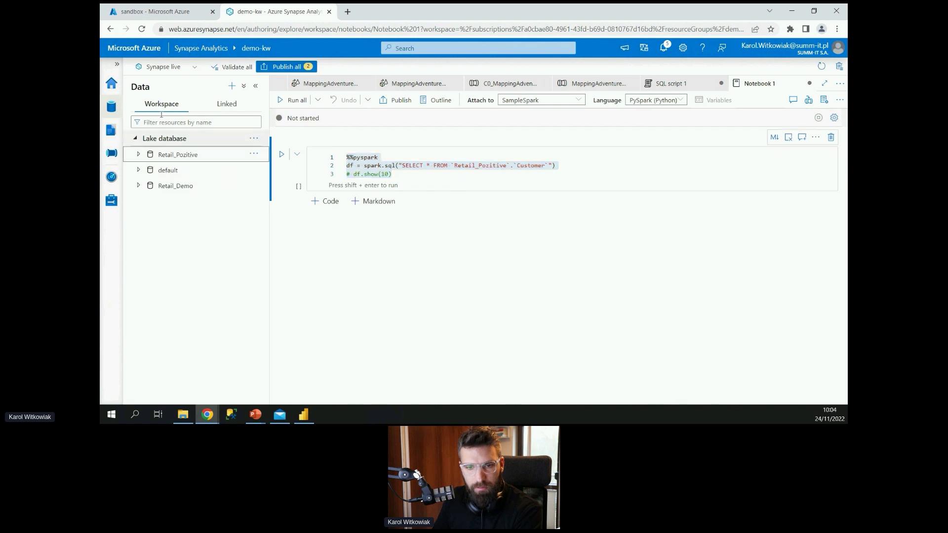
pyautogui.click(112, 130)
pyautogui.click(227, 158)
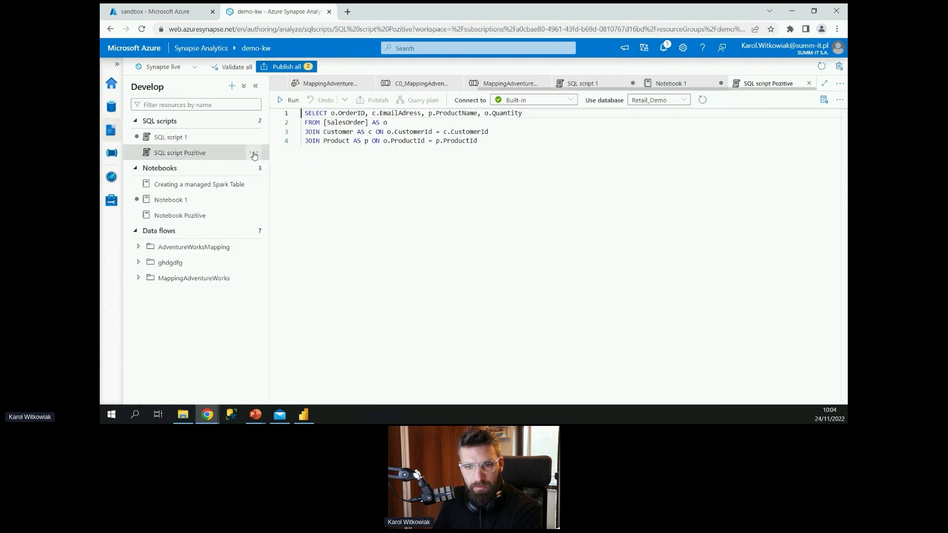
pyautogui.click(254, 152)
pyautogui.click(267, 168)
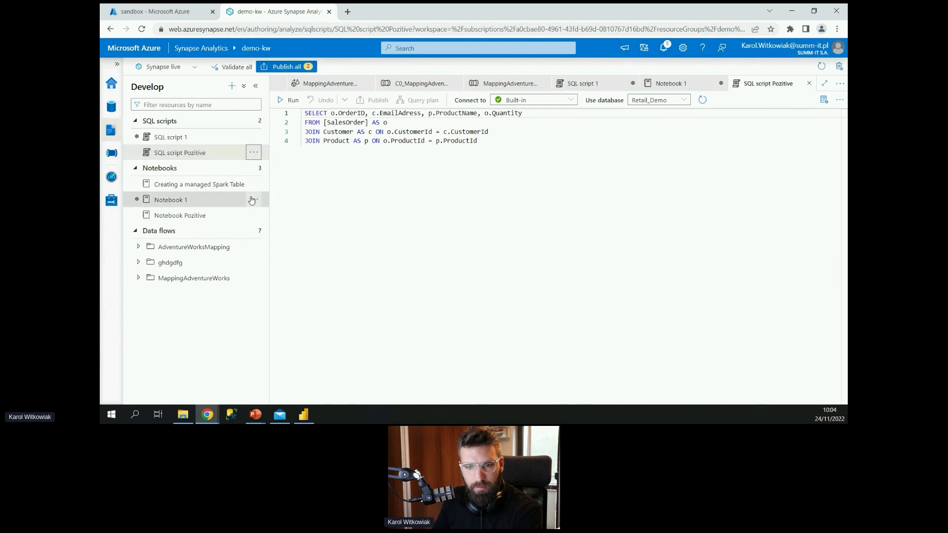
pyautogui.click(198, 201)
pyautogui.click(200, 216)
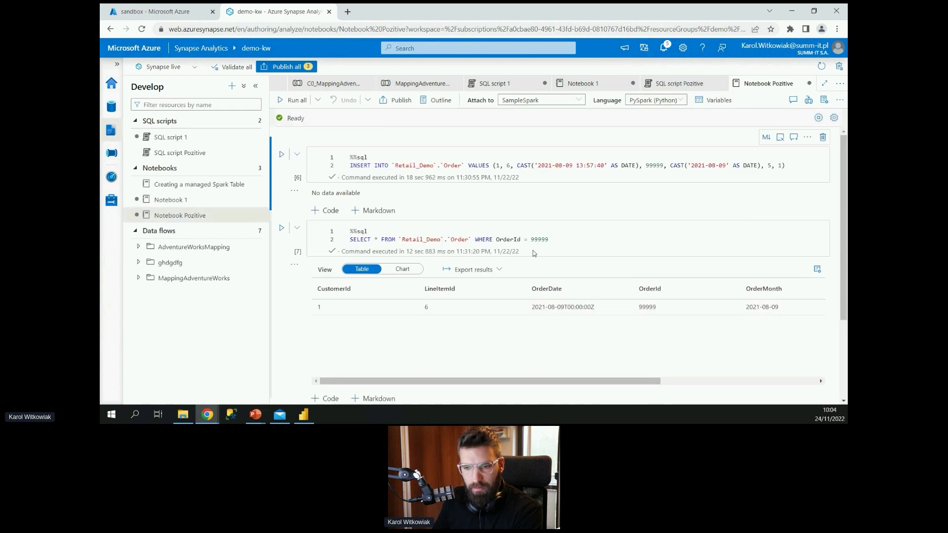
# Step: Replace the Retail_Demo Order SELECT query in Notebook Pozitive's second cell with the copied Customer PySpark code and run the cell
pyautogui.moveTo(552, 240); pyautogui.dragTo(330, 231)
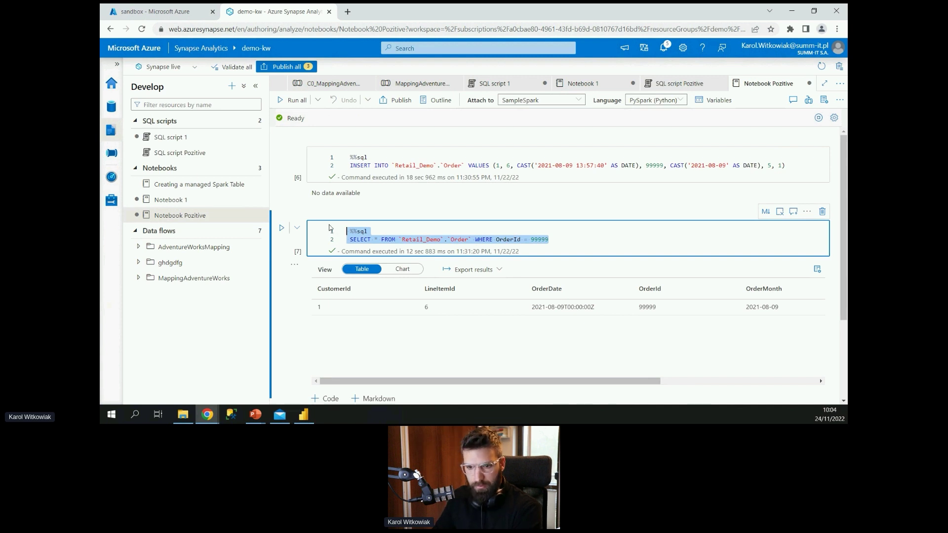
pyautogui.hotkey('ctrl', 'v')
pyautogui.click(281, 227)
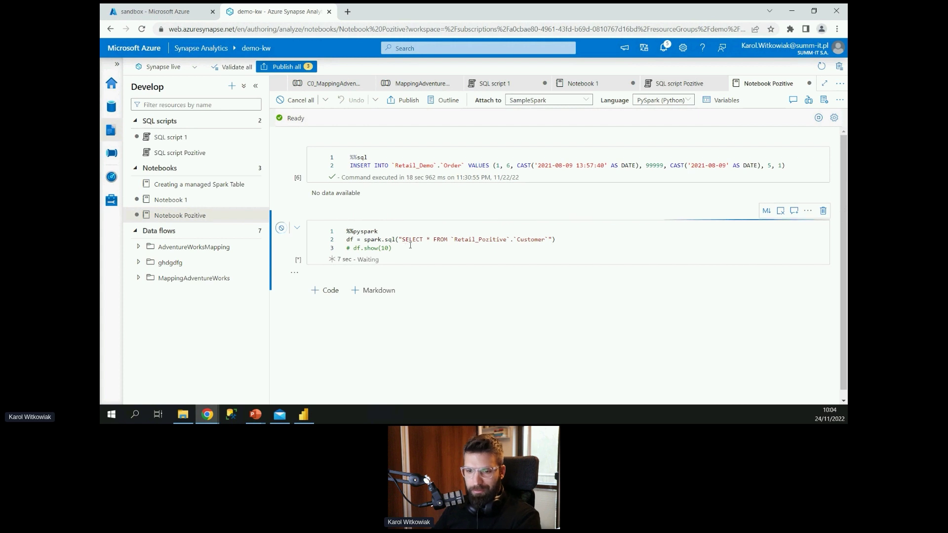
pyautogui.moveTo(351, 165); pyautogui.dragTo(769, 165)
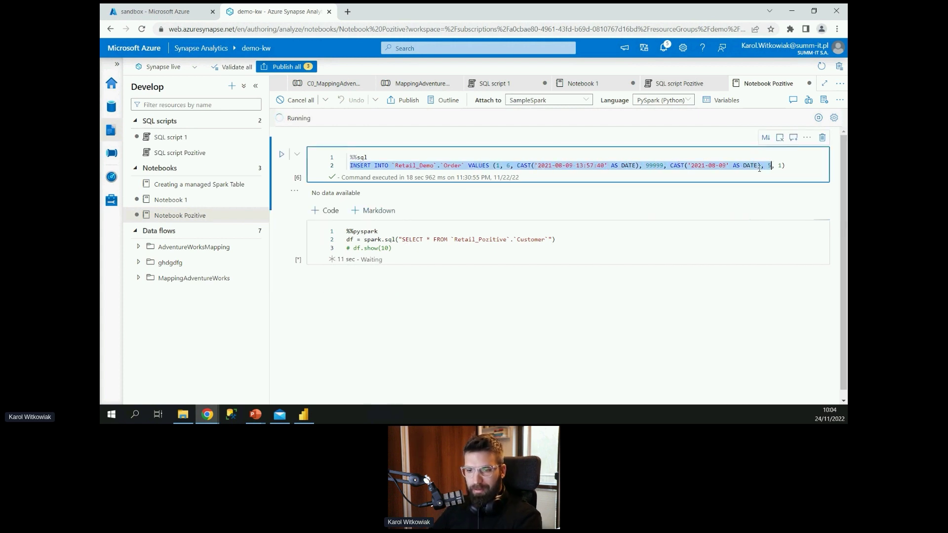